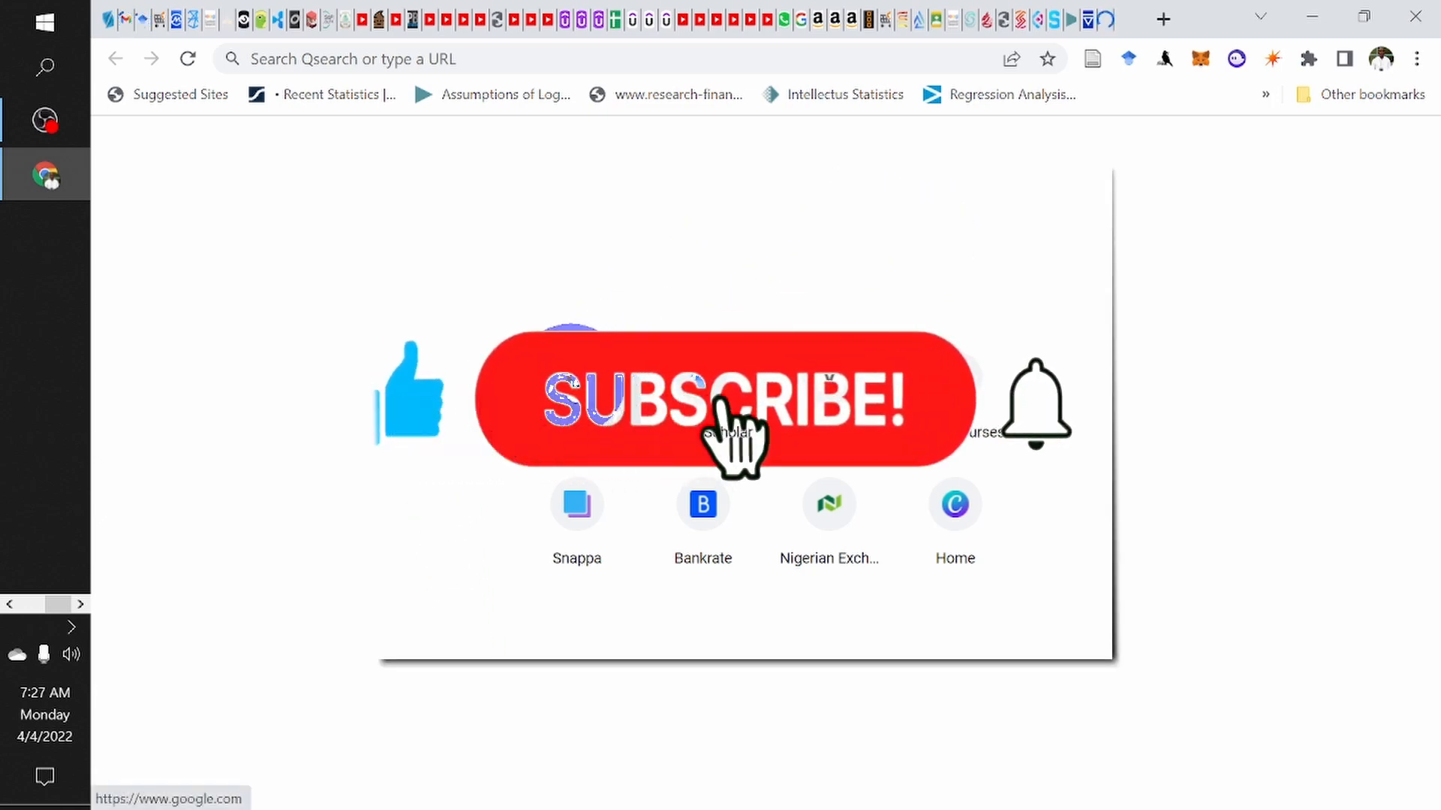
Step: Open Google Classroom from the Google home page's list of apps, closing the business-claim prompt
click(573, 384)
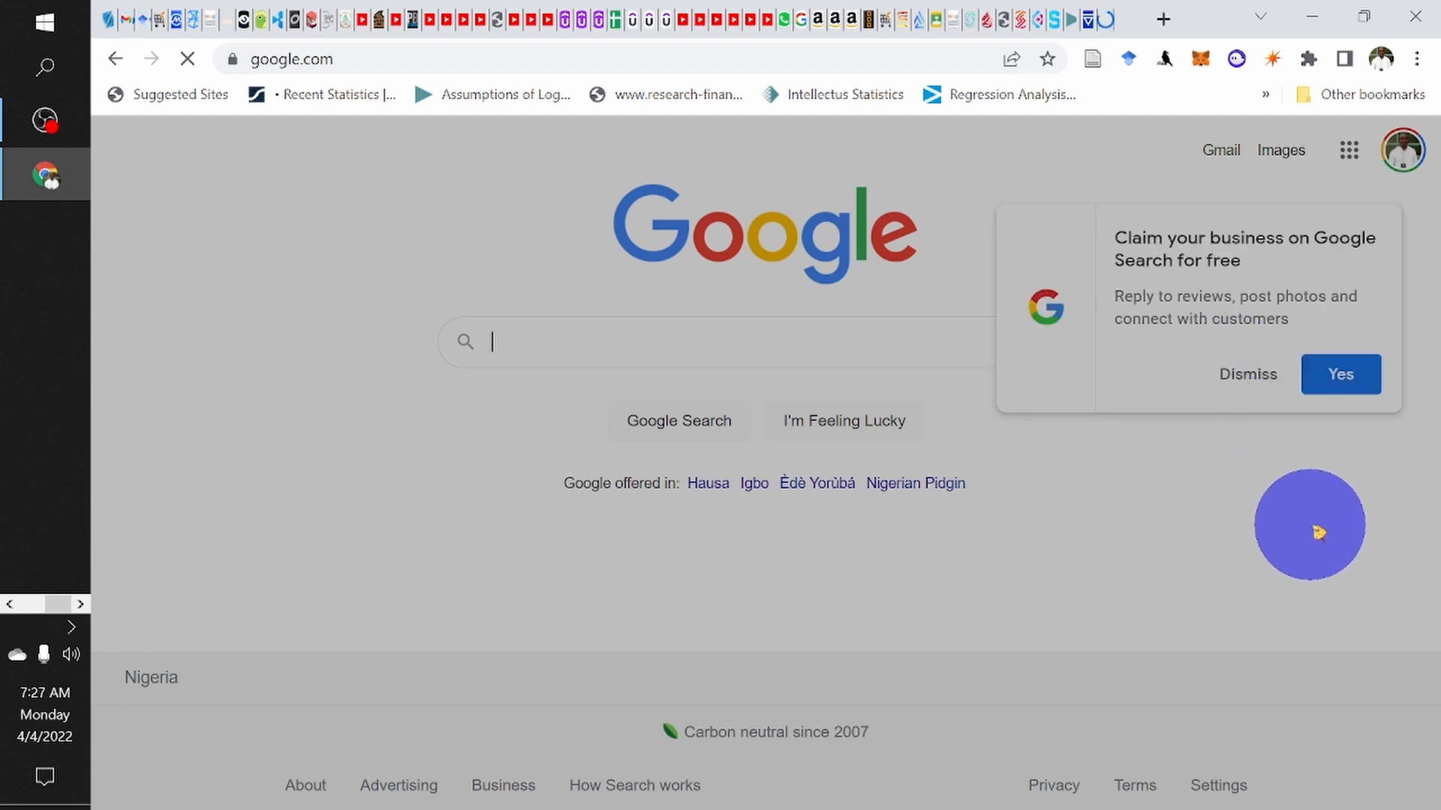
click(1345, 375)
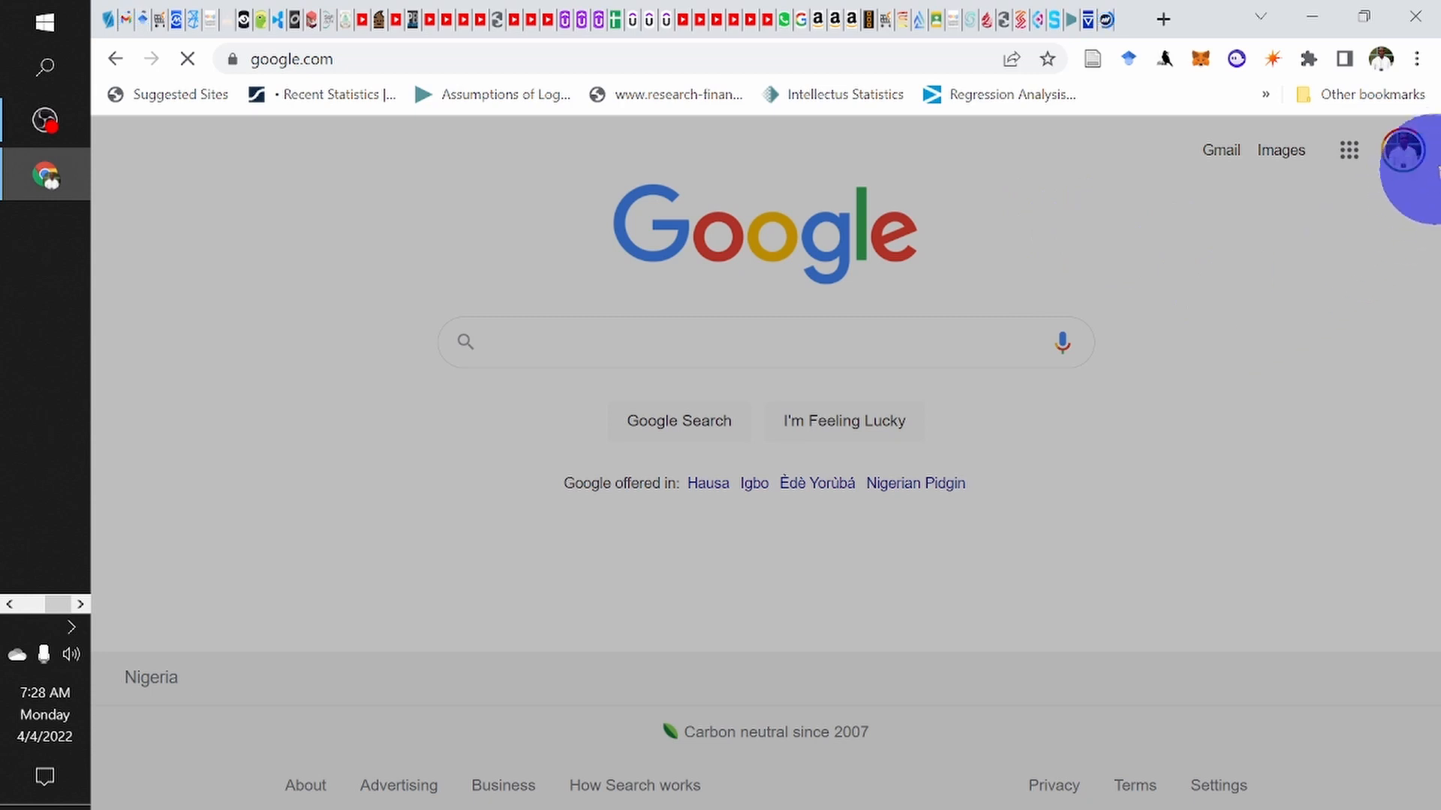
click(1350, 152)
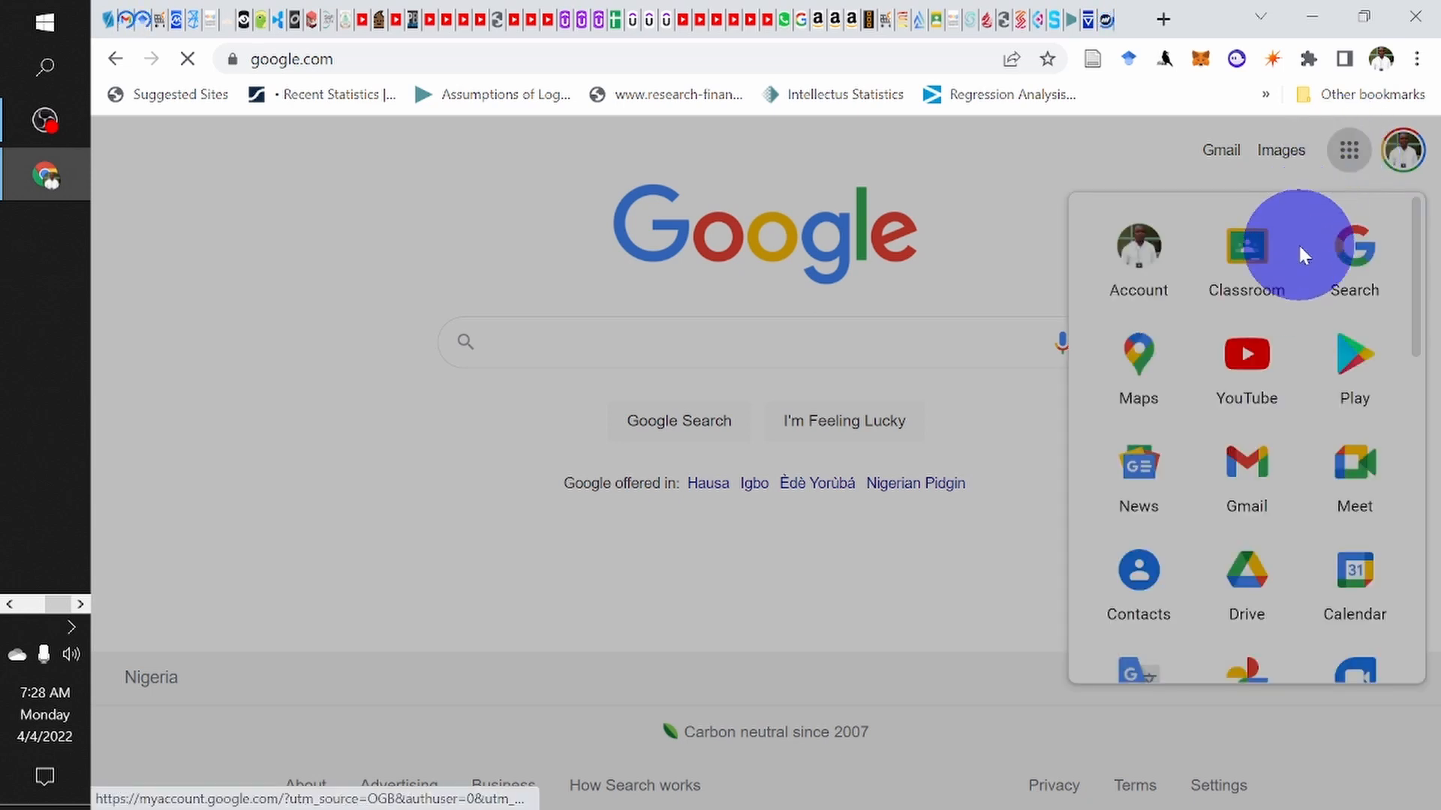
scroll(1226, 495, down, 3)
scroll(1228, 506, down, 5)
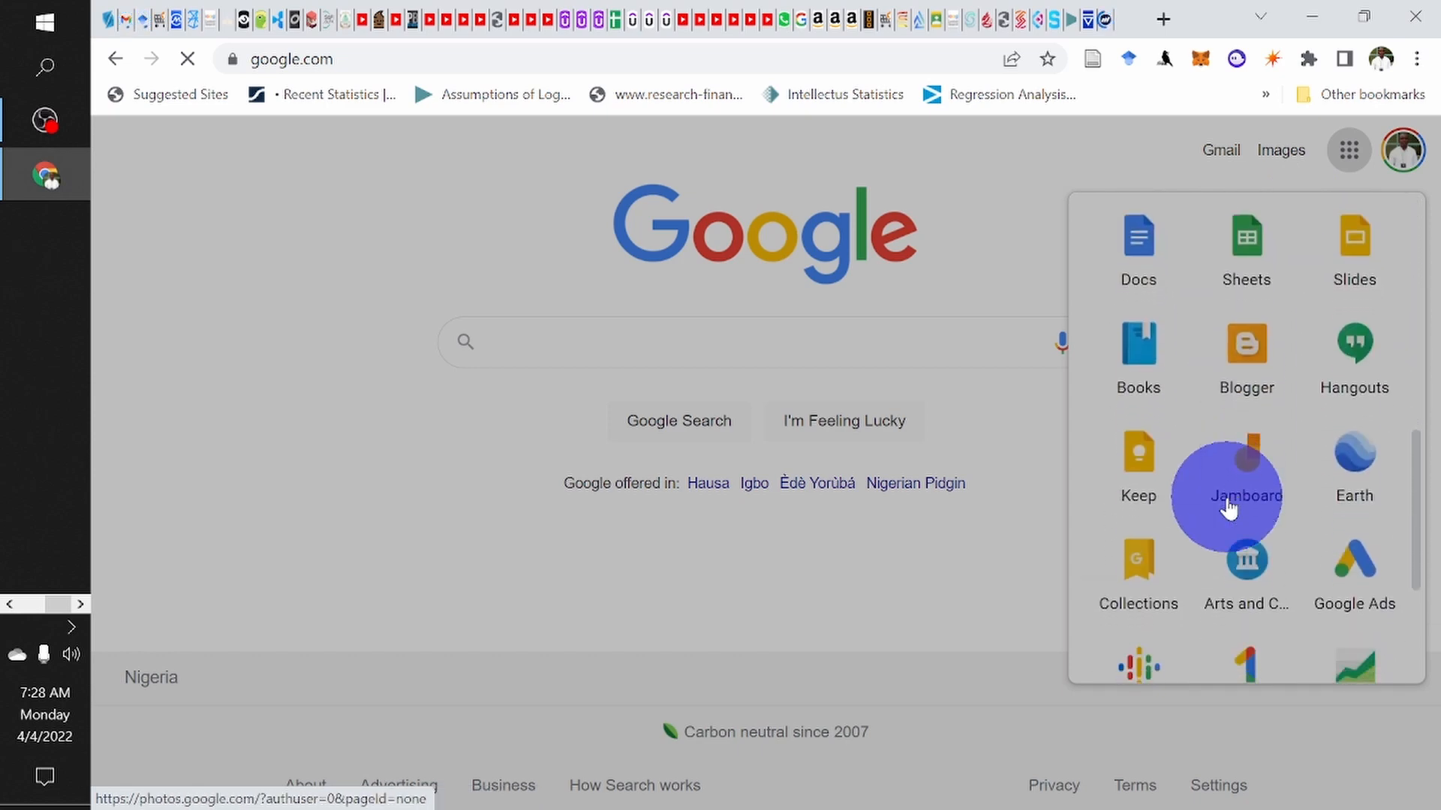
scroll(1227, 507, up, 8)
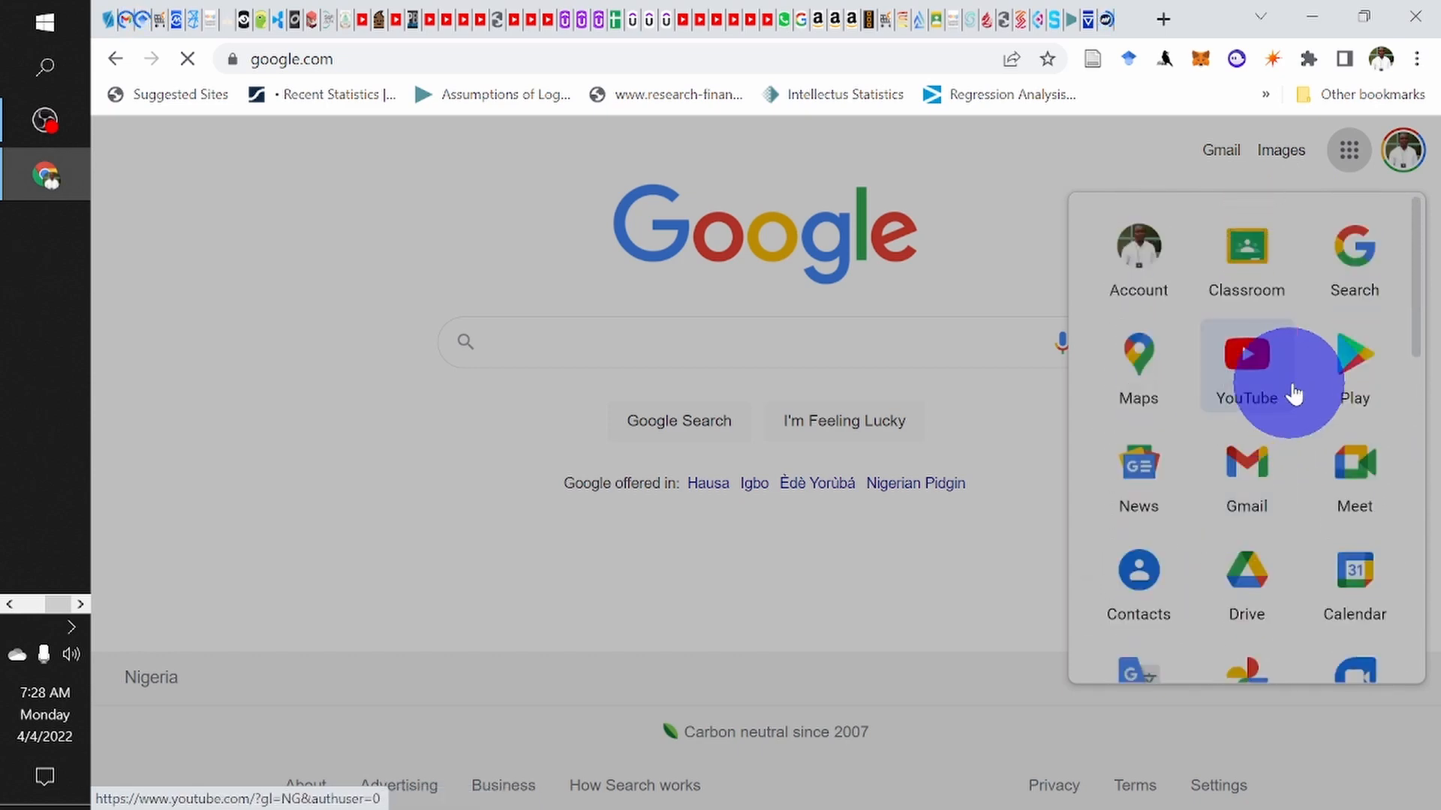
click(1237, 277)
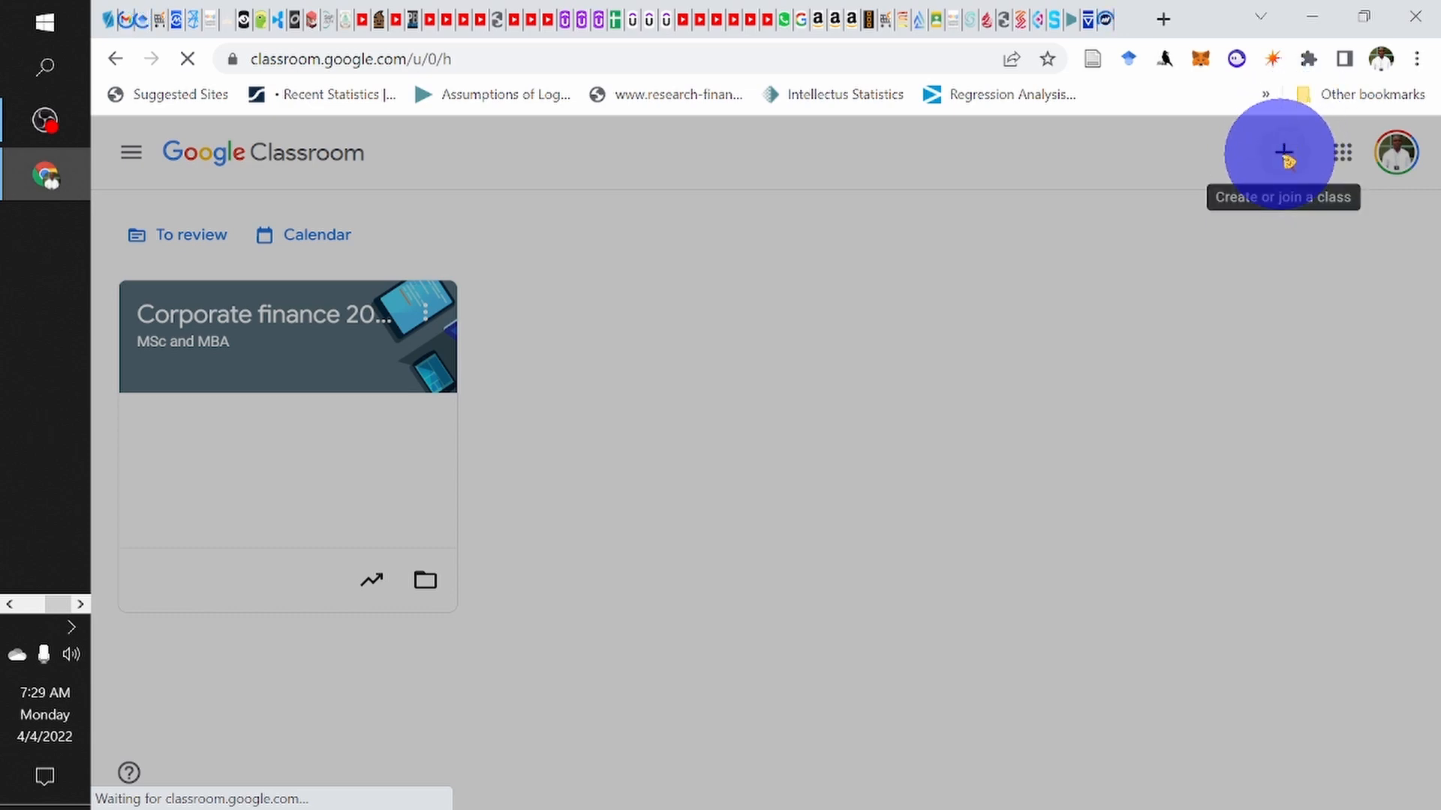
Step: View the form for joining a class with a class code, and close it without joining
click(1285, 156)
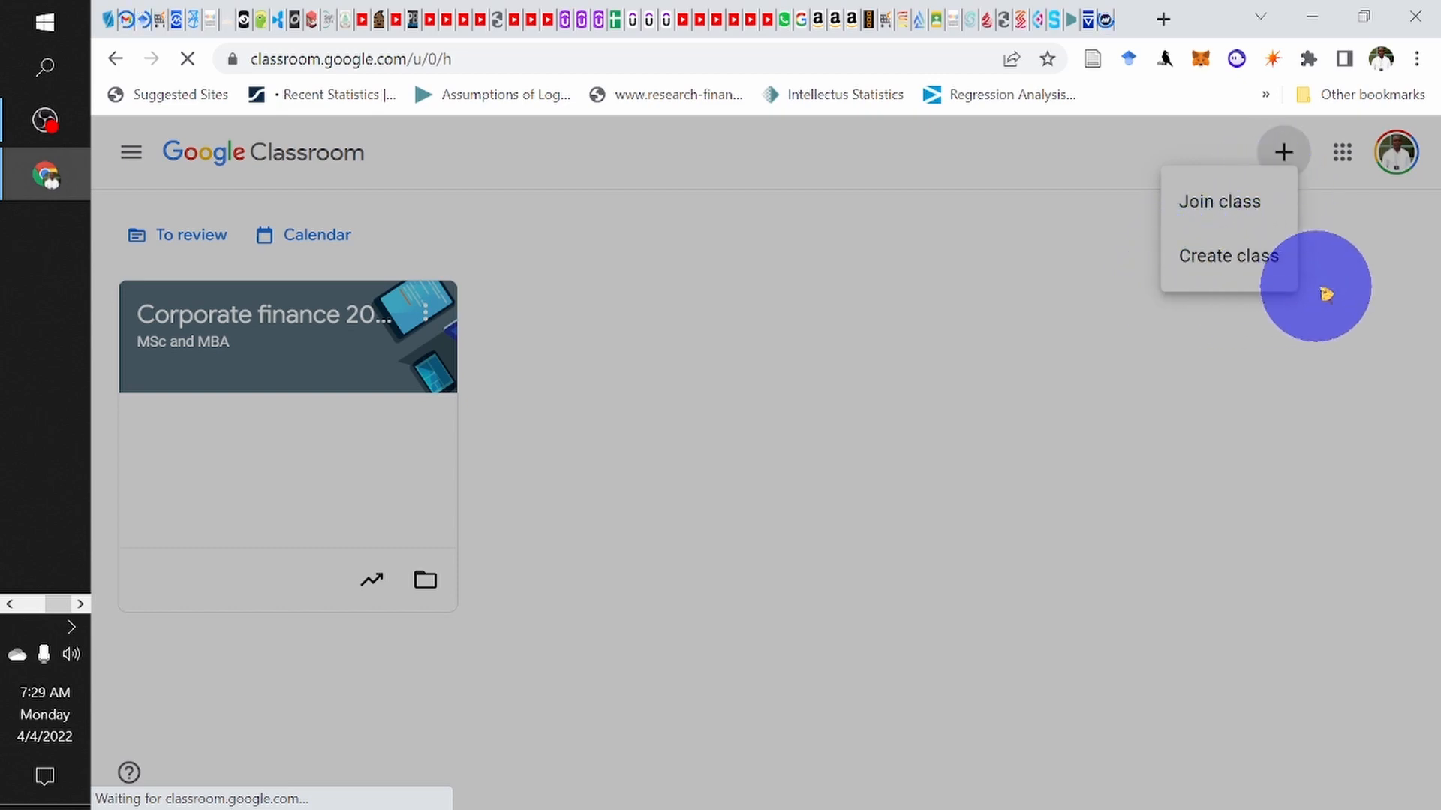
click(1237, 208)
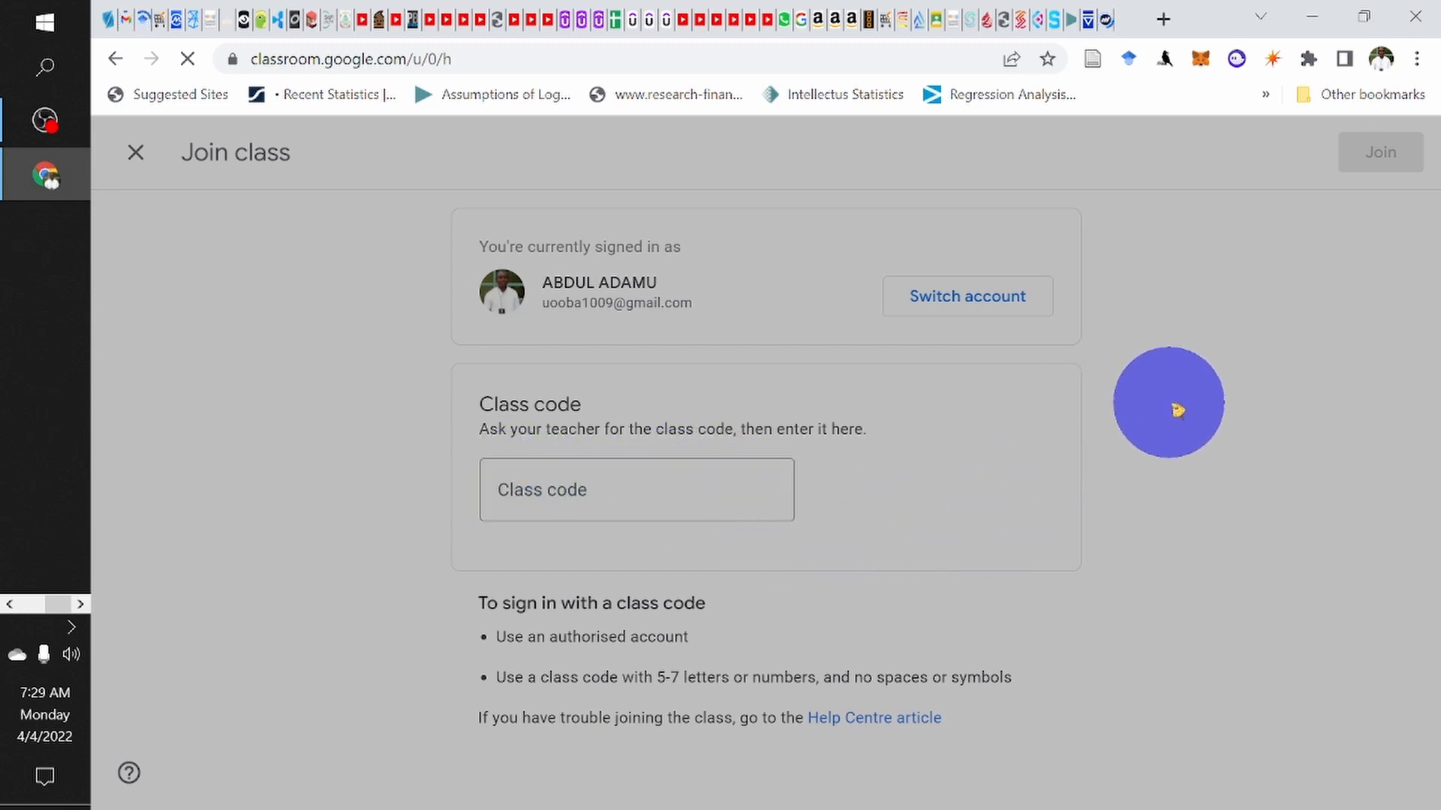
click(136, 153)
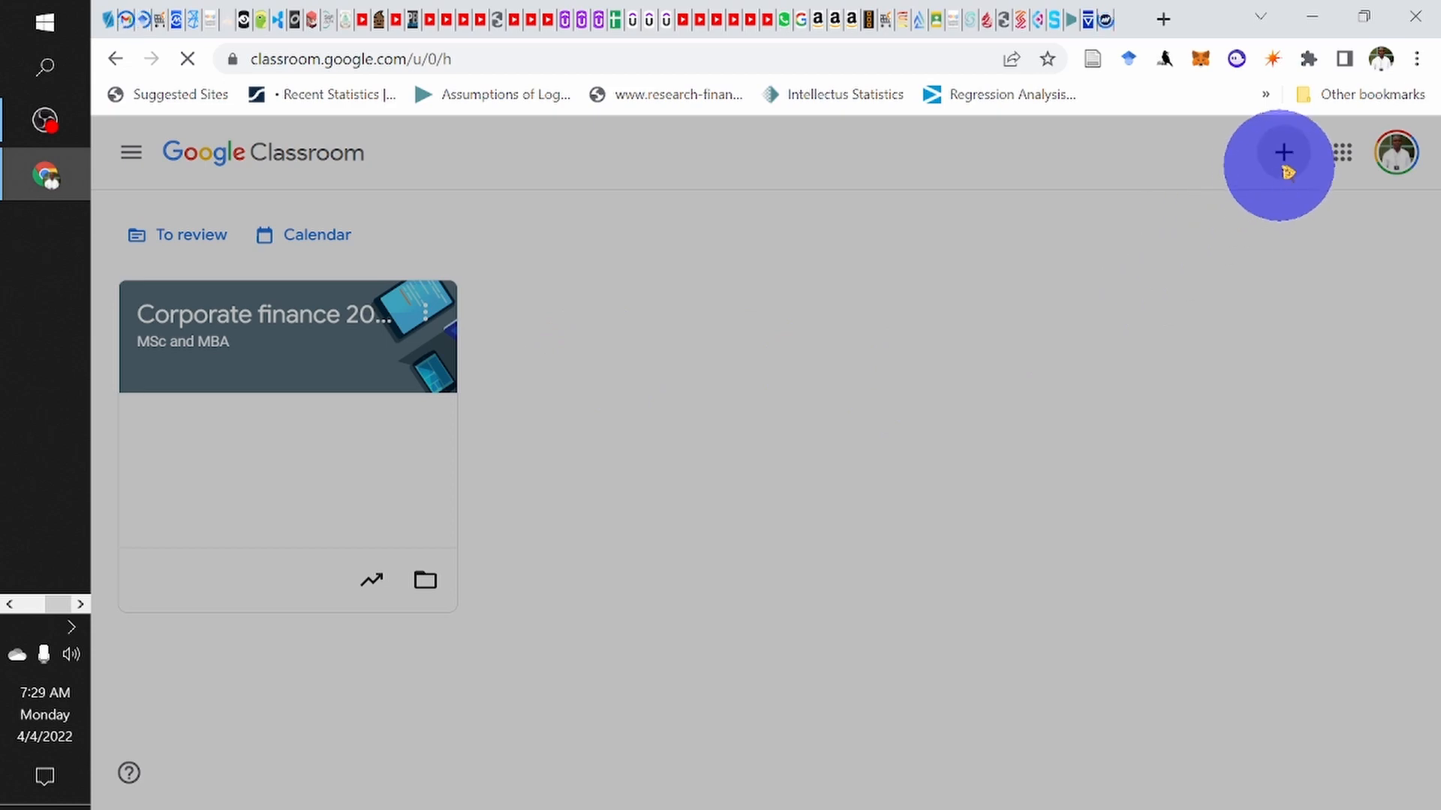
Step: Create a class named BUSINESS FINANCE, accepting the notice about not using Classroom at a school or university with students
click(1285, 169)
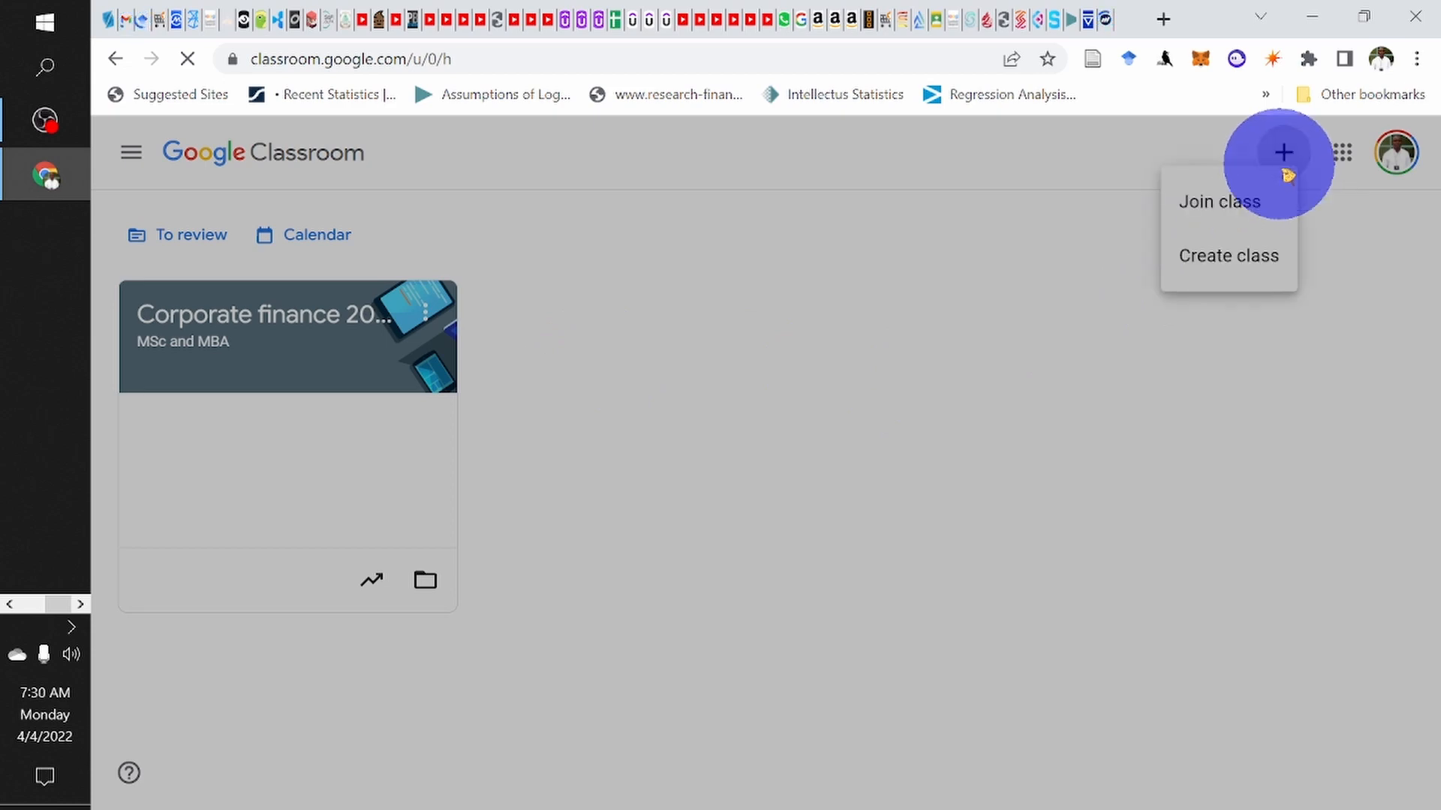
click(1234, 263)
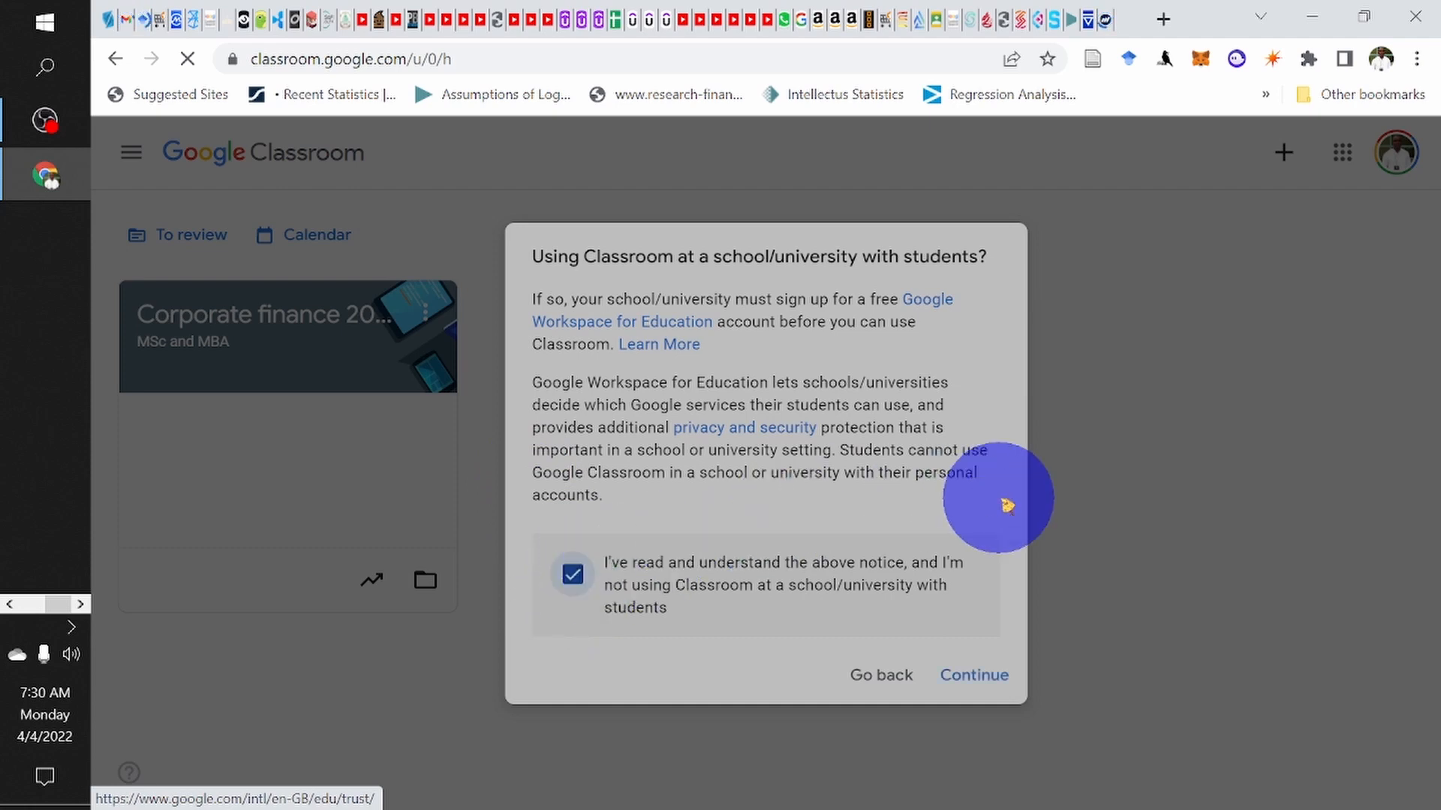
click(976, 679)
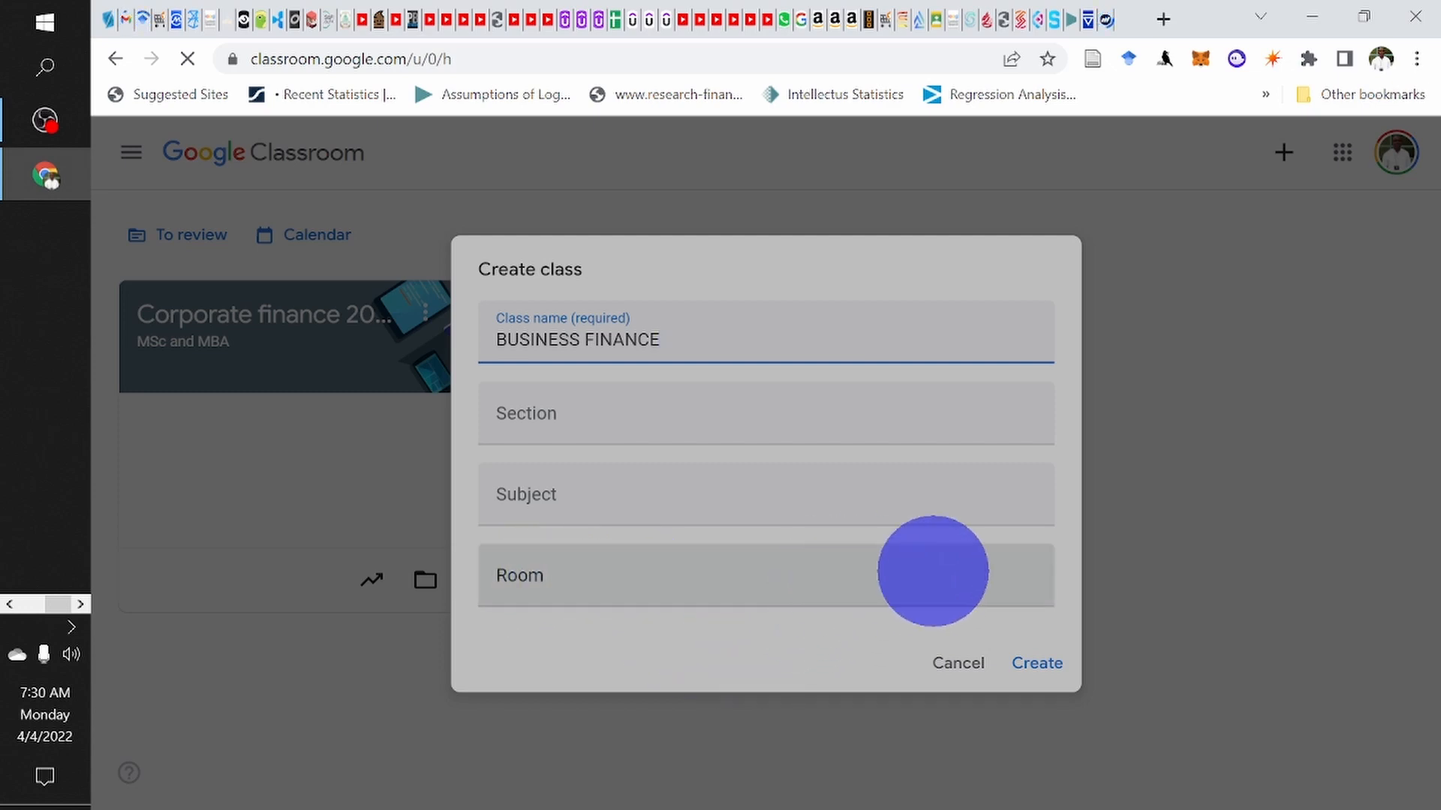
click(1038, 664)
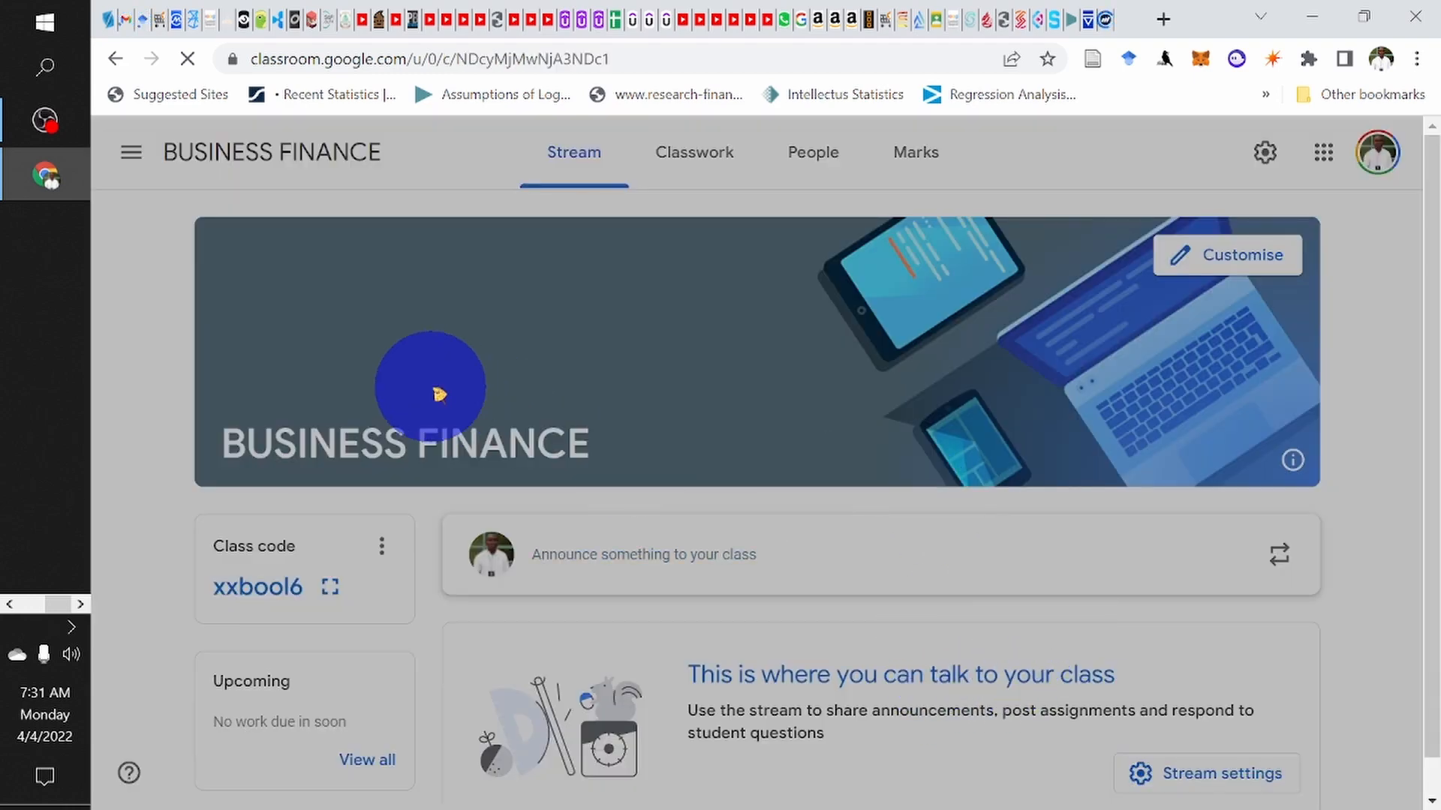
Step: Customise the class page with the orange coffee-and-newspaper header from the General themes and the grey theme colour, and save it
scroll(610, 342, down, 1)
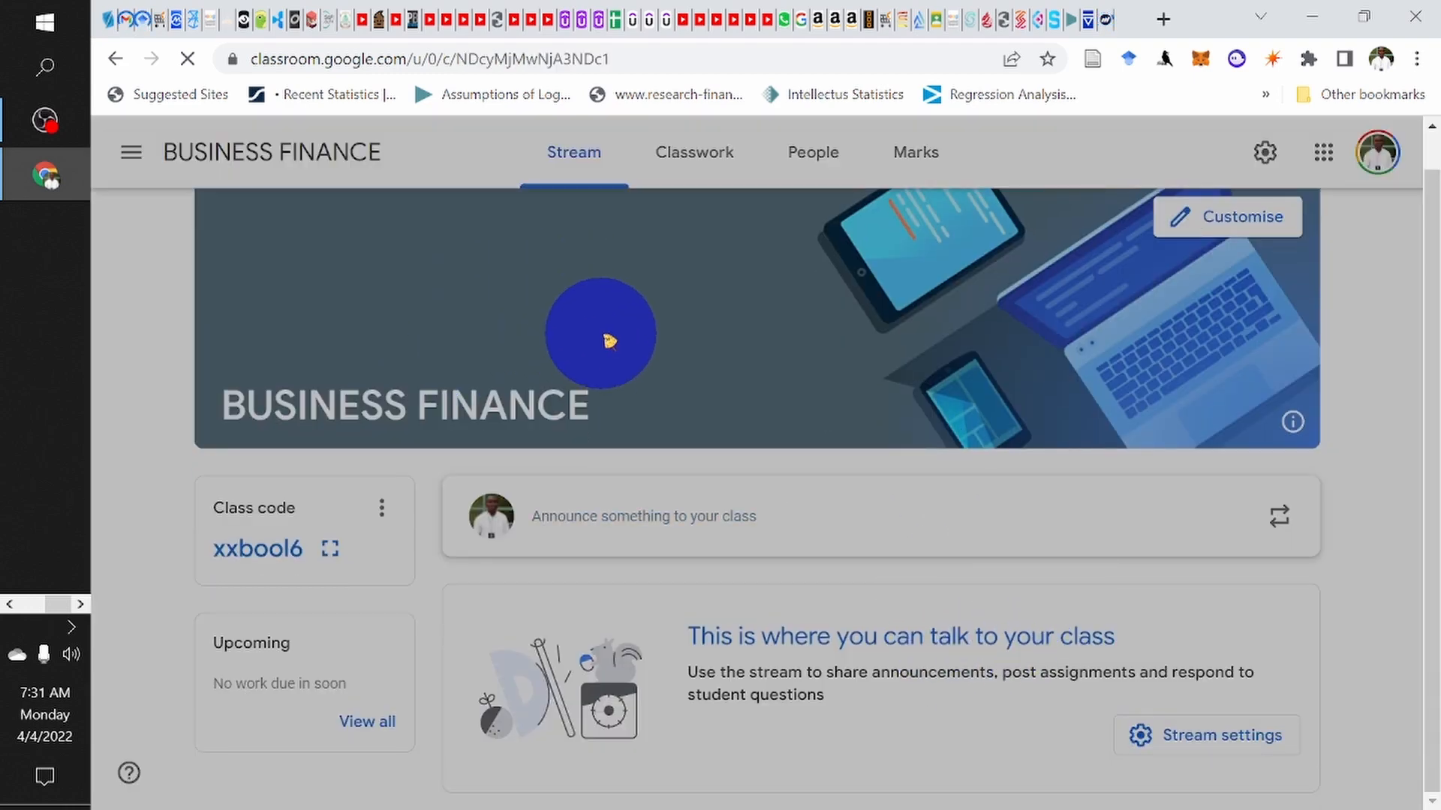
scroll(609, 342, up, 1)
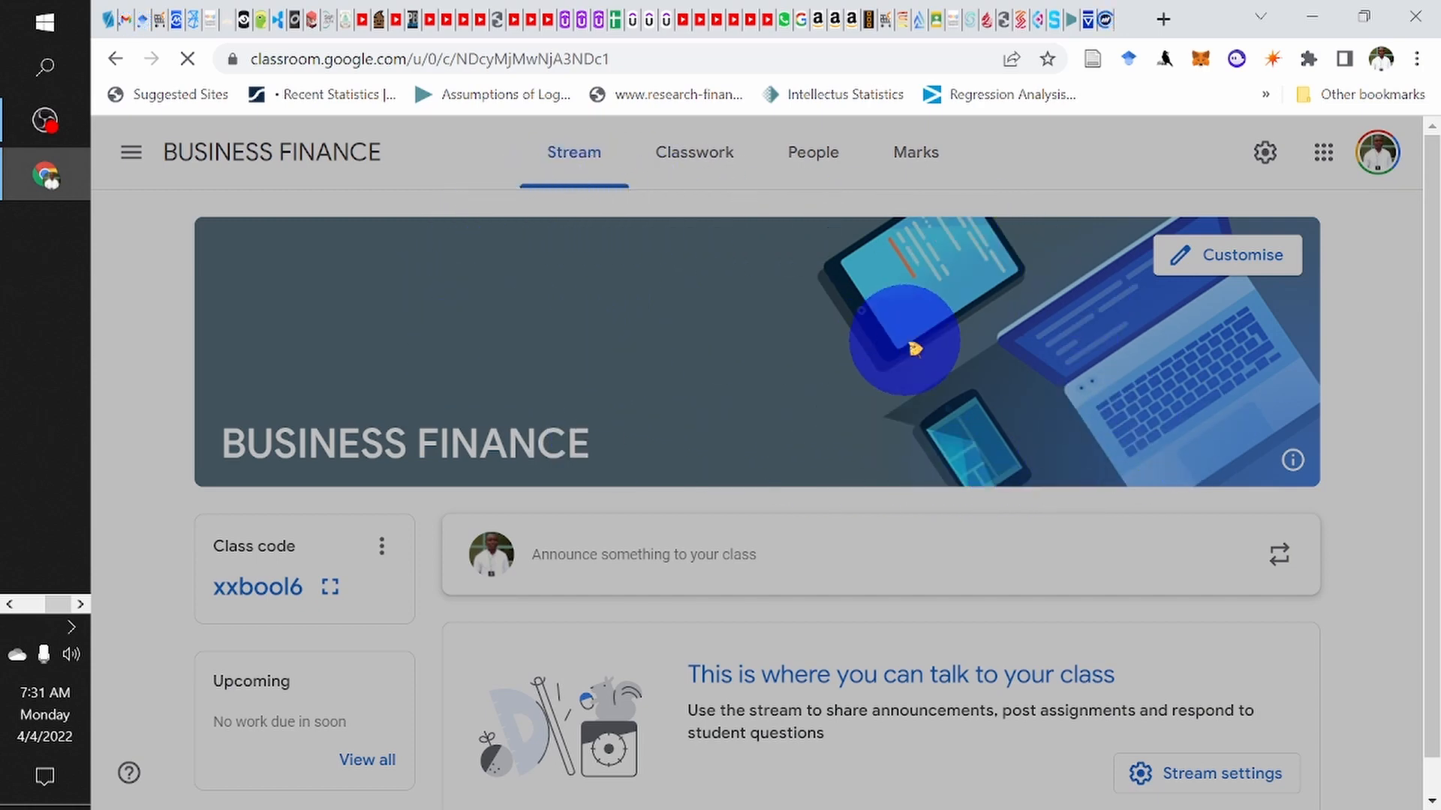
click(1222, 257)
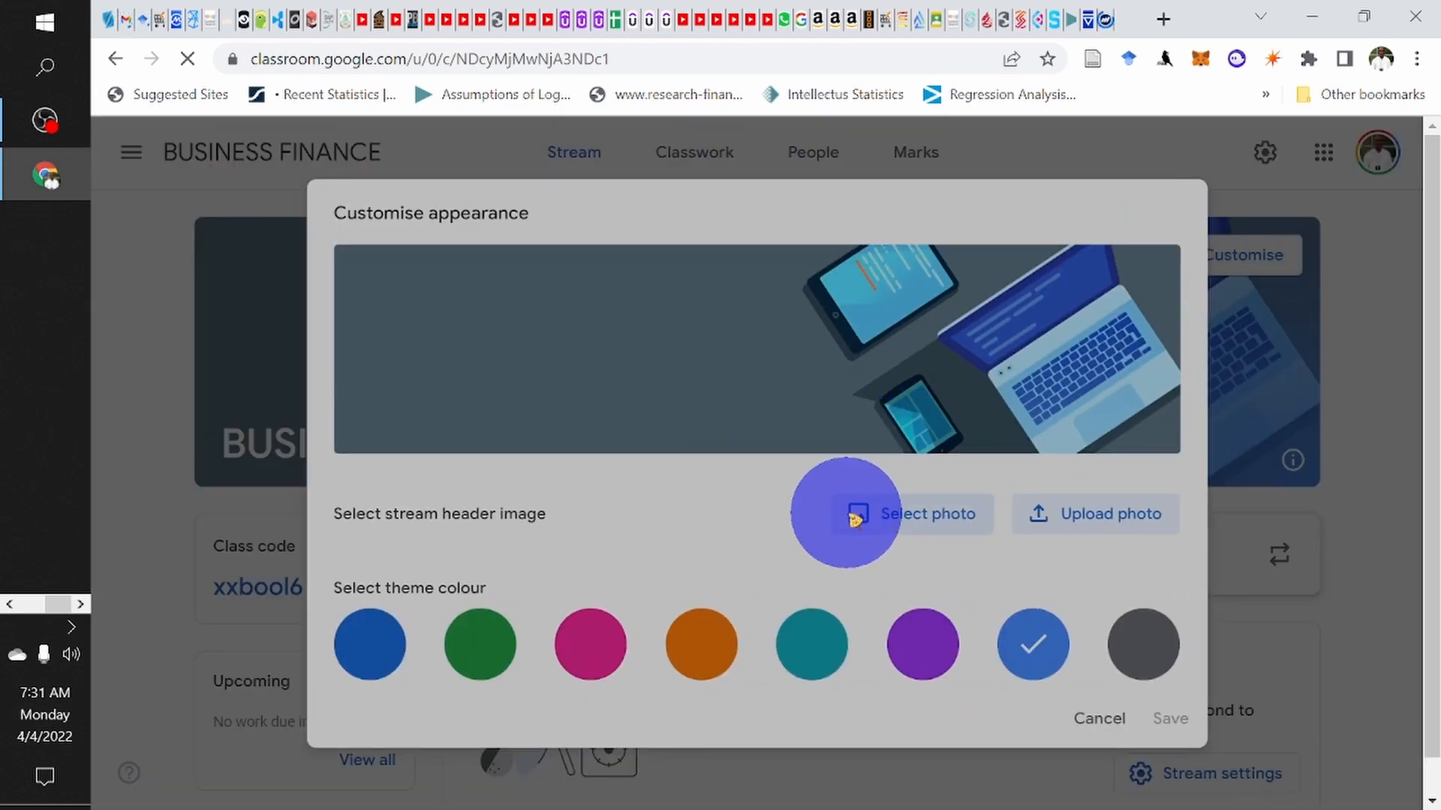
click(935, 523)
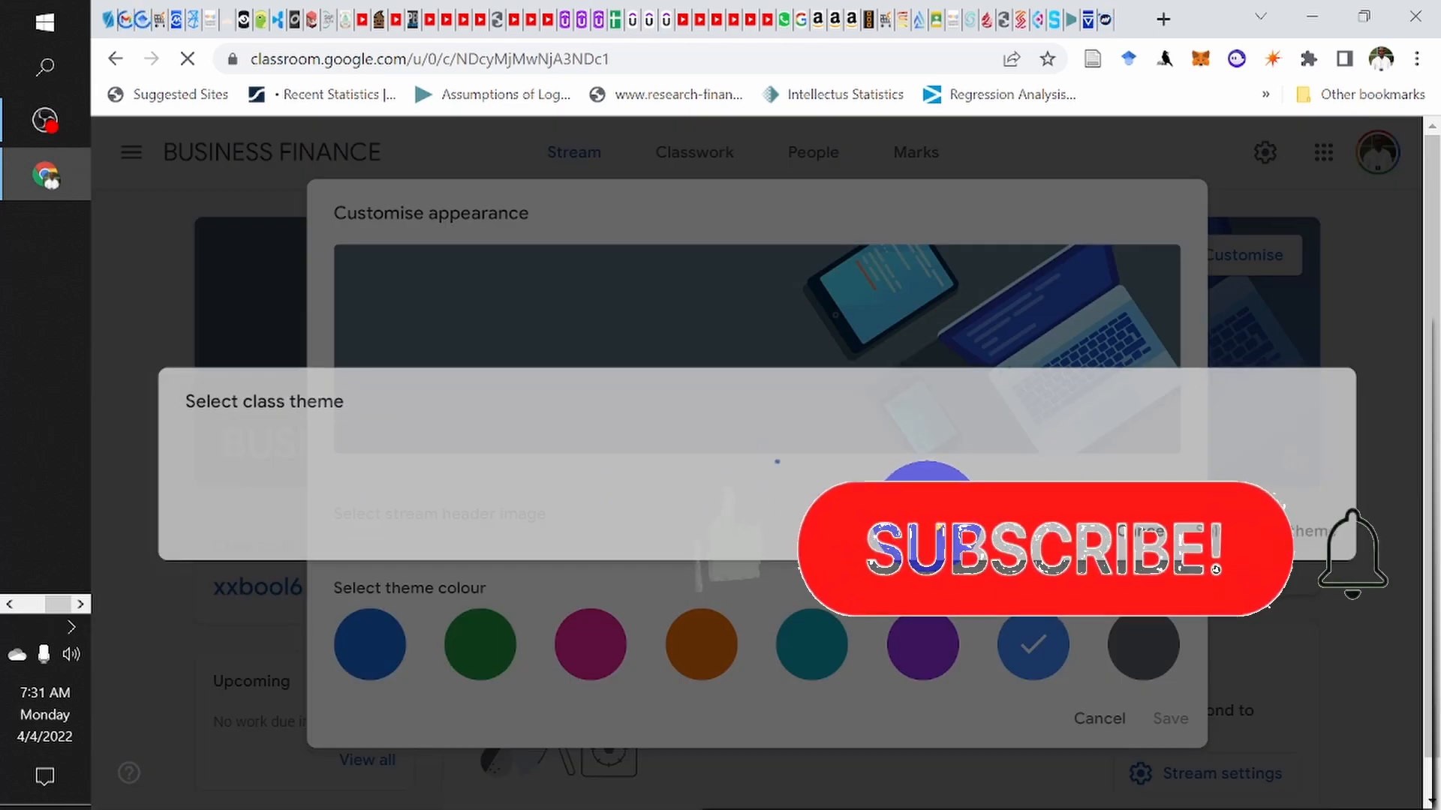
scroll(645, 544, down, 1)
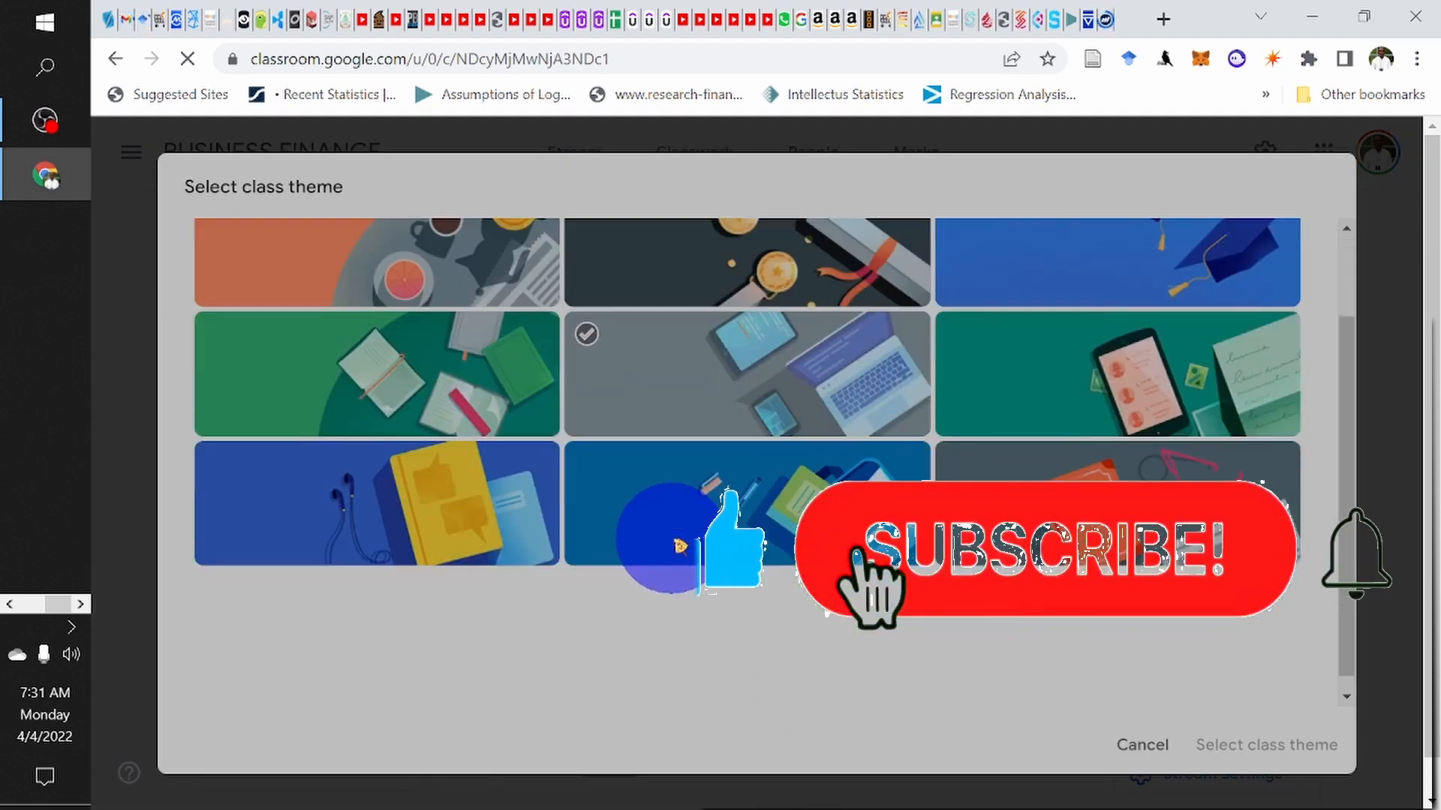
scroll(747, 446, up, 1)
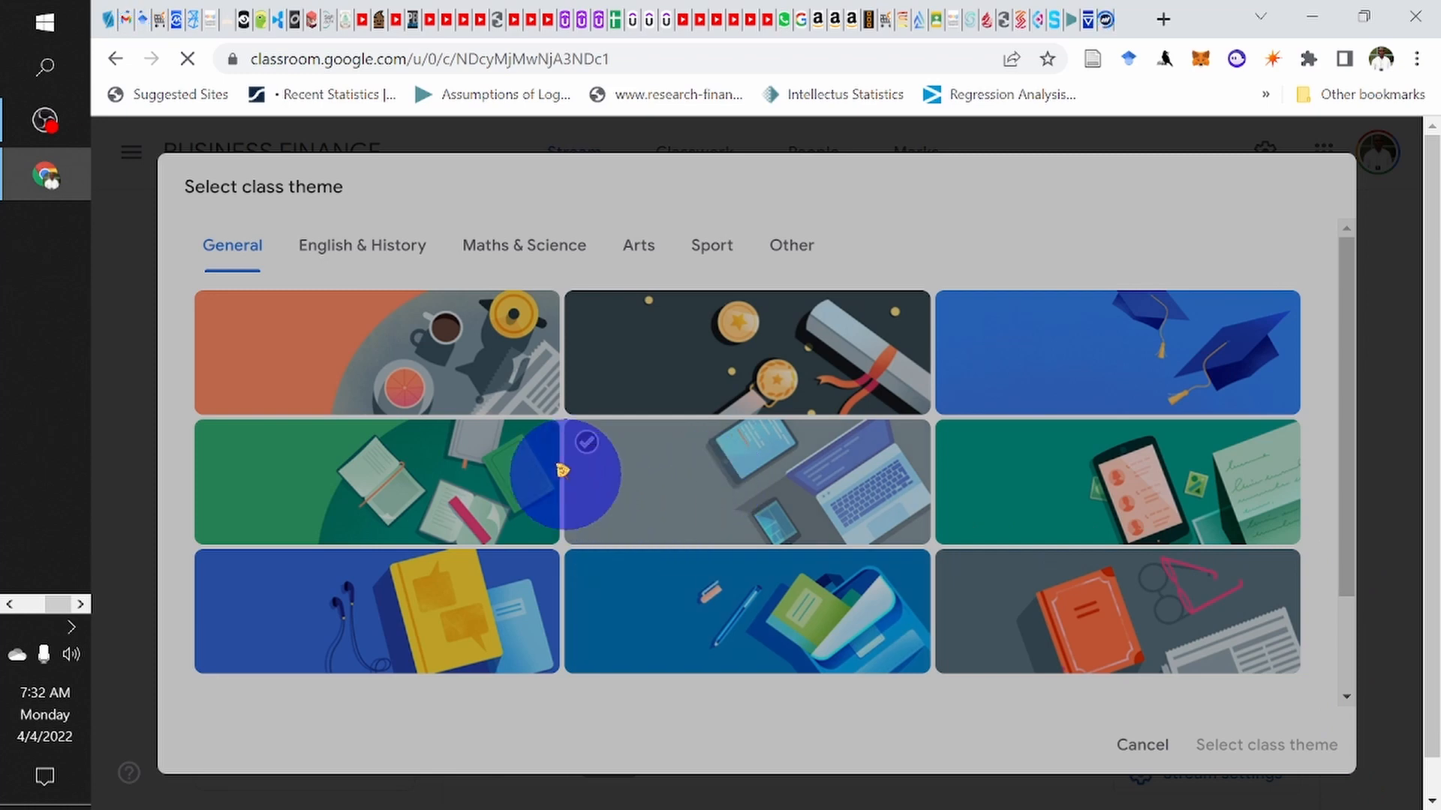
click(455, 369)
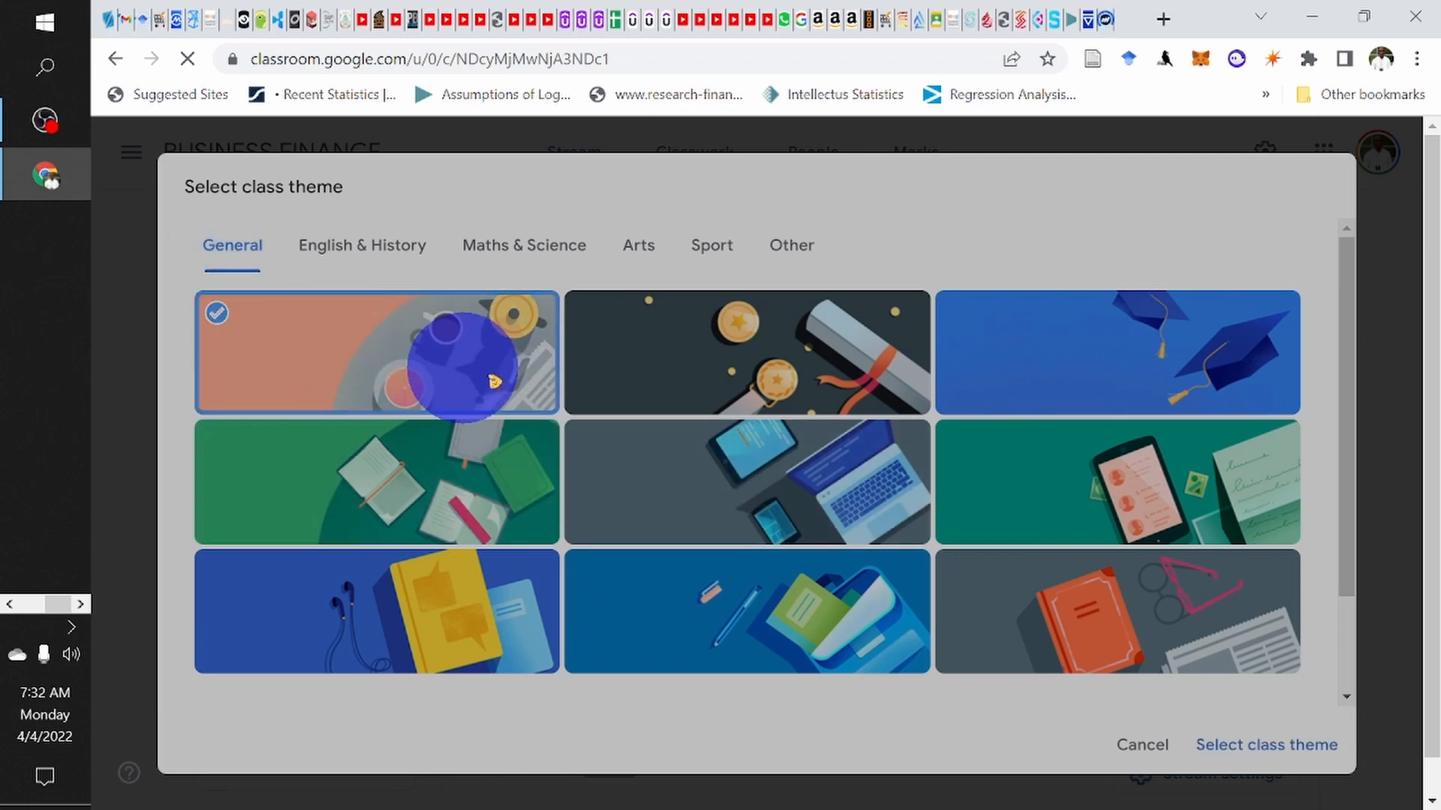
click(1274, 747)
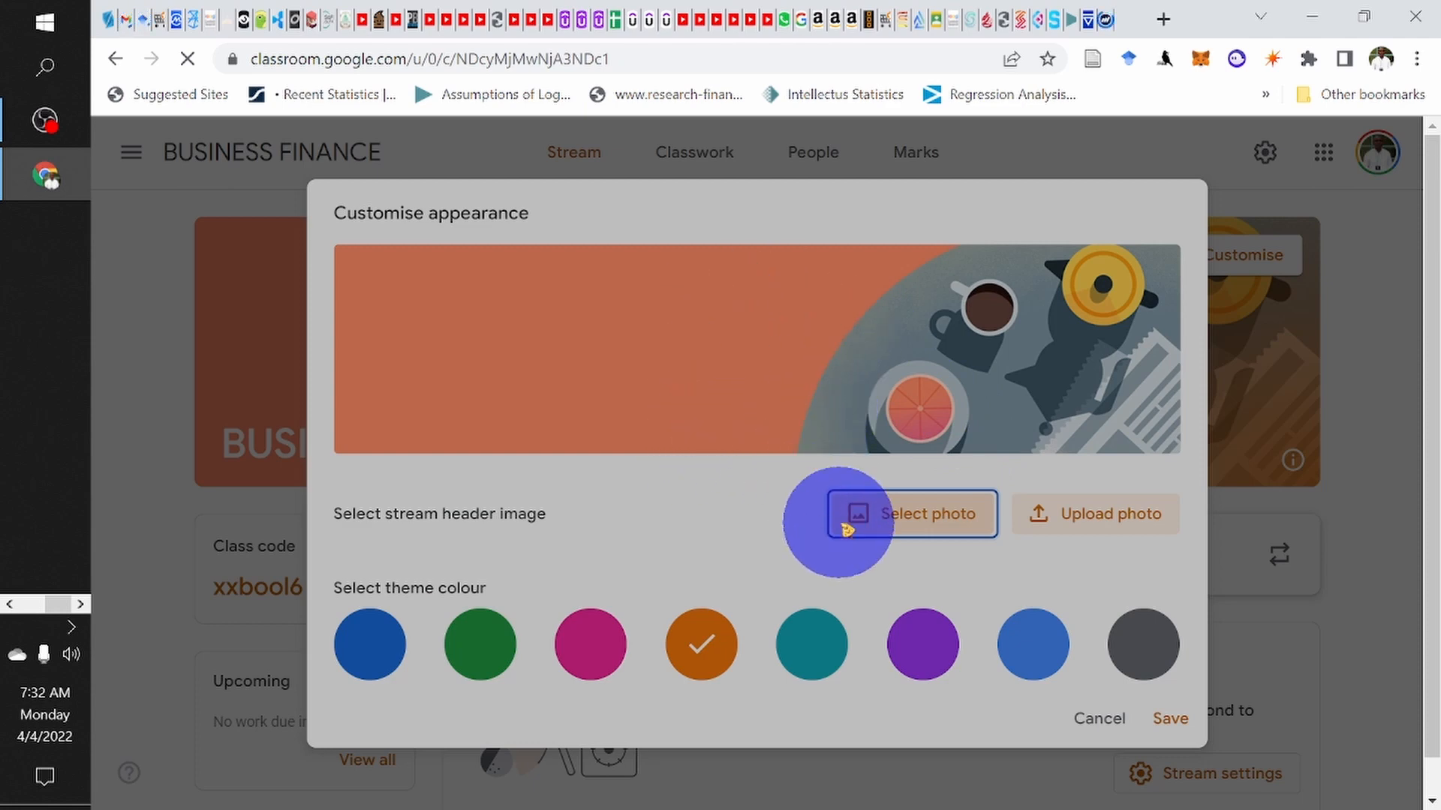
click(1156, 655)
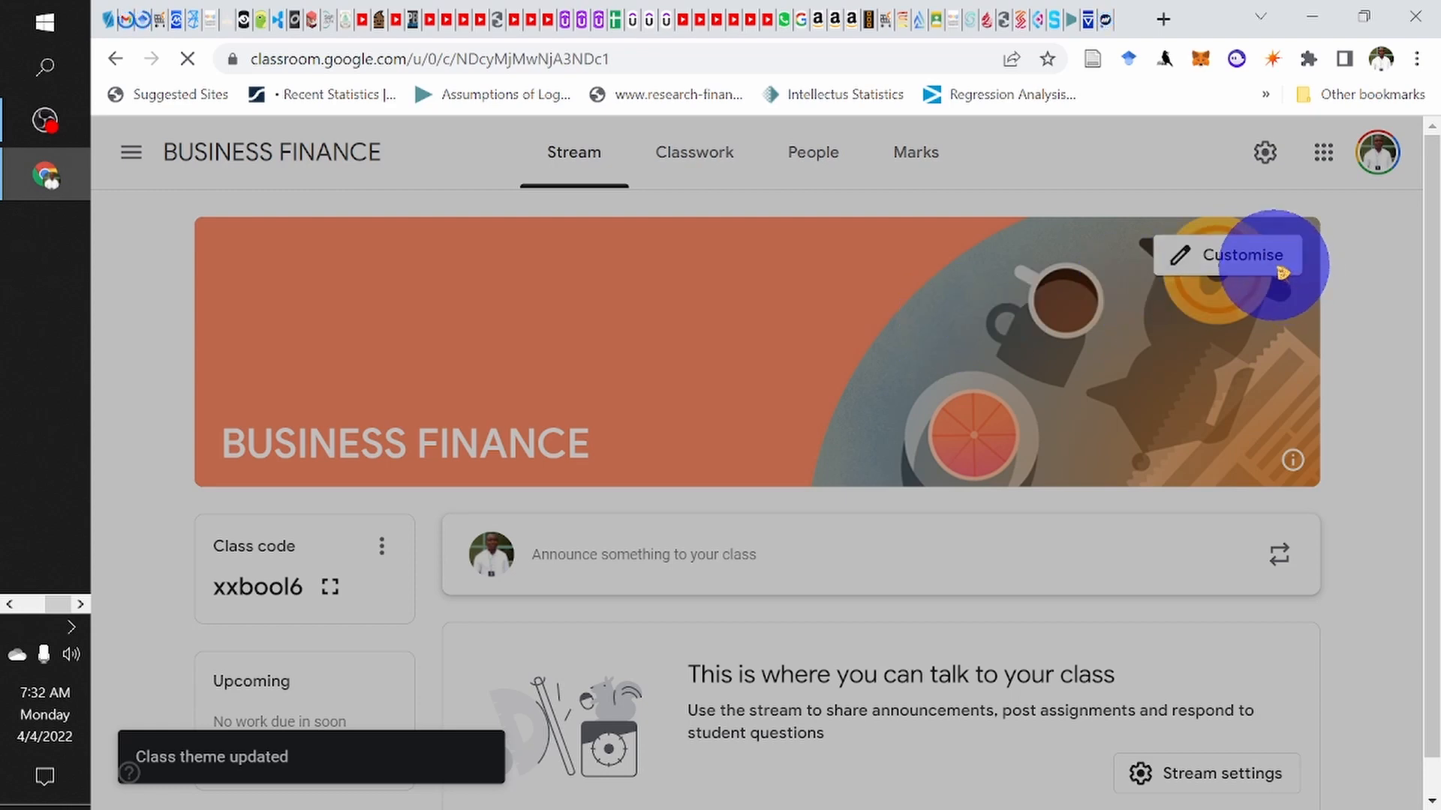
Step: Expand the class information under the banner, view the class code in enlarged form, and close the enlarged view
click(1302, 462)
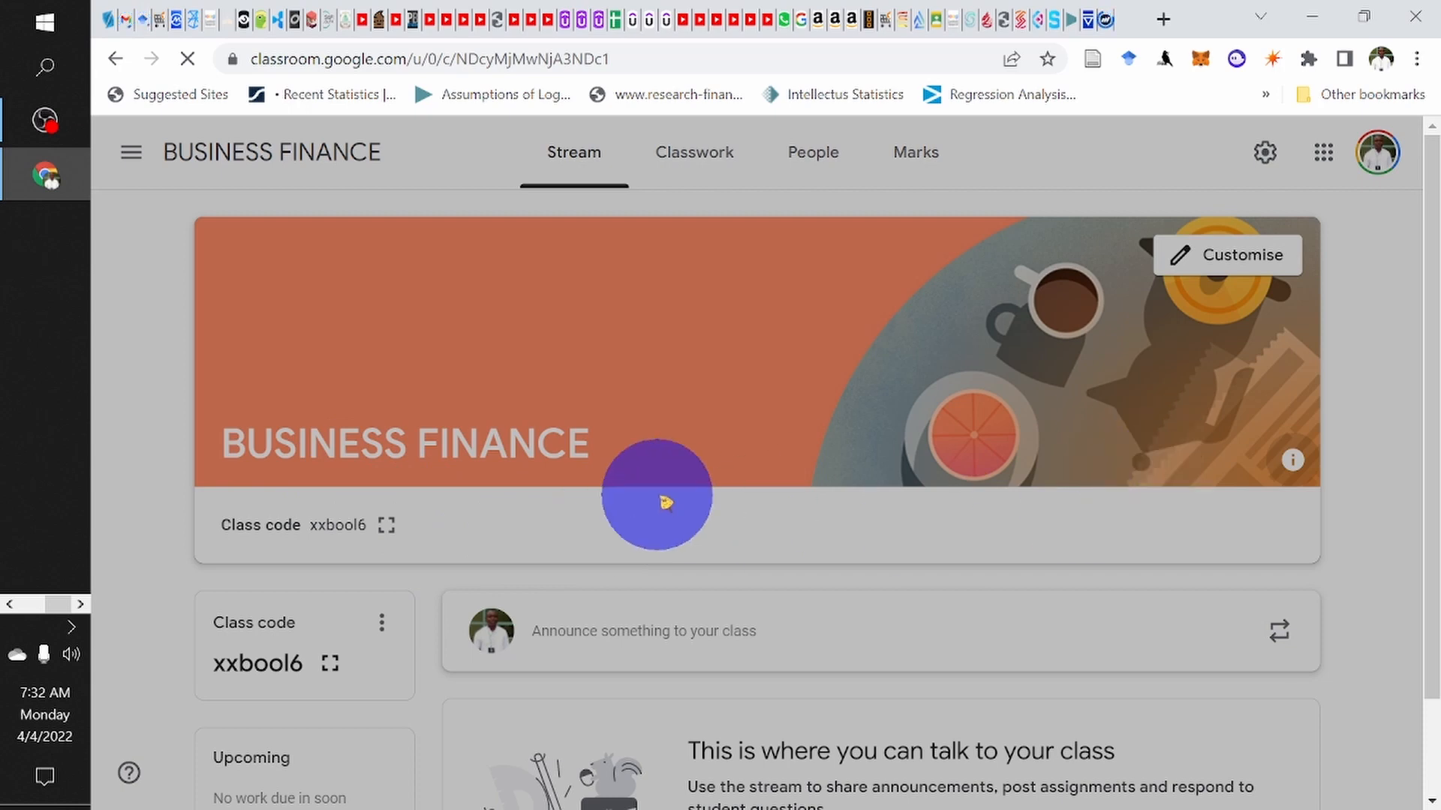
scroll(659, 501, down, 2)
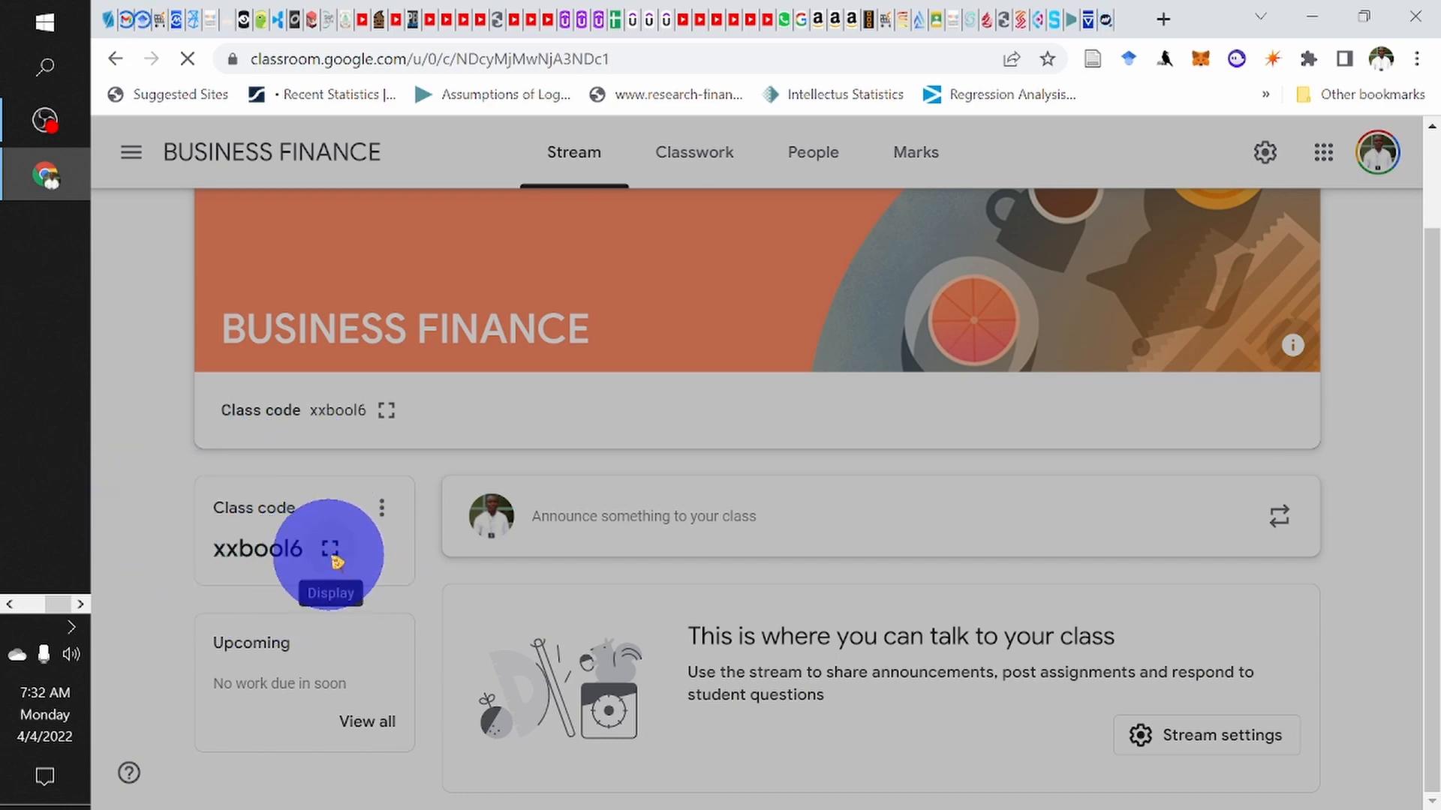
click(330, 551)
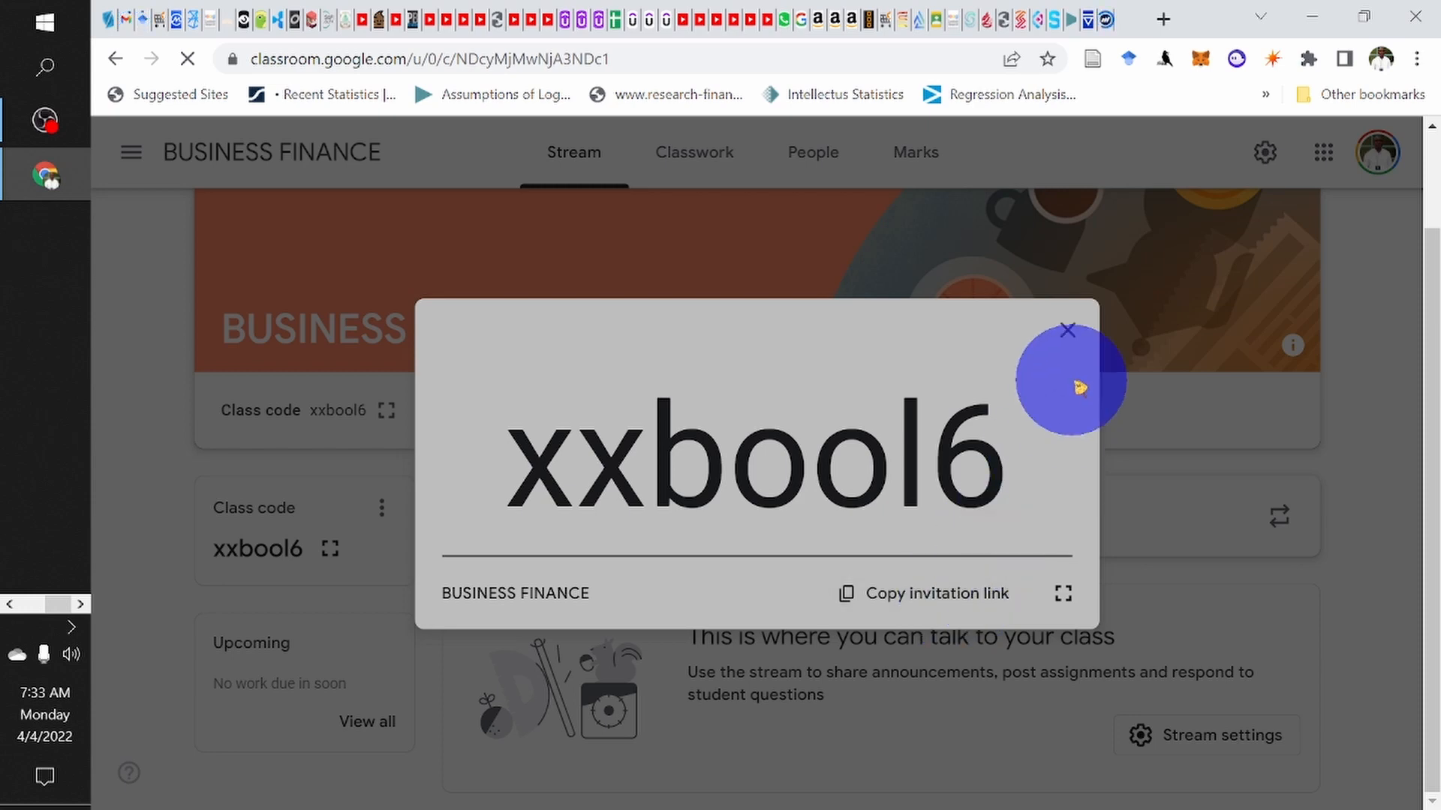
click(1069, 332)
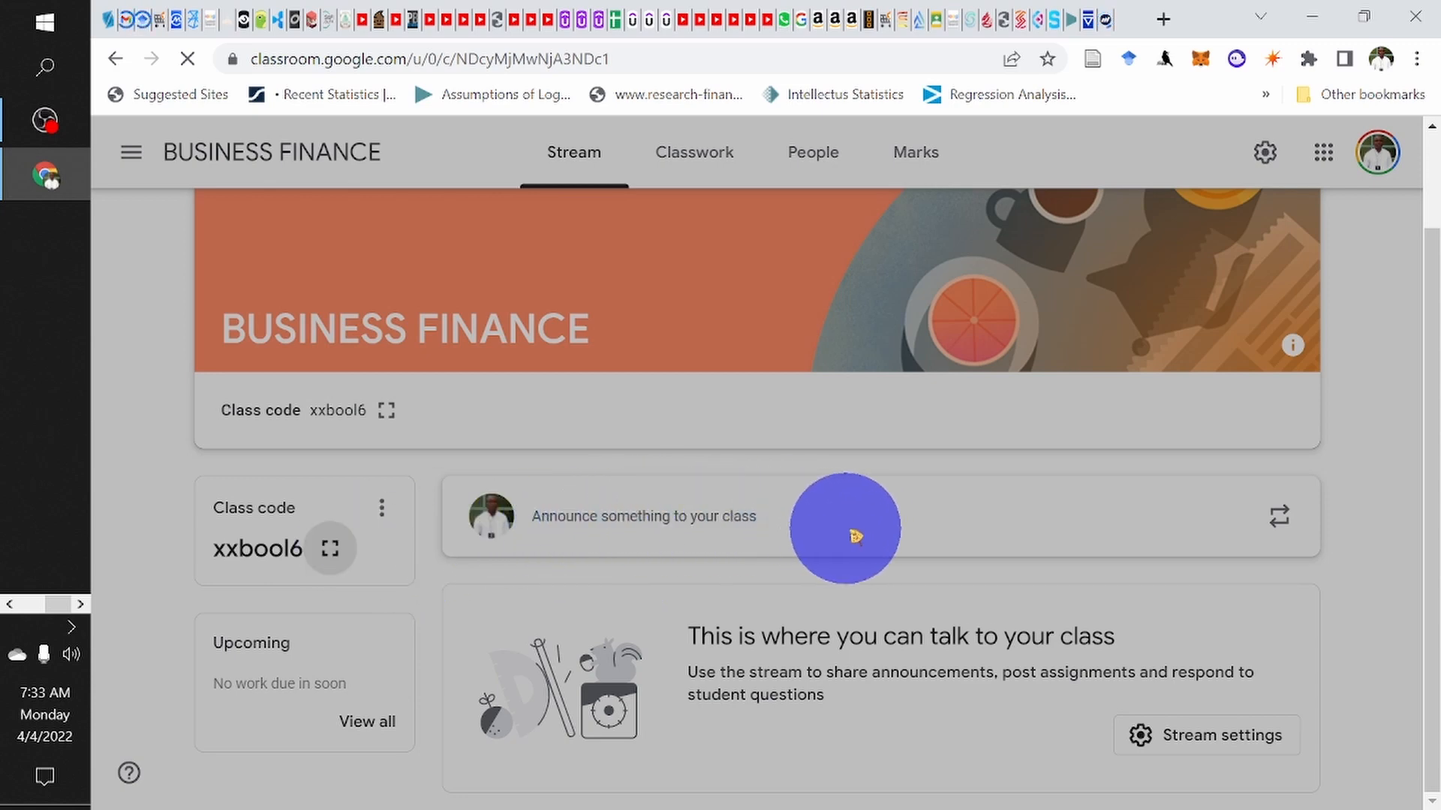
Step: Post the announcement "Welcome to Business Finance Class 2022" to all students in bold, italic and underlined text
click(650, 524)
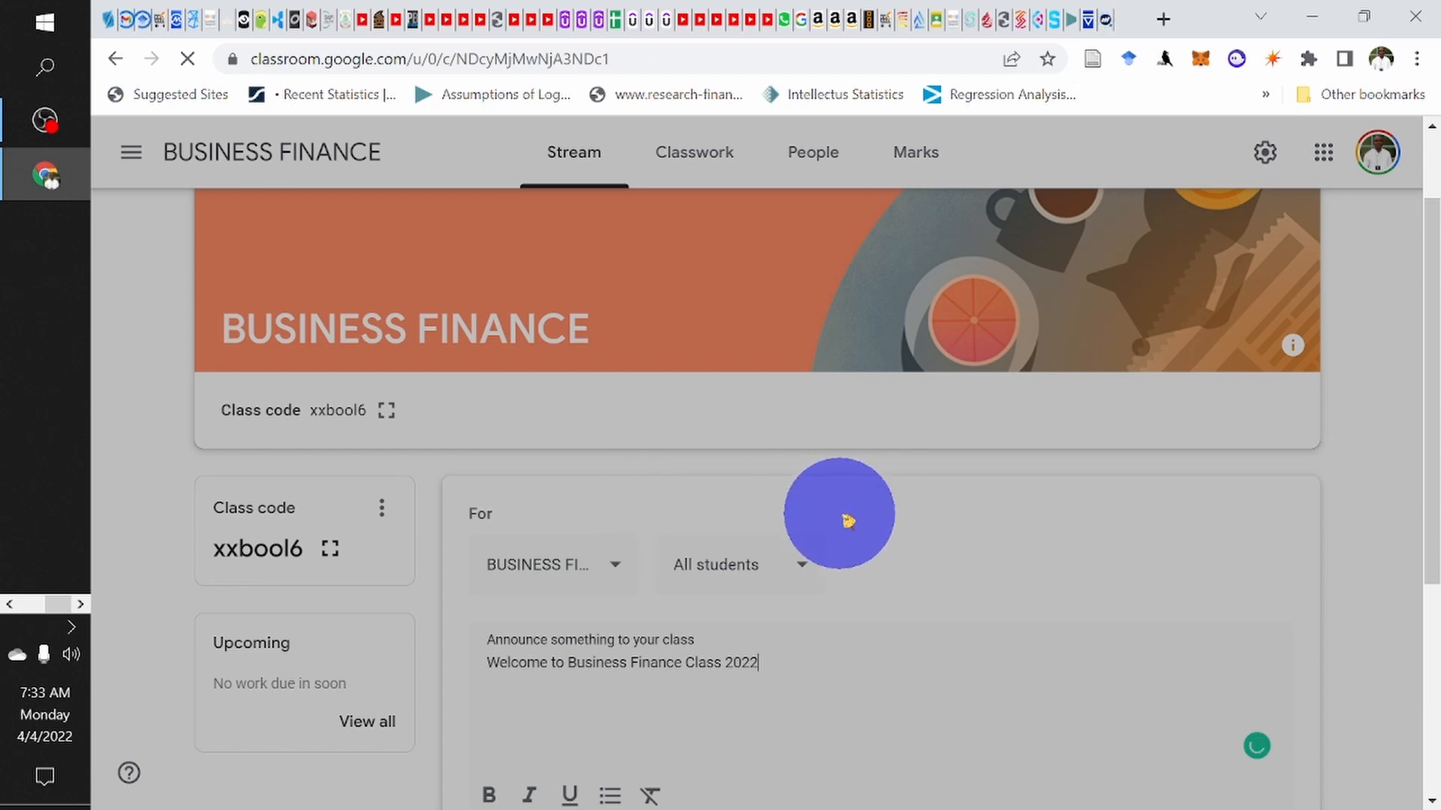
scroll(847, 520, down, 2)
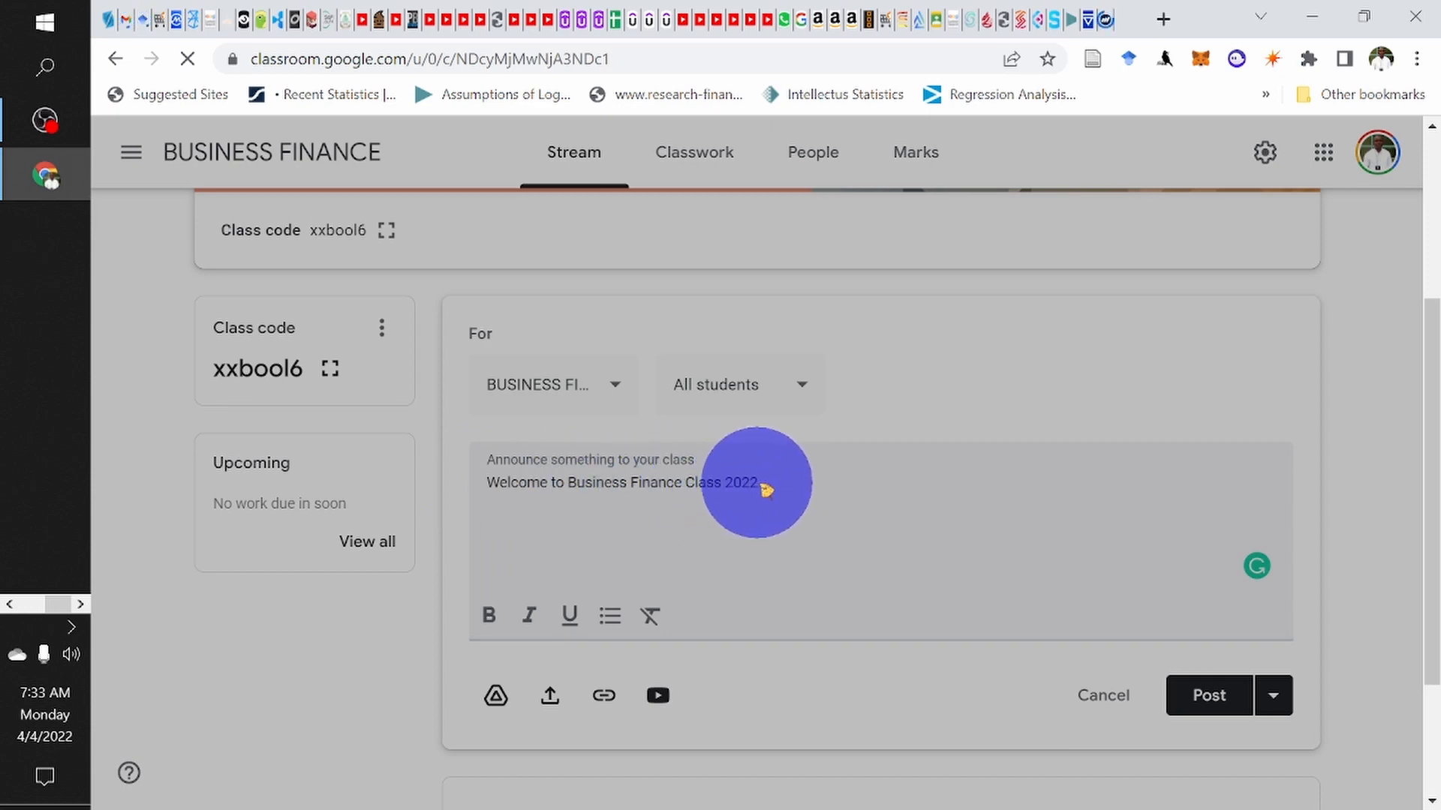
drag(764, 489, 462, 495)
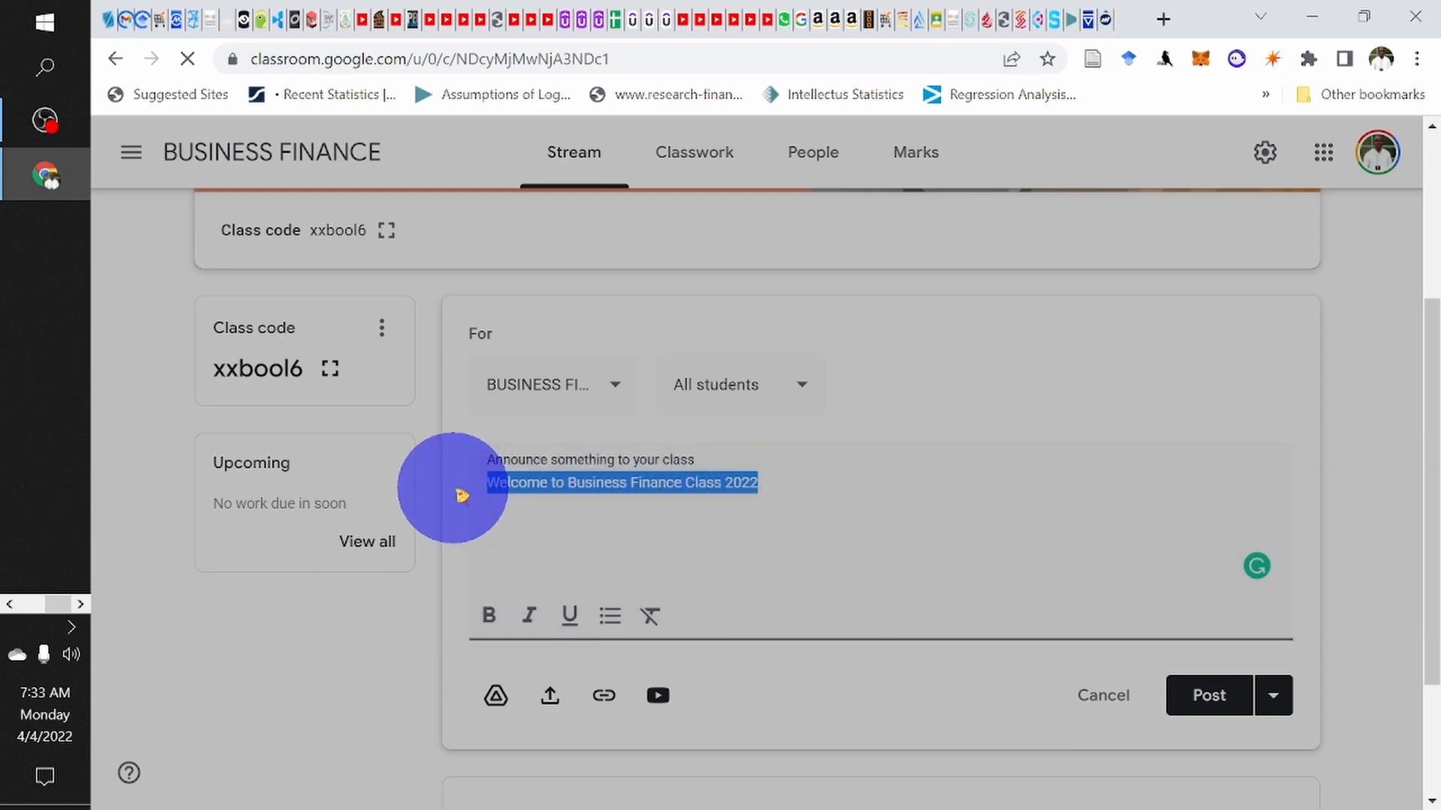
click(491, 618)
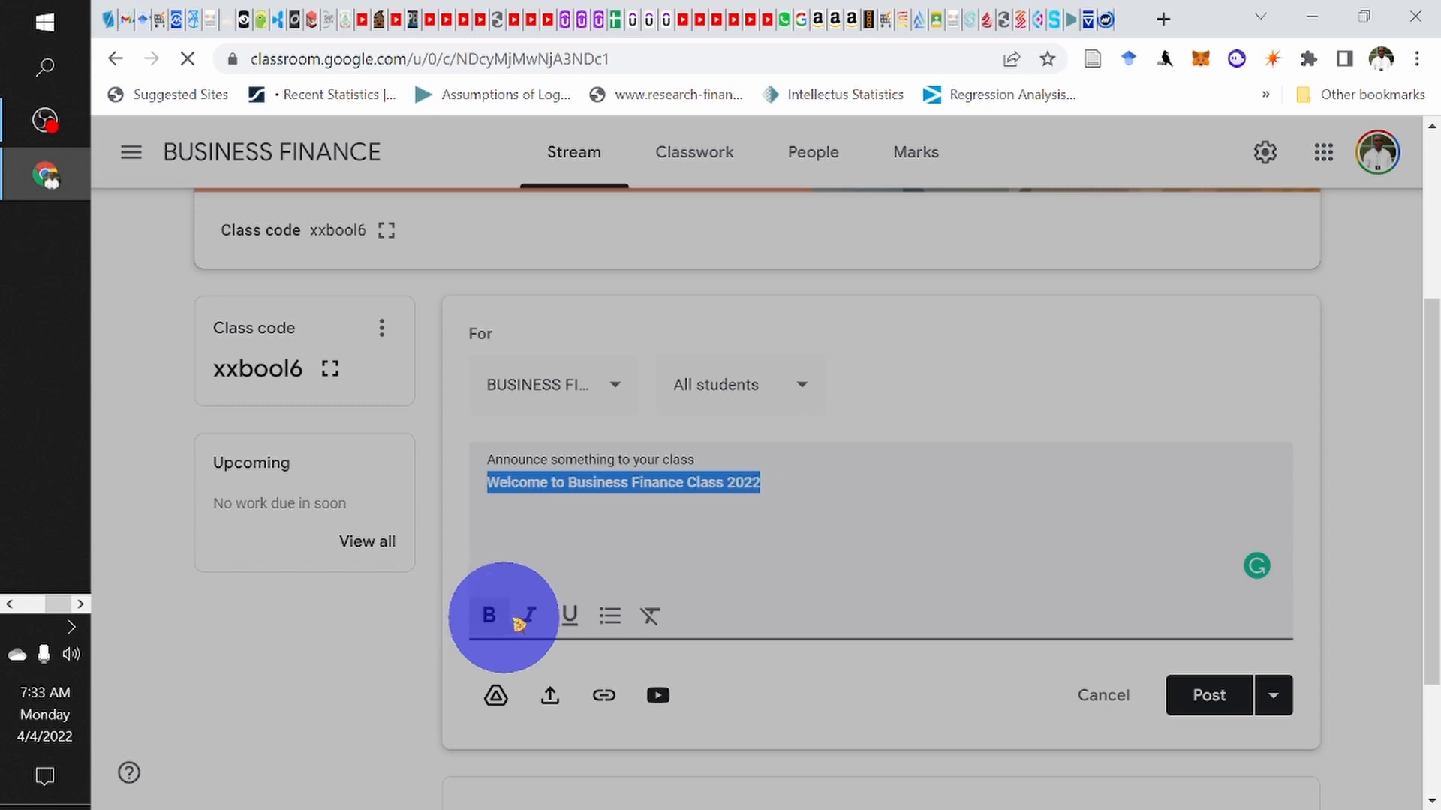
click(492, 620)
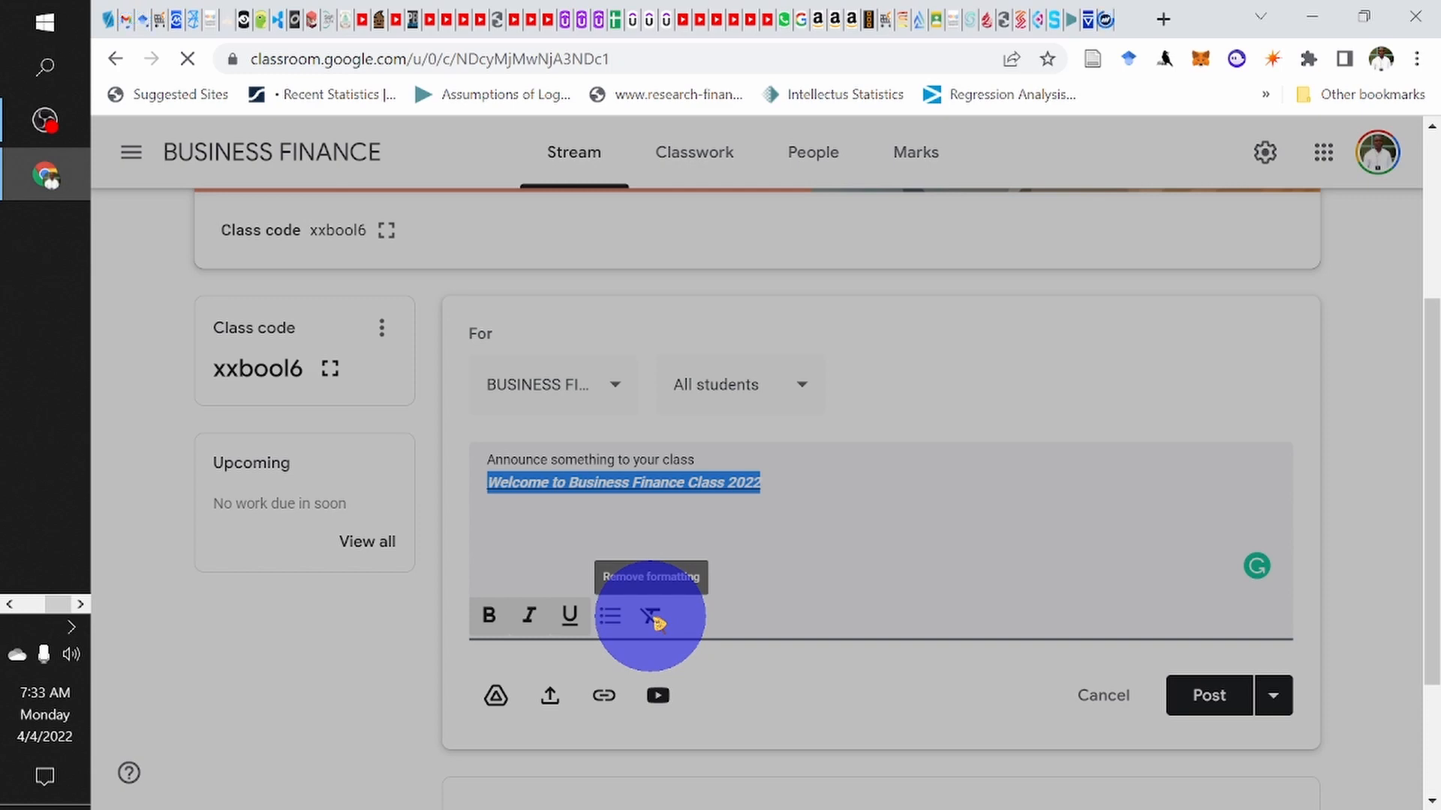
click(810, 568)
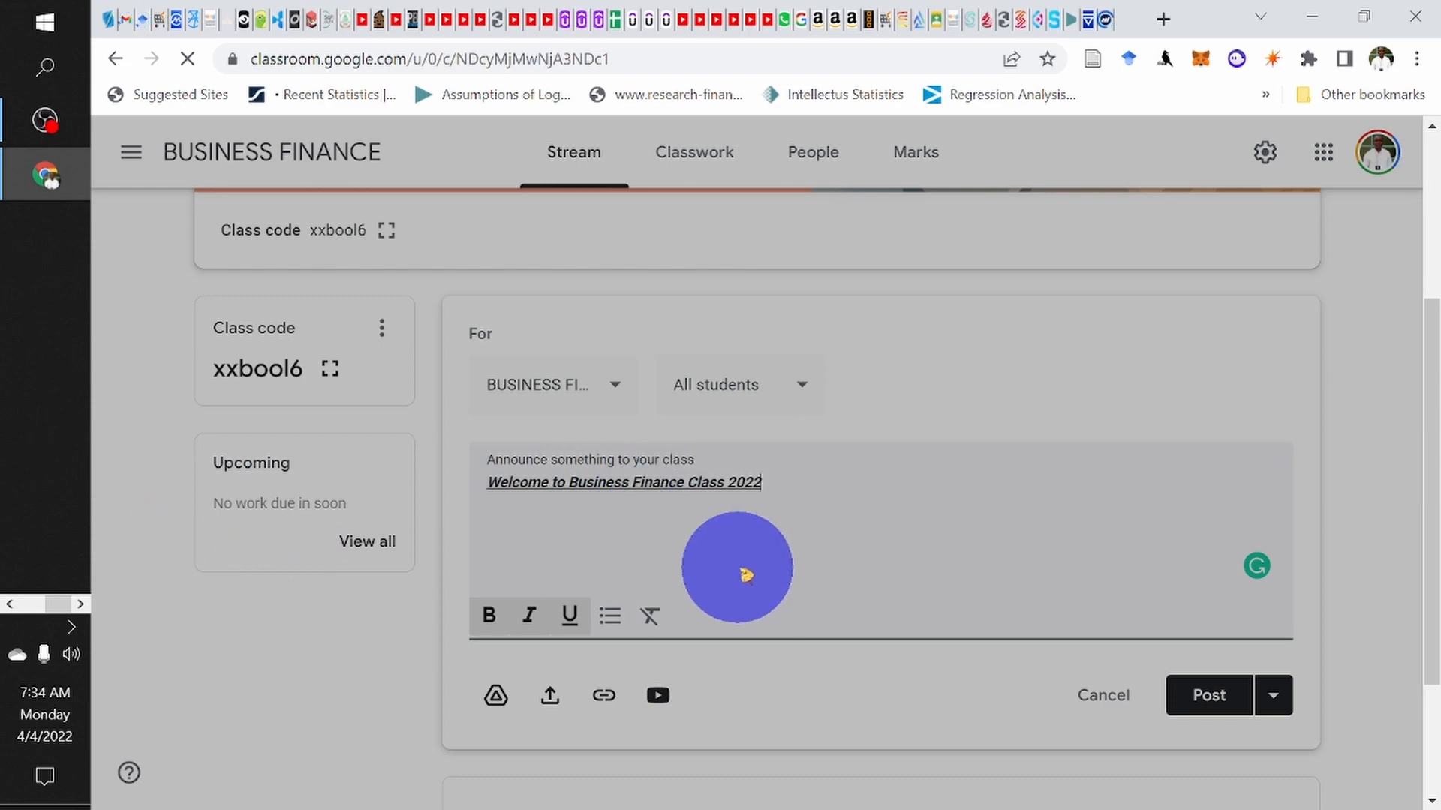
scroll(745, 575, down, 2)
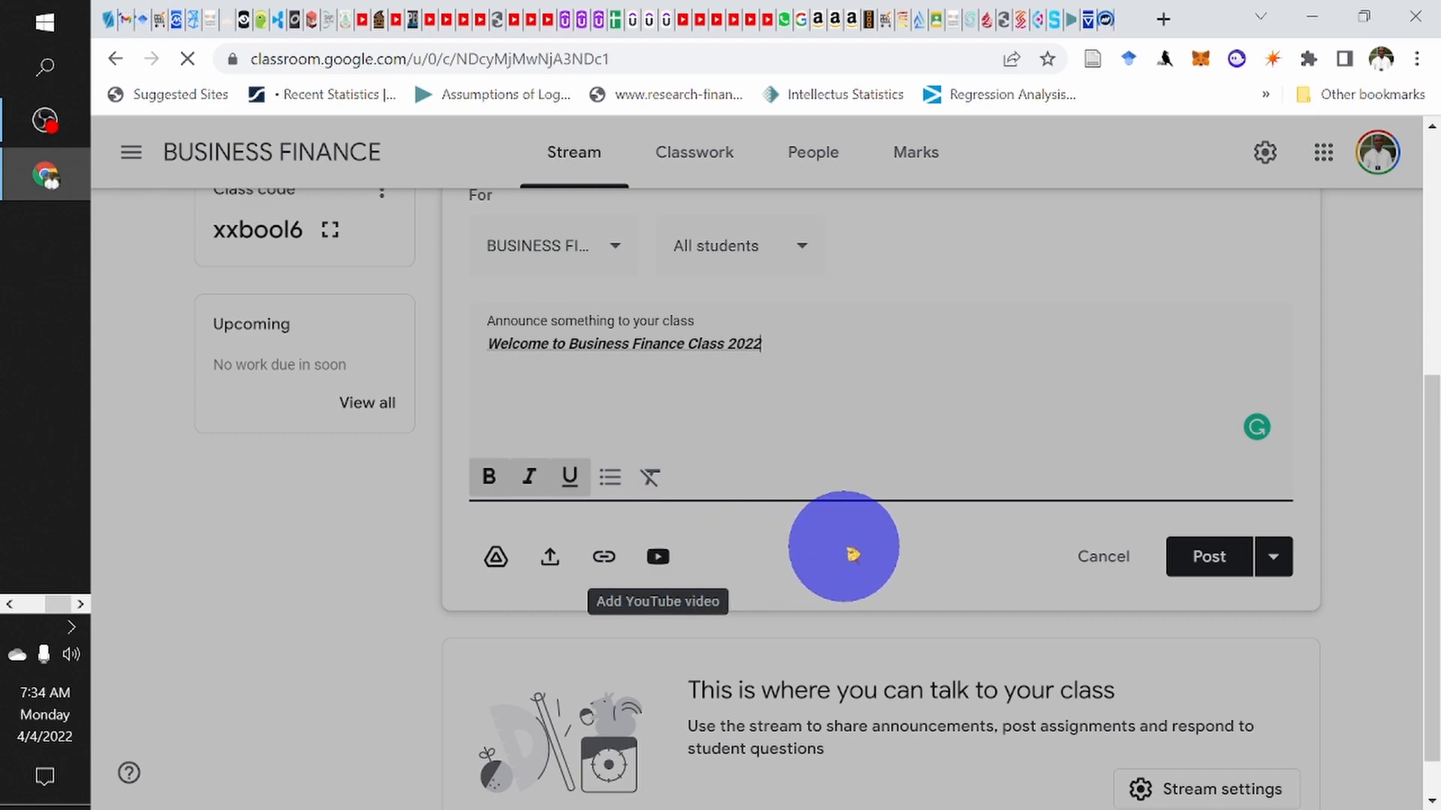
click(1211, 573)
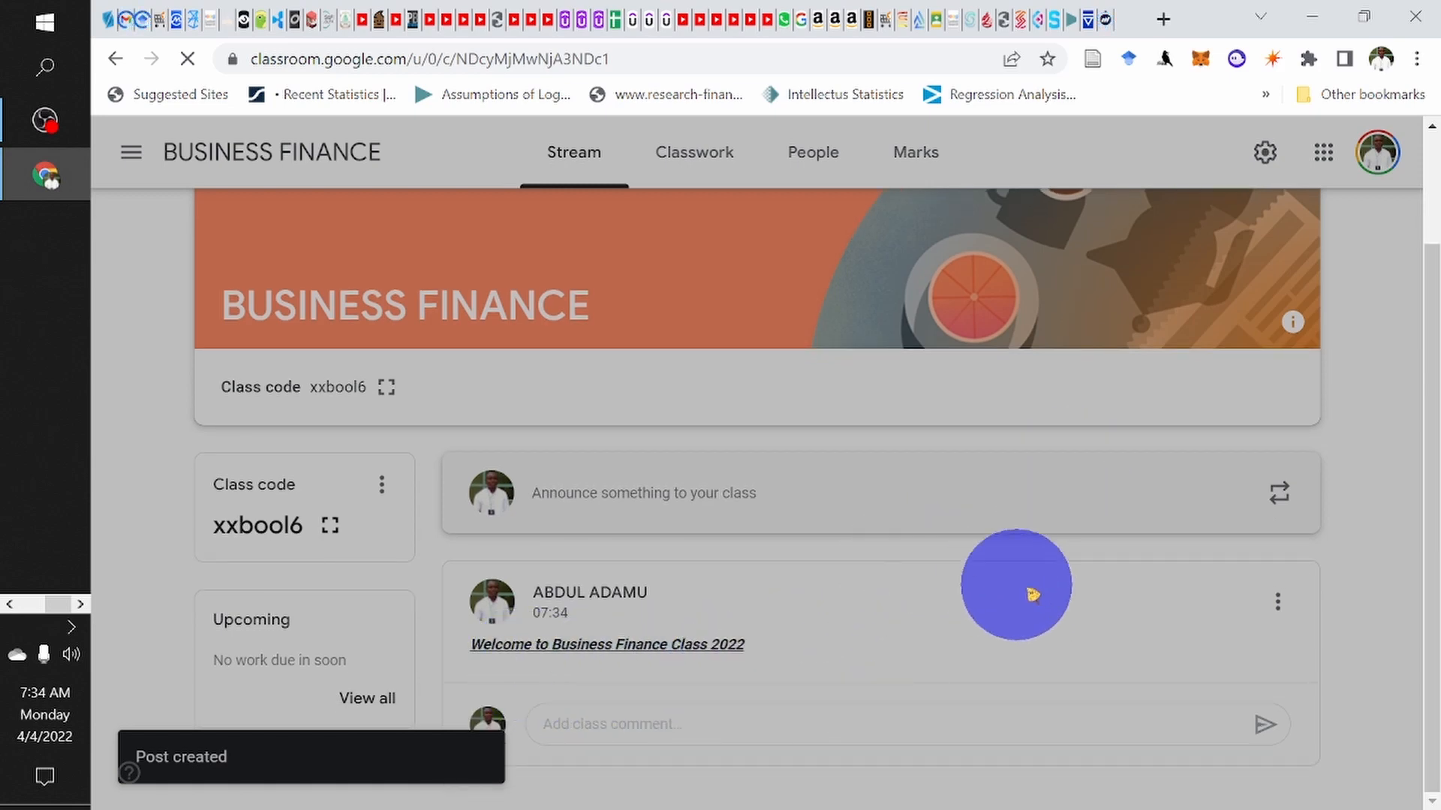
Step: View the options available for the posted welcome announcement, and close them without choosing one
click(1280, 603)
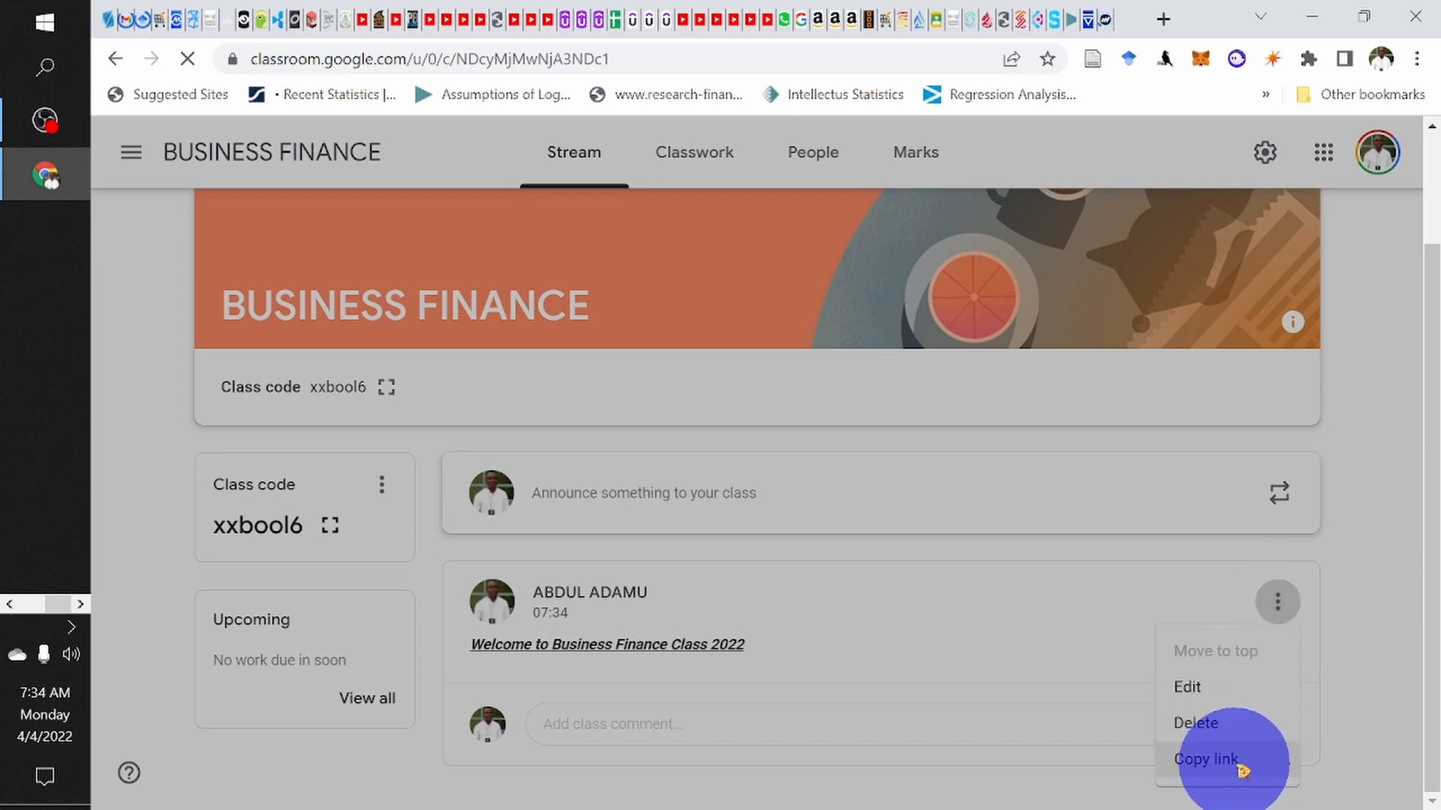
click(1051, 584)
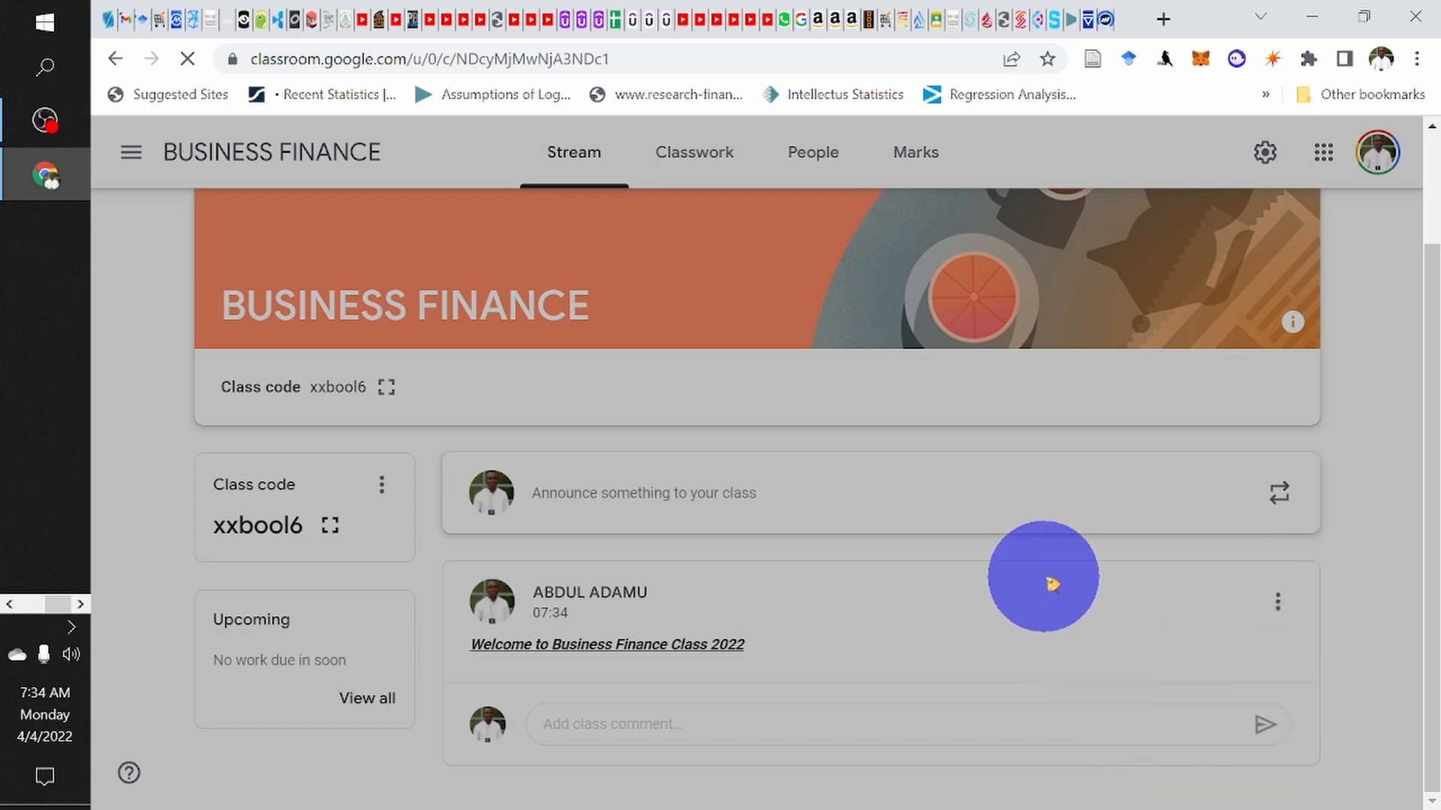
scroll(988, 503, up, 2)
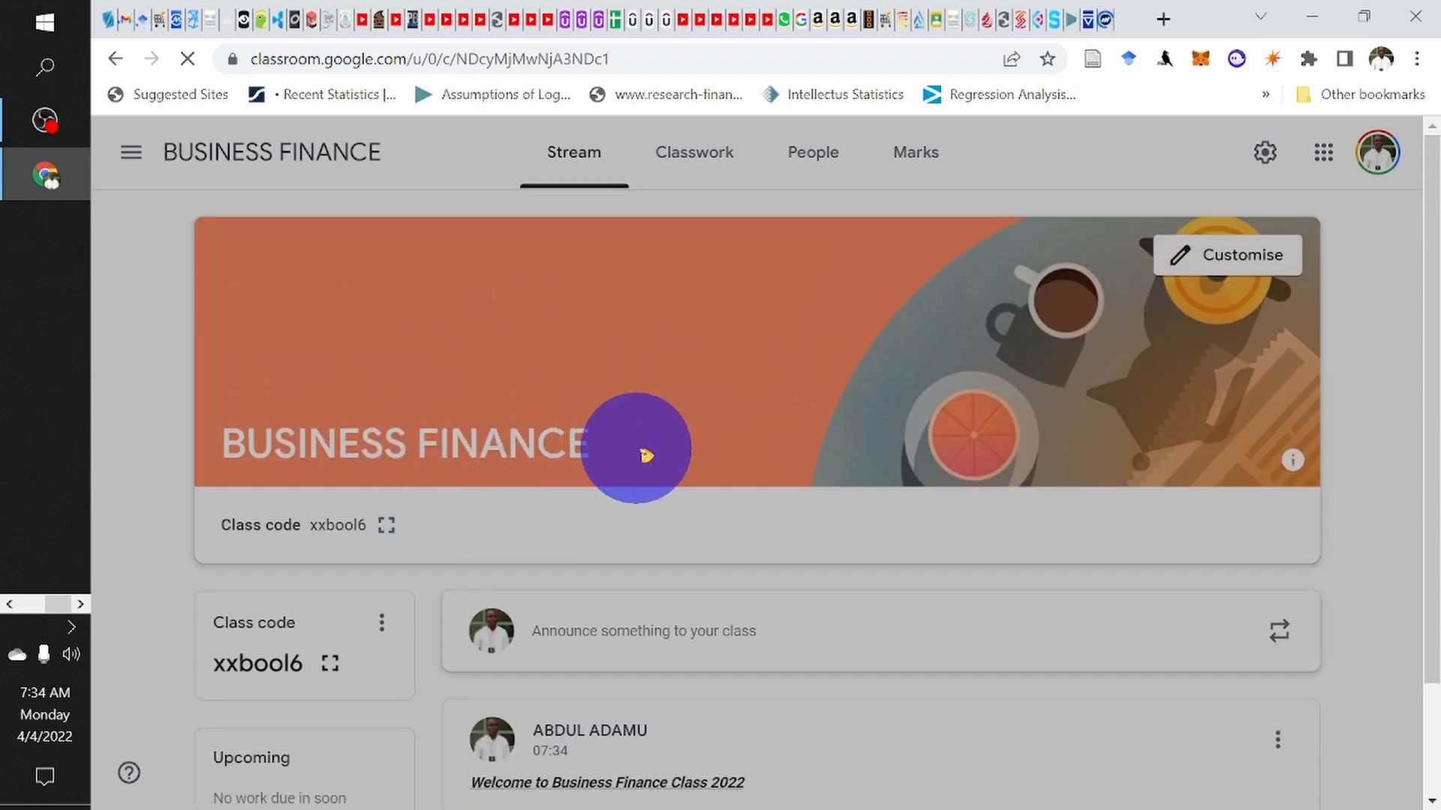
Step: Start a new classwork assignment titled "TVM" with the instructions "Answer all questions"
click(712, 155)
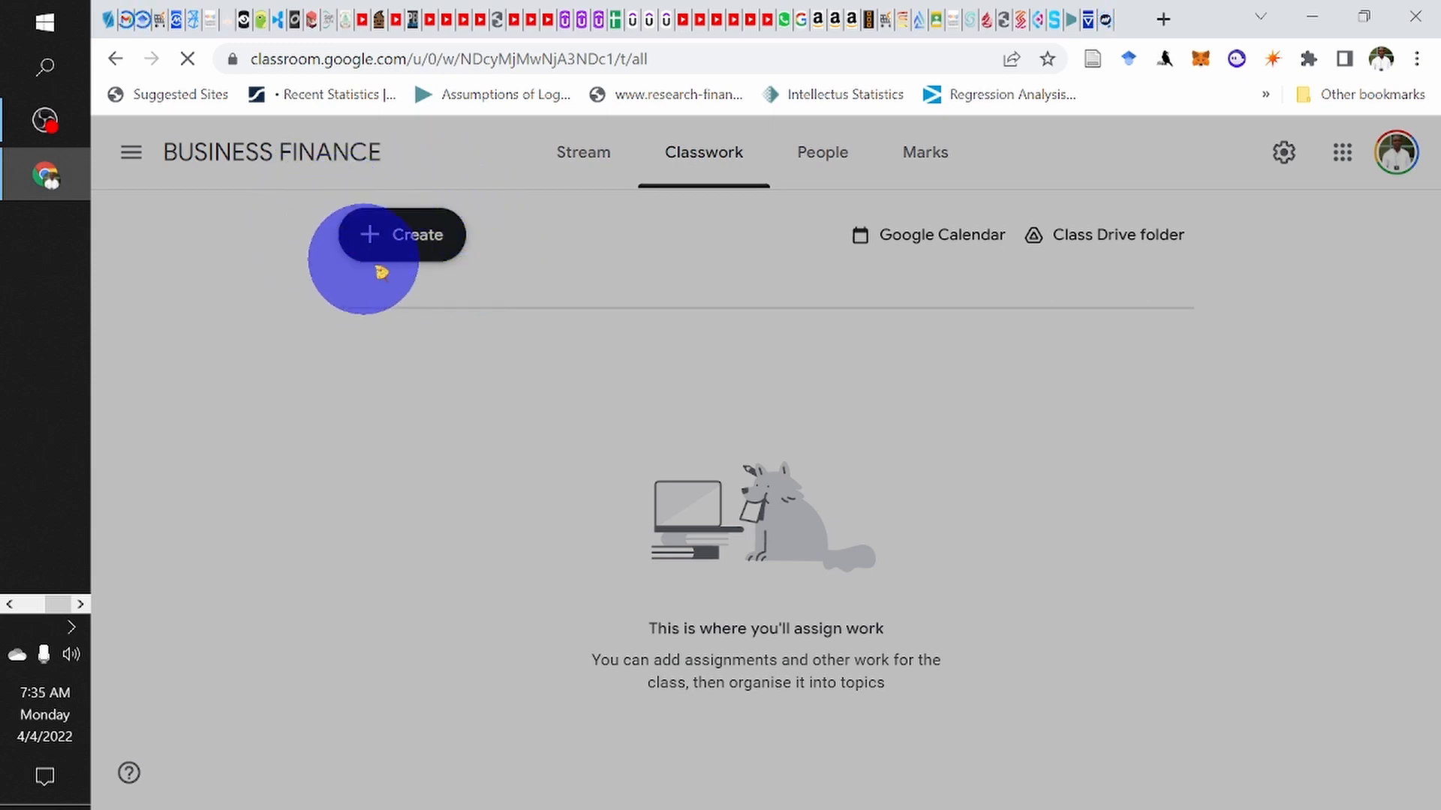
click(415, 239)
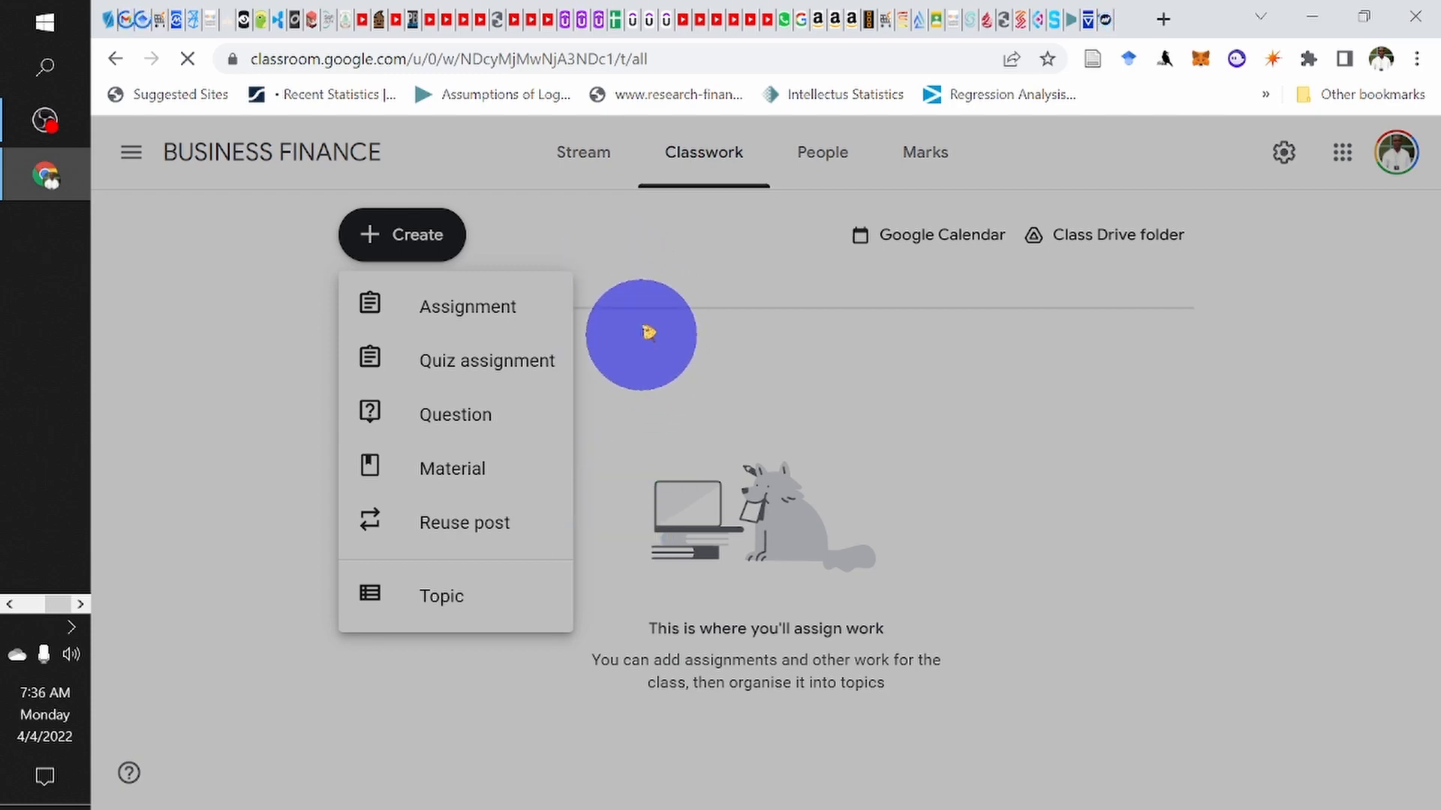
click(486, 311)
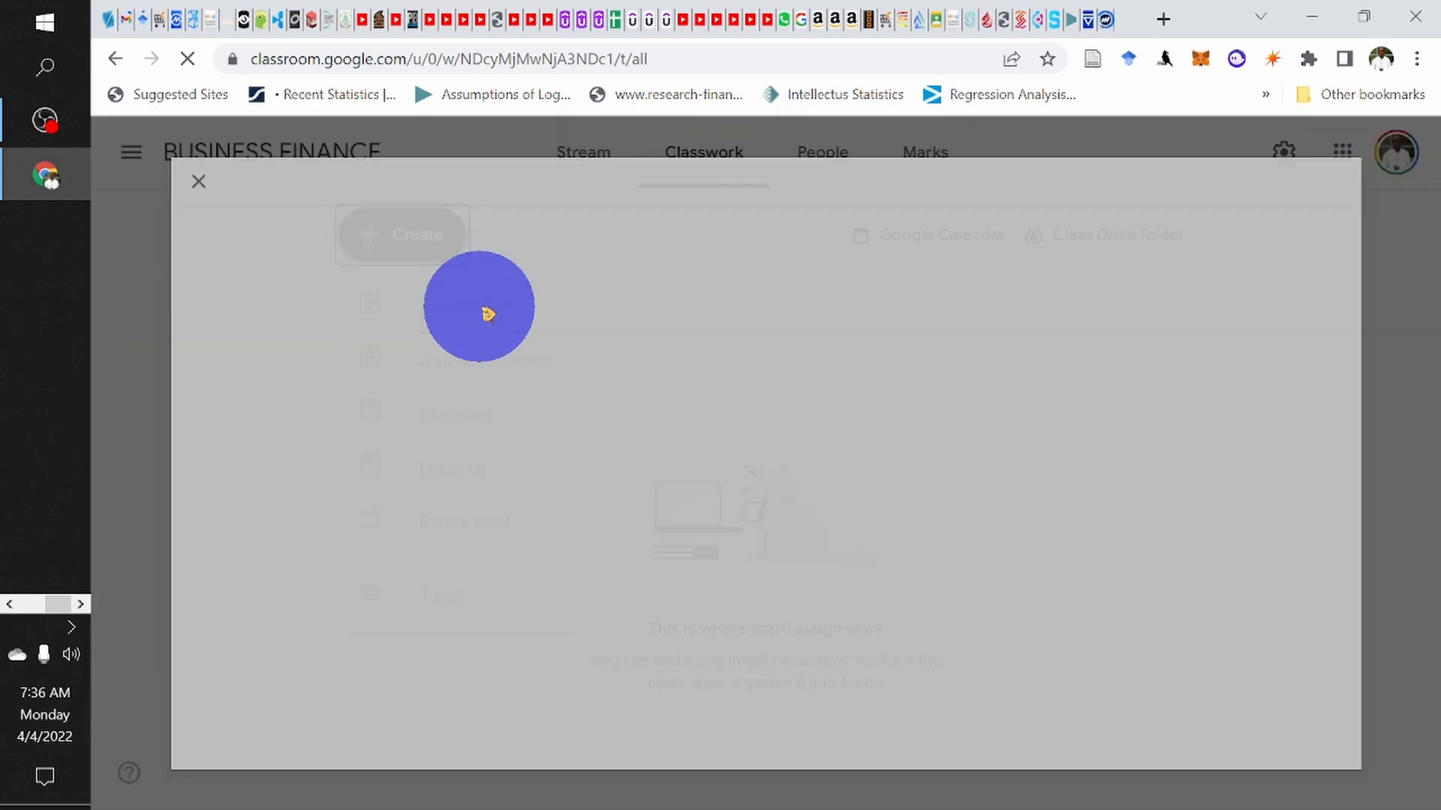
click(492, 262)
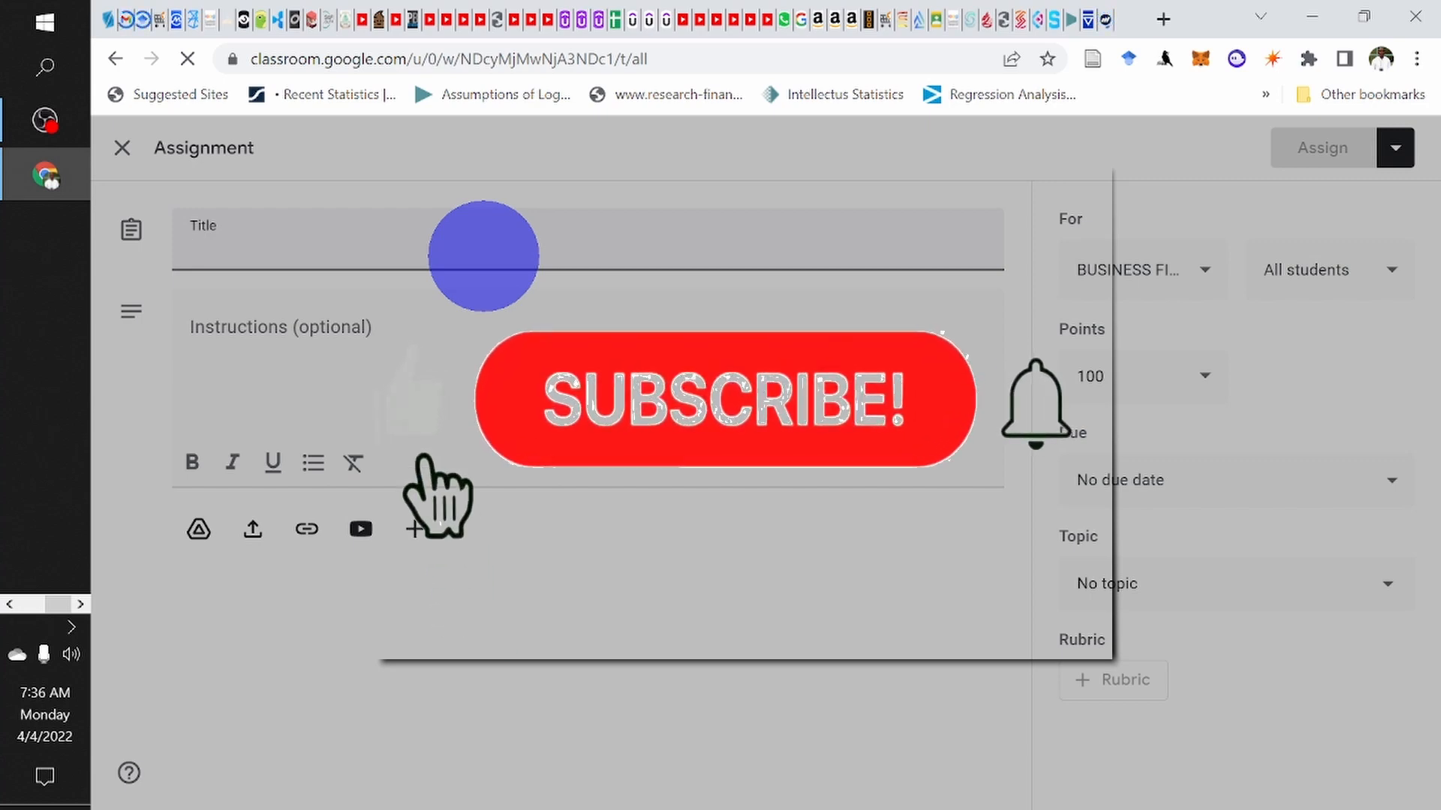
text(TV)
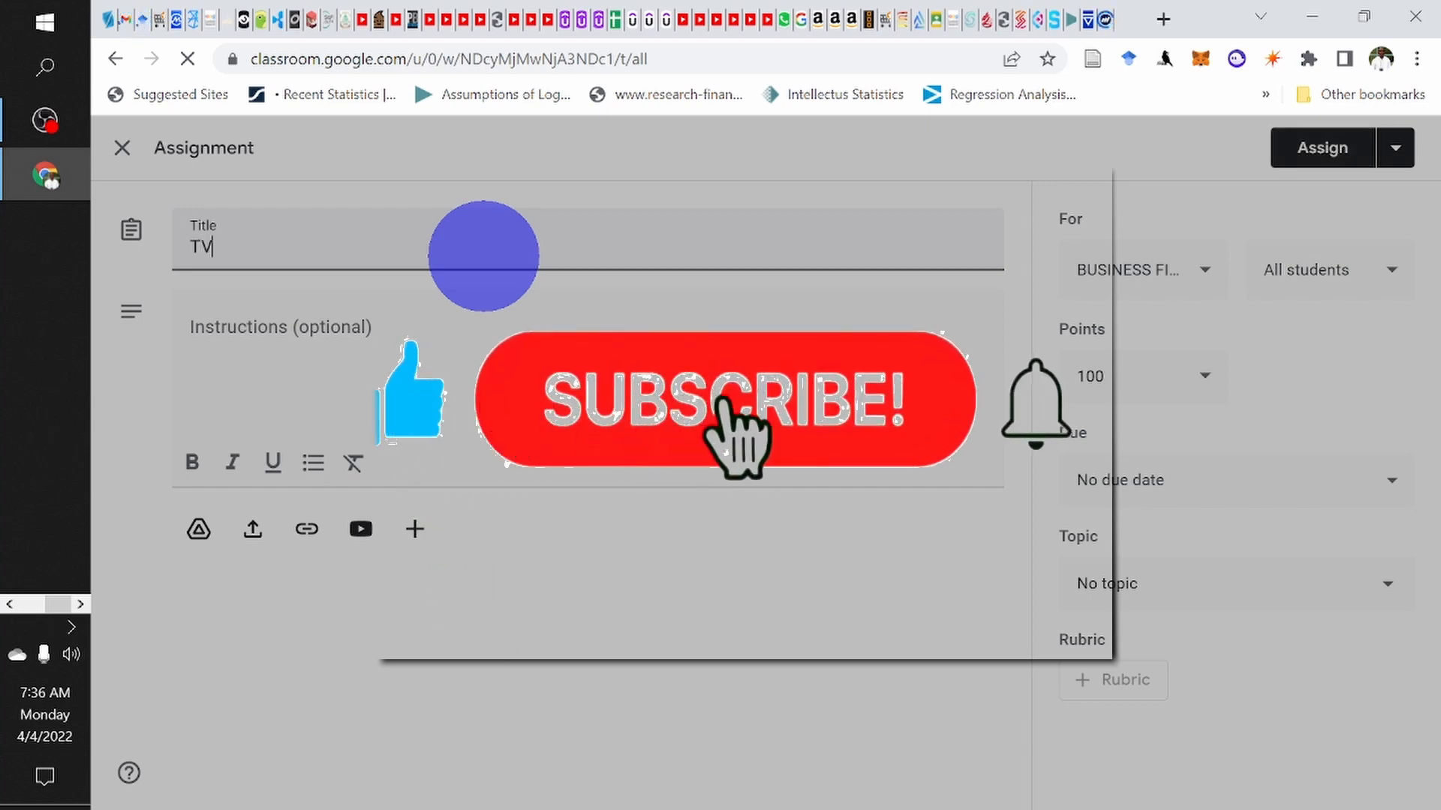
text(M)
click(275, 333)
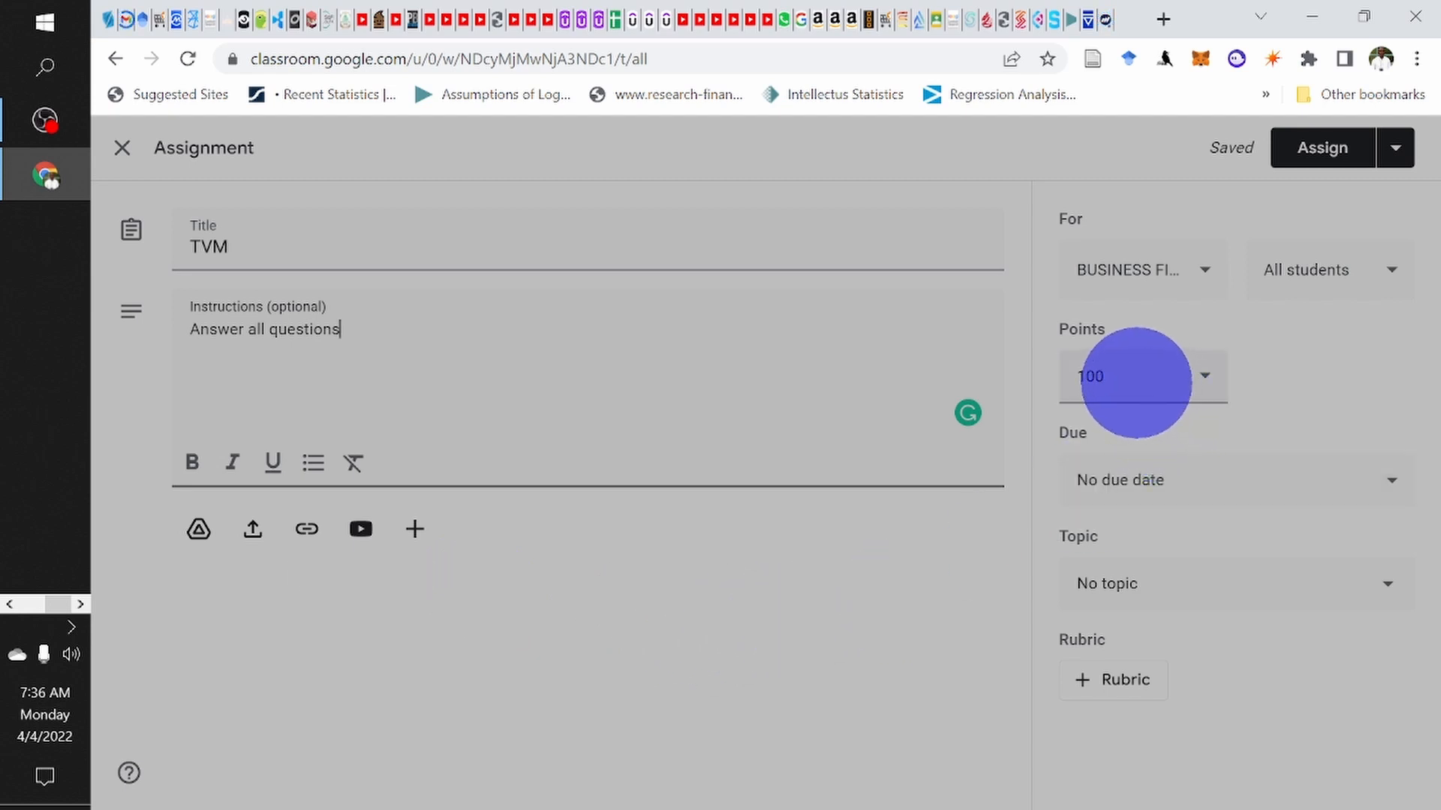
Step: Set the TVM assignment's points to 20 and check its student selection, keeping all students
click(1136, 383)
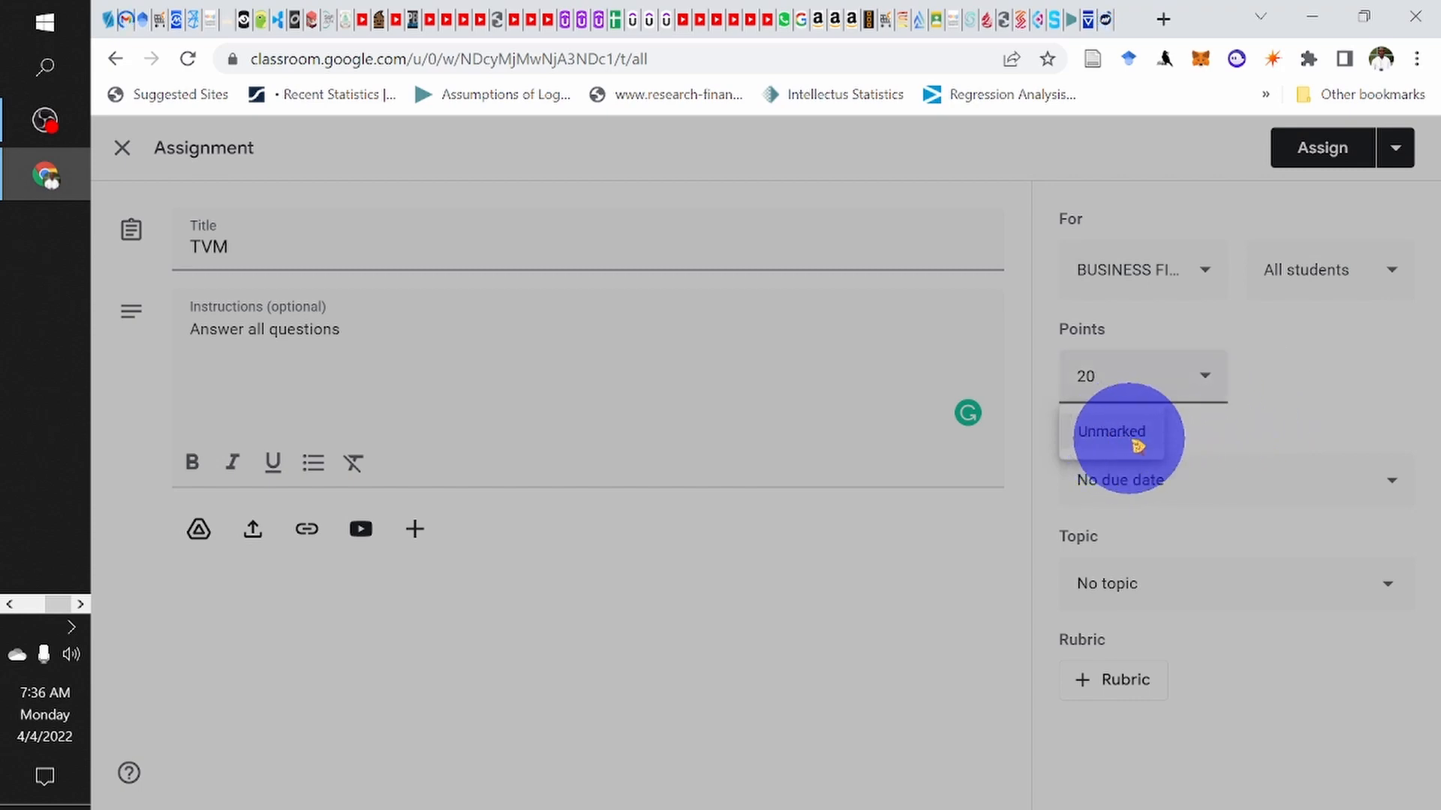
click(1299, 370)
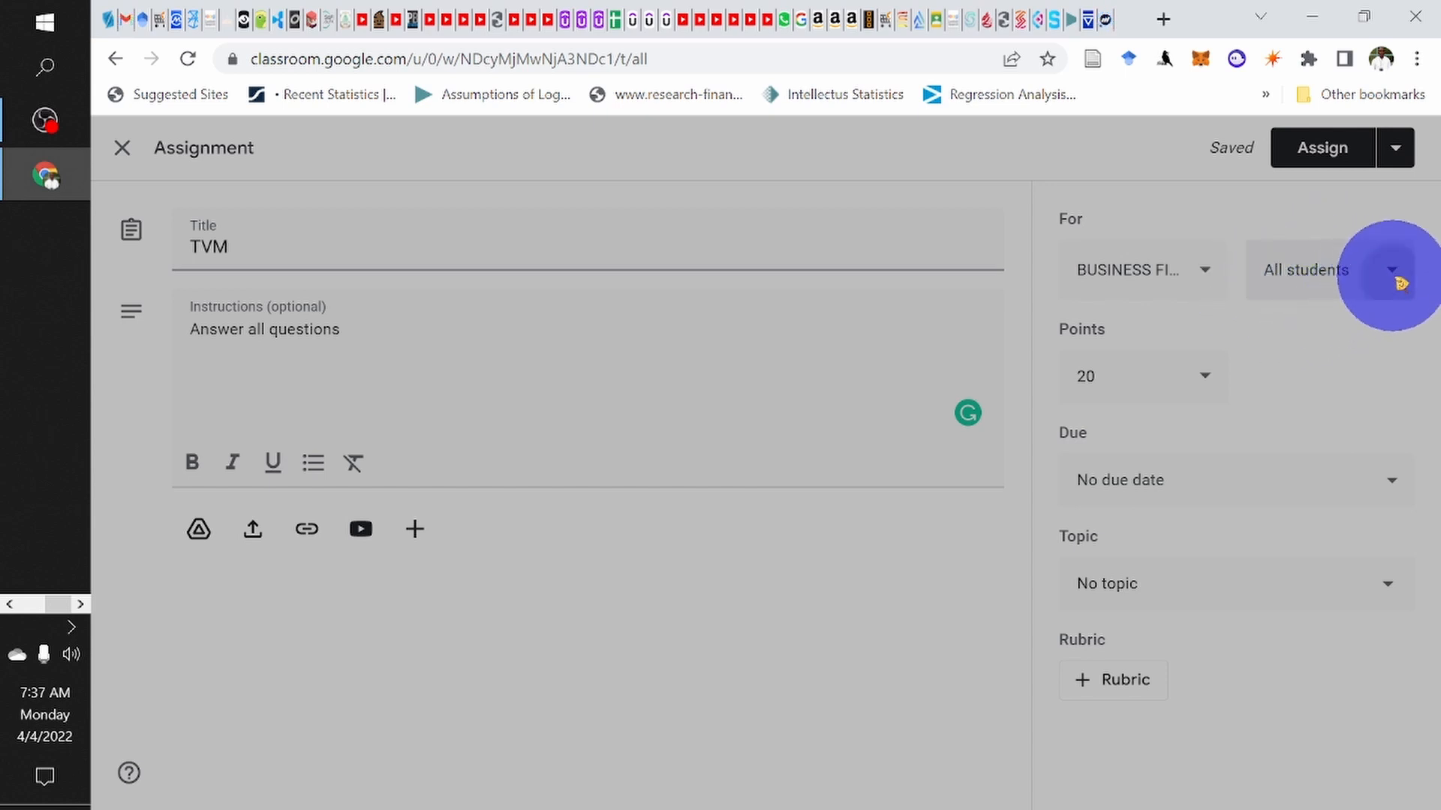
click(1400, 283)
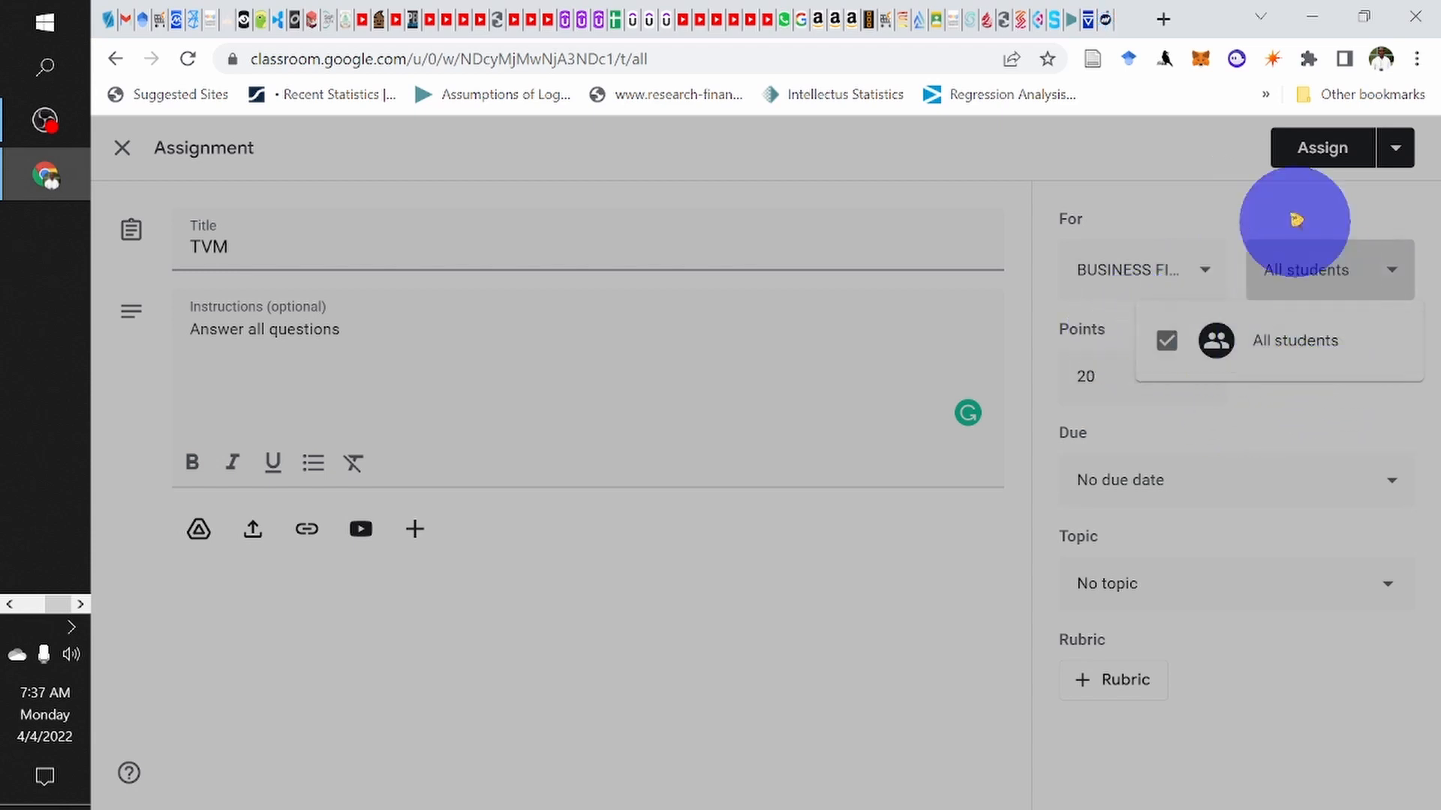
click(1301, 282)
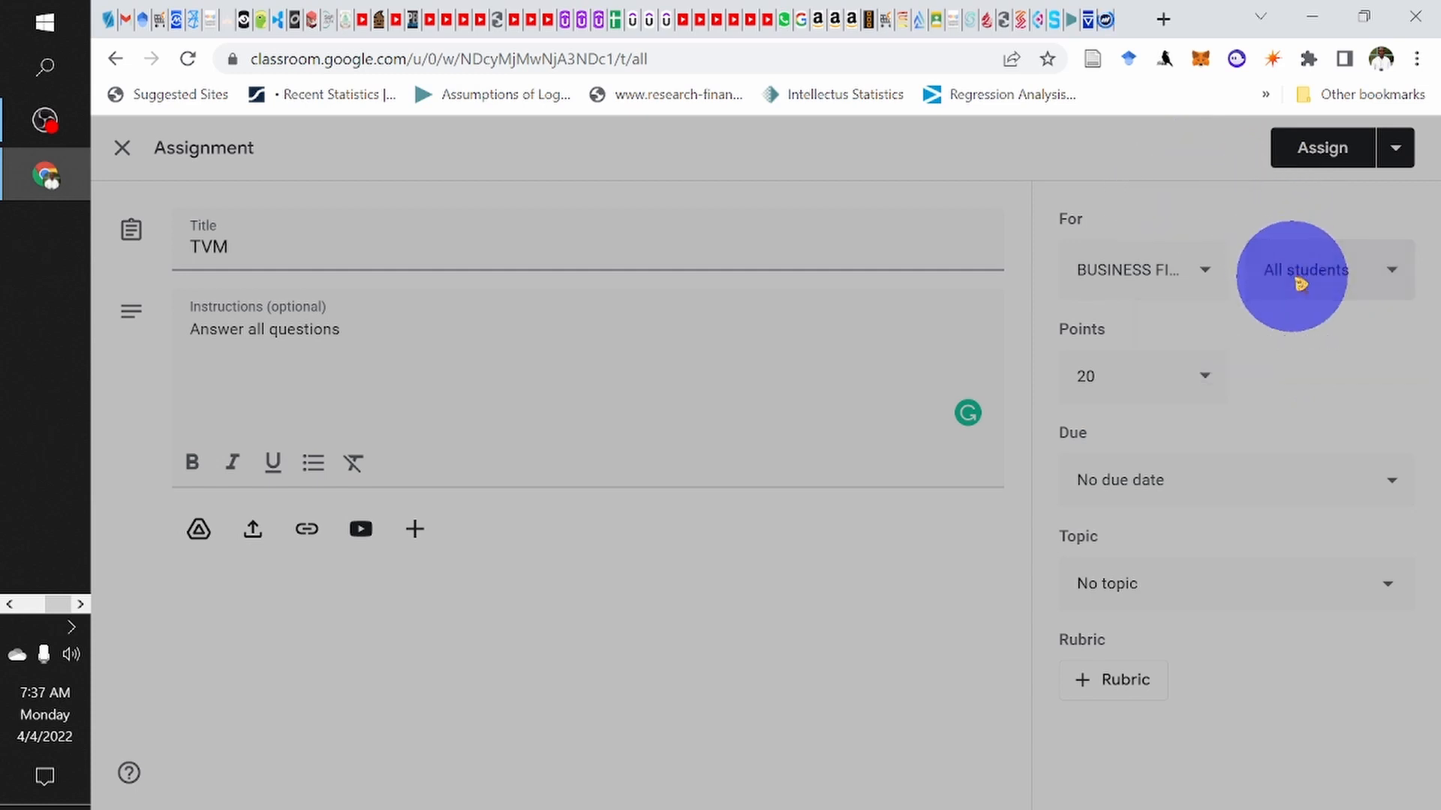
Step: Set the TVM assignment's due date to 11 Apr 2022 at 10:00
click(1176, 493)
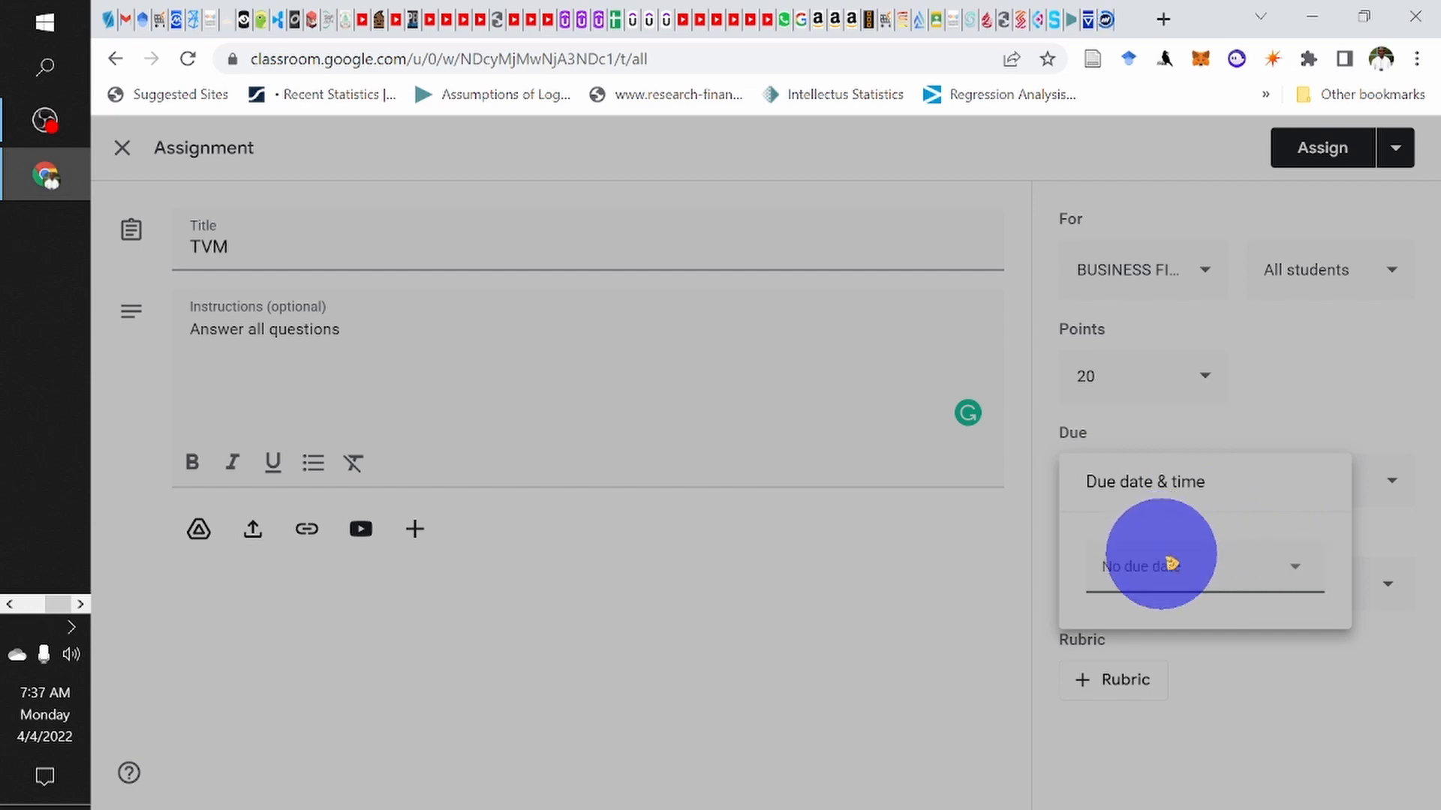
click(1280, 583)
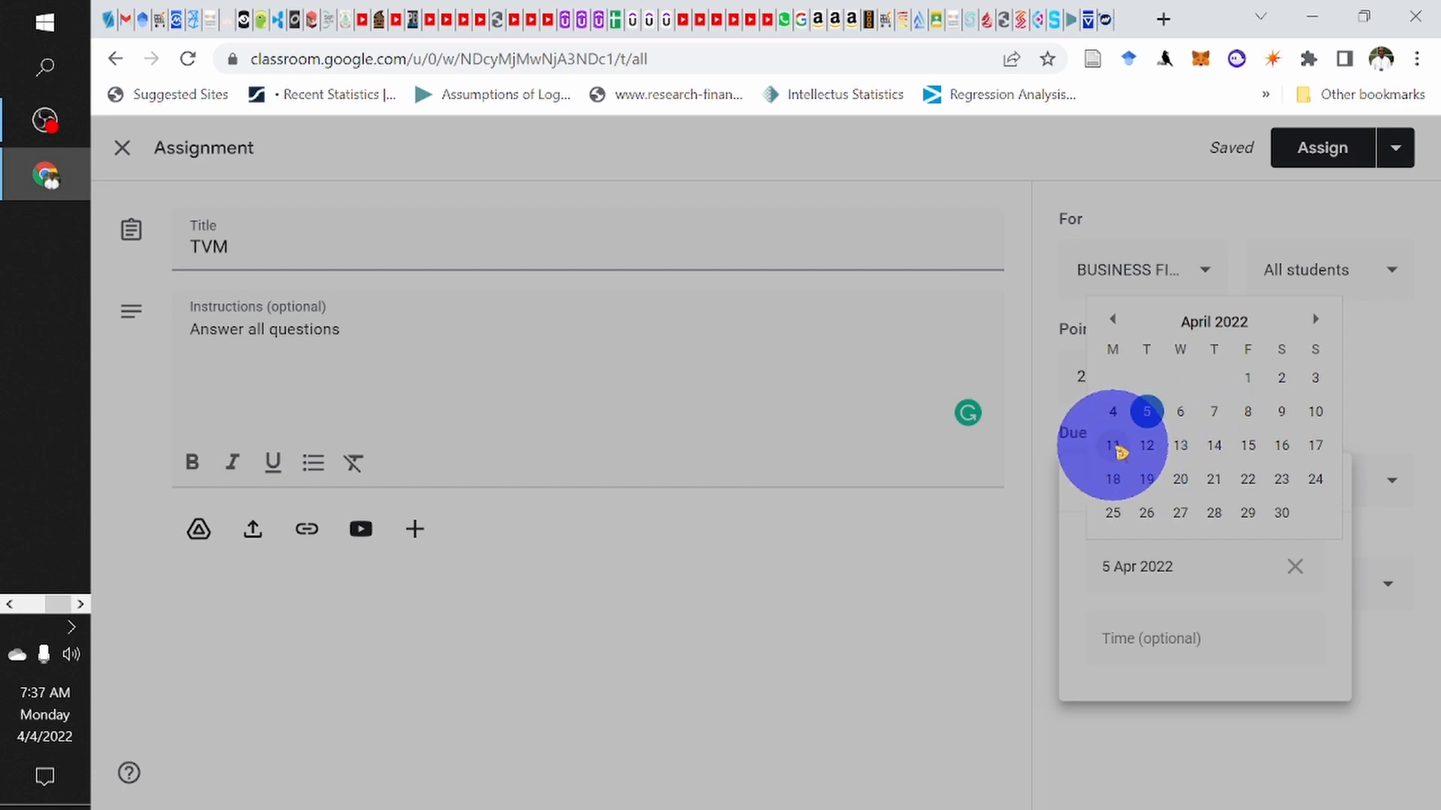
click(1114, 445)
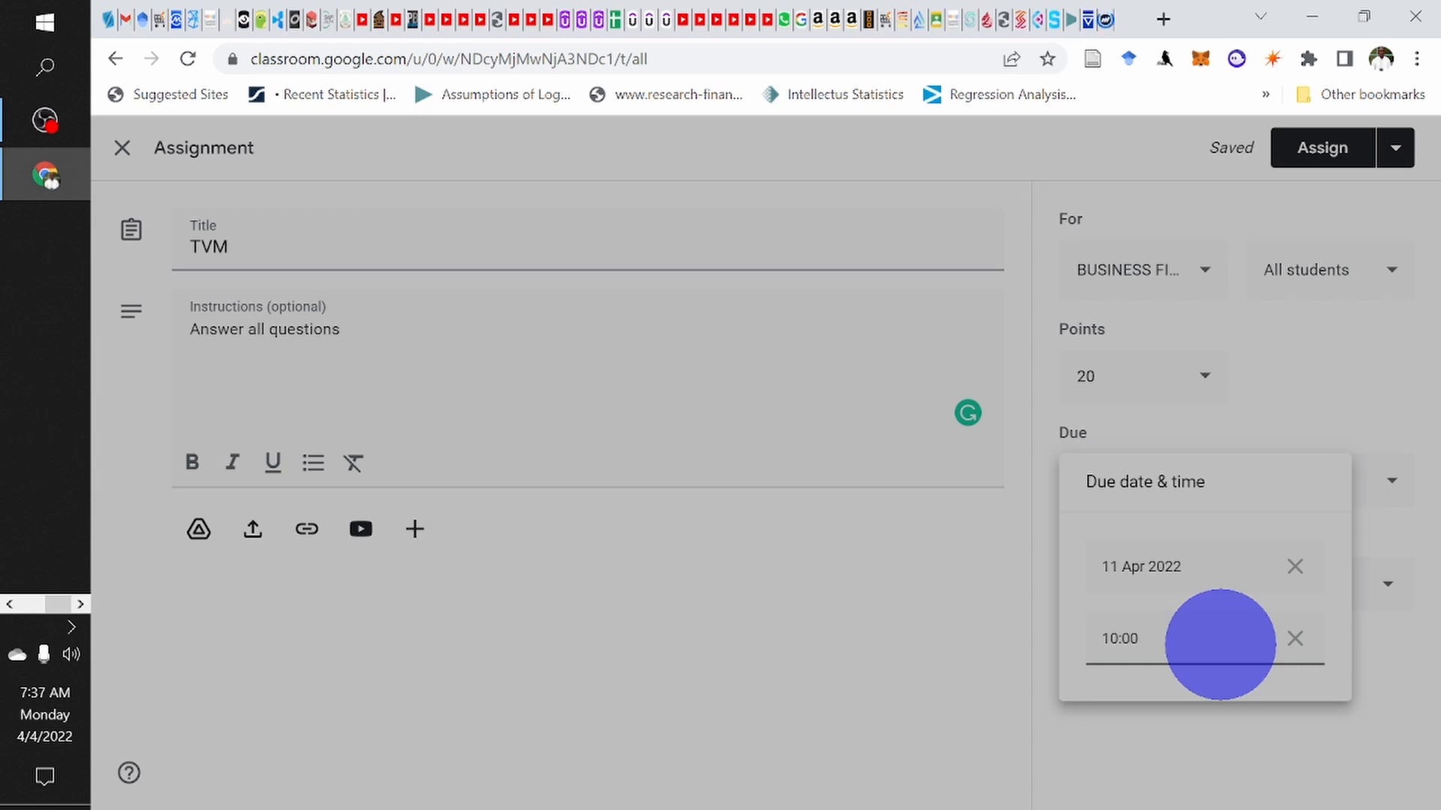
click(1334, 749)
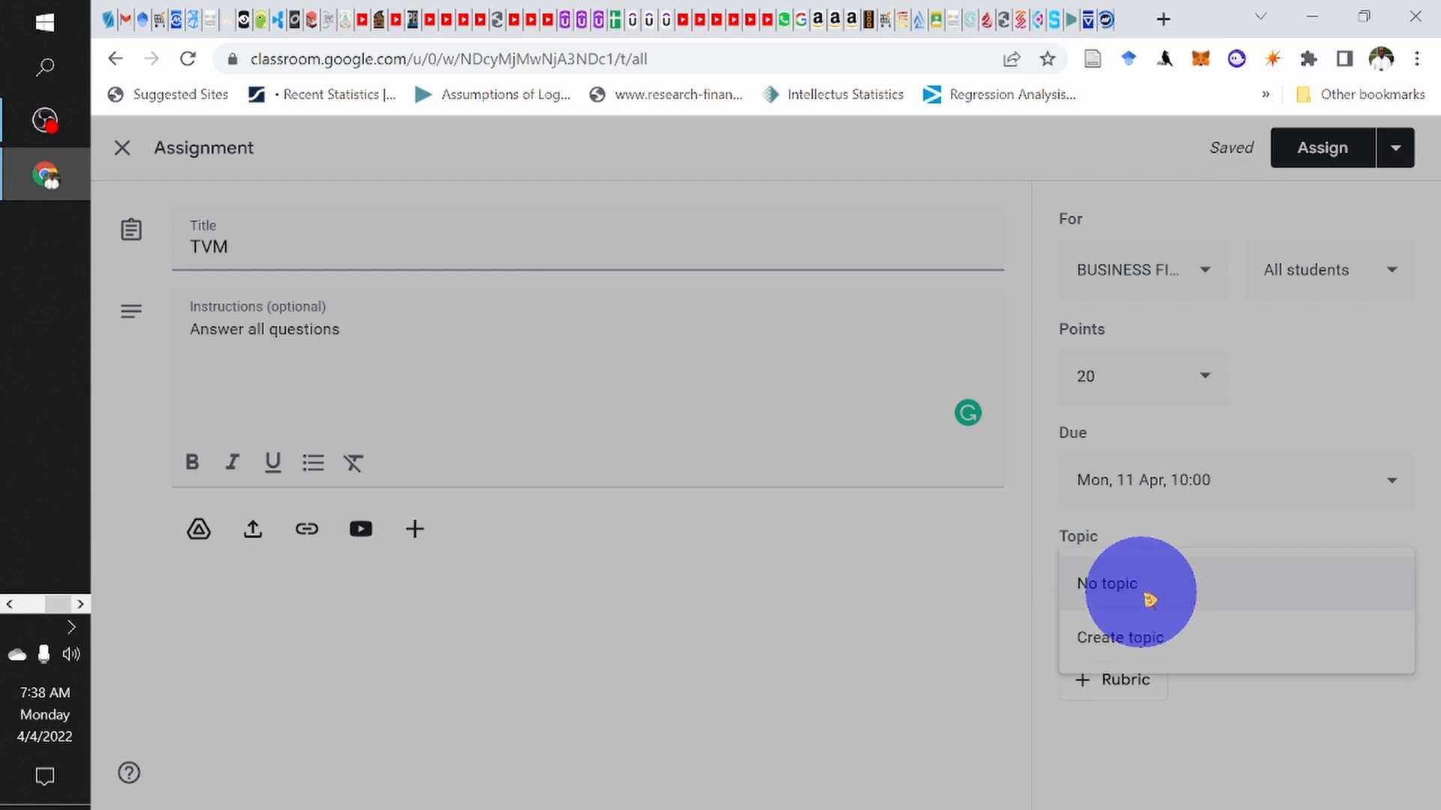
Step: Create the topic VALUATION for the TVM assignment and assign it to the class
click(1163, 646)
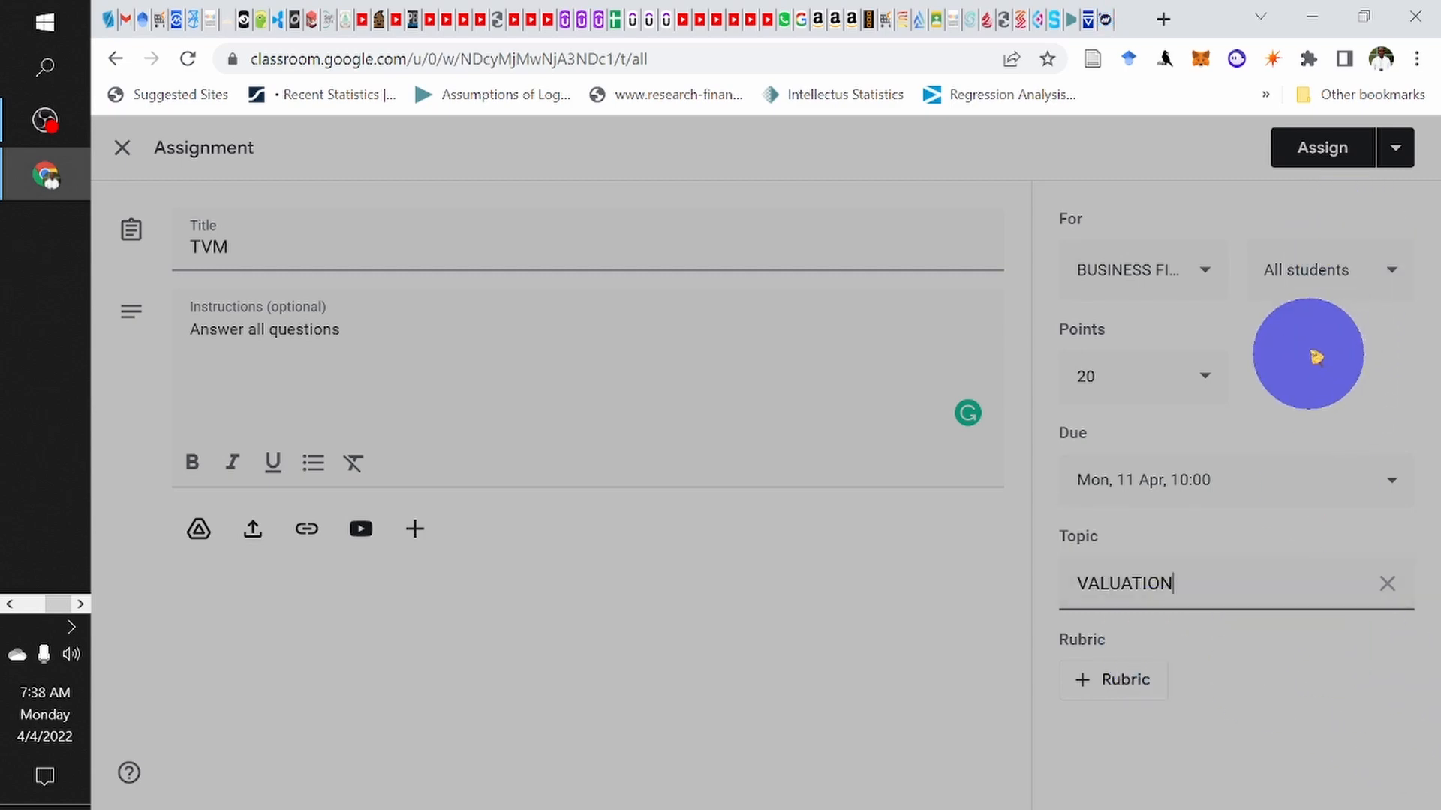
click(1323, 689)
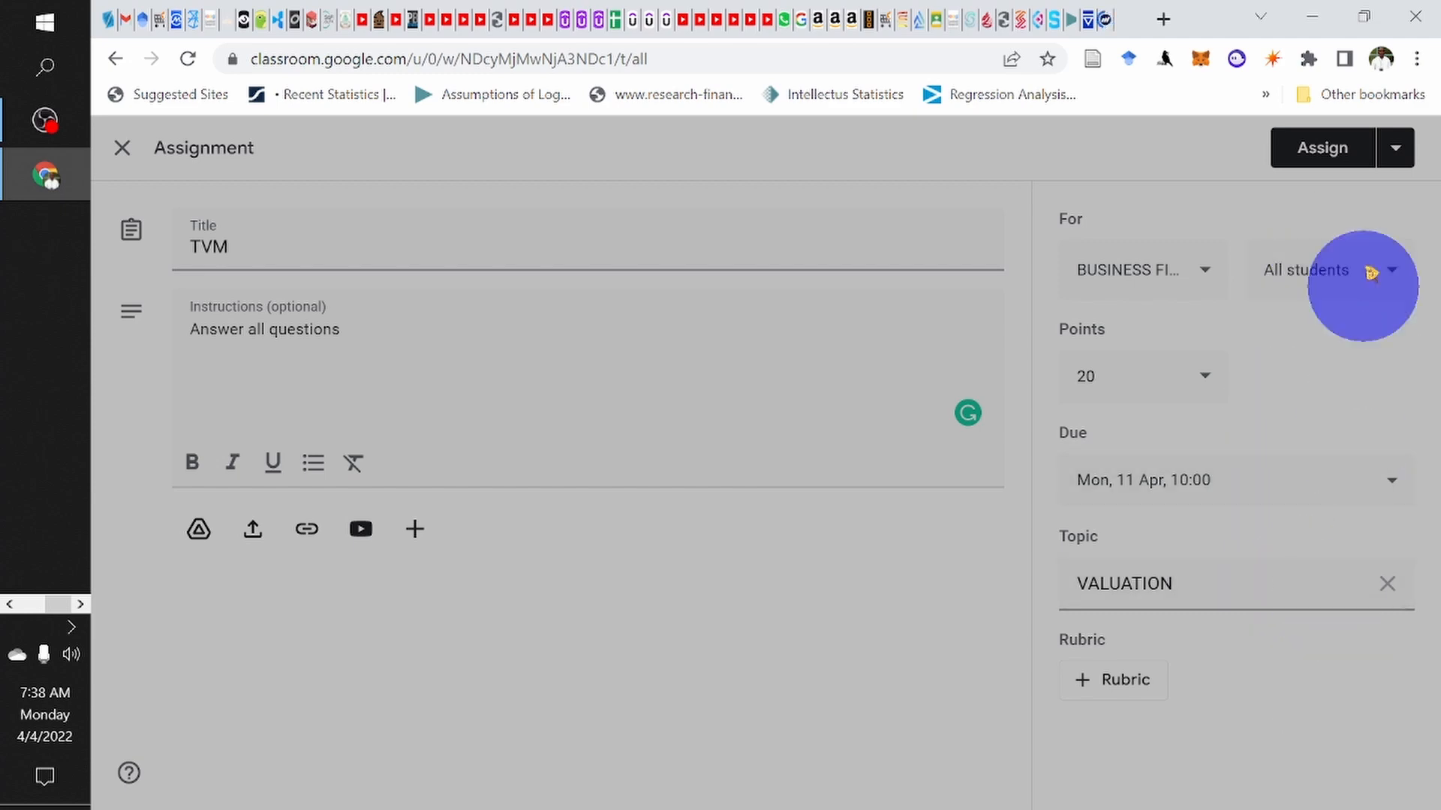
click(1328, 155)
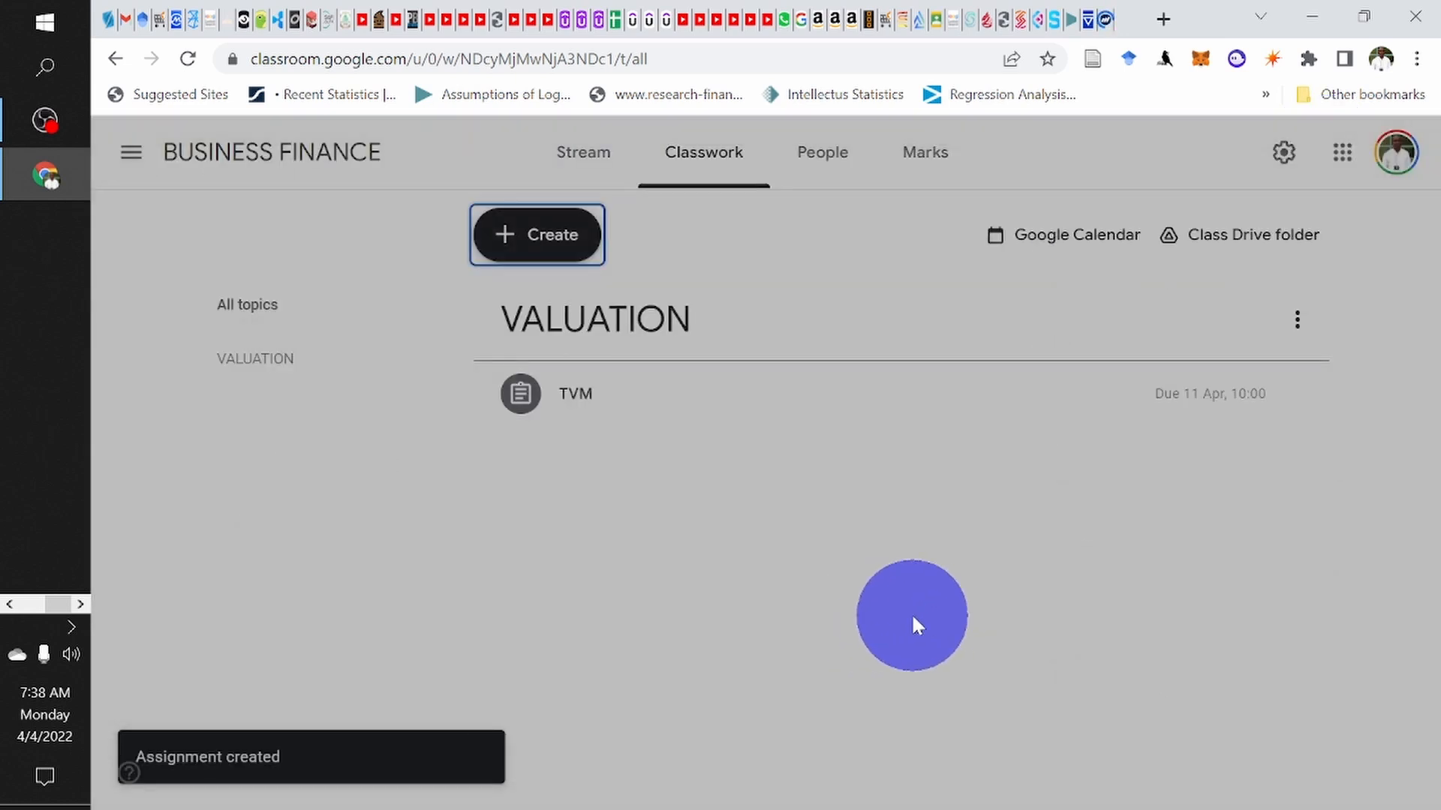
Step: Expand the TVM assignment under the VALUATION topic to view its details
right_click(911, 614)
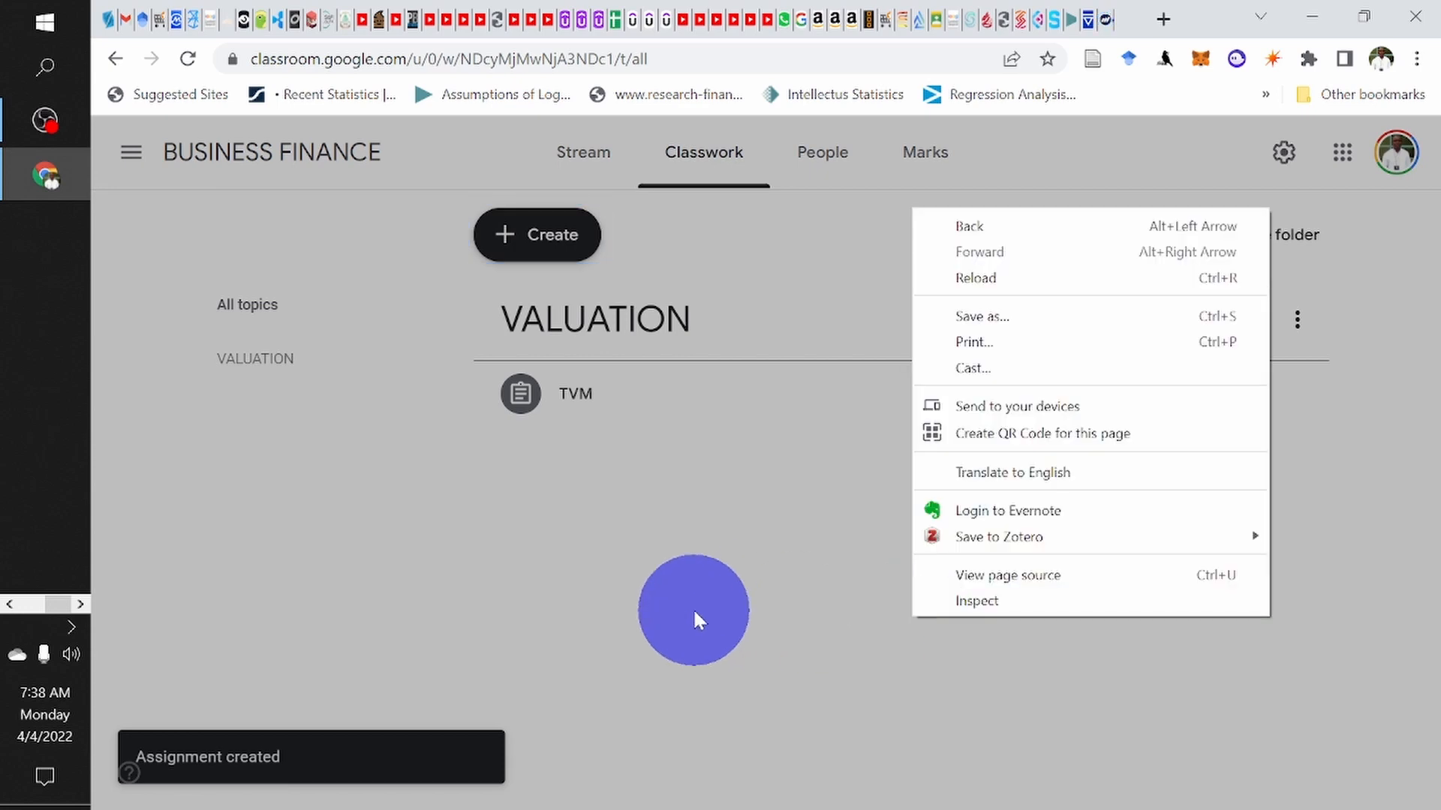
click(695, 617)
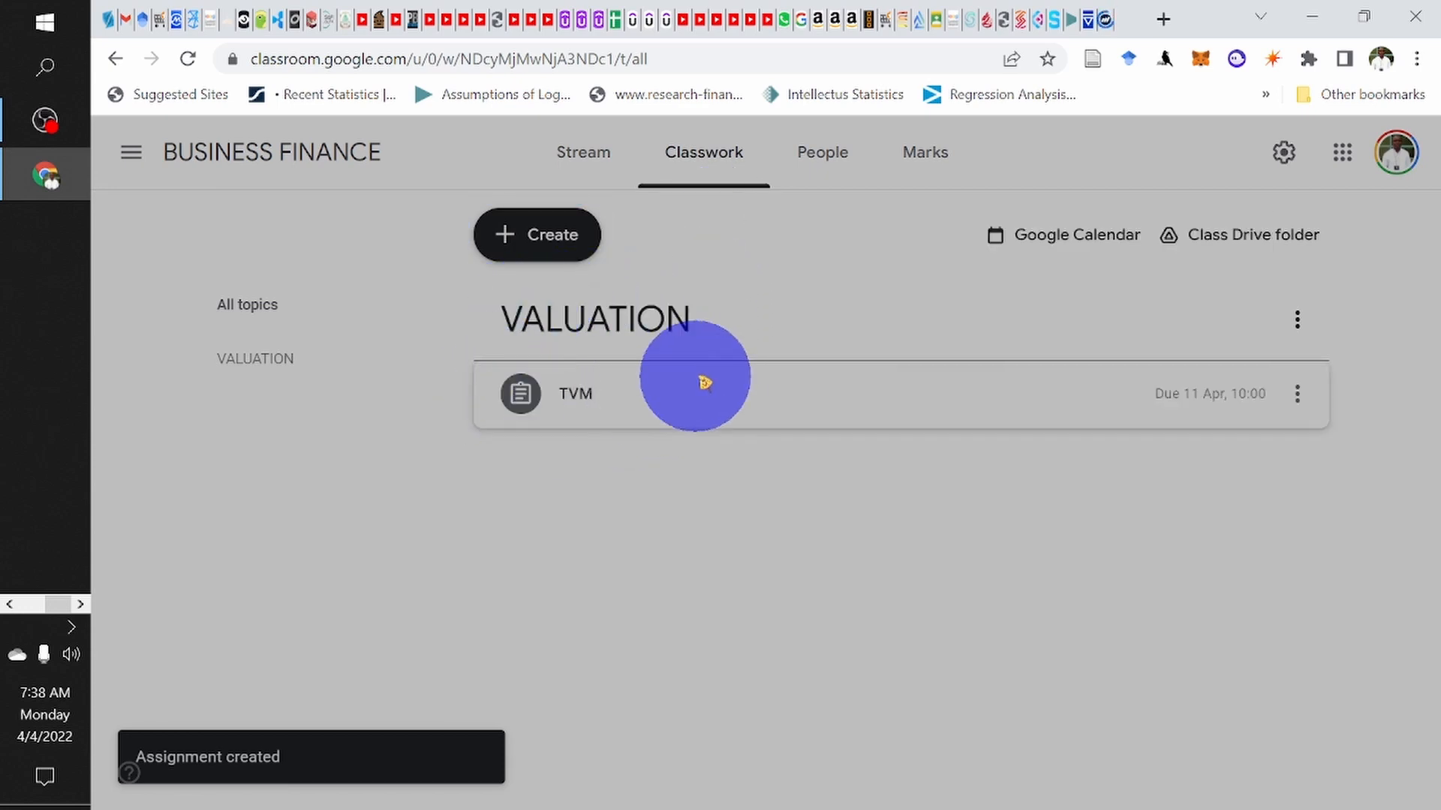
click(600, 411)
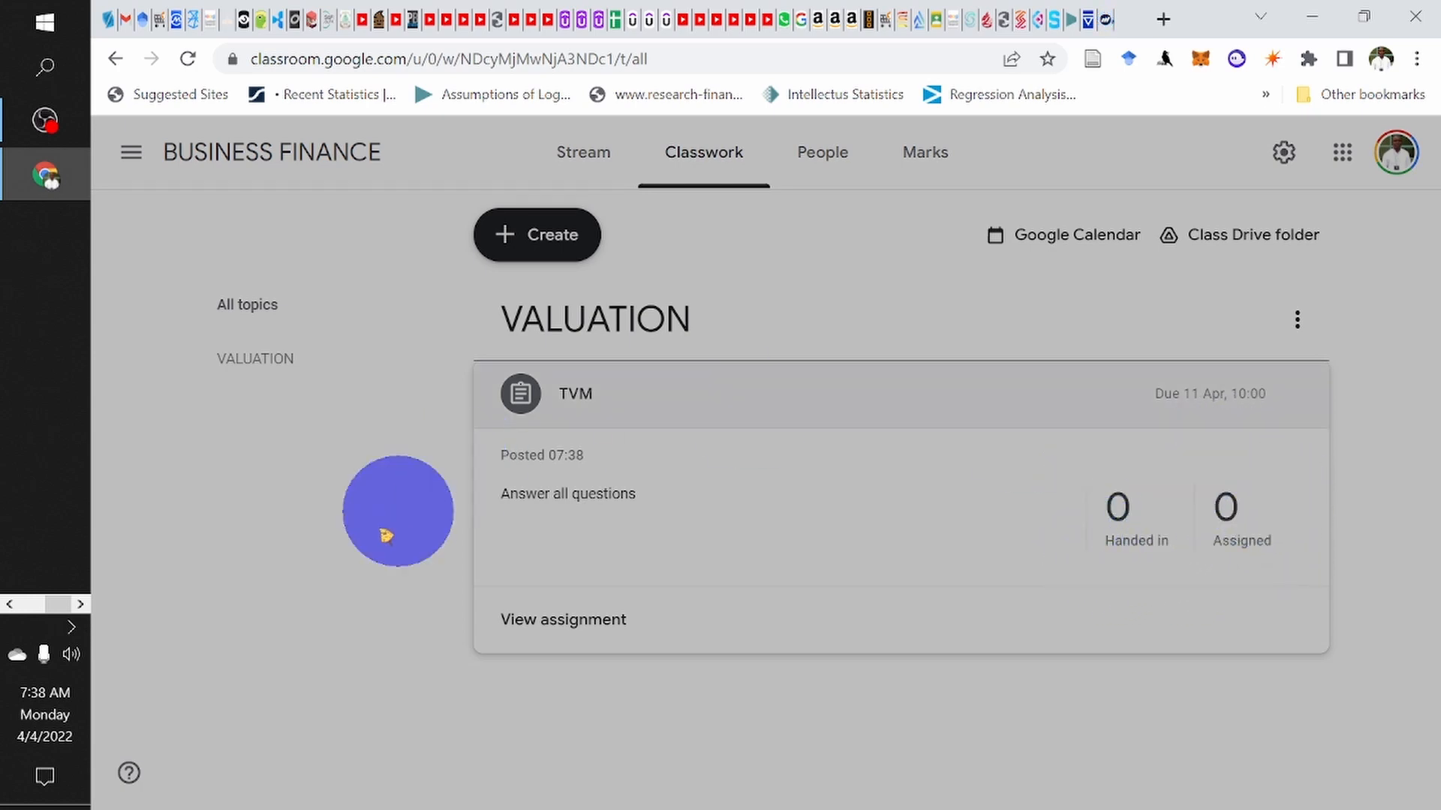
Step: Start a quiz assignment titled "Risk and Return" with the instructions "Answer all questions", worth 20 points
click(527, 238)
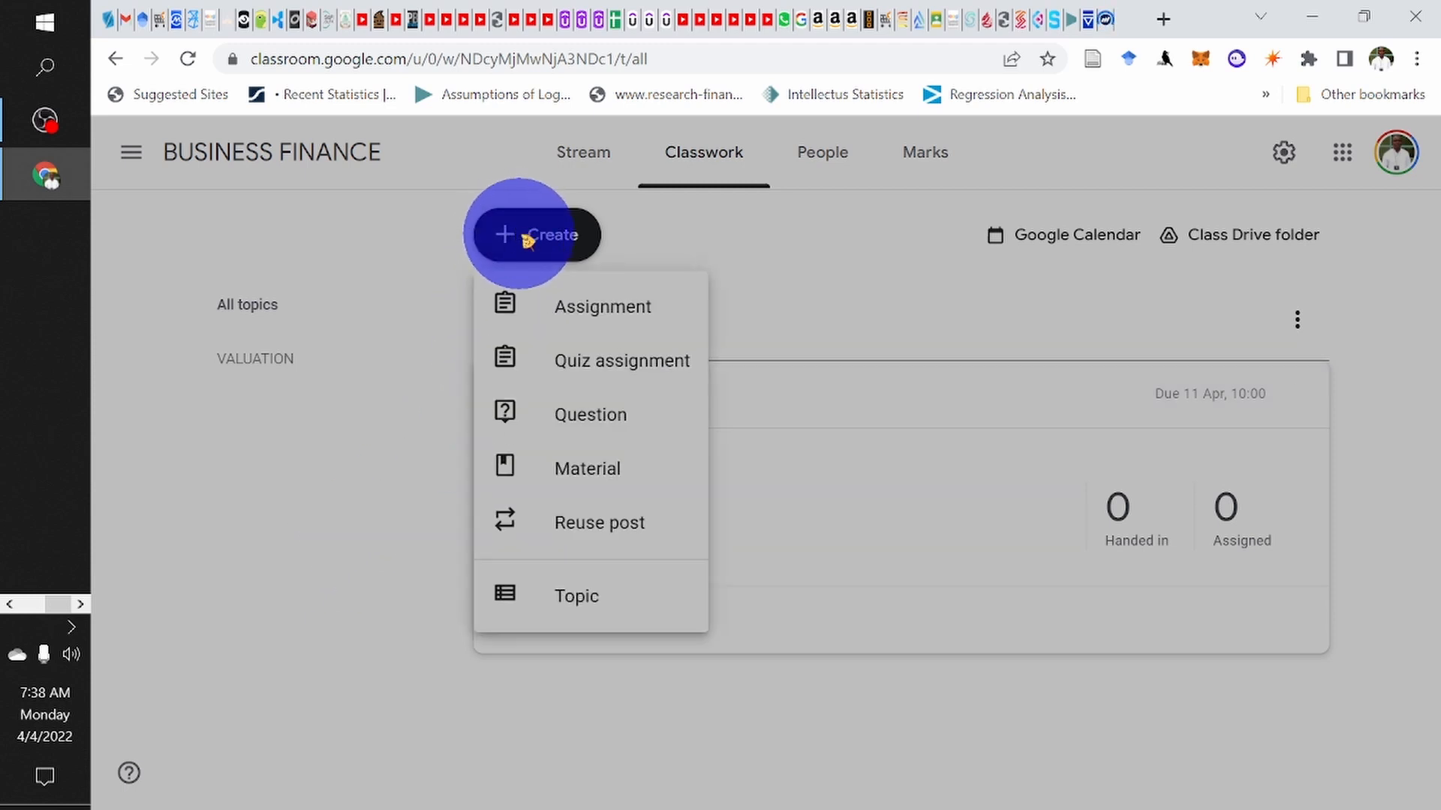
click(606, 375)
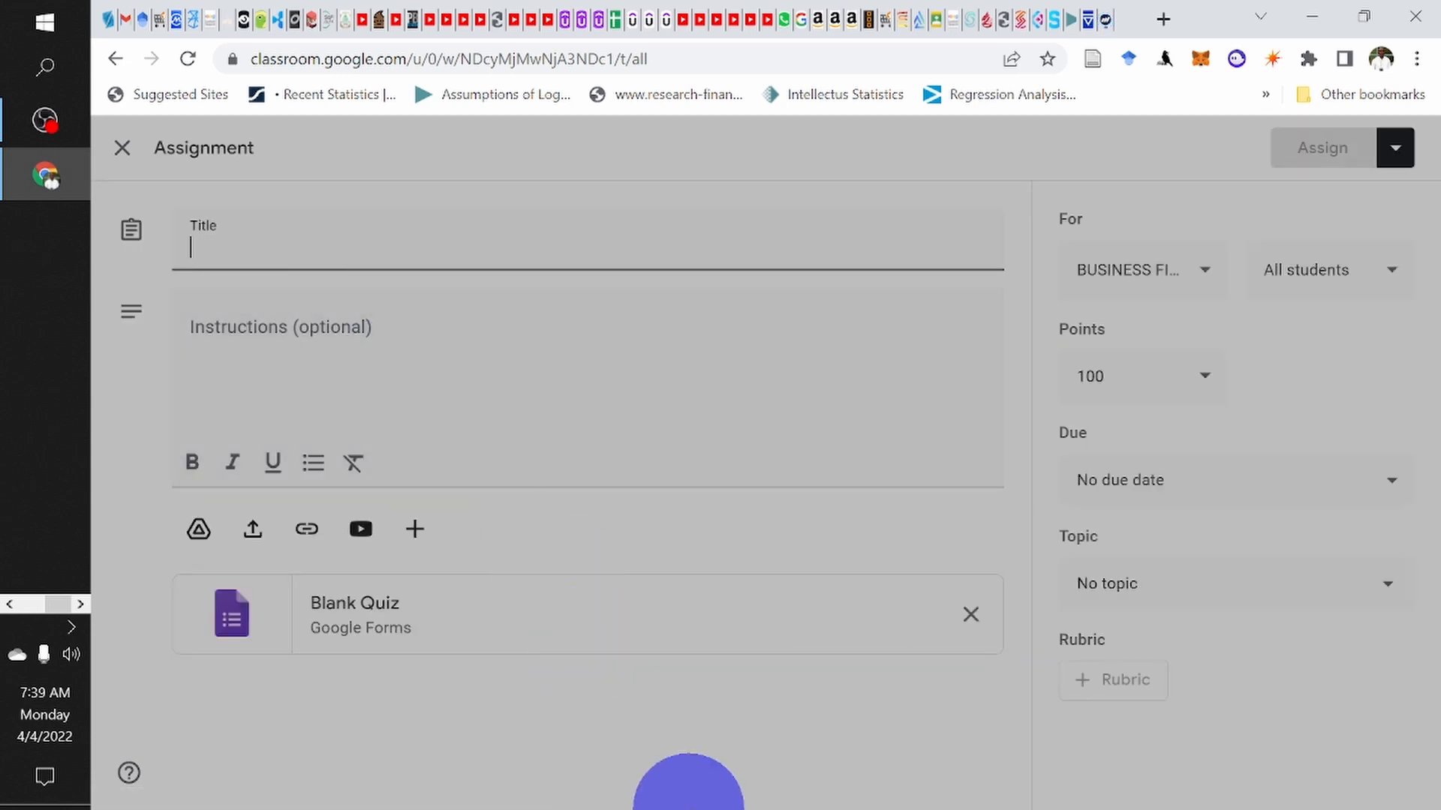
text(Risk and Return)
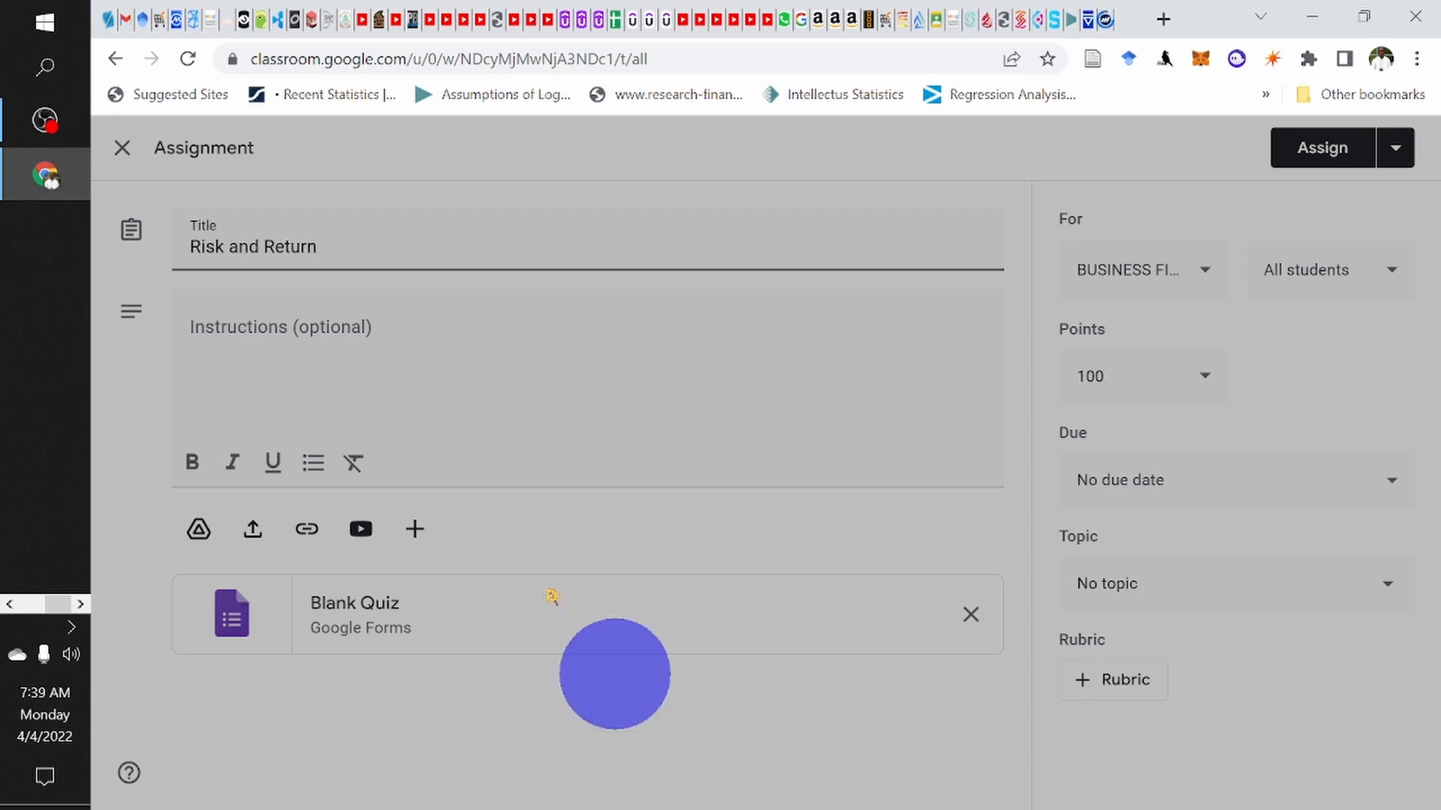
click(274, 347)
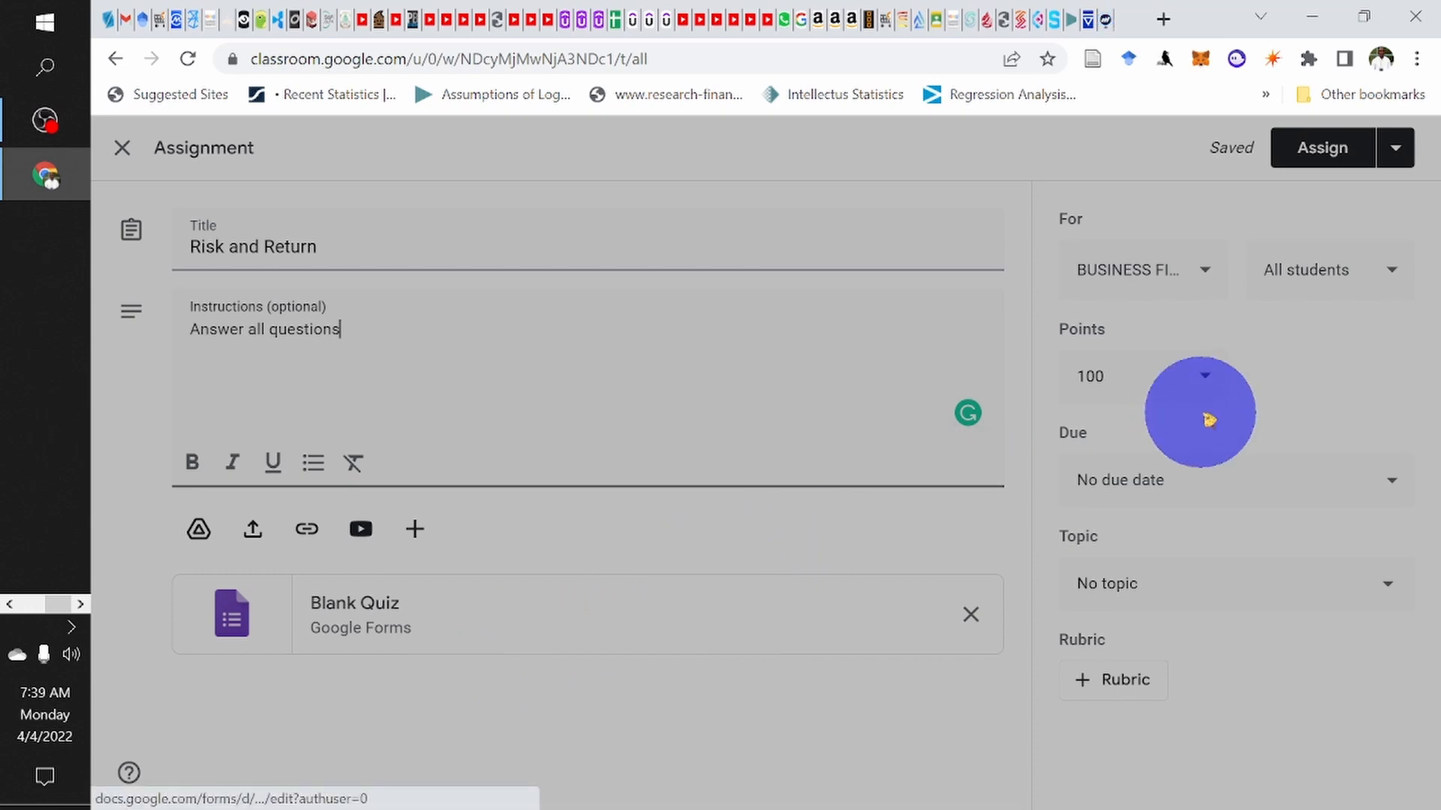
click(1141, 372)
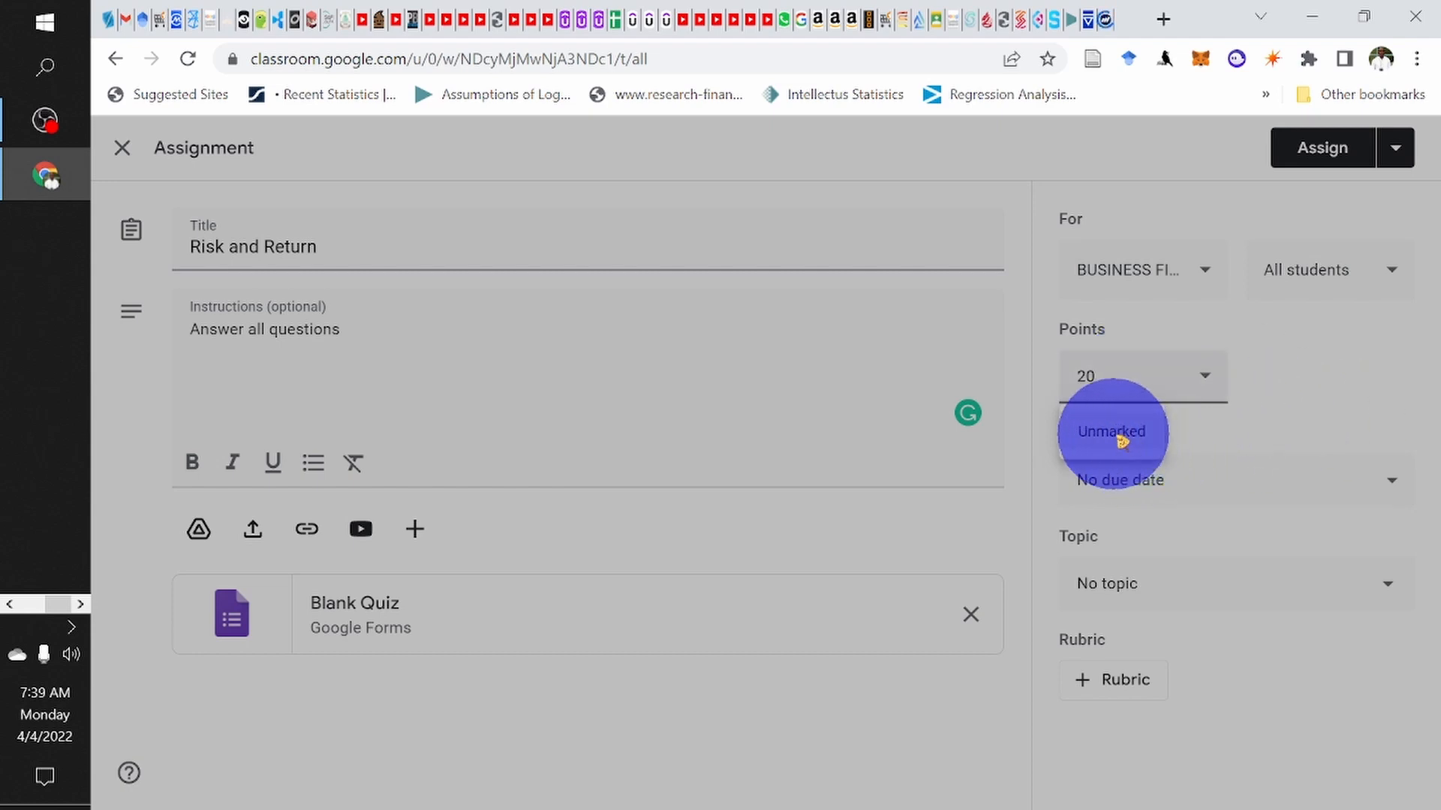
Step: Set the Risk and Return quiz's due date to 5 Apr 2022 at 12:00 and assign it to all students
click(1309, 482)
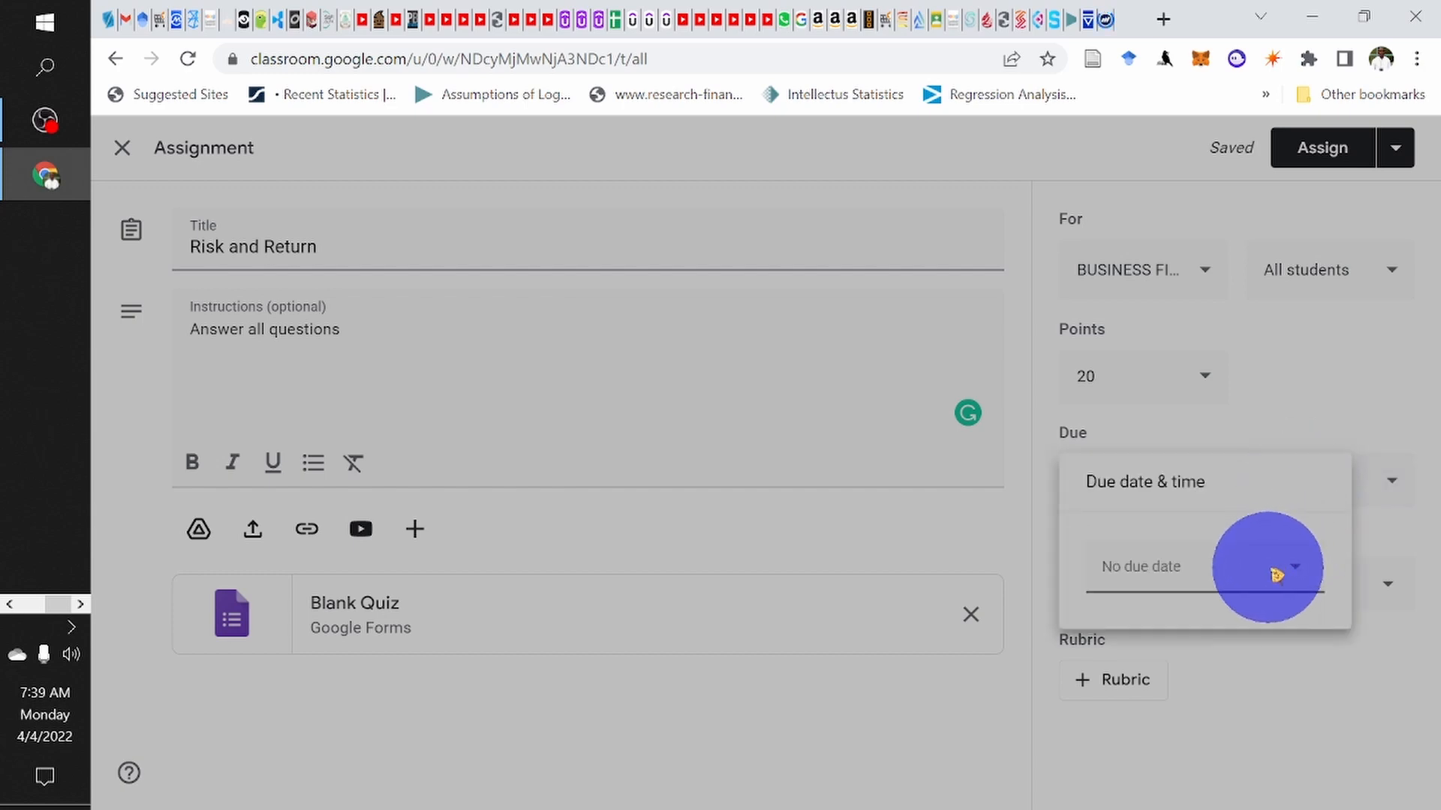
click(1275, 572)
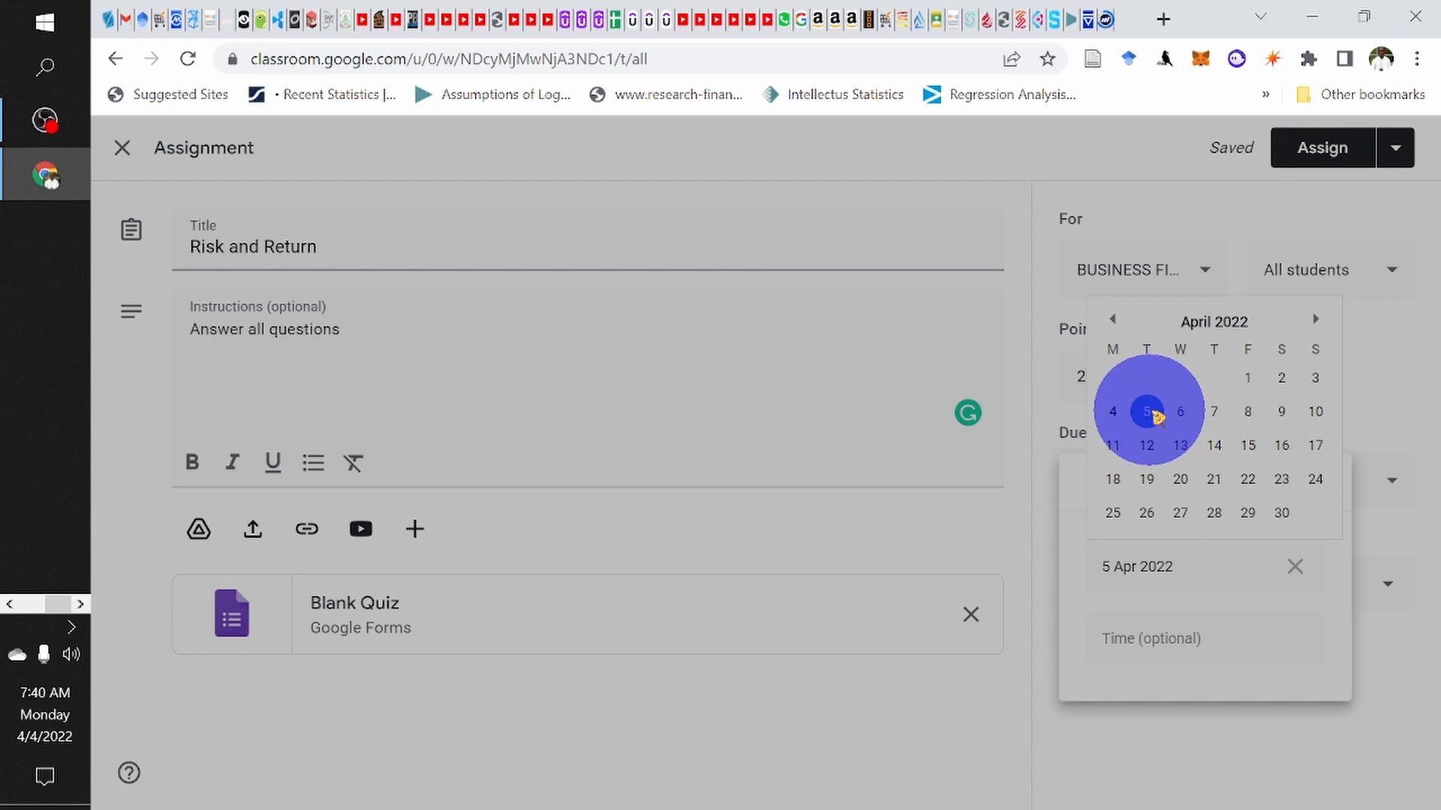
click(1155, 415)
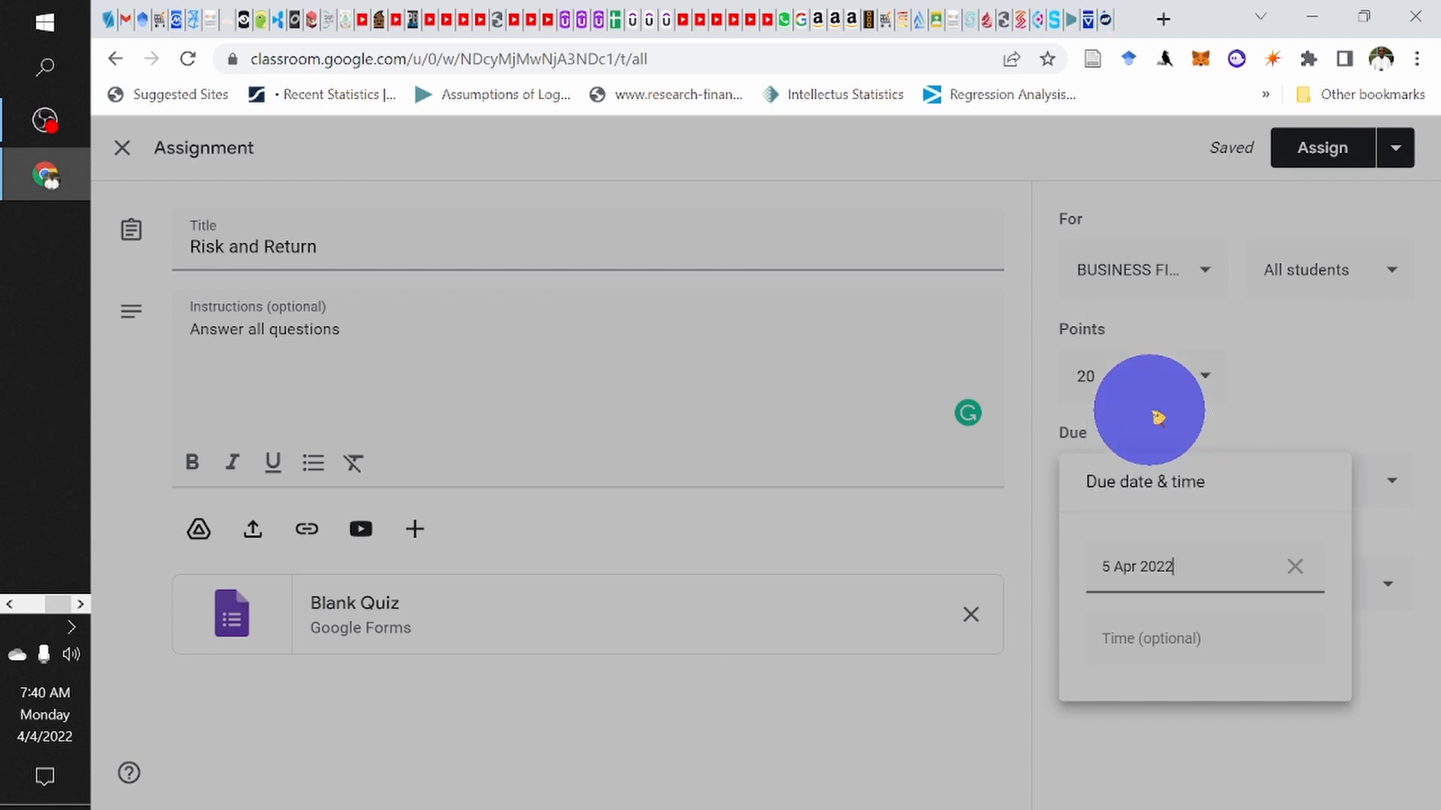
click(1156, 637)
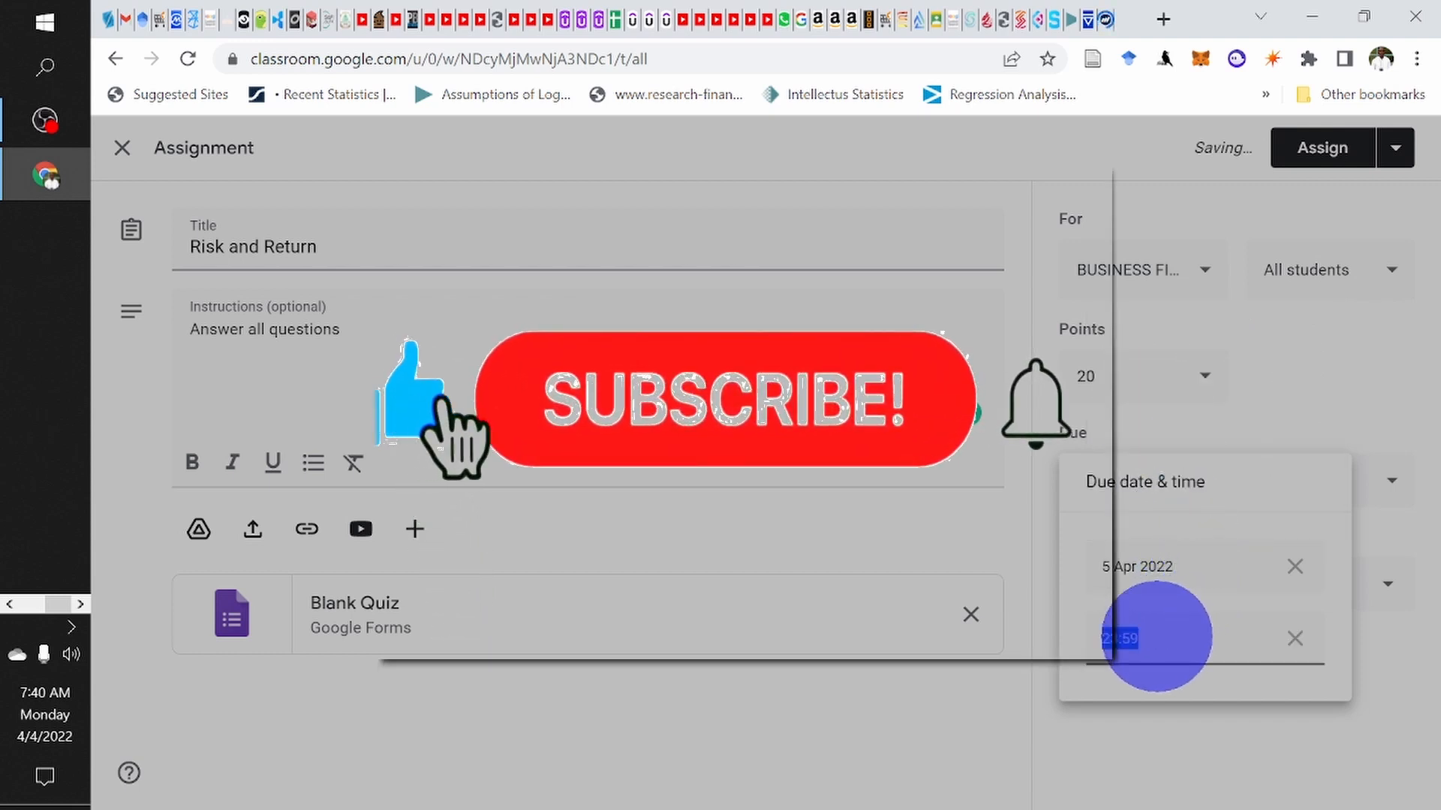
text(12)
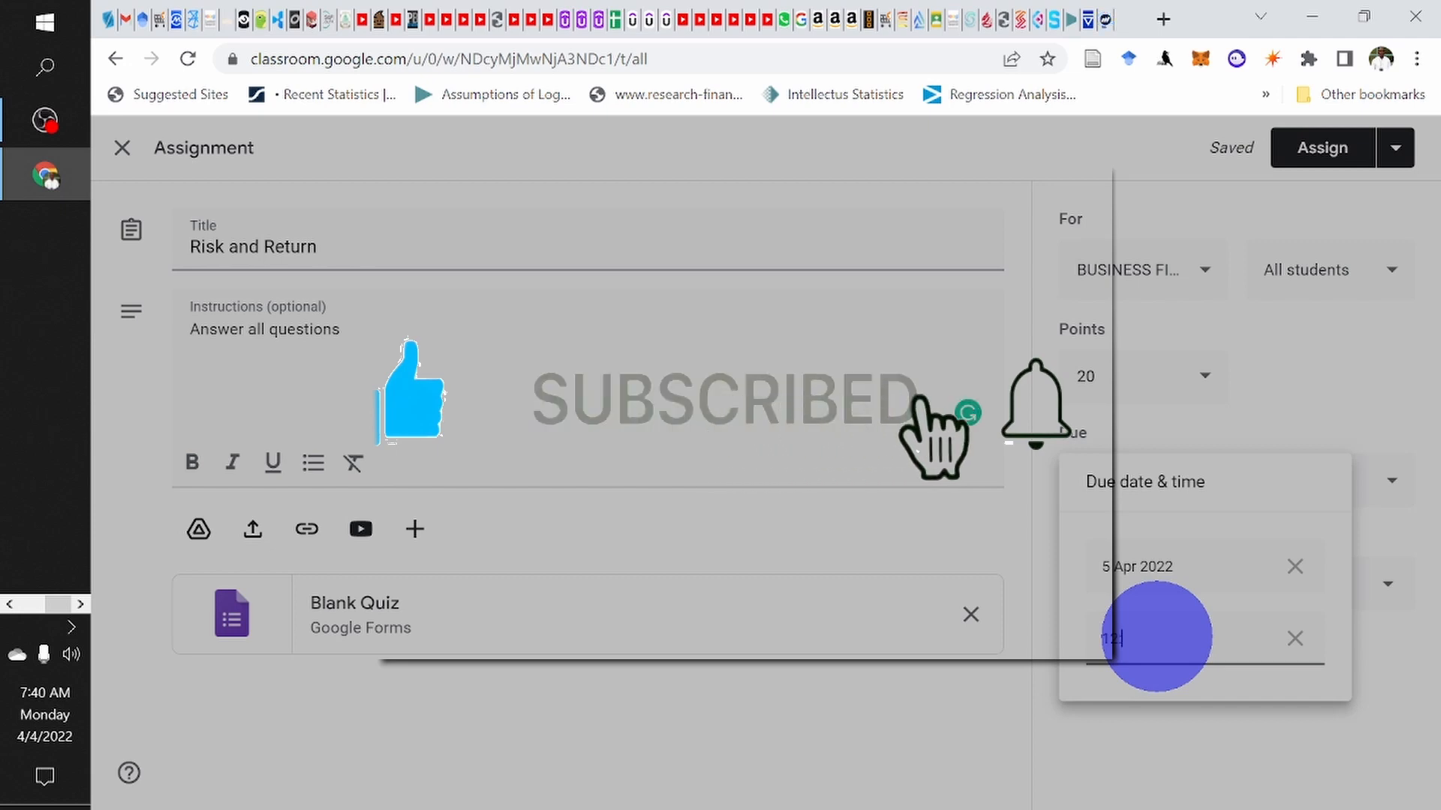
text(:00)
click(1347, 762)
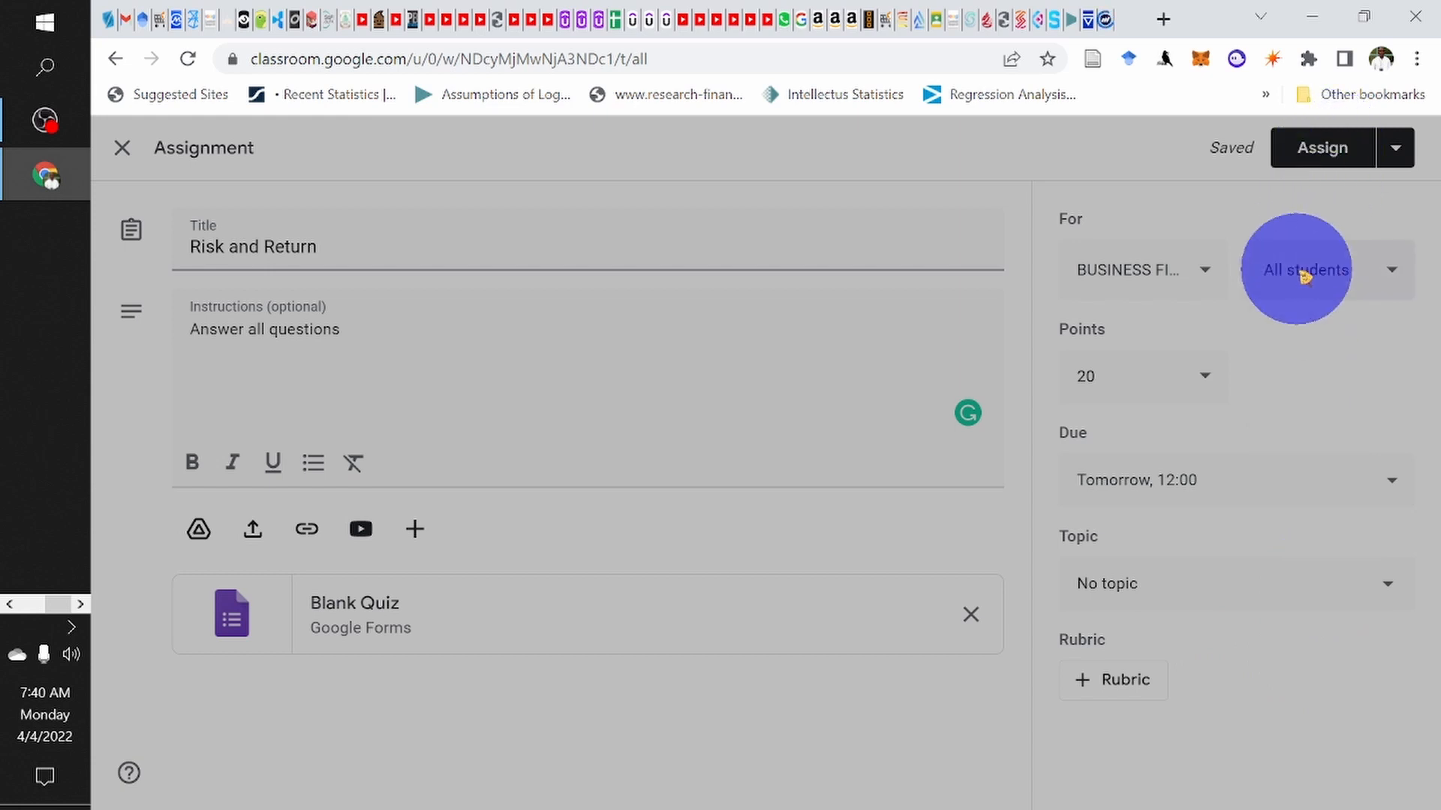
click(1321, 159)
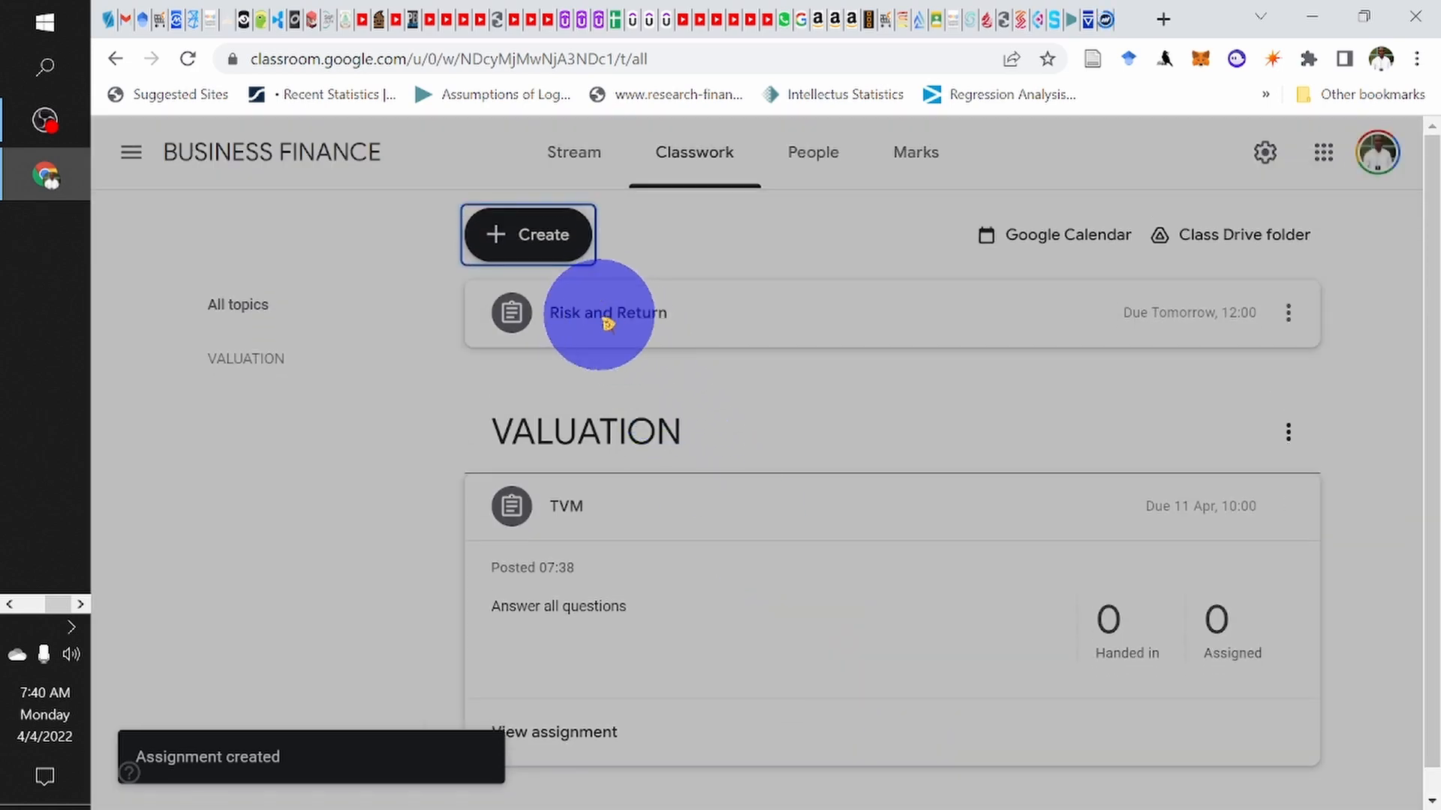
Step: Expand the Risk and Return quiz to view its details and the options available for it
click(686, 321)
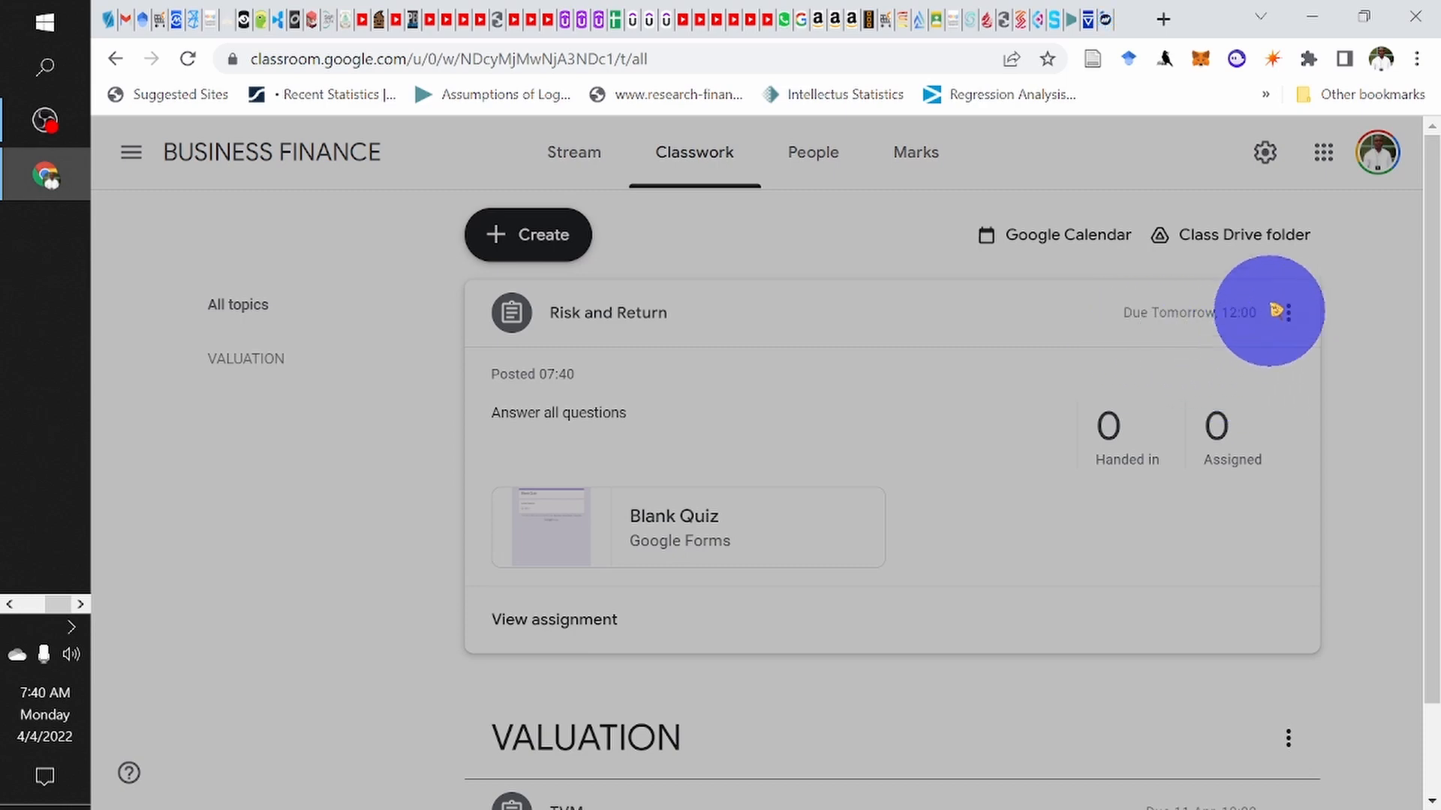
mouse_move(1295, 324)
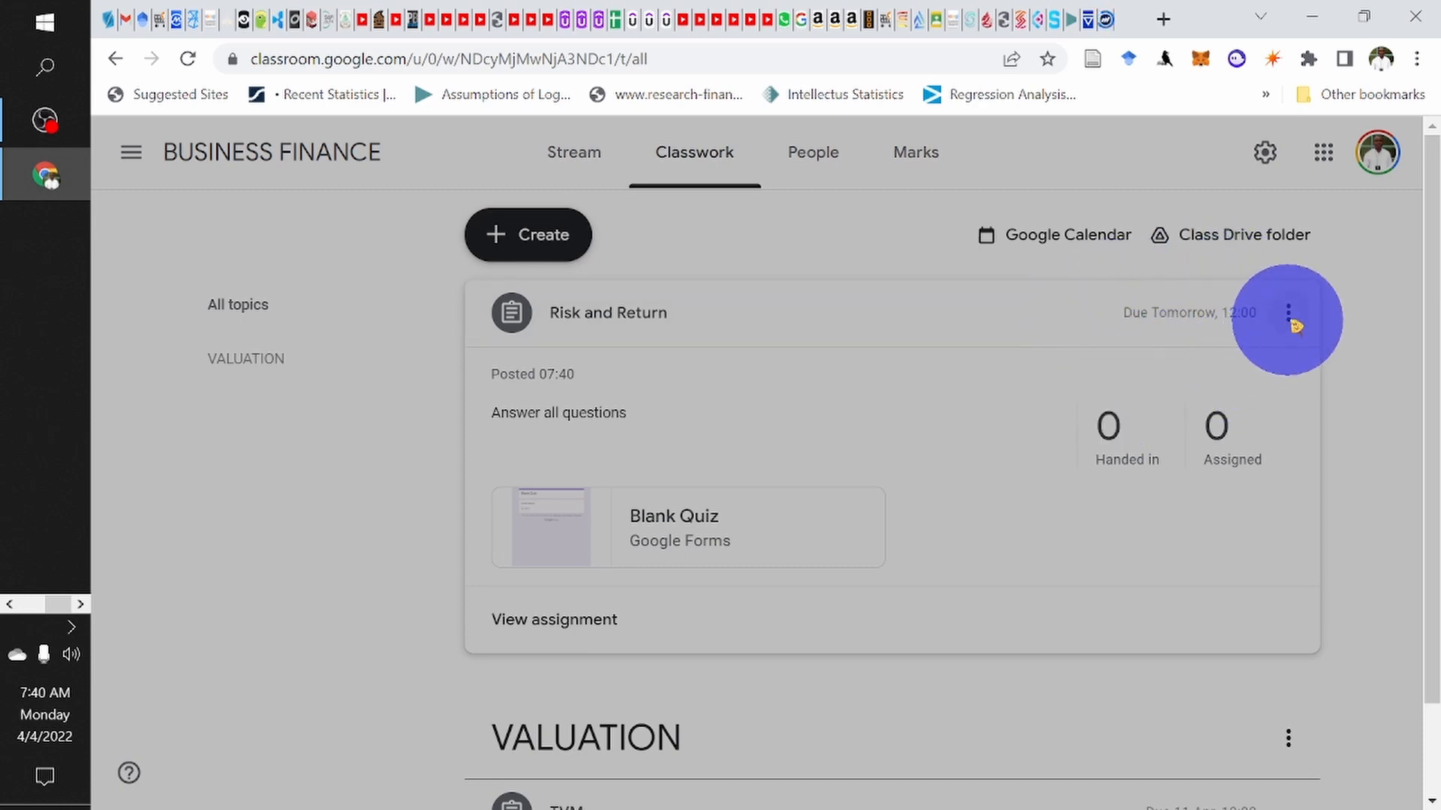
click(1288, 314)
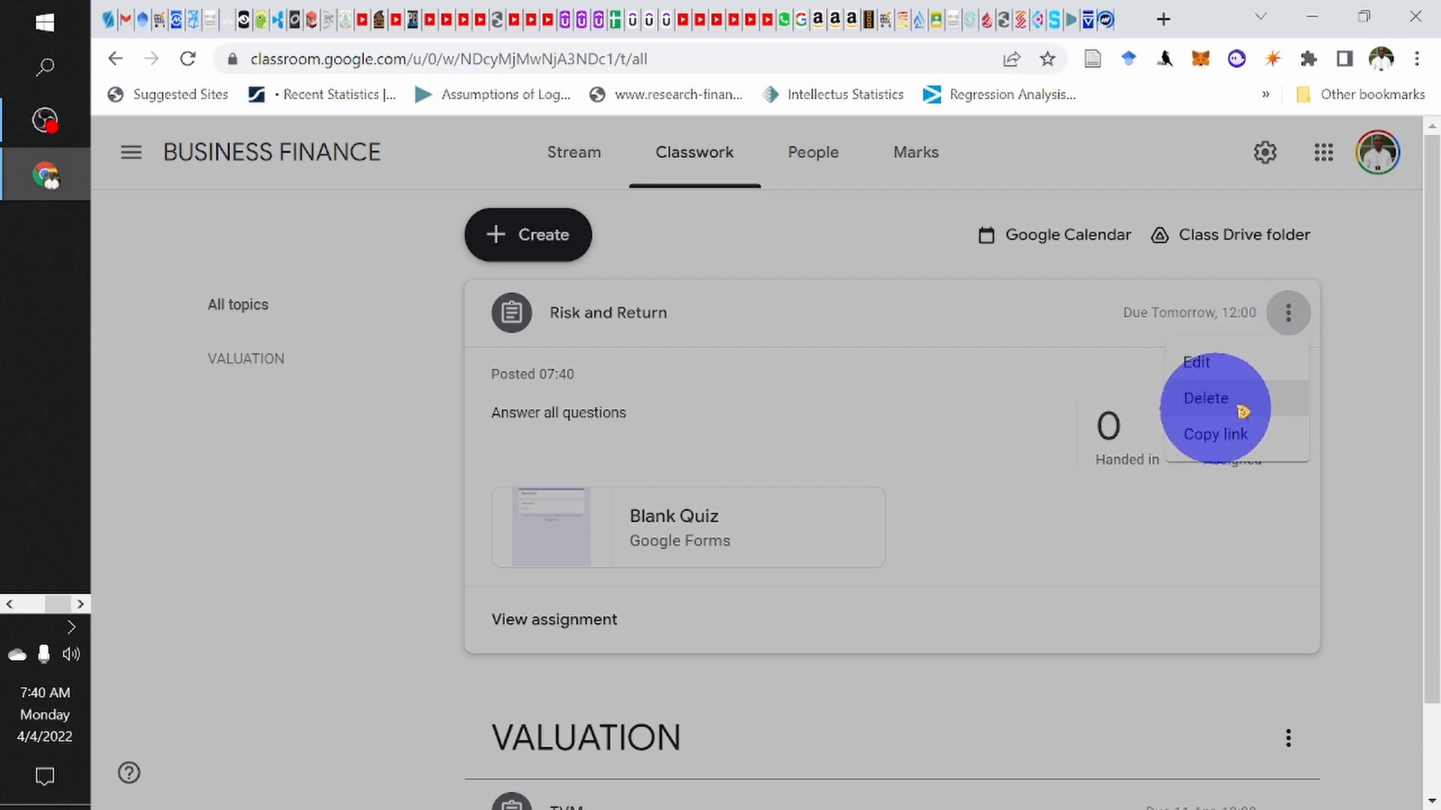
click(322, 531)
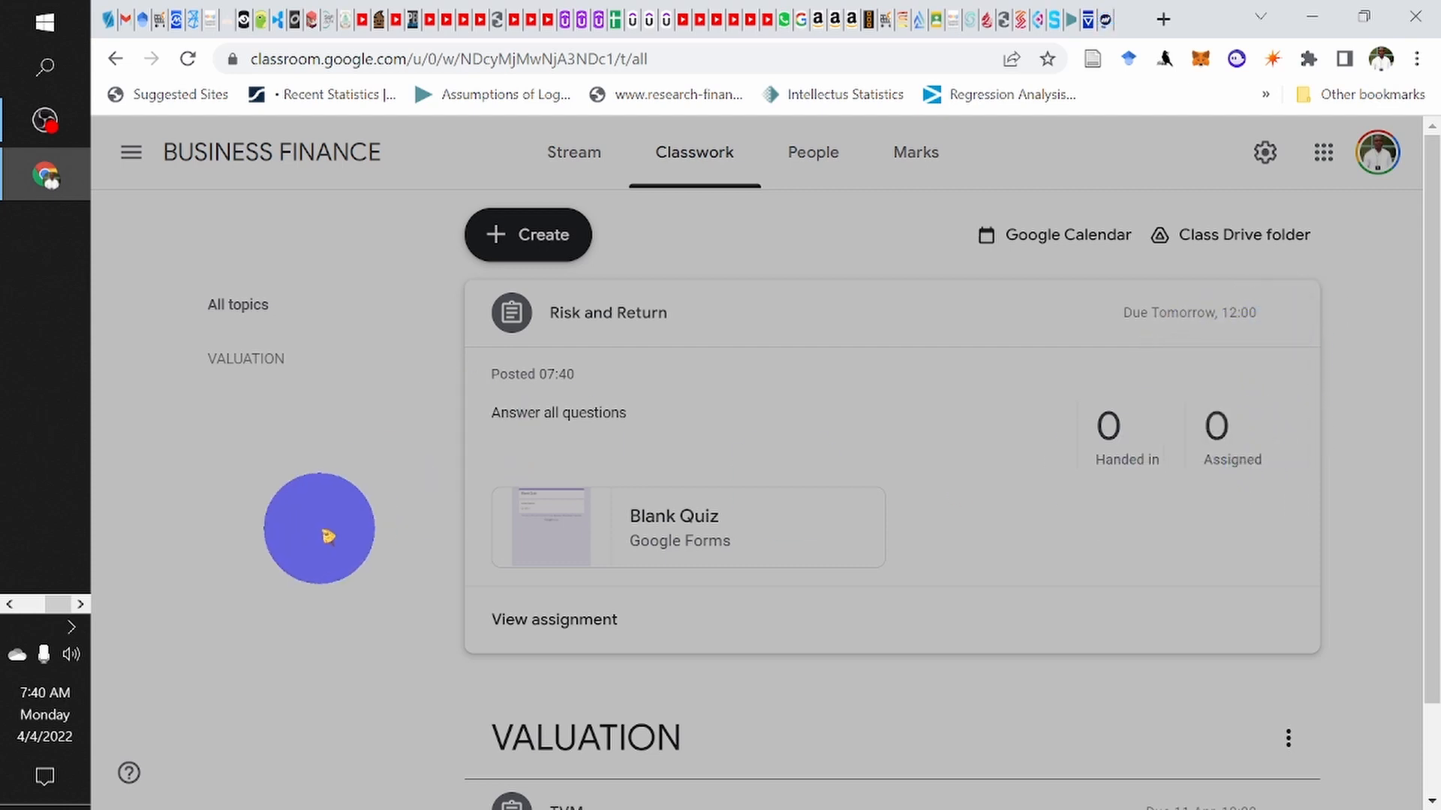
Step: Start a question post asking "What is Time Value of Money?" with the Short answer type
click(541, 248)
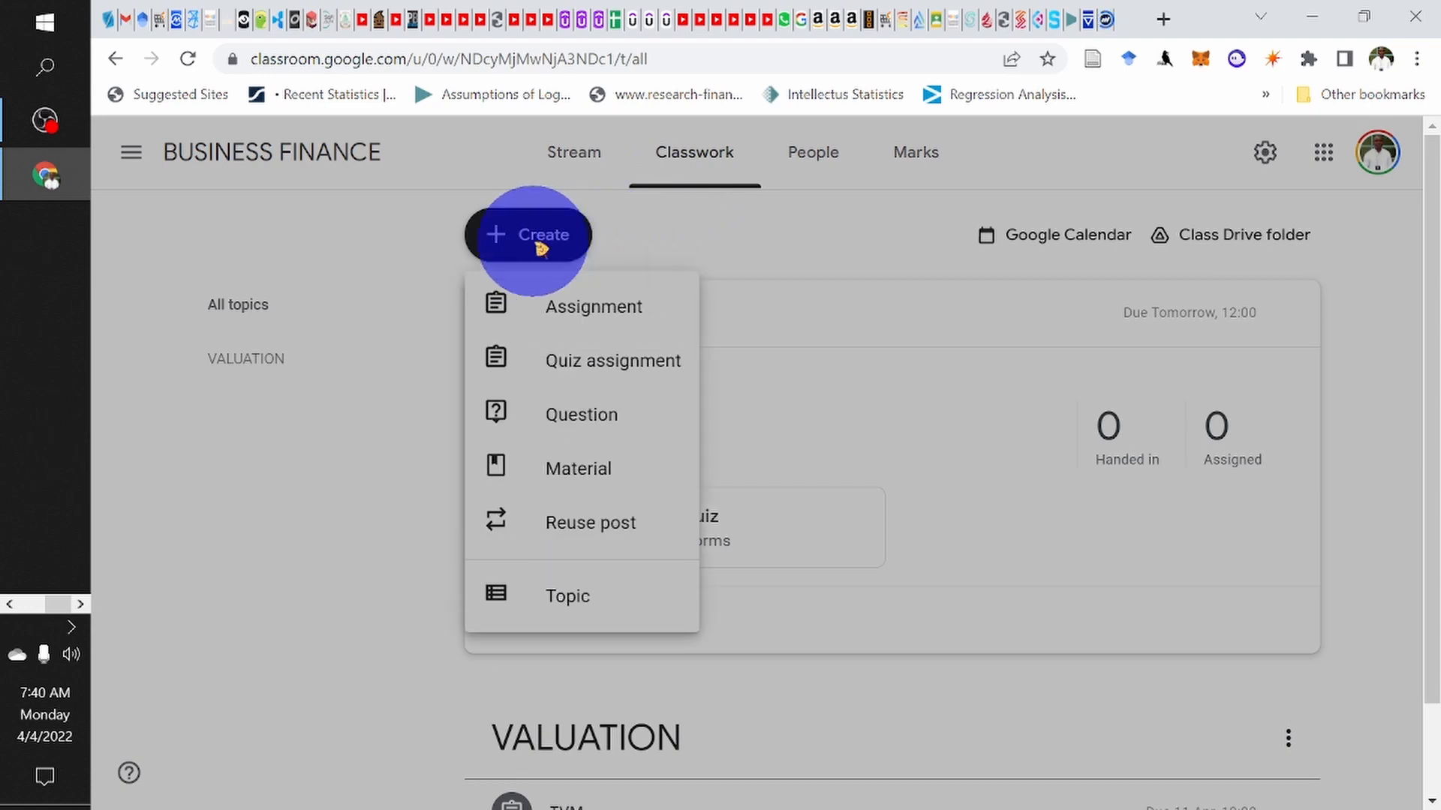
click(628, 425)
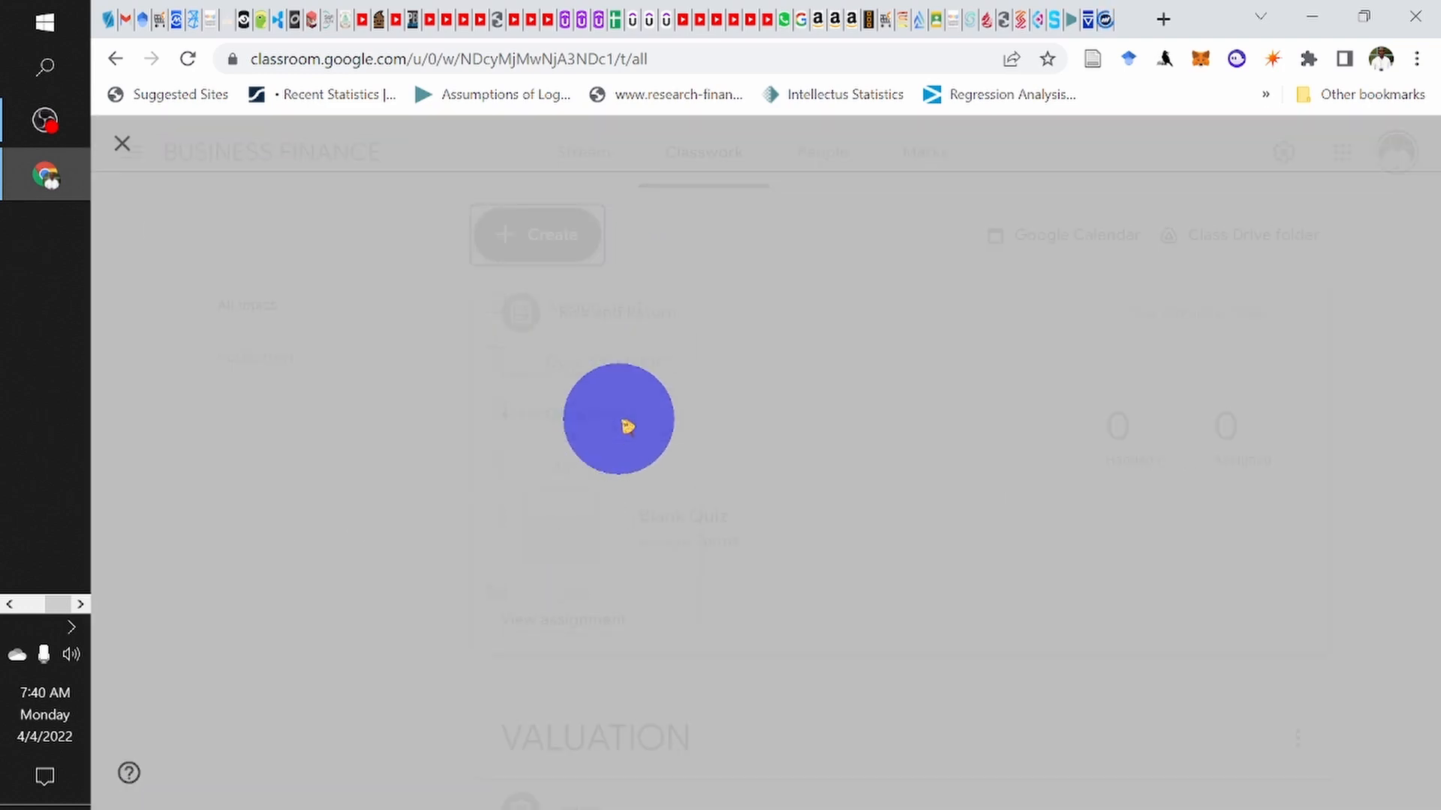
click(431, 263)
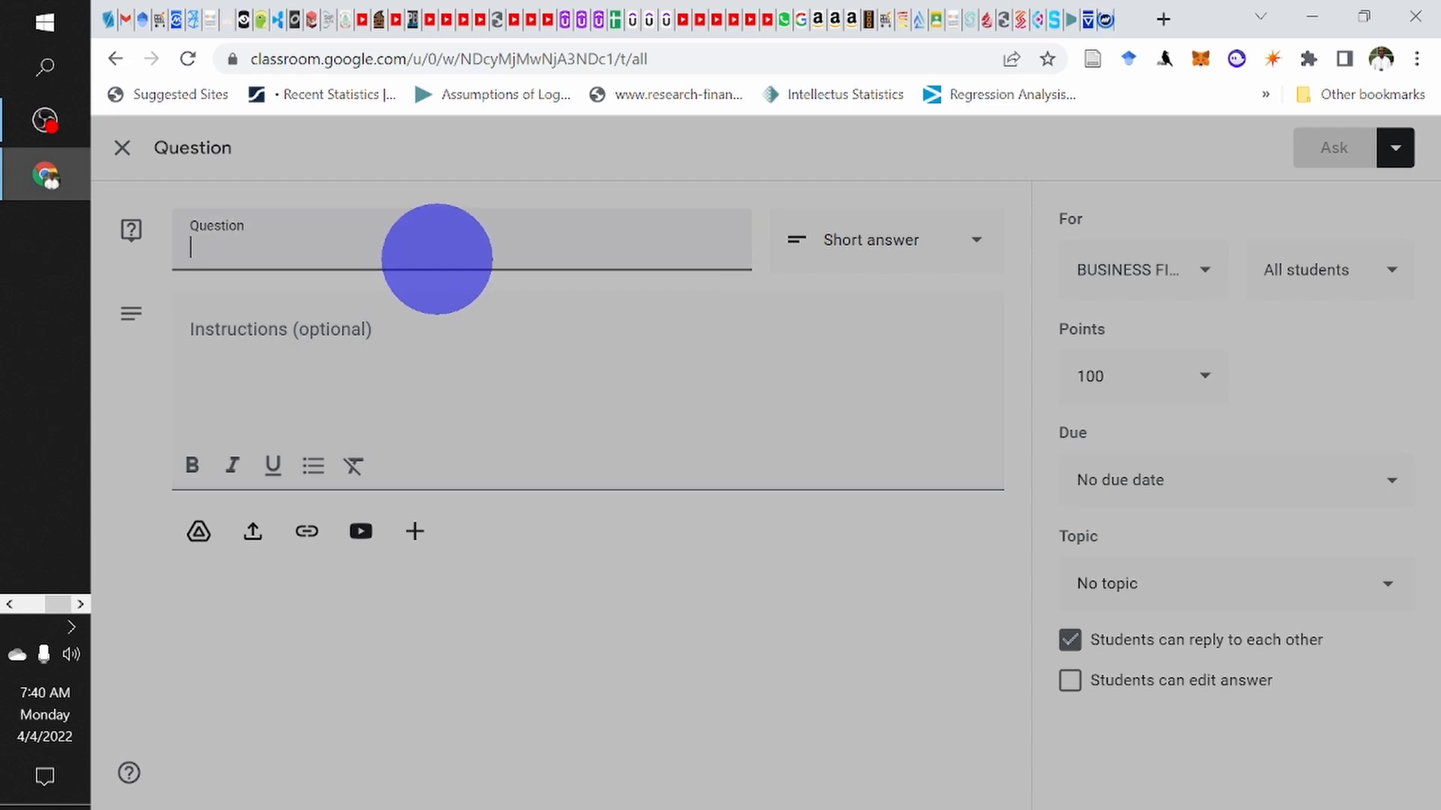
text(Wh)
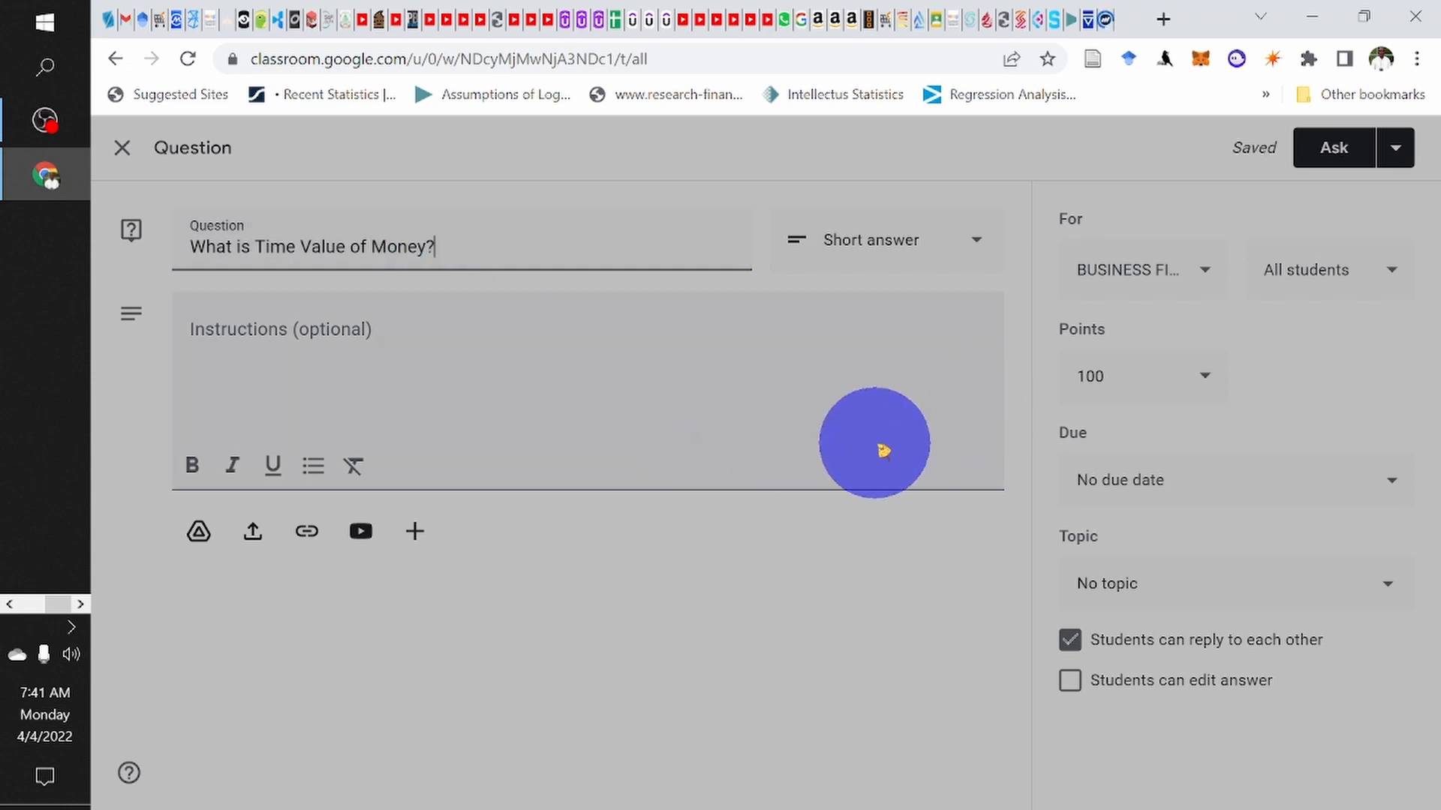
click(952, 257)
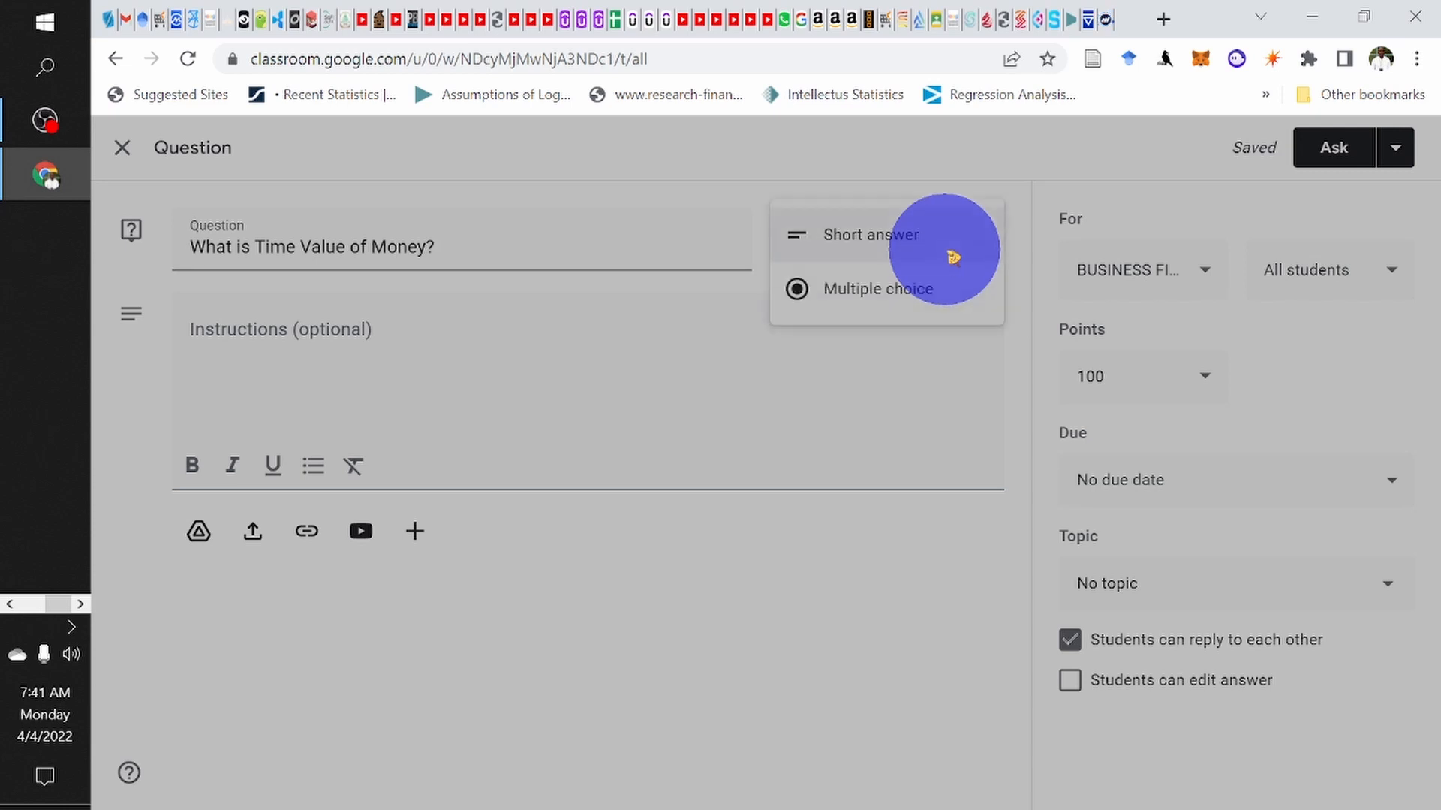
click(874, 249)
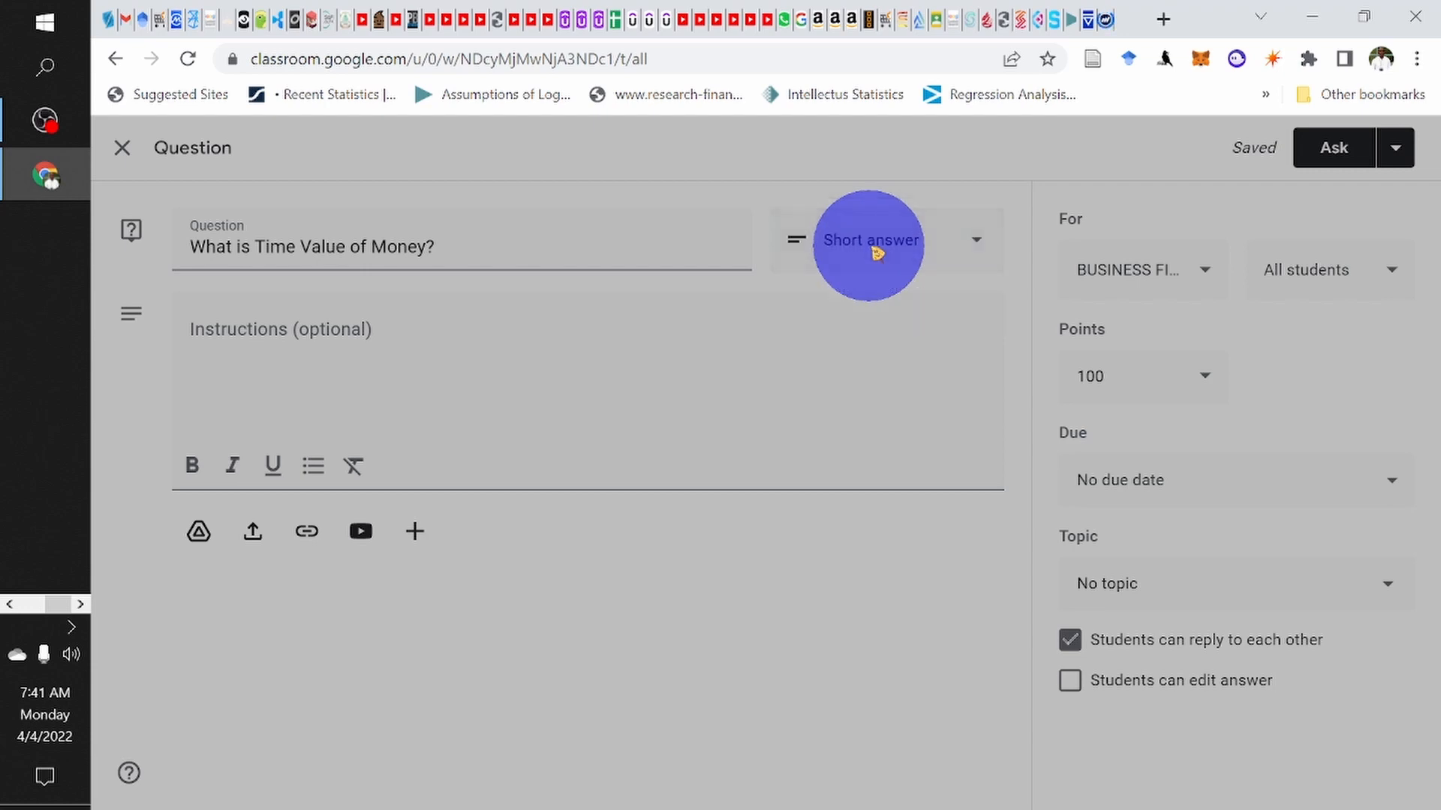
Step: Give the question the instructions "Answer the question explicitly" and set it to 10 points
click(229, 325)
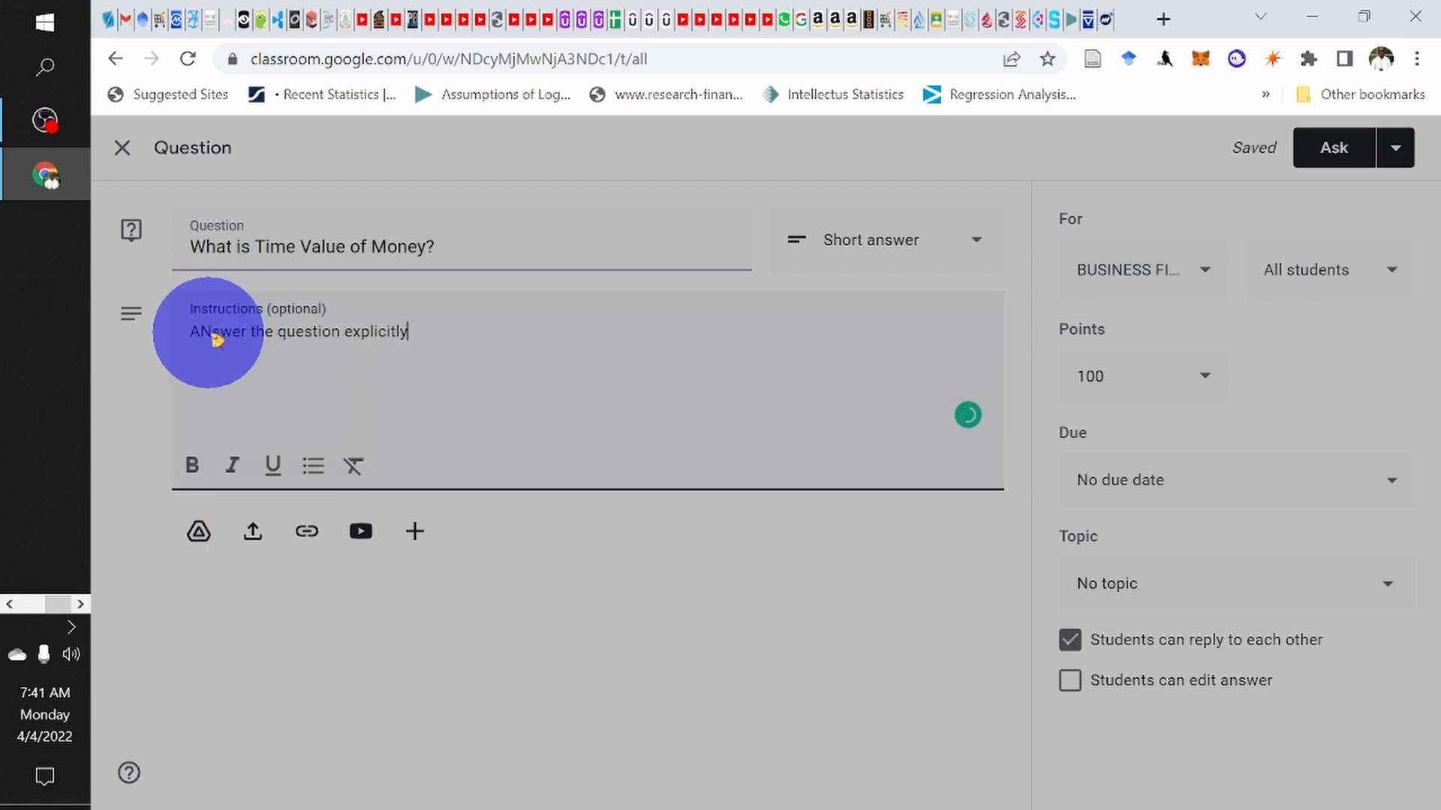
key(BackSpace)
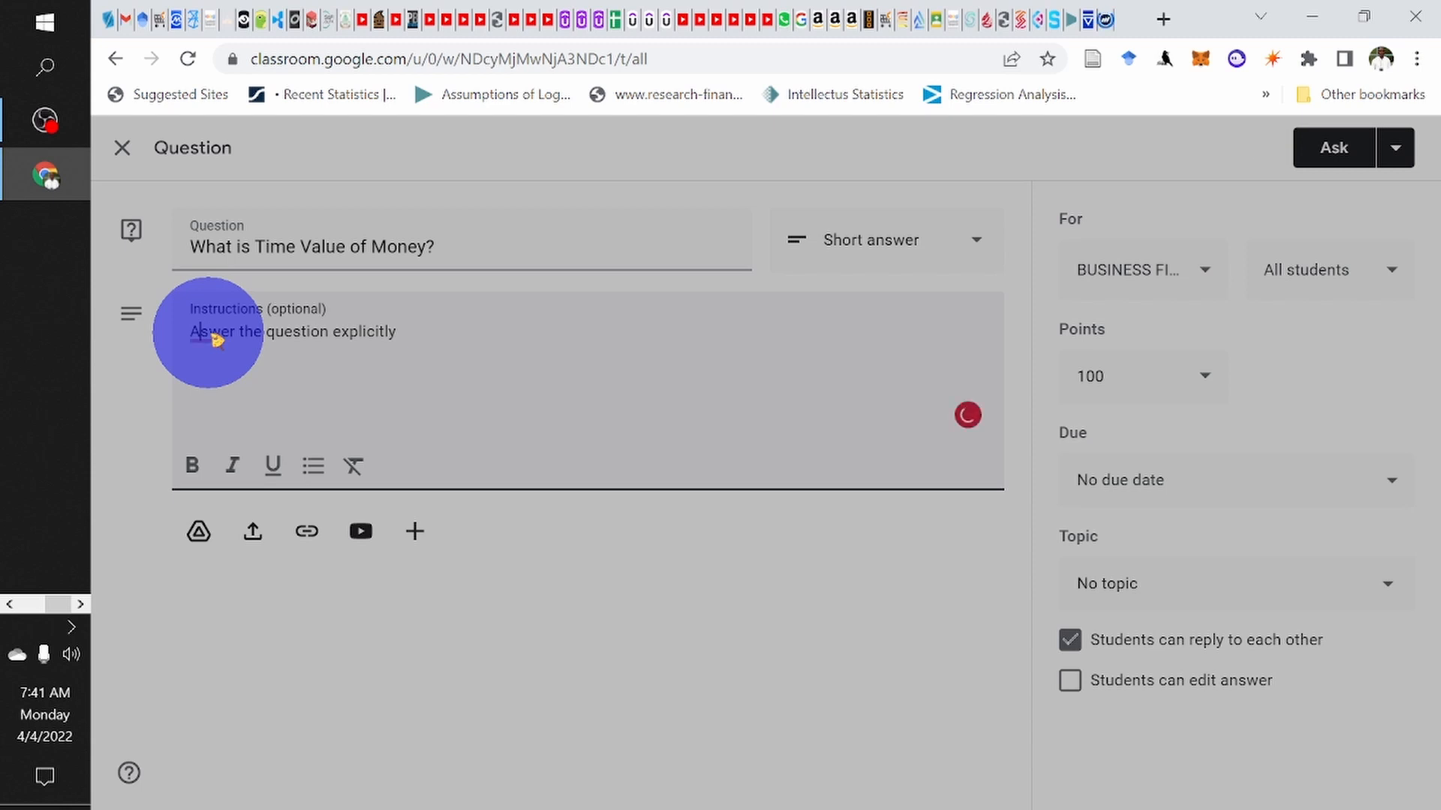
text(n)
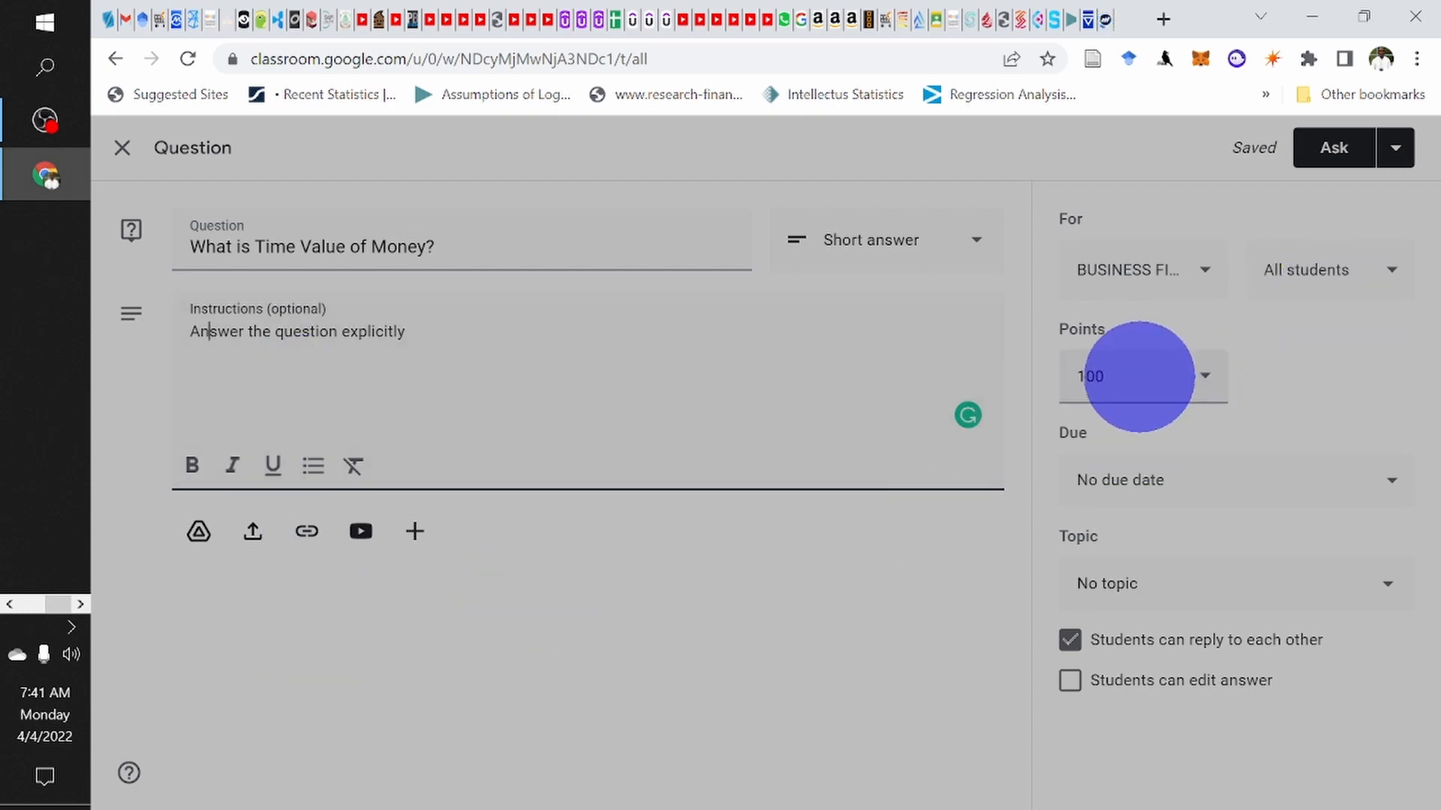
click(1144, 373)
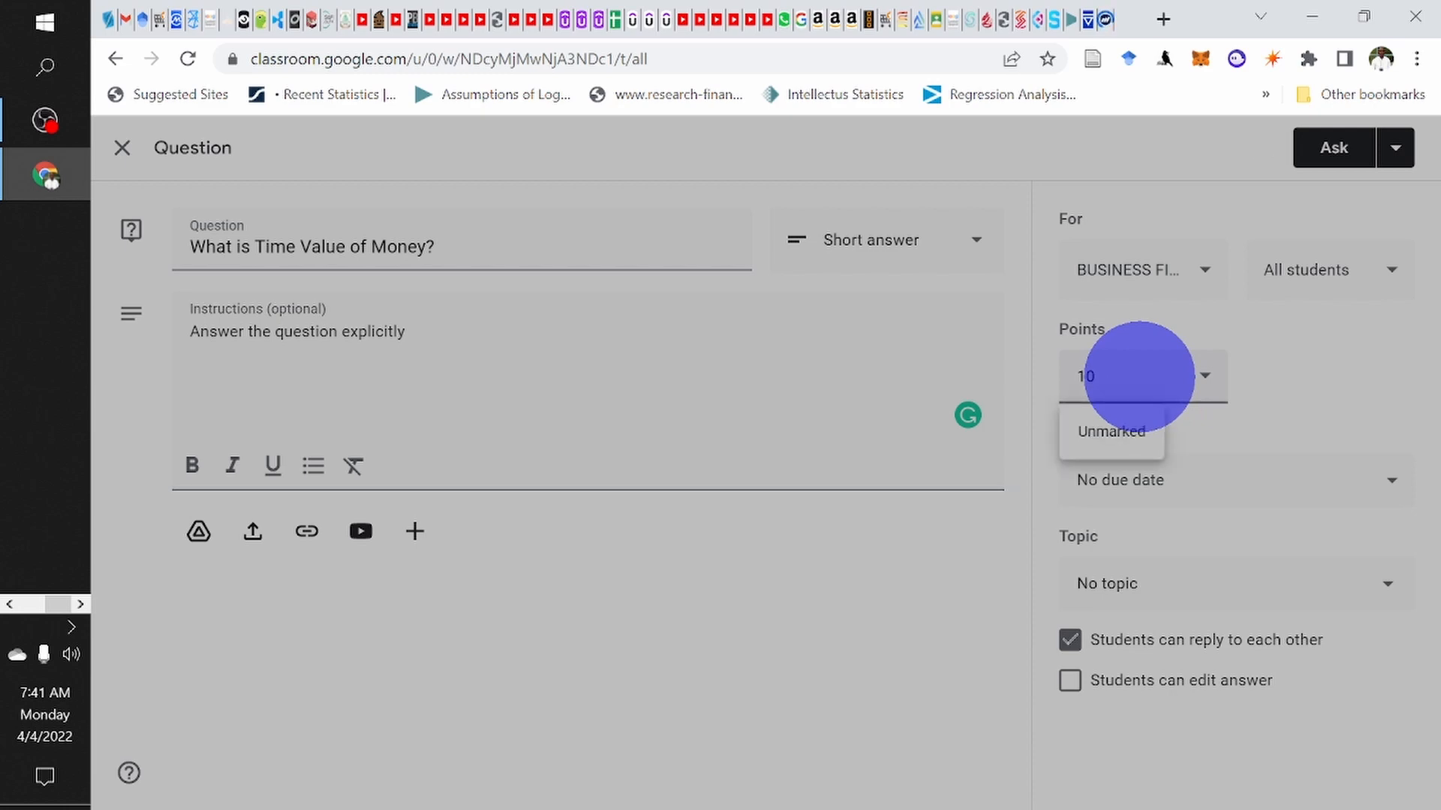
click(1388, 388)
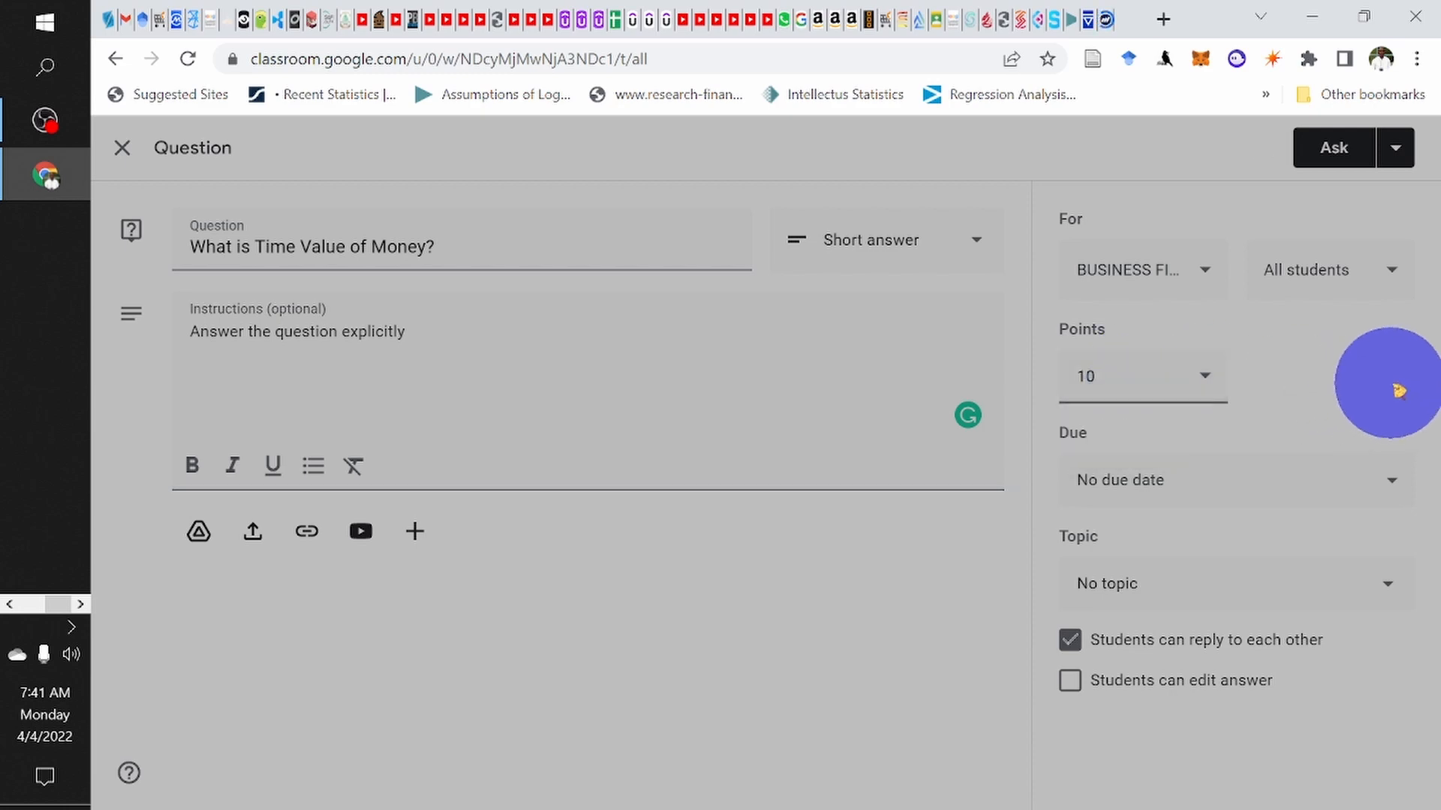
Step: Set the question's due date to 8 Apr 2022, file it under the VALUATION topic and ask it
click(1248, 489)
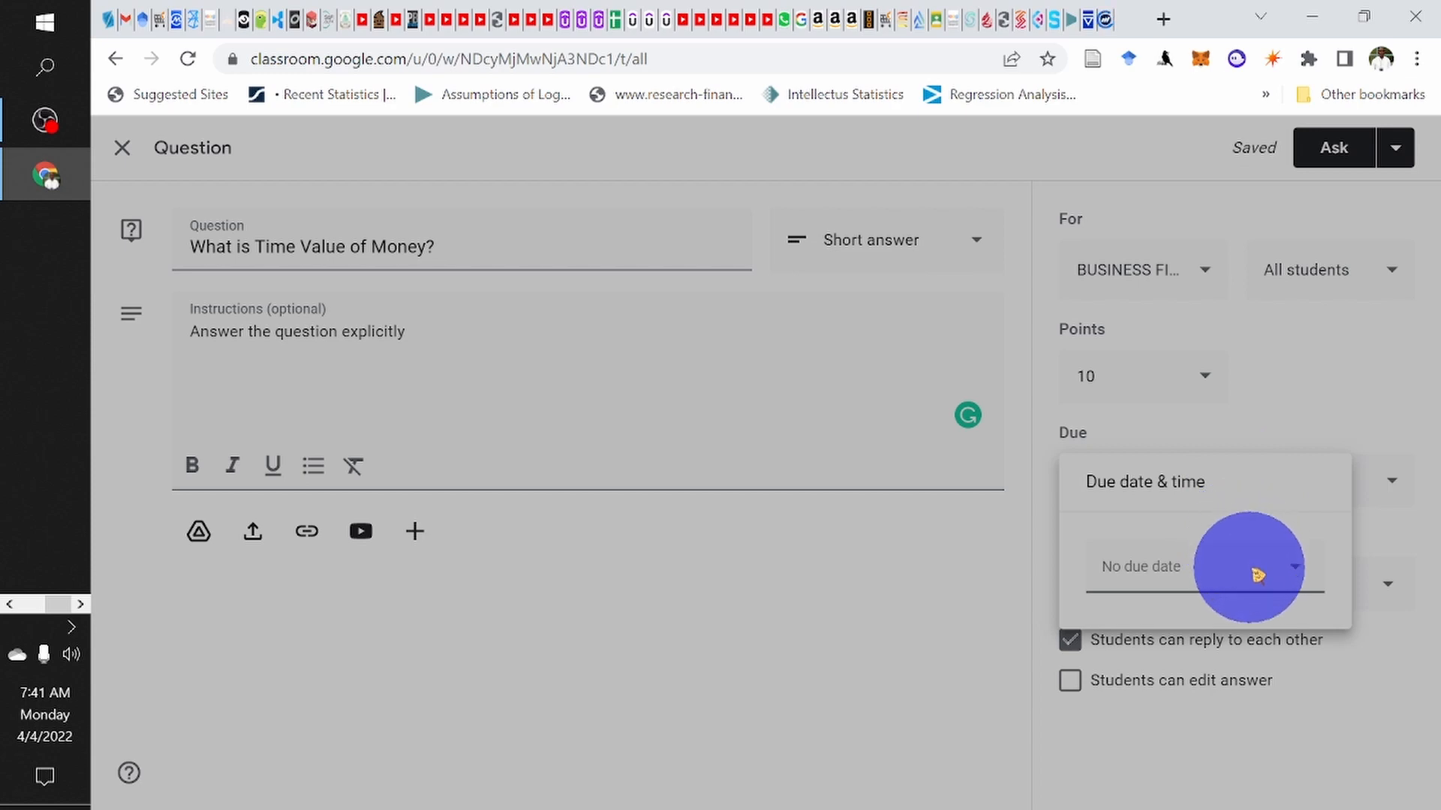
click(1212, 589)
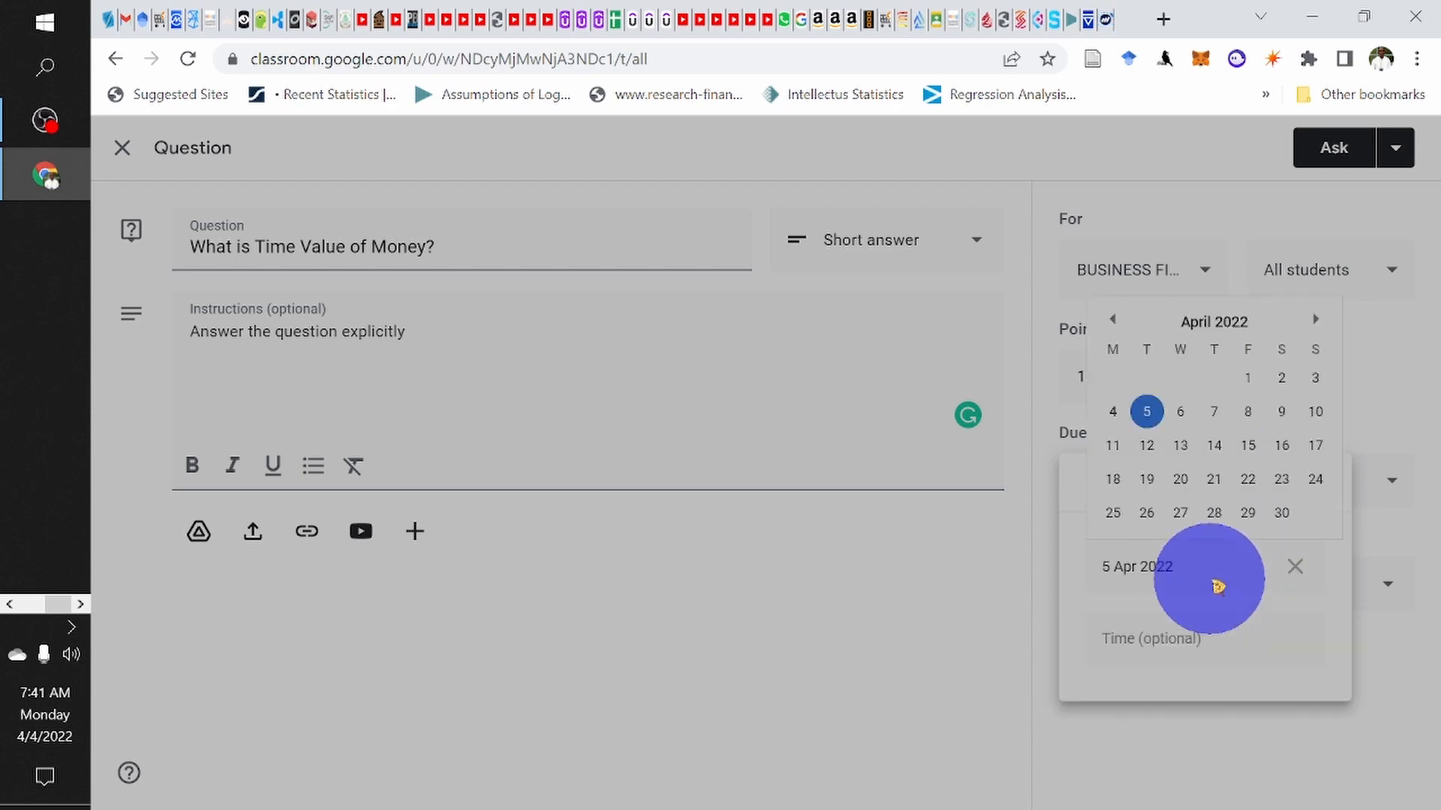
click(1249, 414)
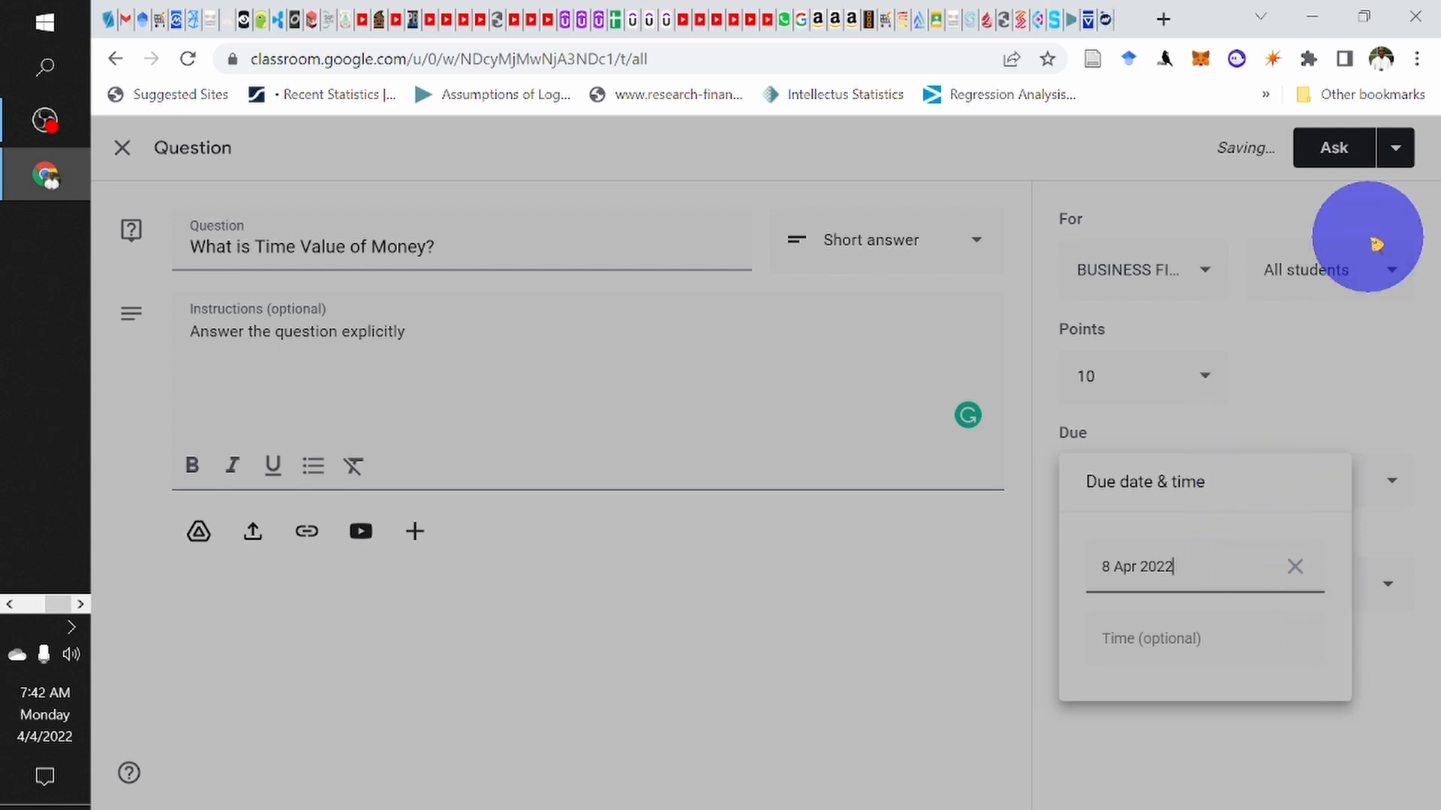
click(1426, 356)
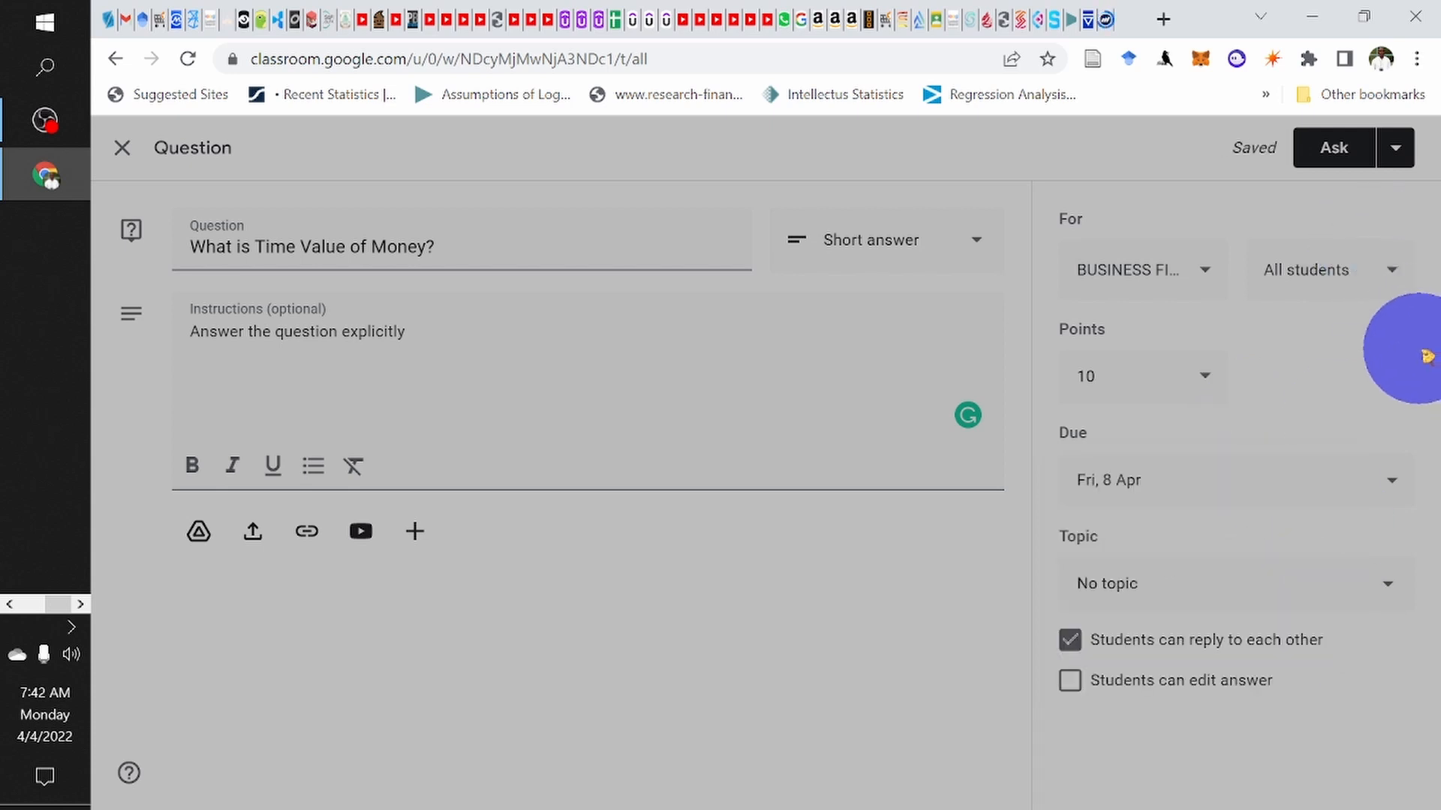
click(1231, 589)
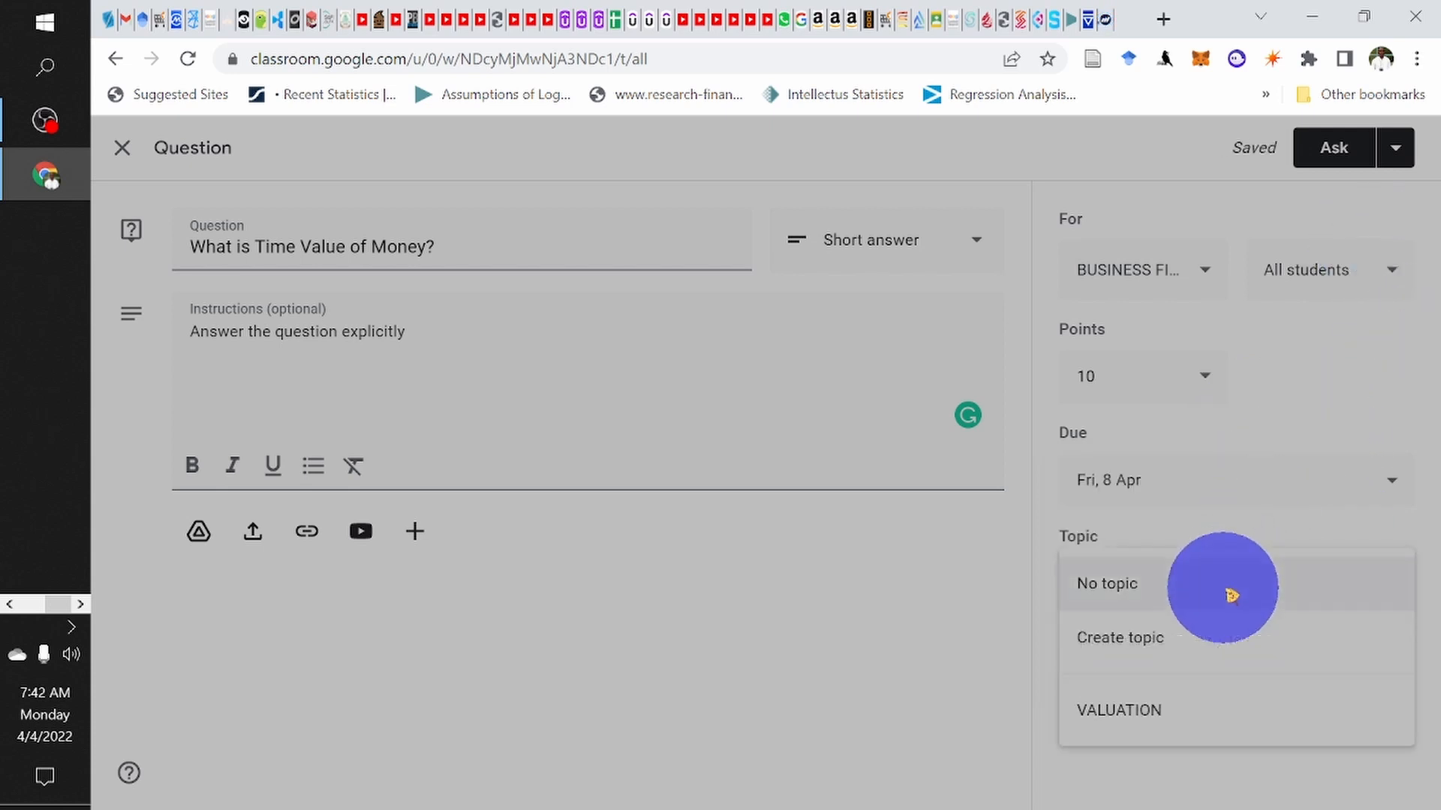
click(1182, 710)
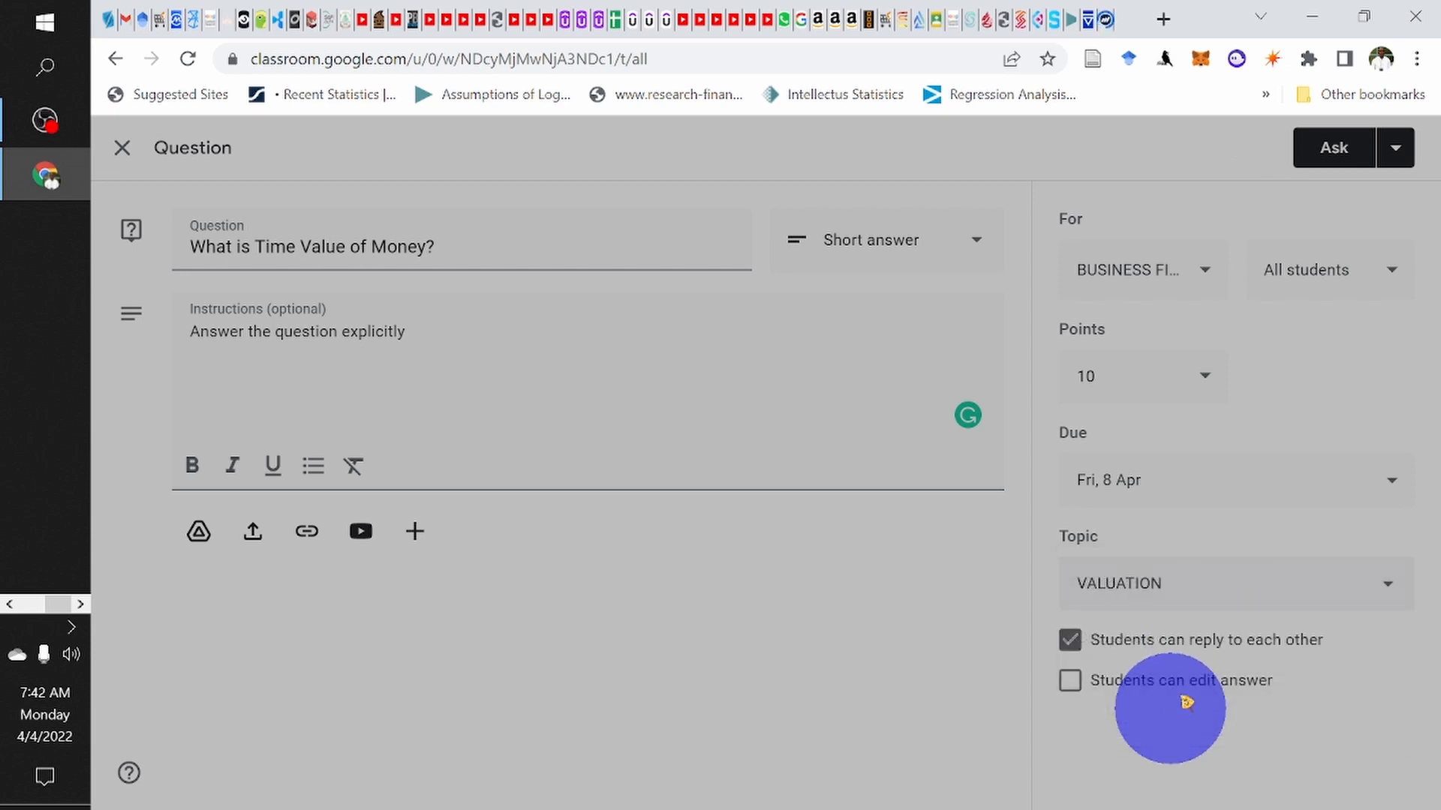
click(1343, 159)
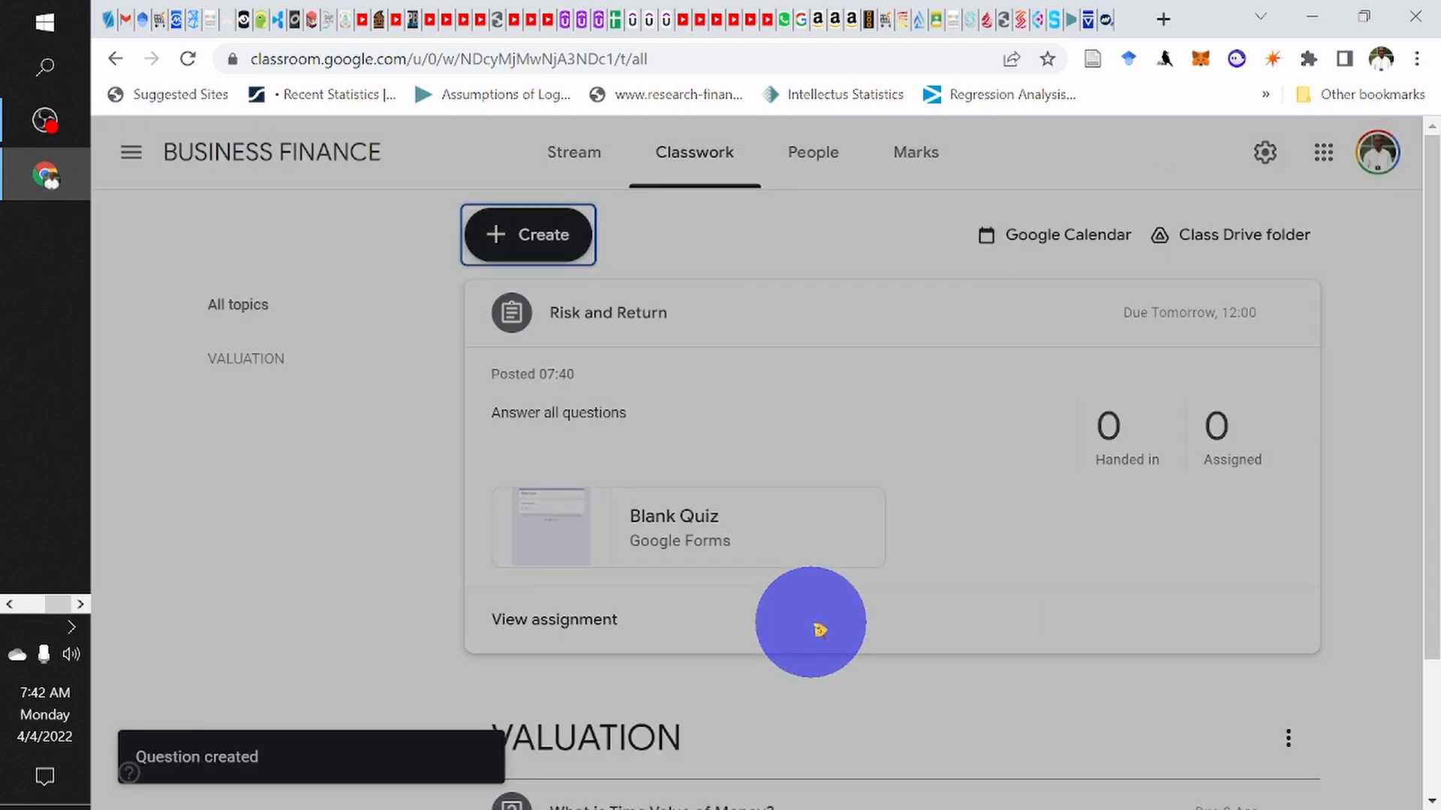
Step: Edit the Risk and Return quiz to file it under a new topic, RISK AND RETURN, and save it
scroll(839, 478, down, 2)
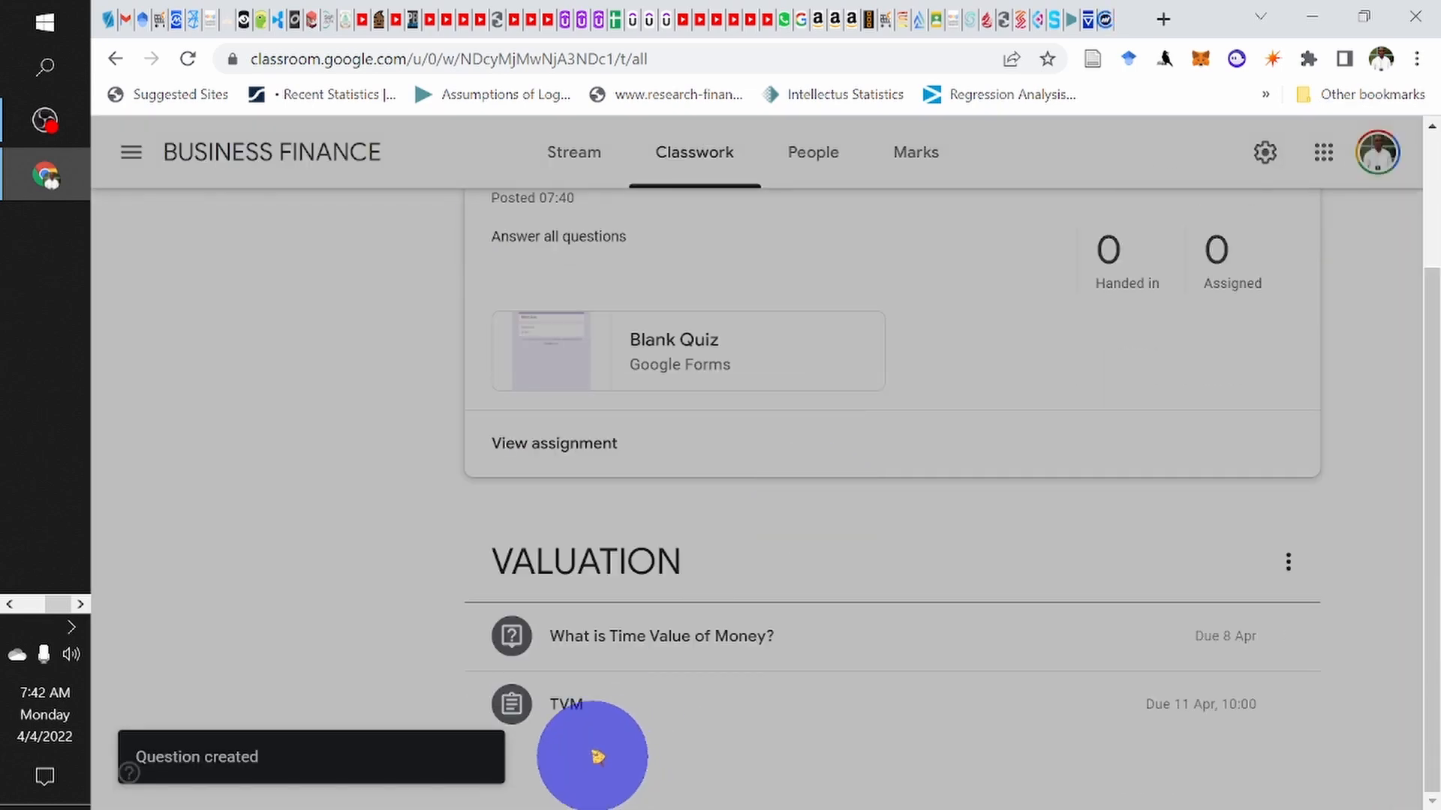
scroll(915, 271, up, 2)
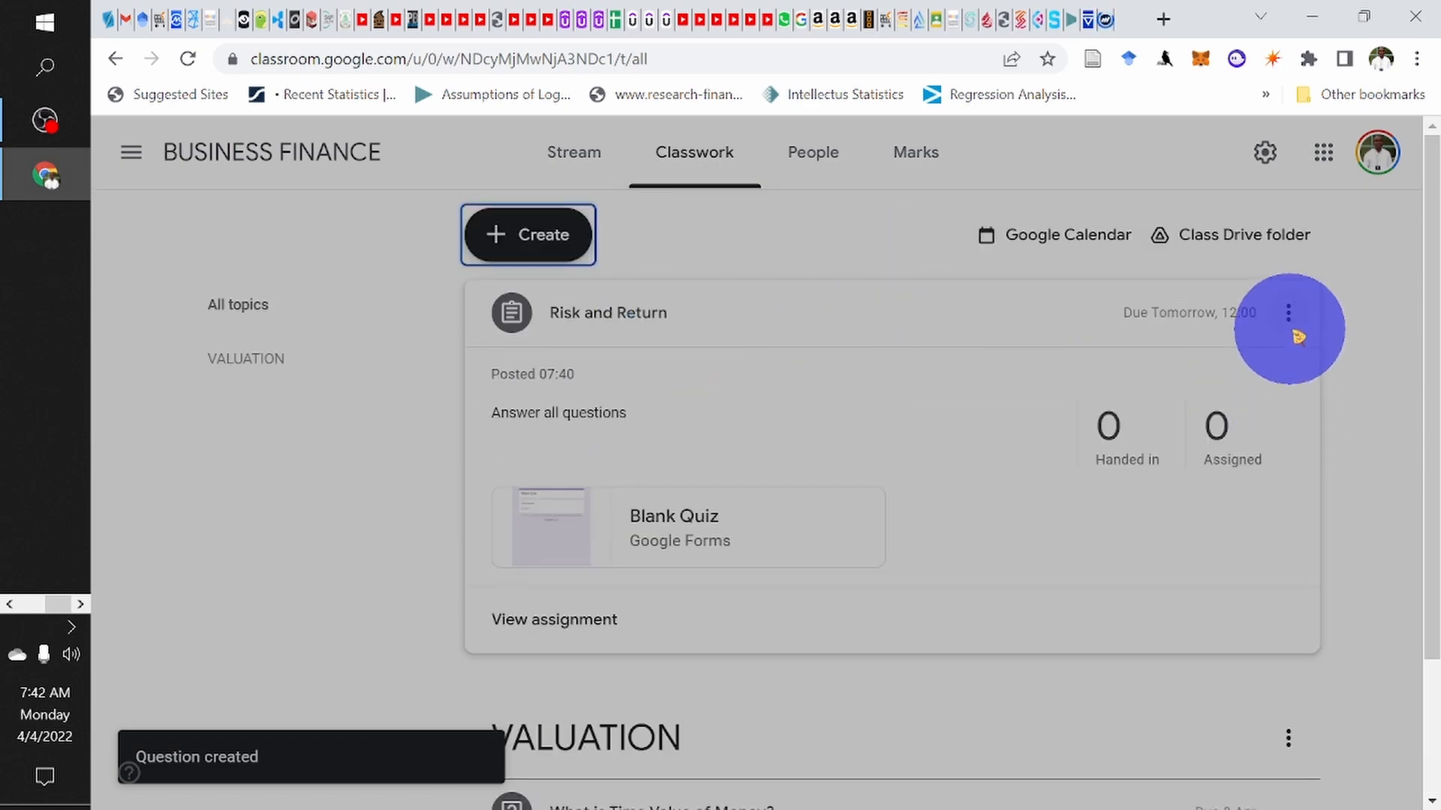
click(1289, 313)
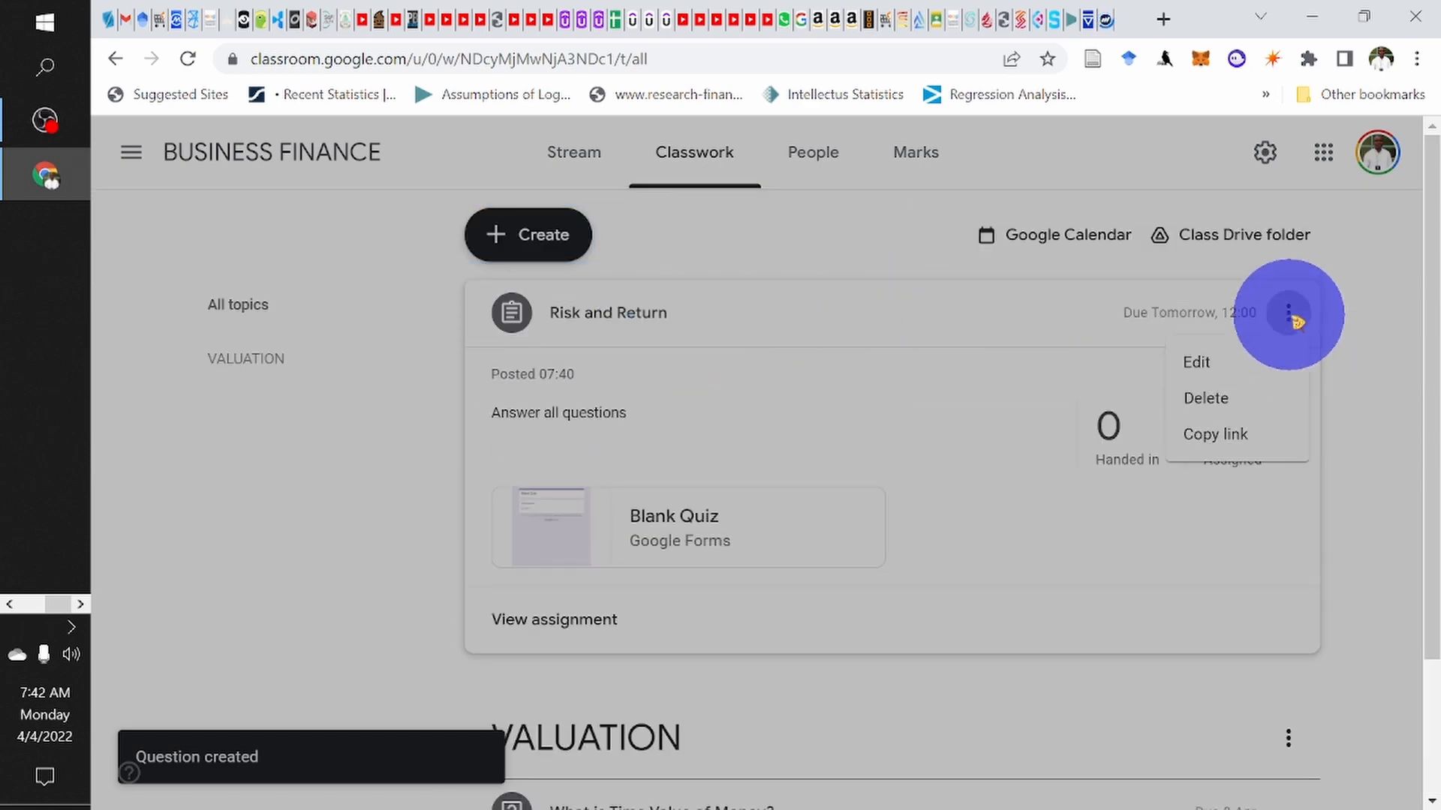
click(1223, 371)
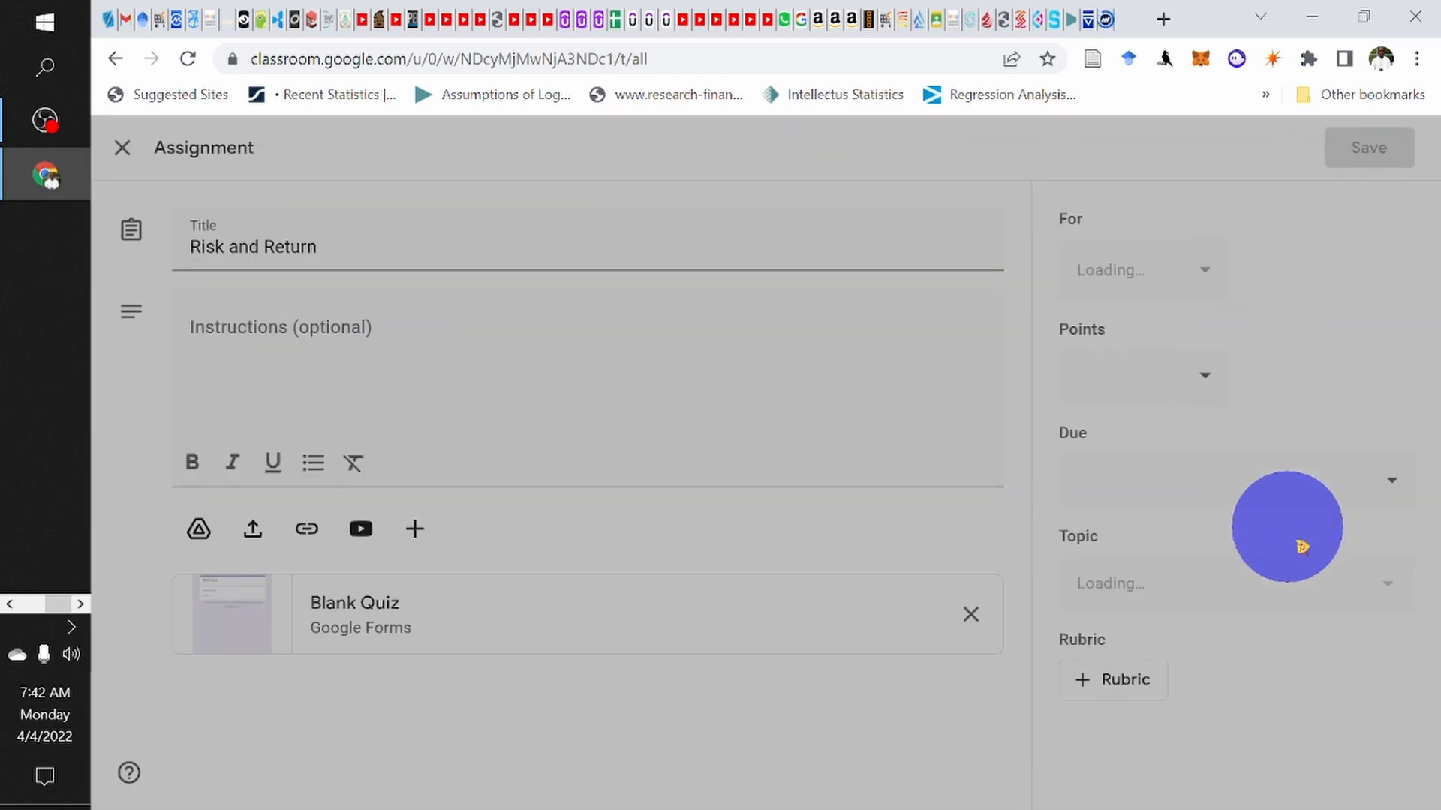
click(1226, 598)
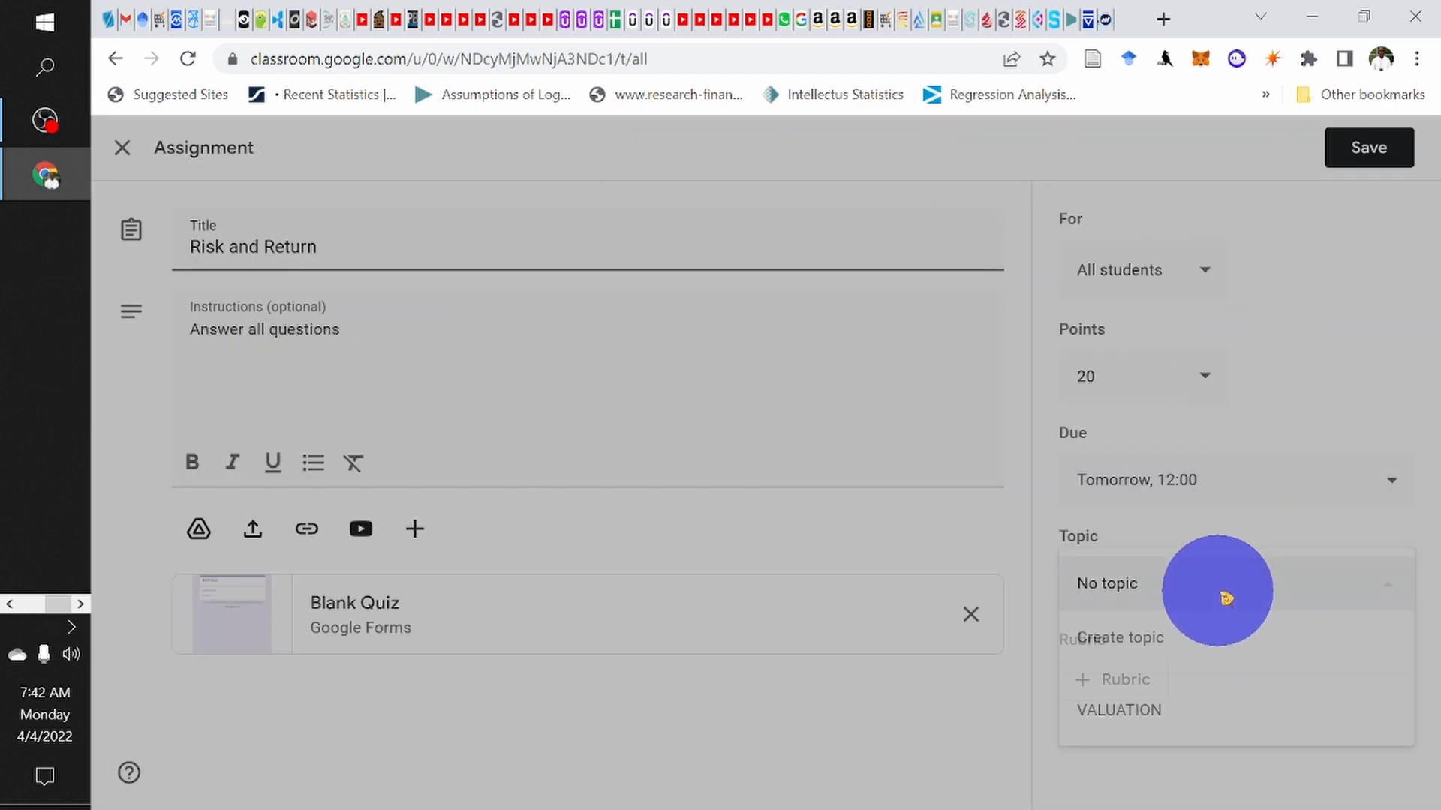
click(1207, 638)
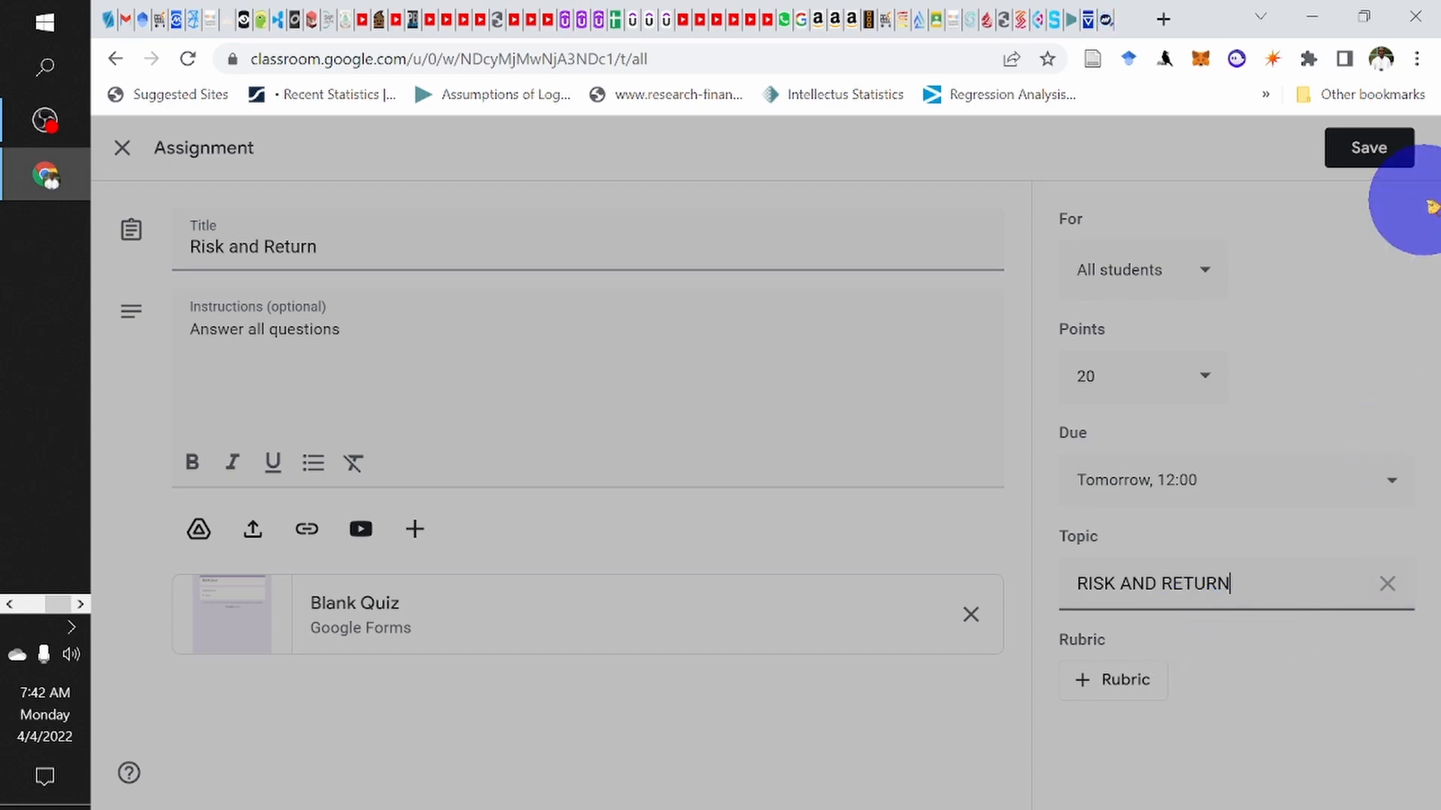
click(1383, 156)
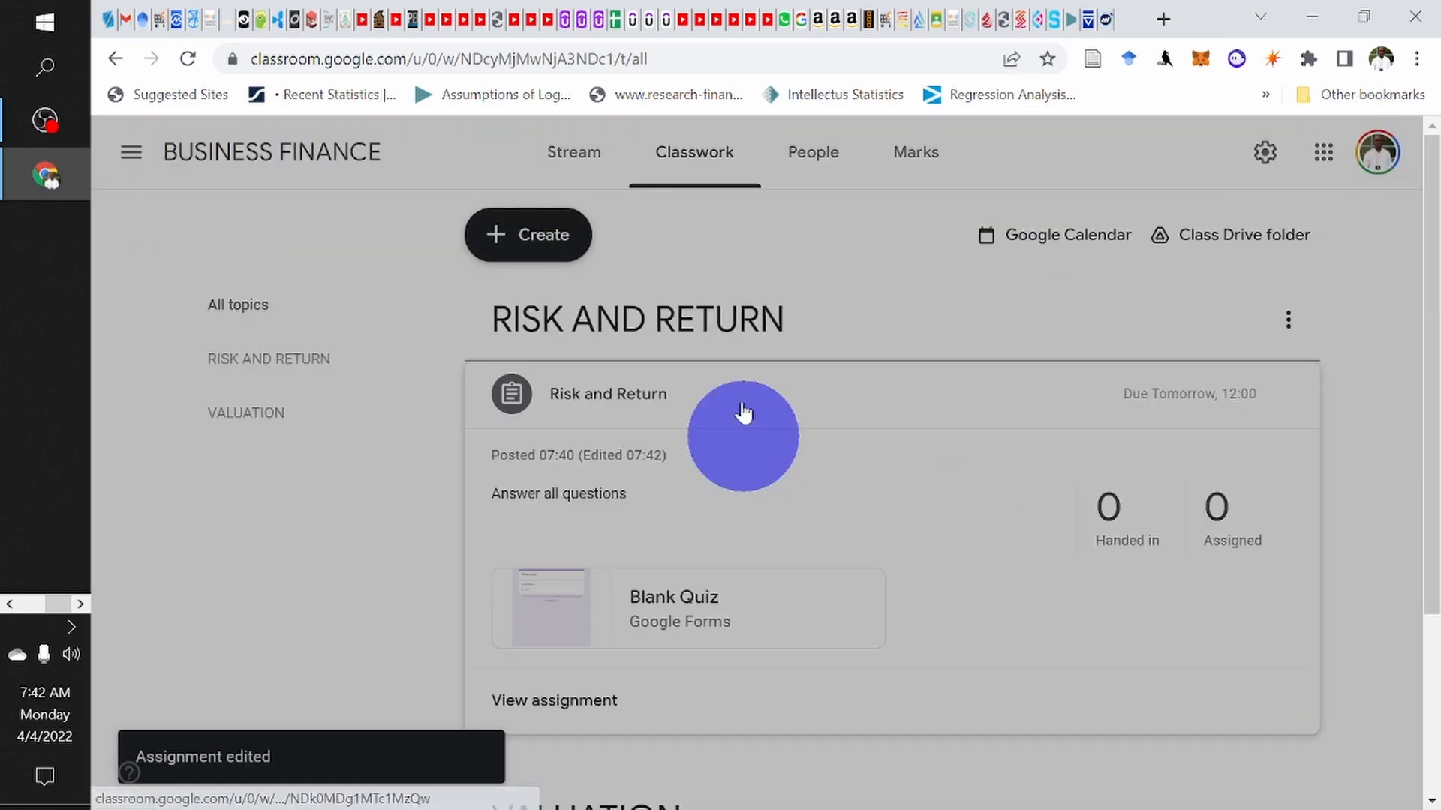
Step: Review the classwork items grouped under the RISK AND RETURN and VALUATION topics
scroll(712, 683, down, 3)
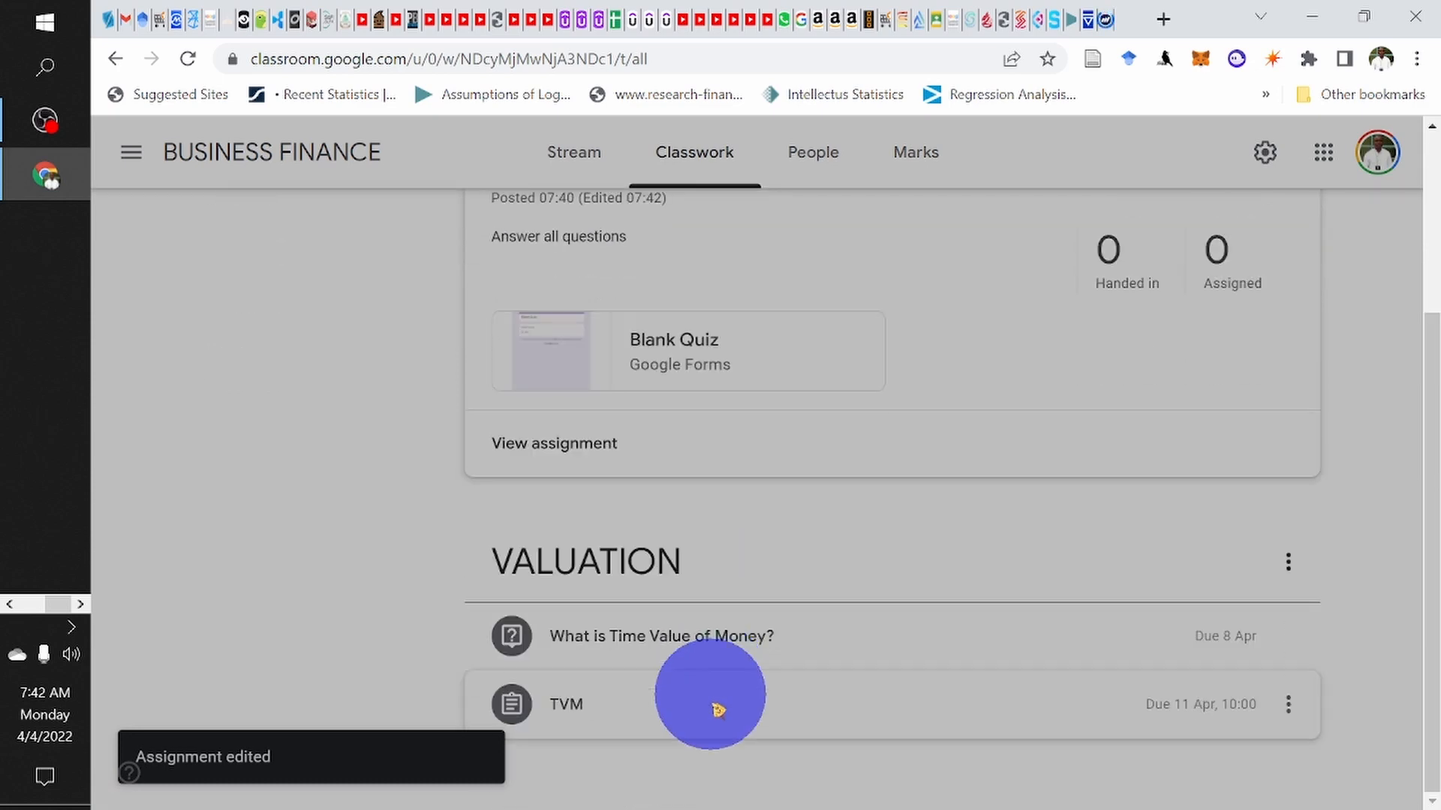
scroll(695, 390, up, 3)
scroll(699, 390, down, 3)
scroll(698, 380, up, 3)
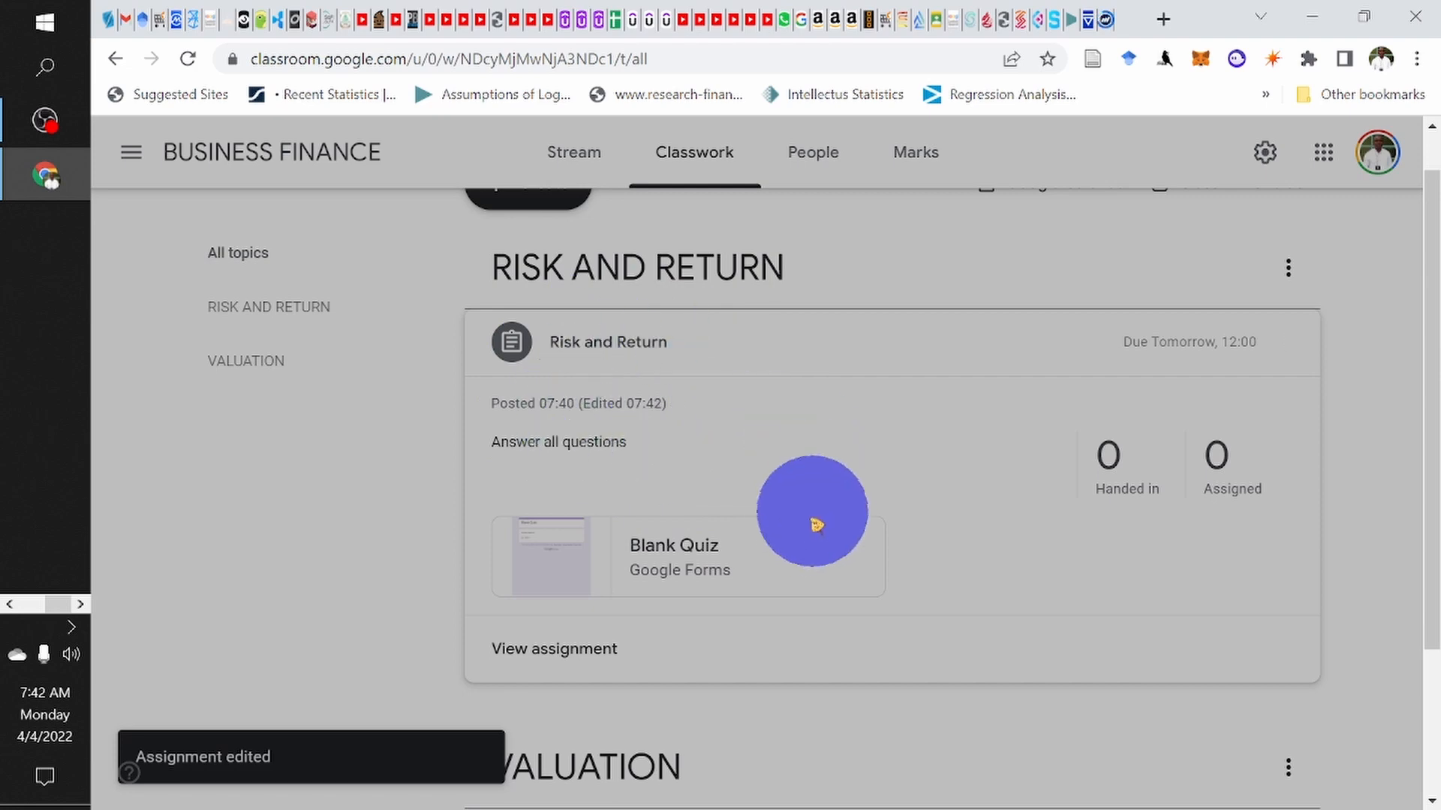
scroll(817, 521, down, 3)
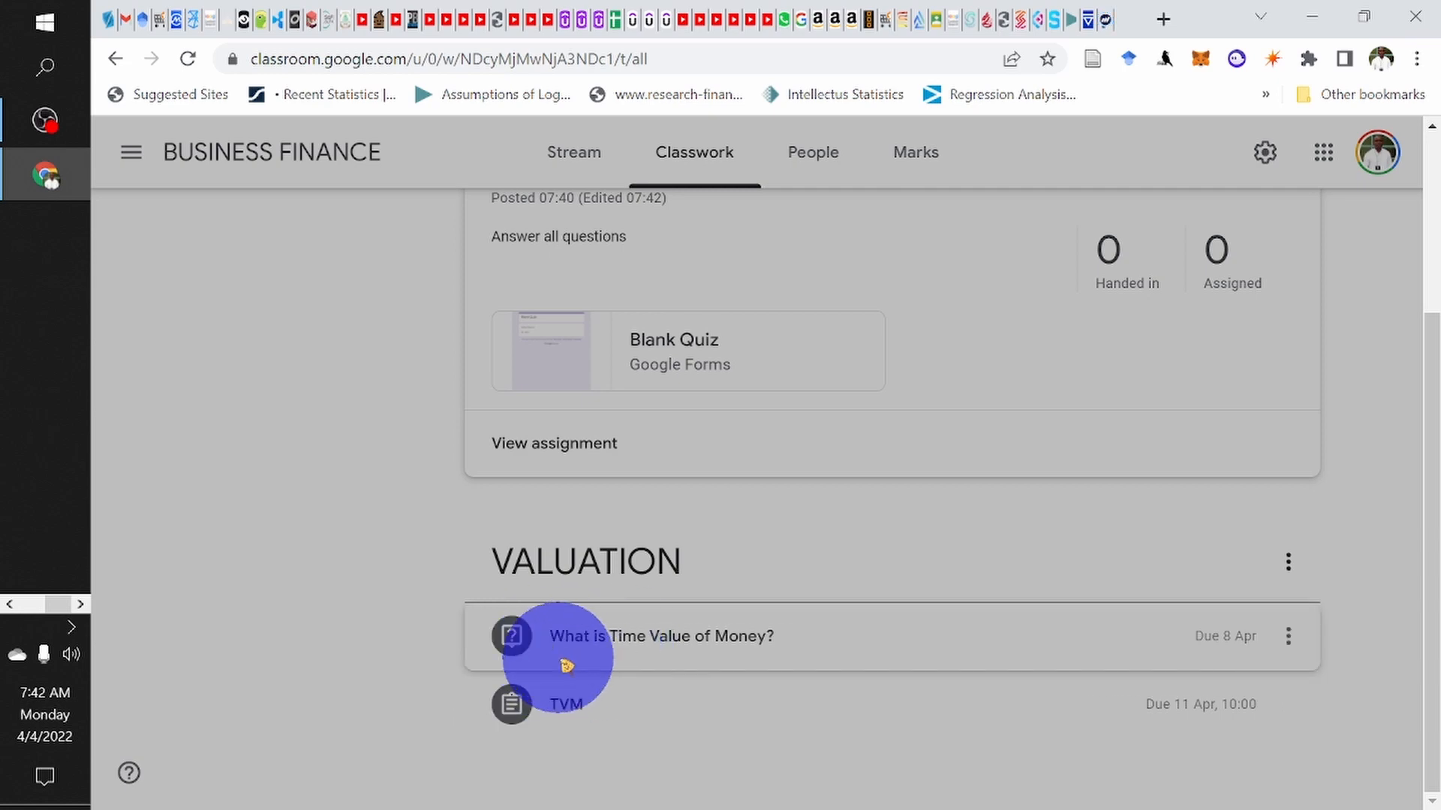
scroll(649, 654, up, 3)
scroll(650, 654, up, 1)
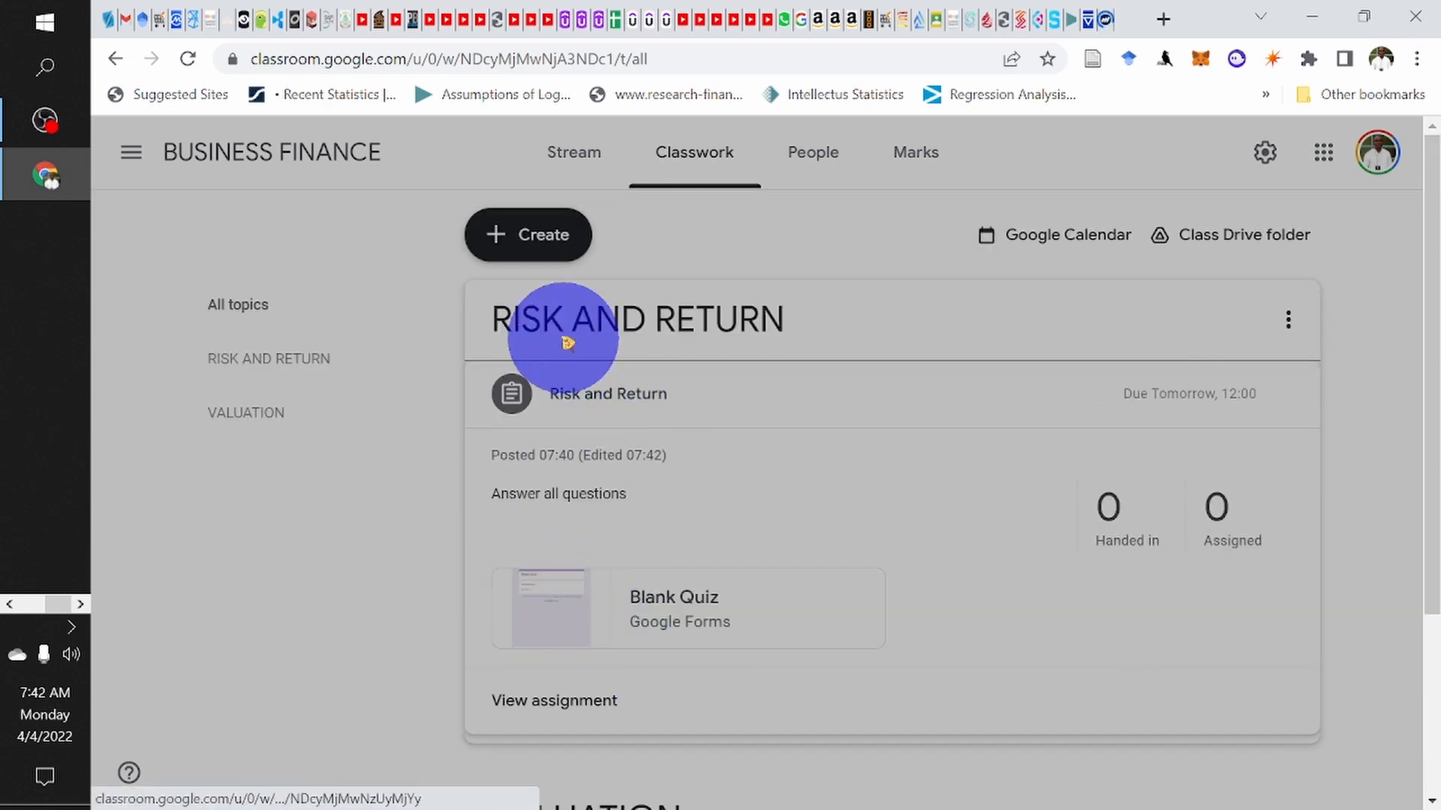
Step: Create a class material titled TVM with the description "This is the material and video for TVM"
click(529, 237)
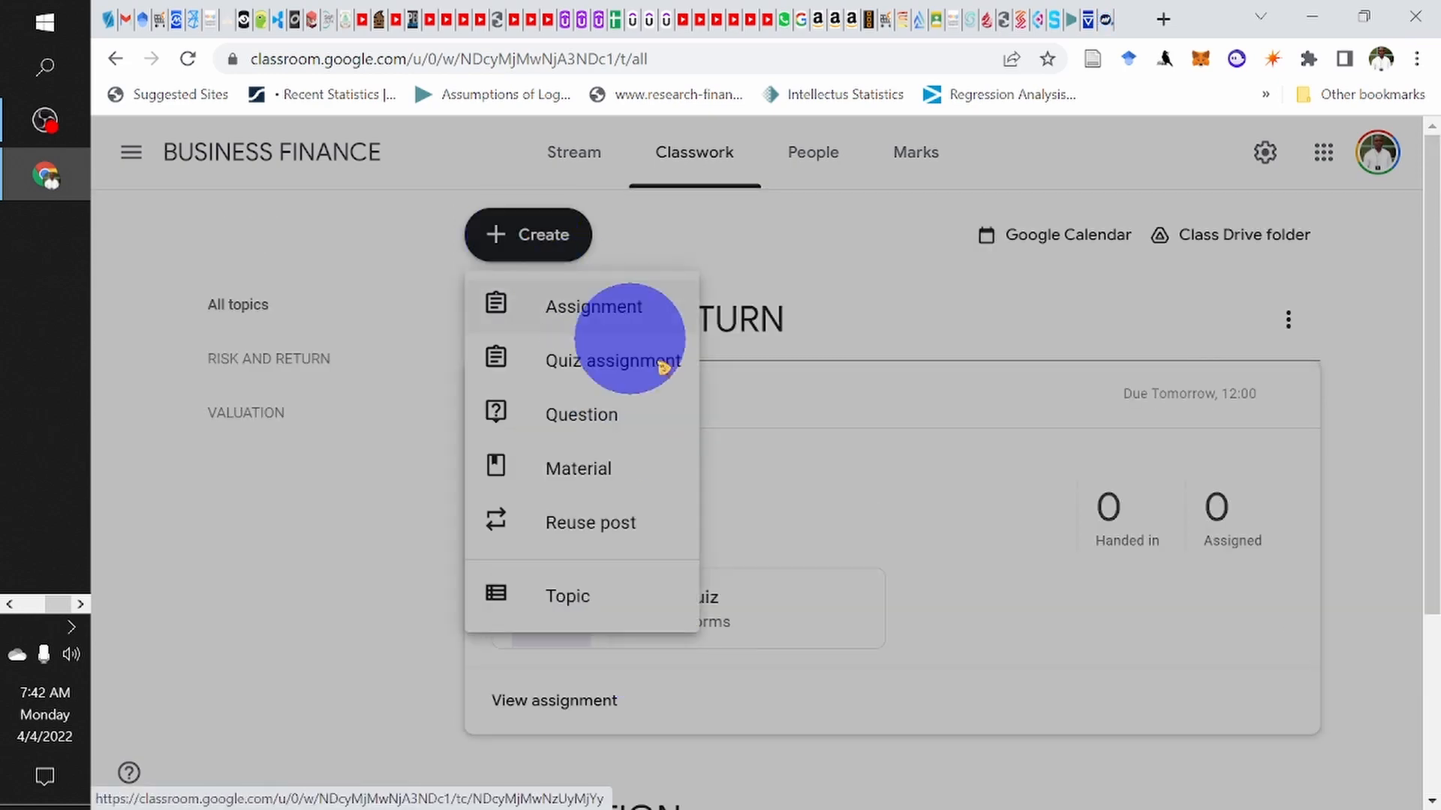
click(632, 484)
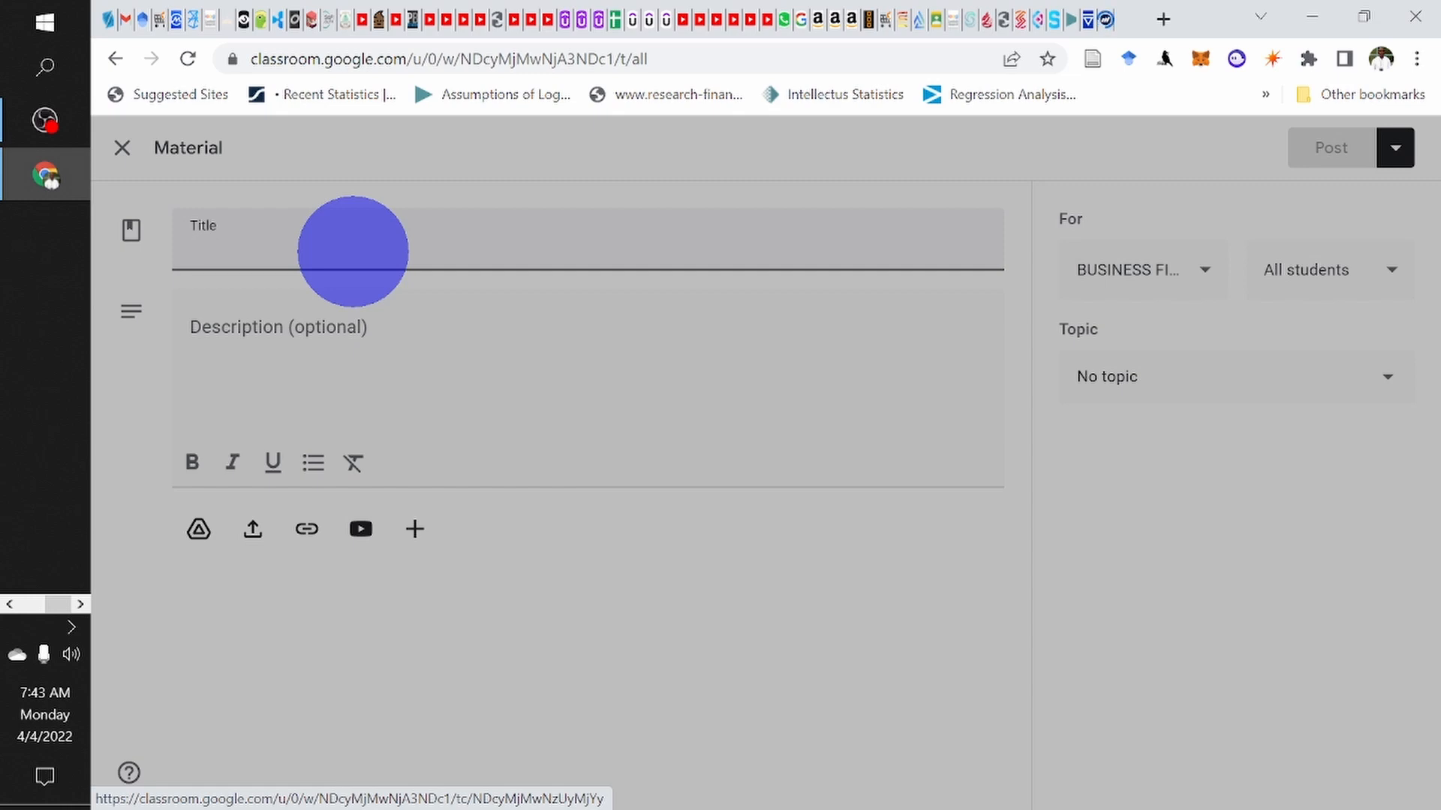
text(TVM)
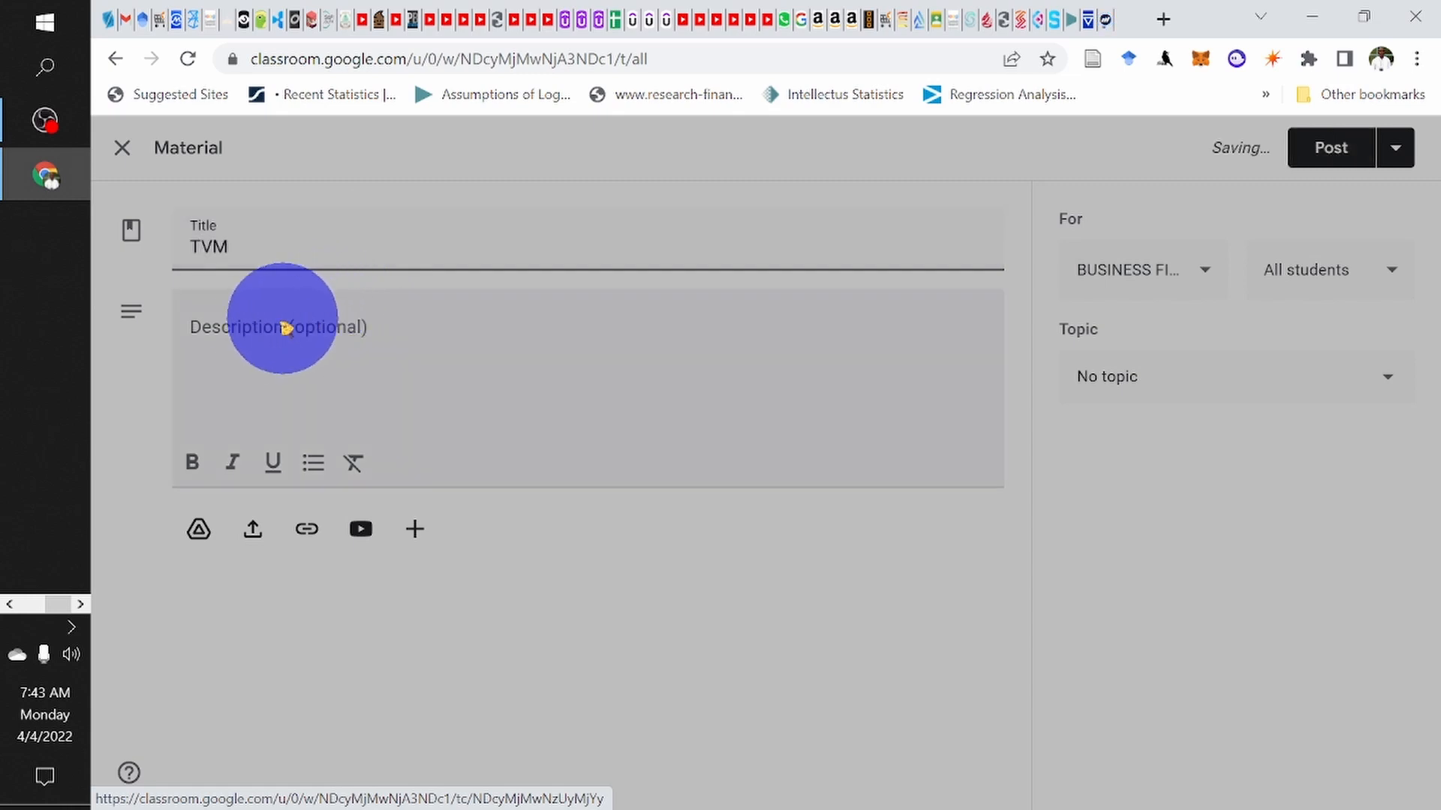
click(255, 334)
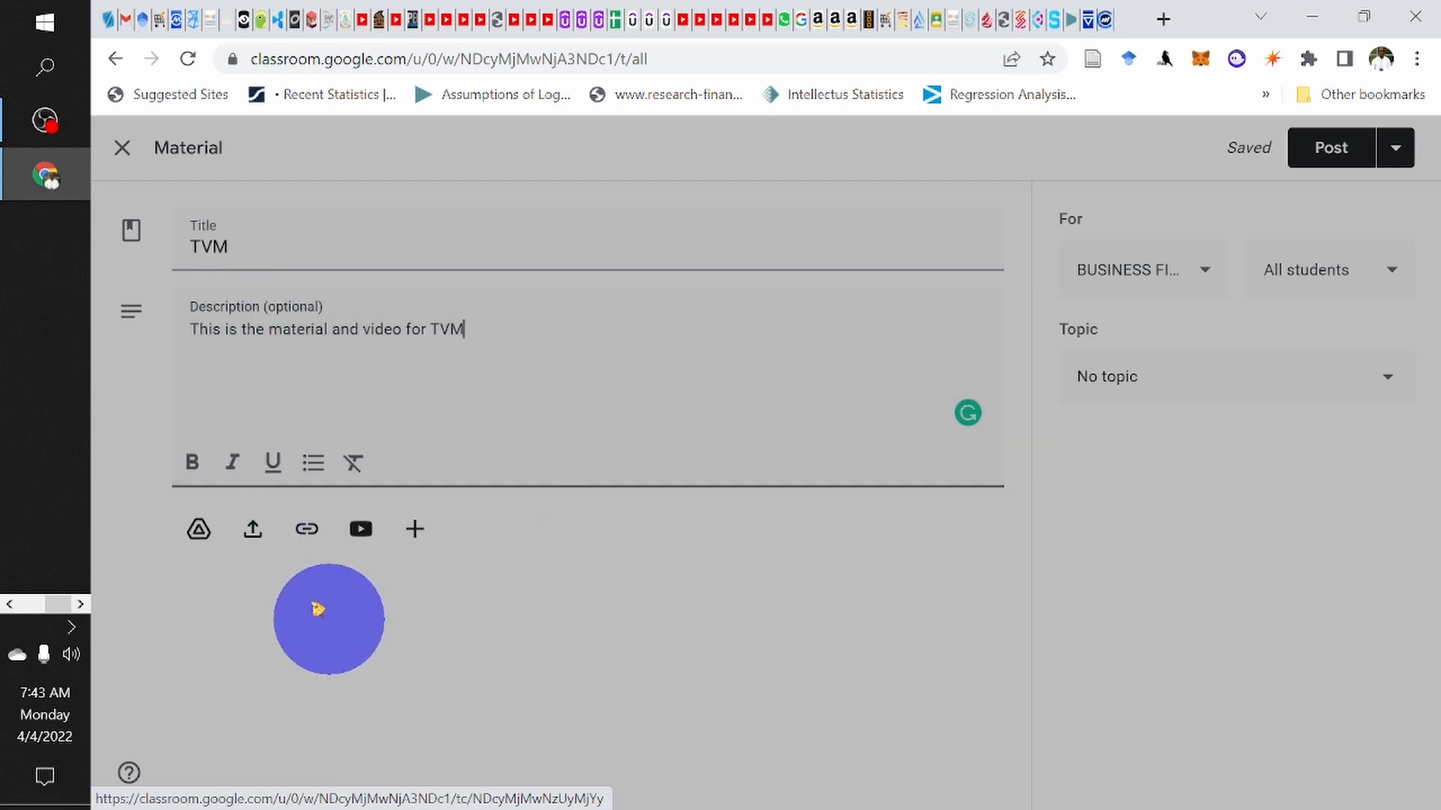
Step: Upload the video INTRO-TIME VALUE OF MONEY from the CORPORATE FINANCE folder as an attachment to the TVM material
click(254, 537)
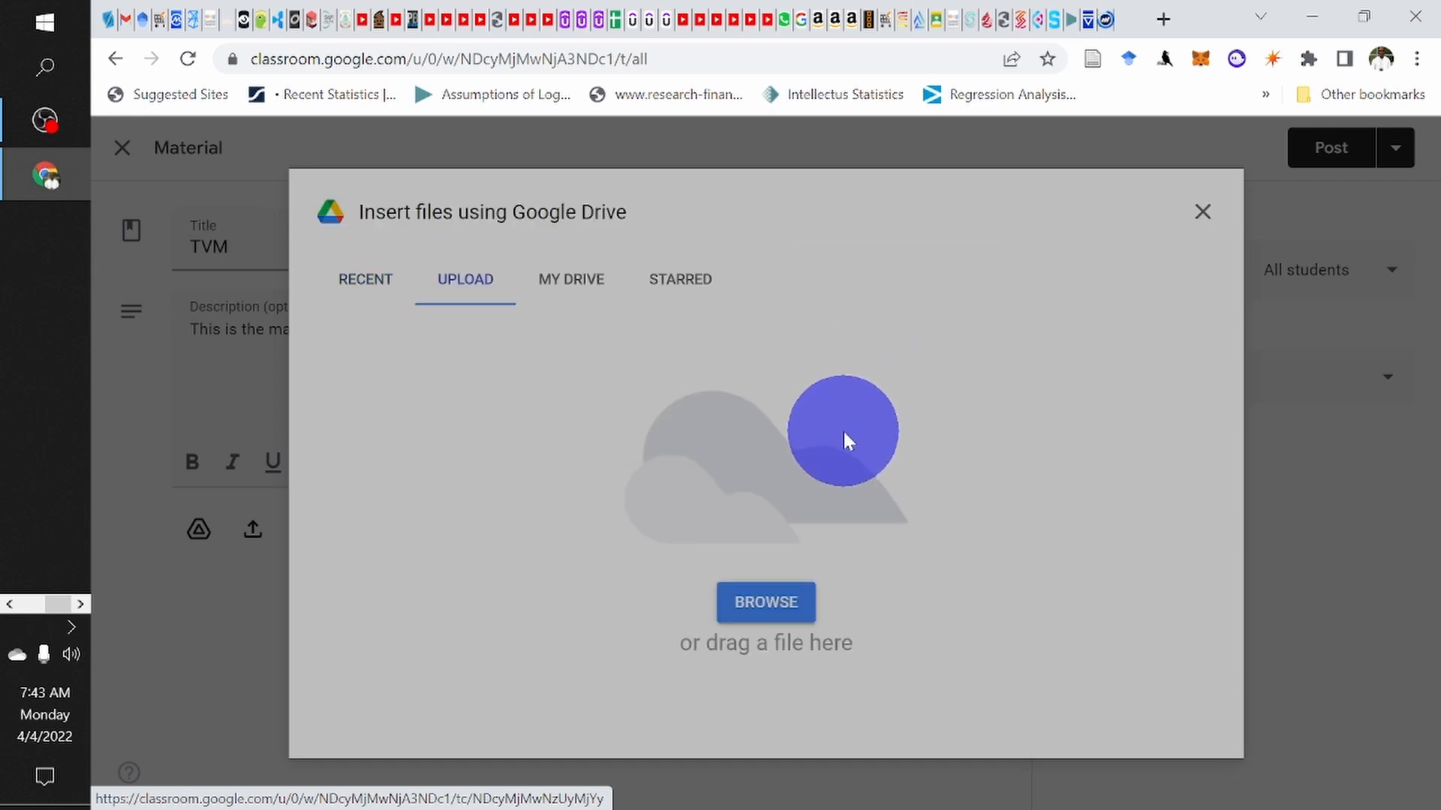
click(774, 607)
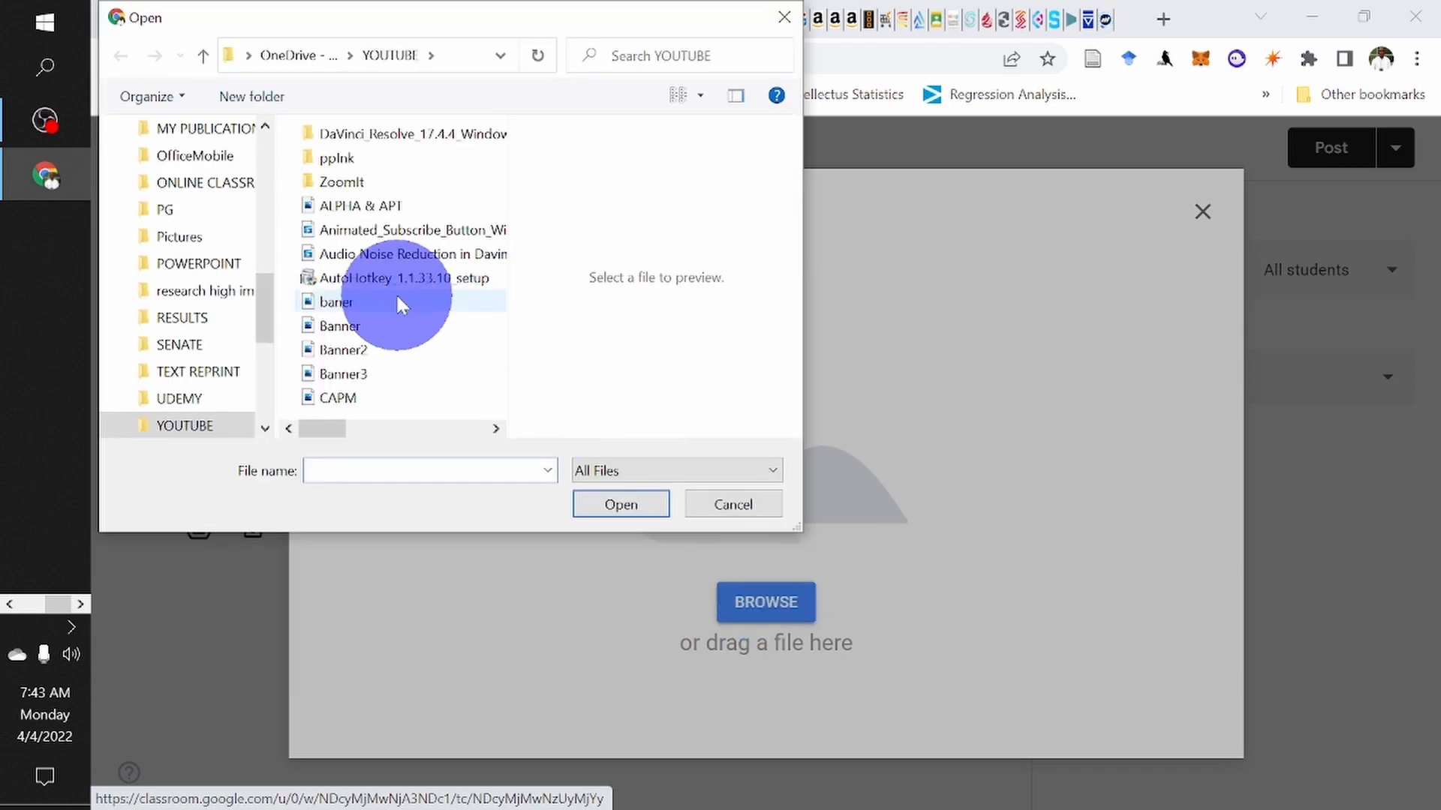
drag(267, 313, 258, 144)
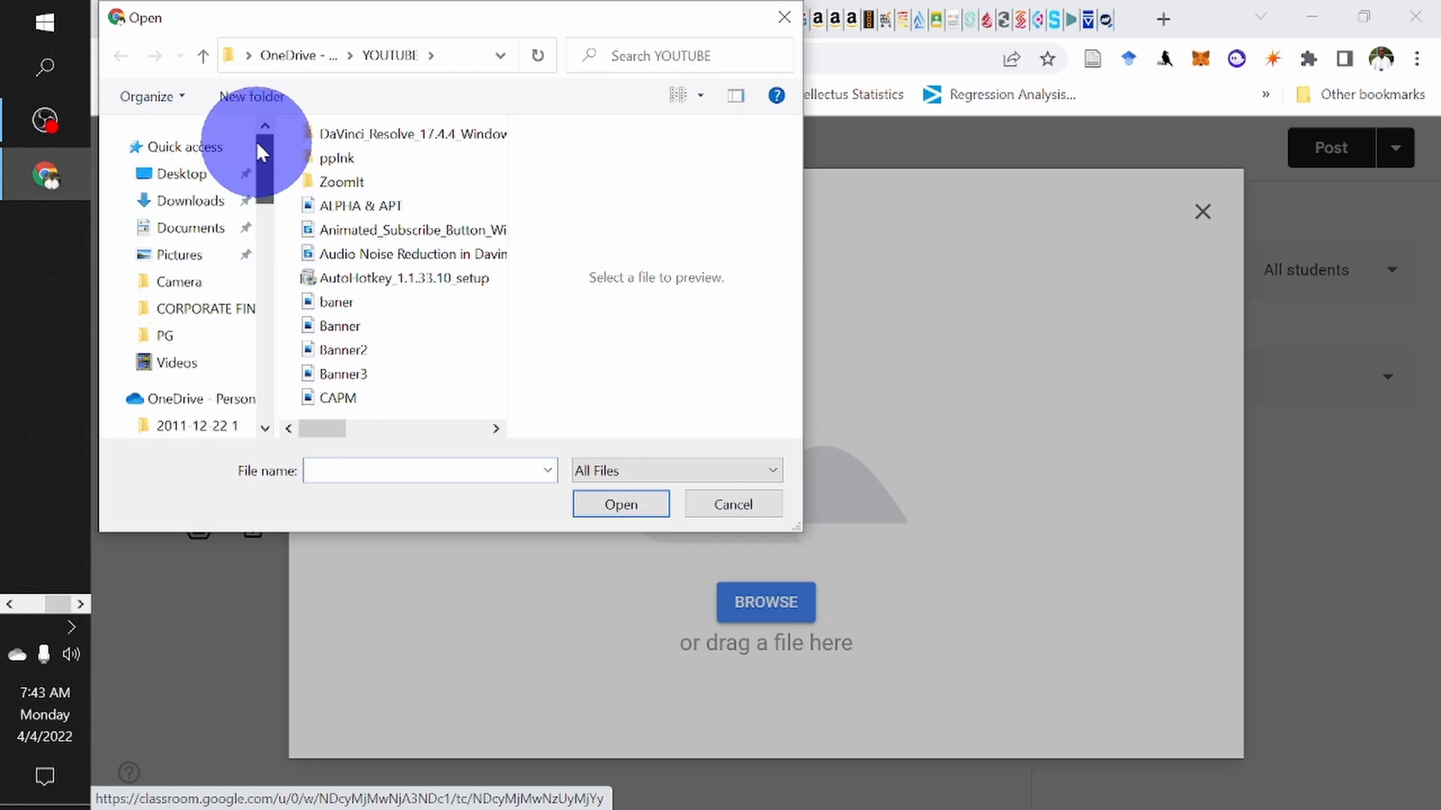
click(207, 309)
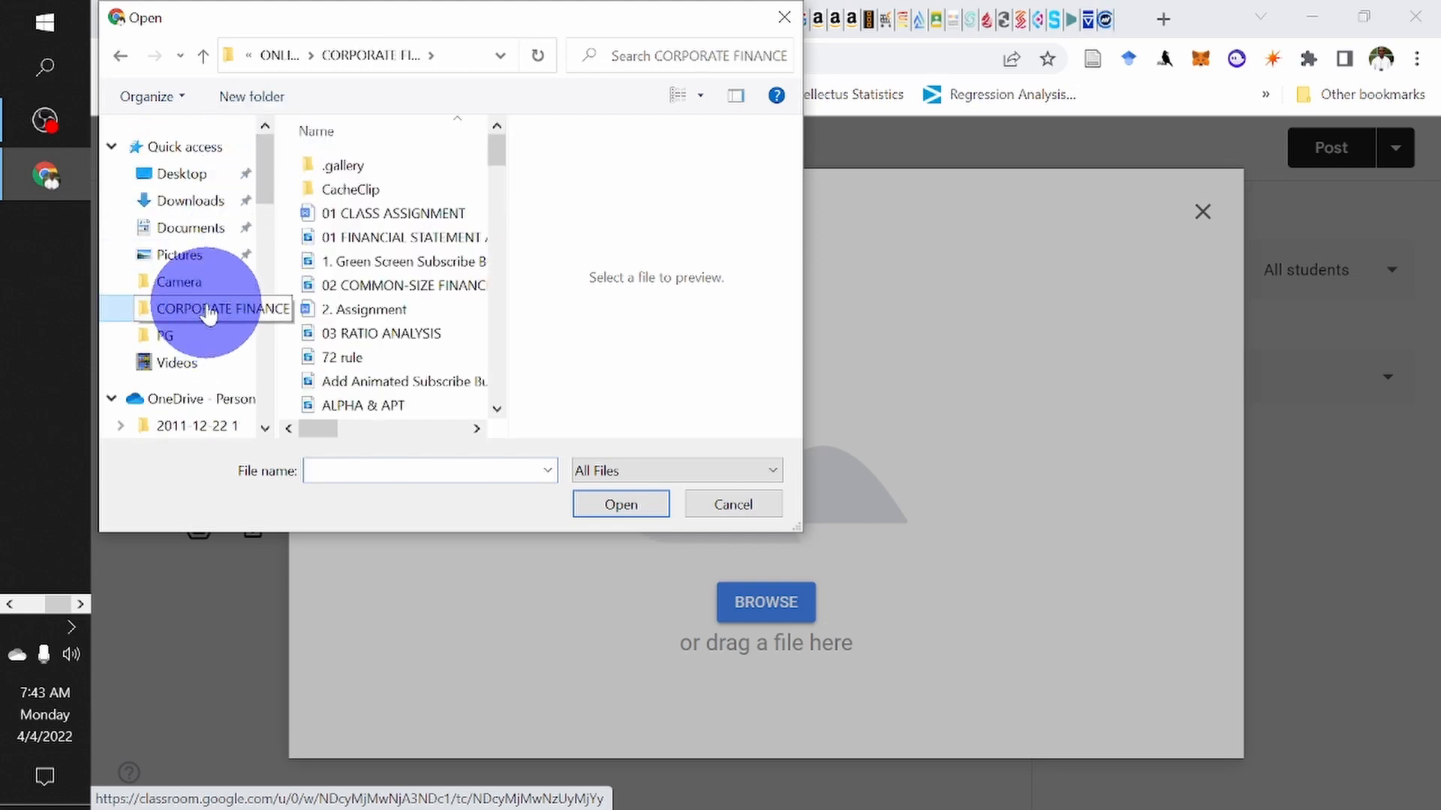
scroll(393, 300, down, 1)
scroll(393, 298, down, 7)
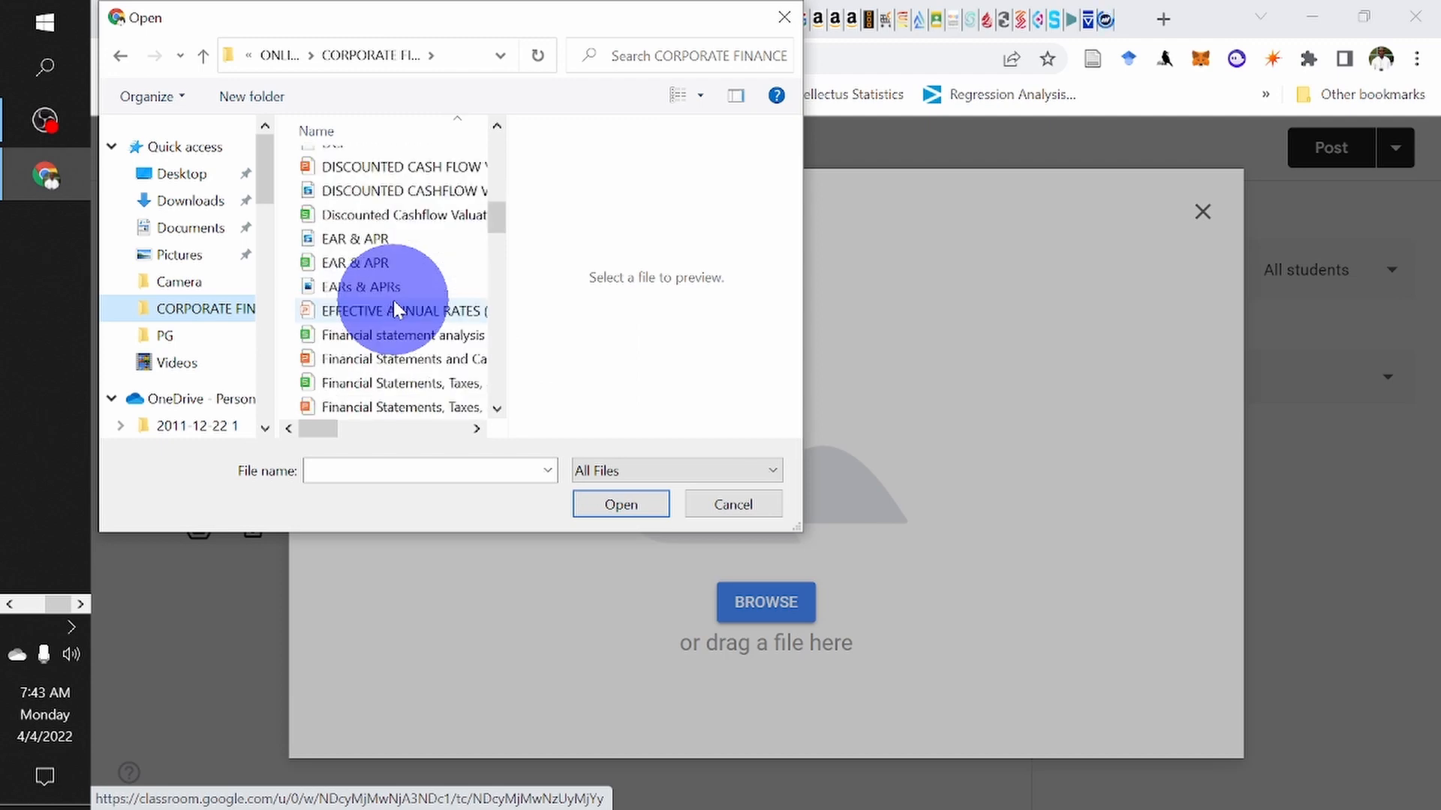
scroll(393, 301, down, 2)
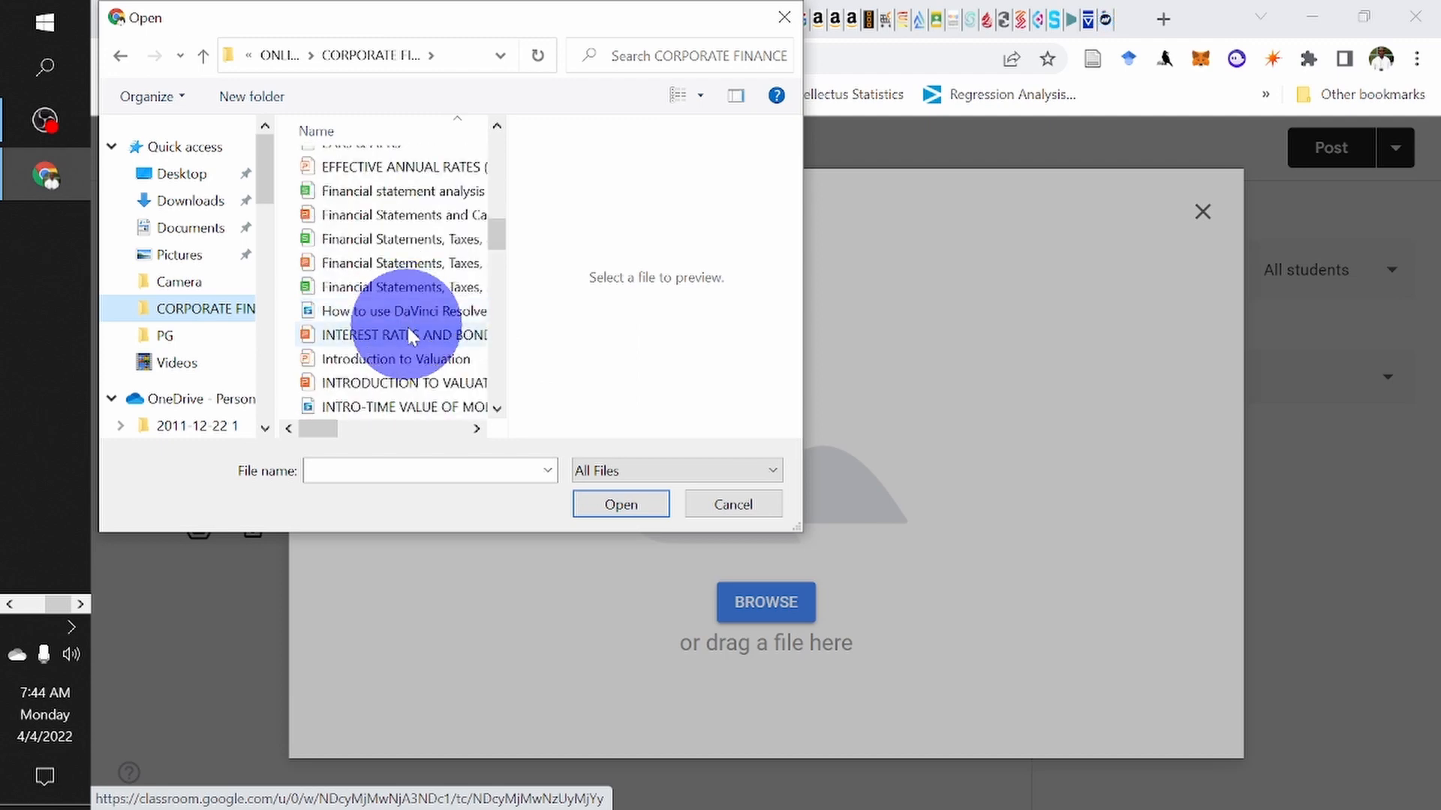
click(420, 386)
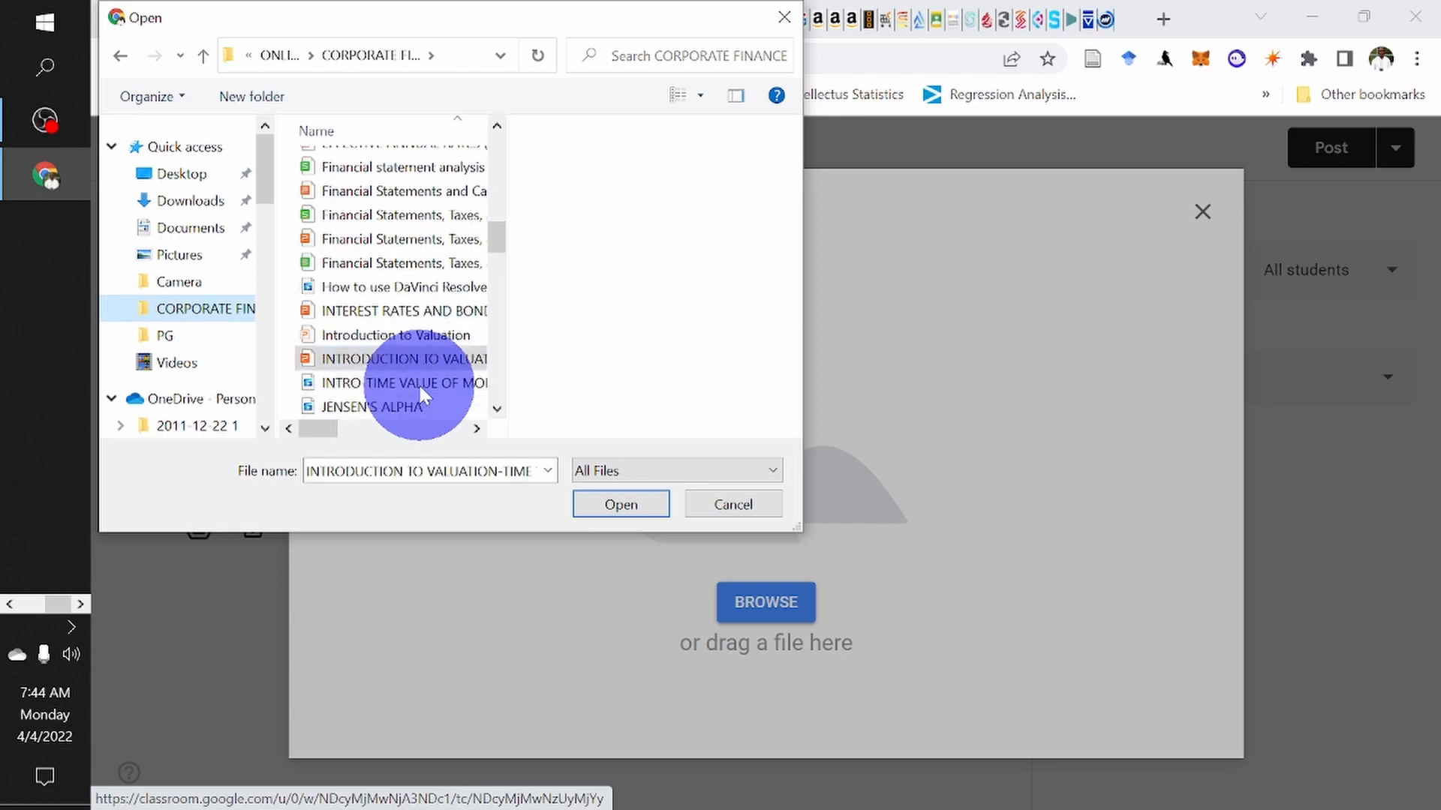
click(418, 383)
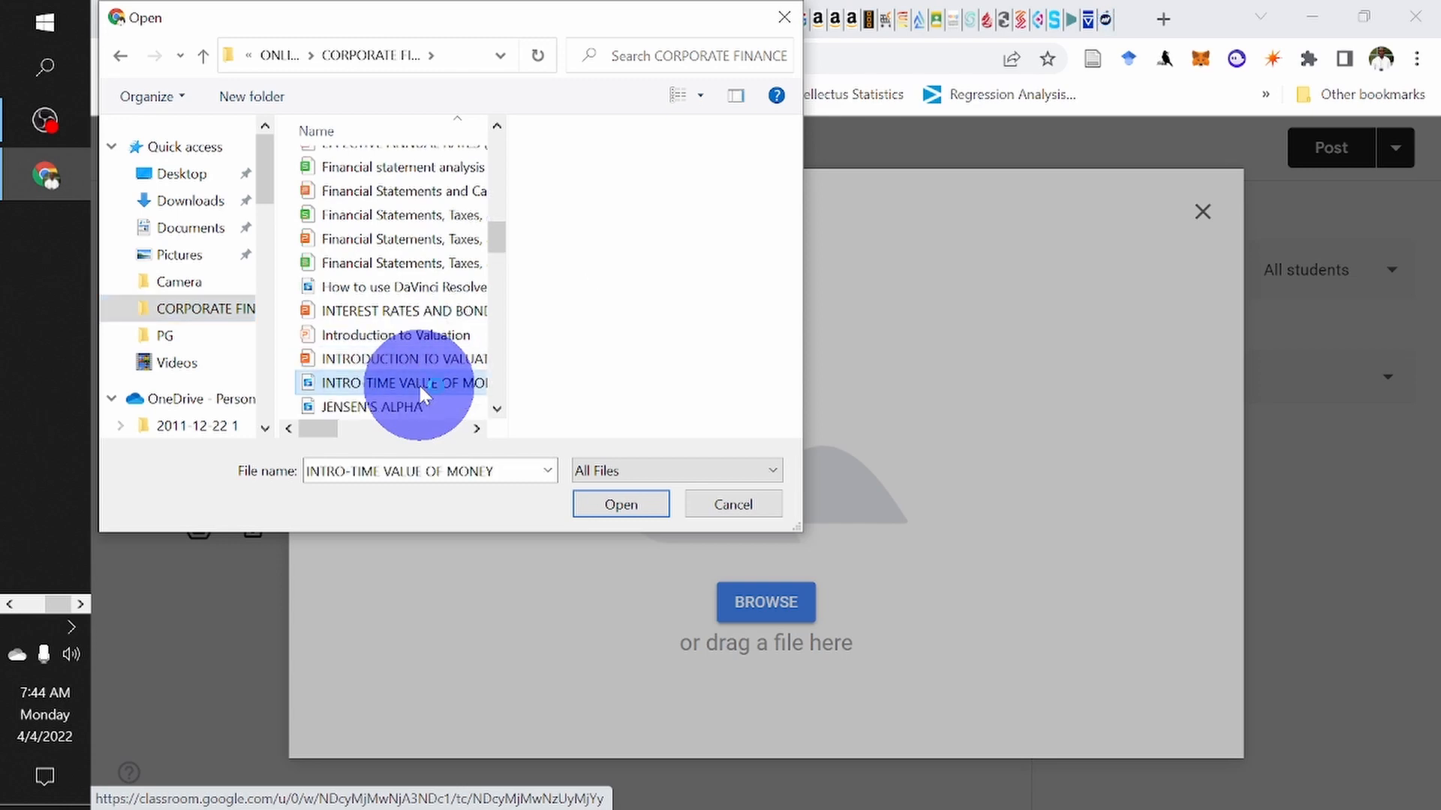
click(632, 506)
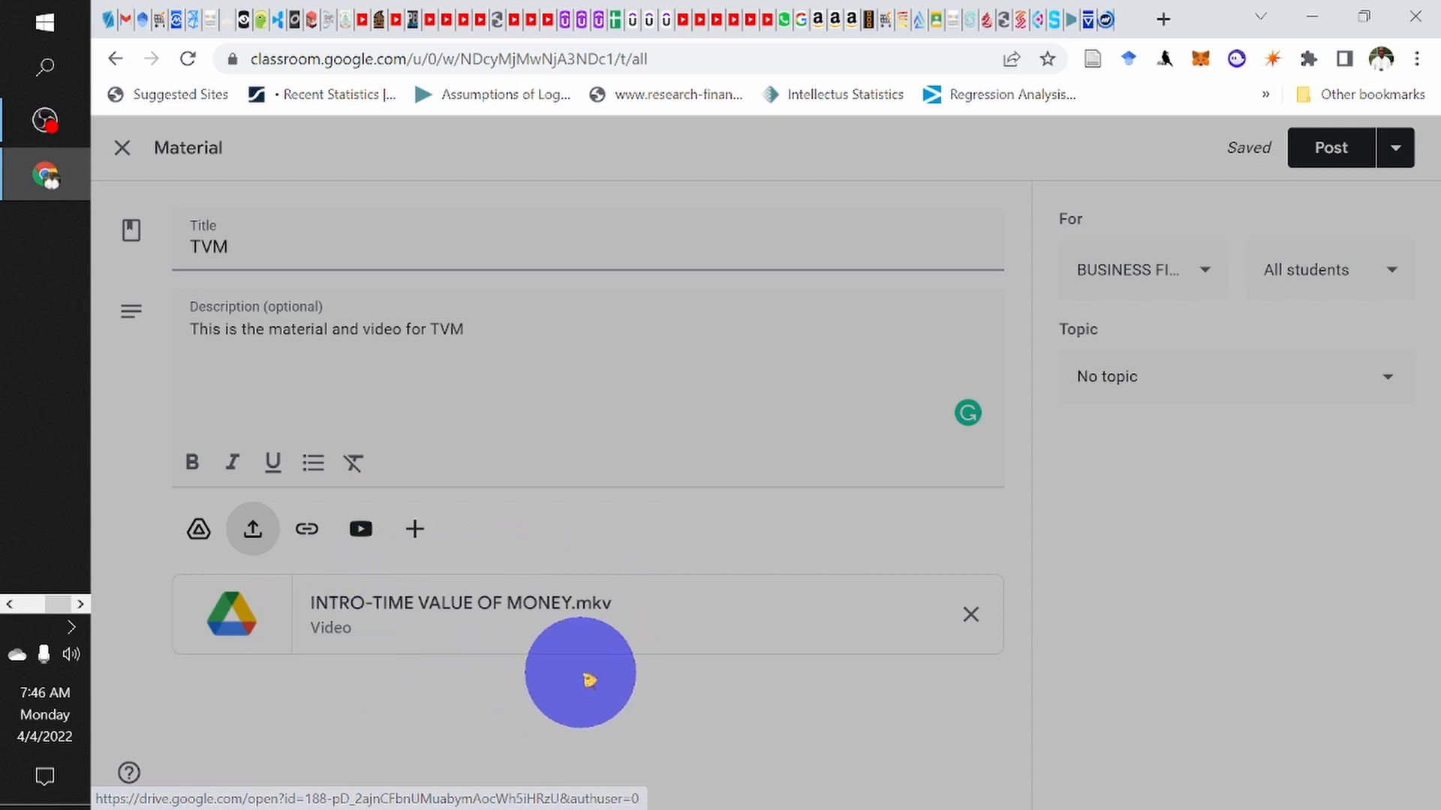
Step: Upload the PowerPoint file INTRODUCTION TO VALUATION-TIME VALUE OF MONEY from the CORPORATE FINANCE folder to the material
click(252, 531)
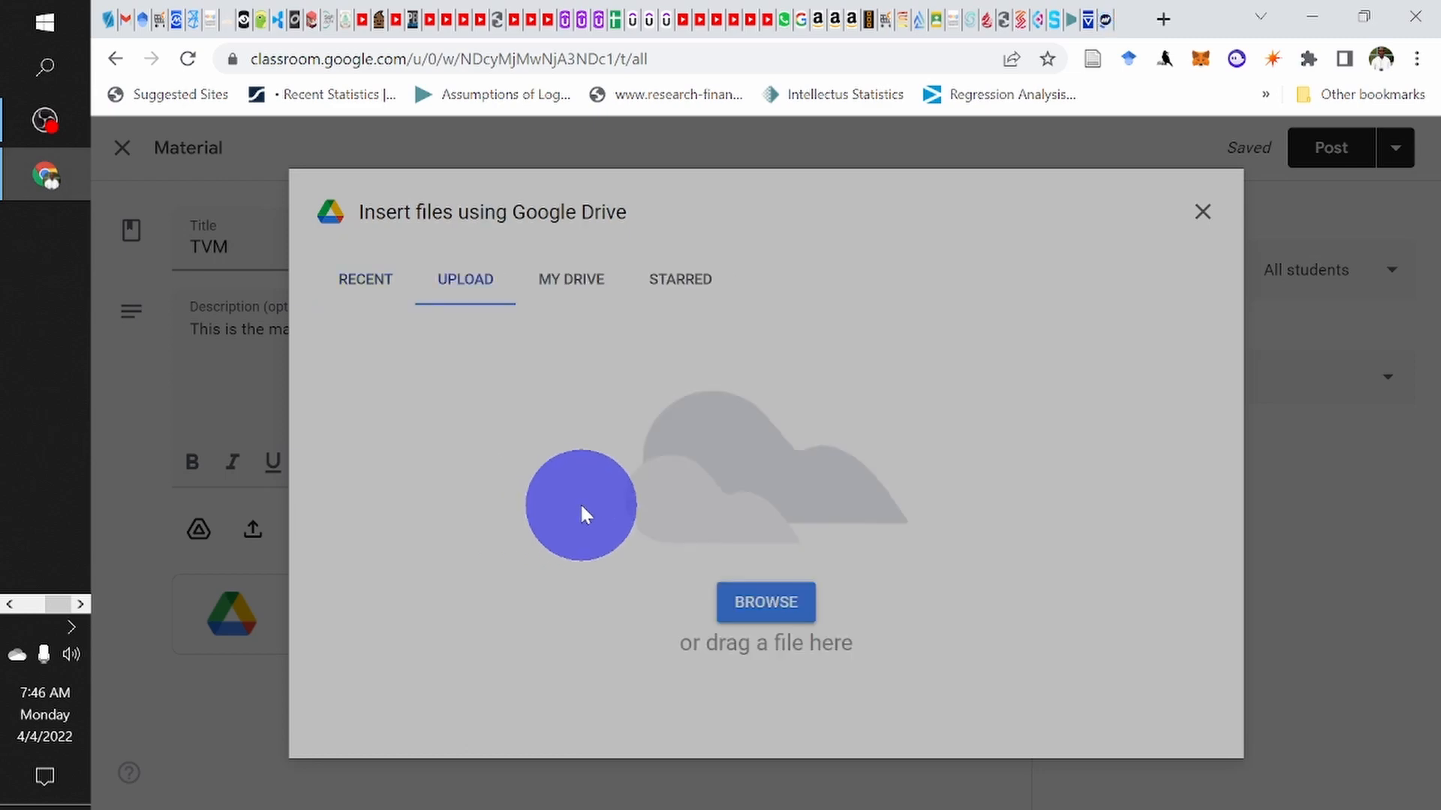
click(772, 608)
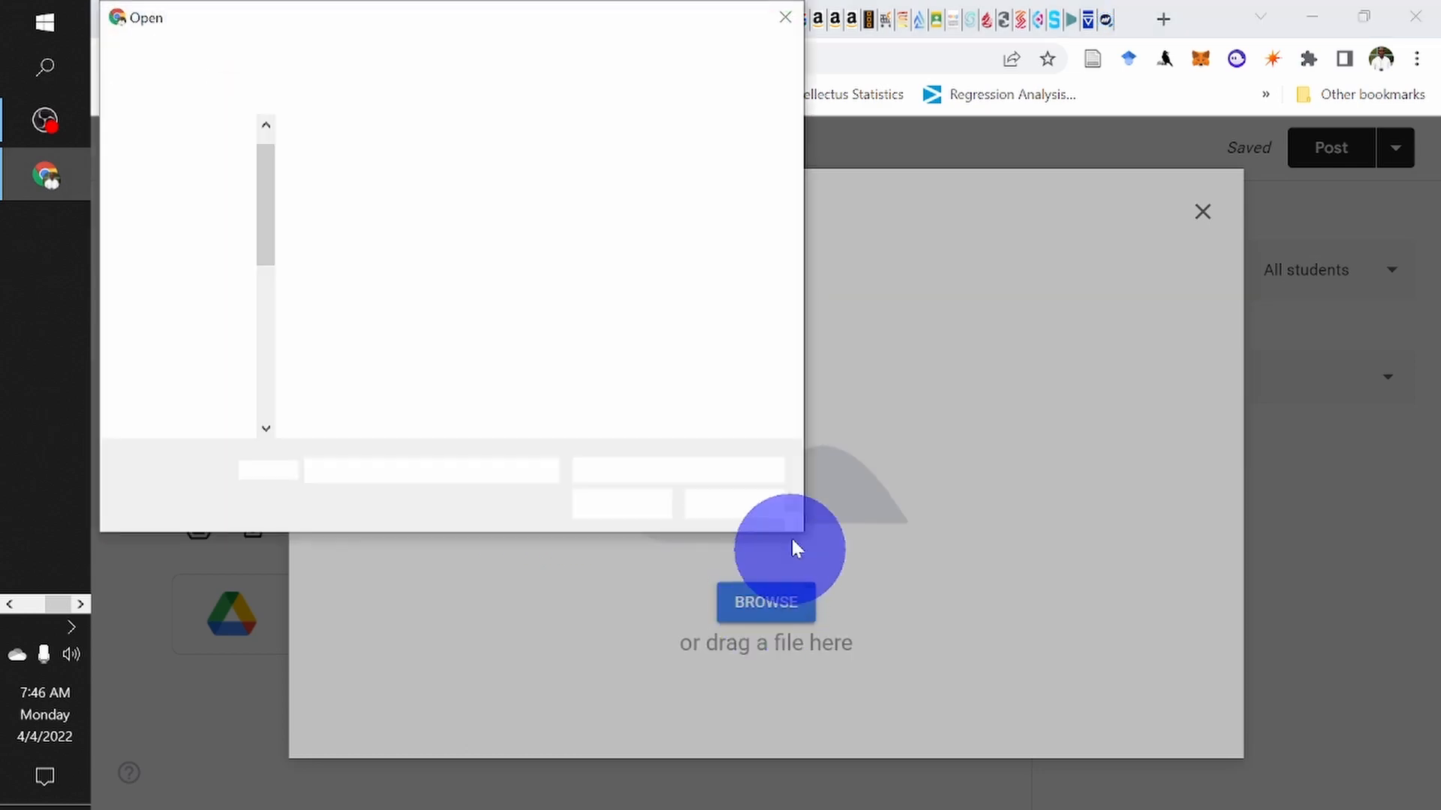
scroll(431, 344, down, 4)
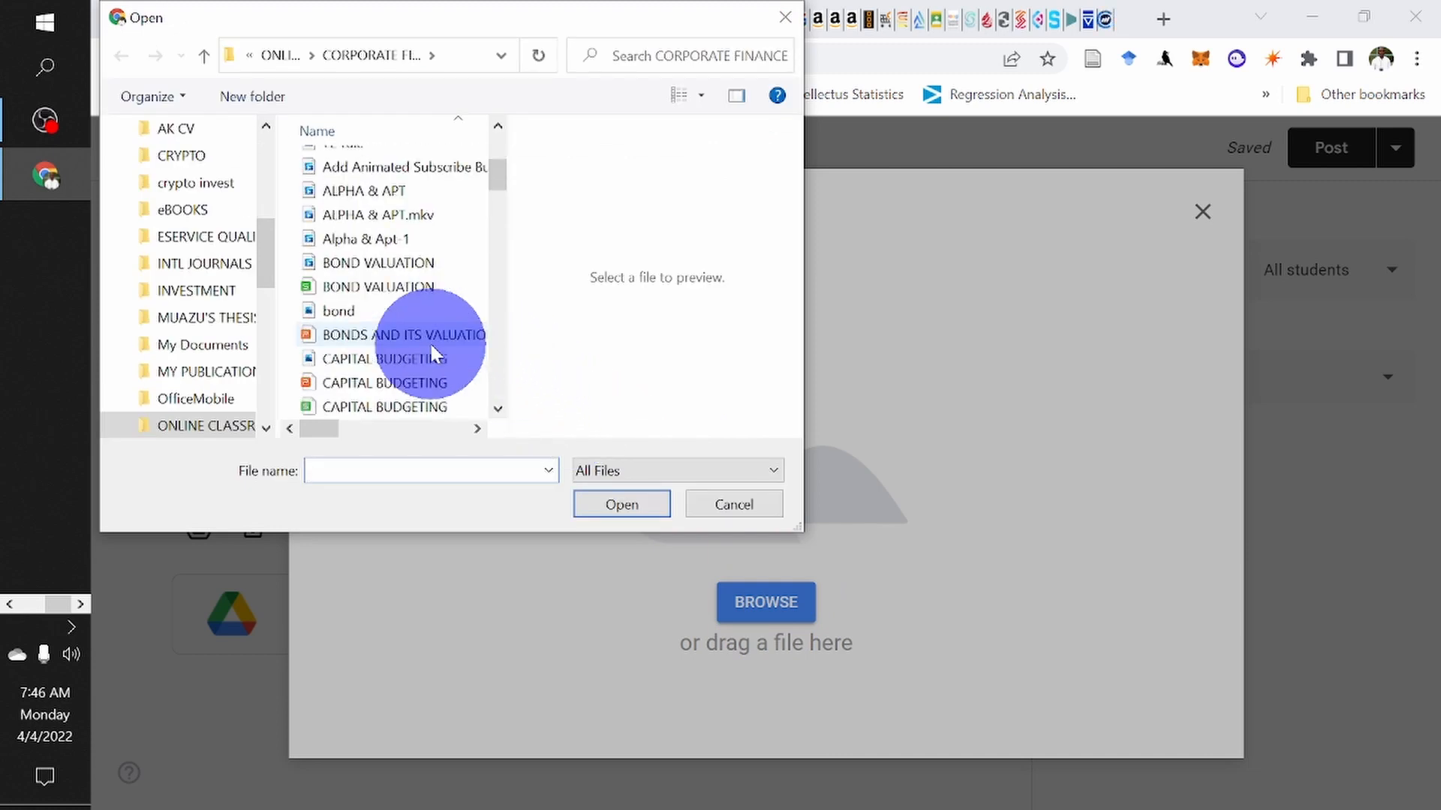
scroll(431, 346, down, 2)
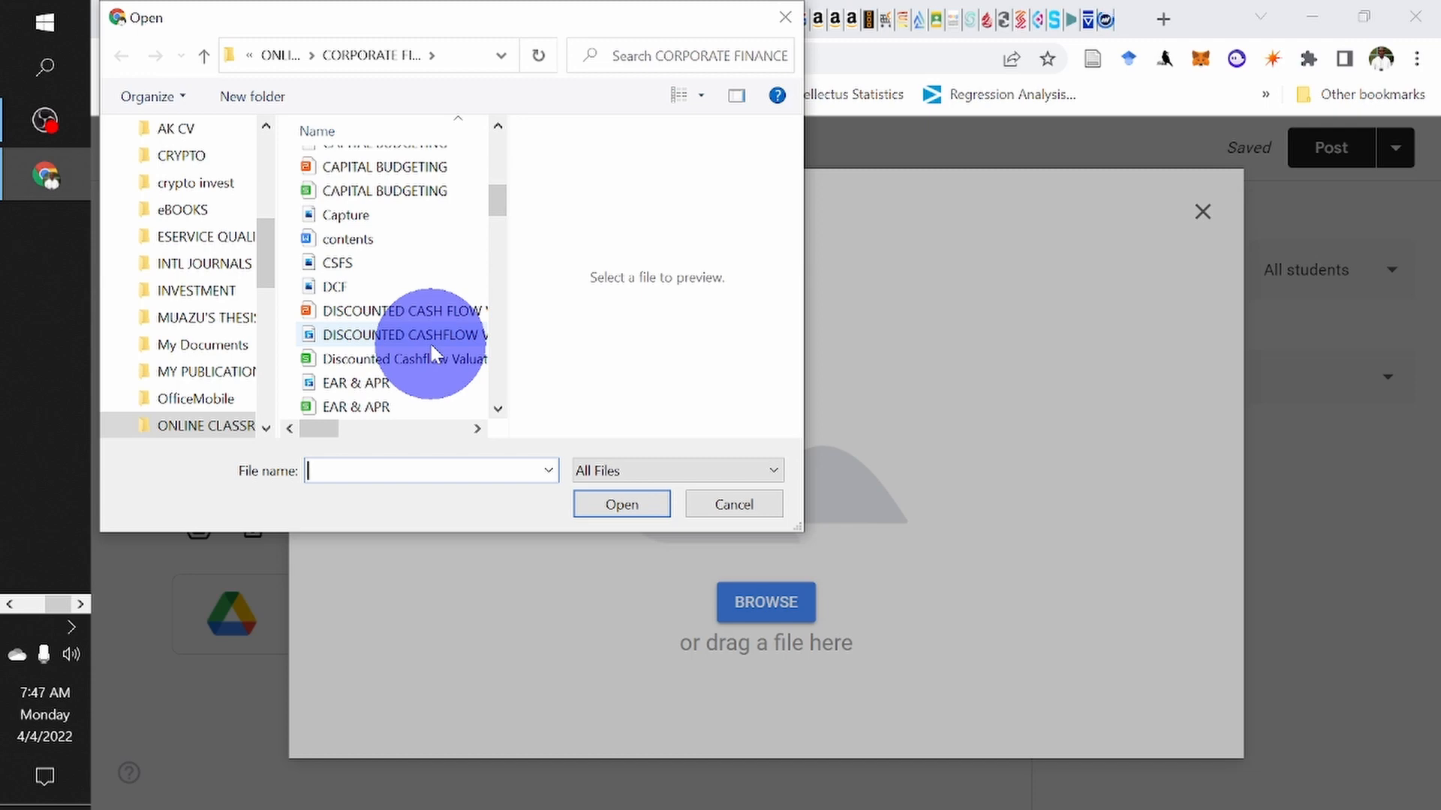
scroll(429, 341, down, 6)
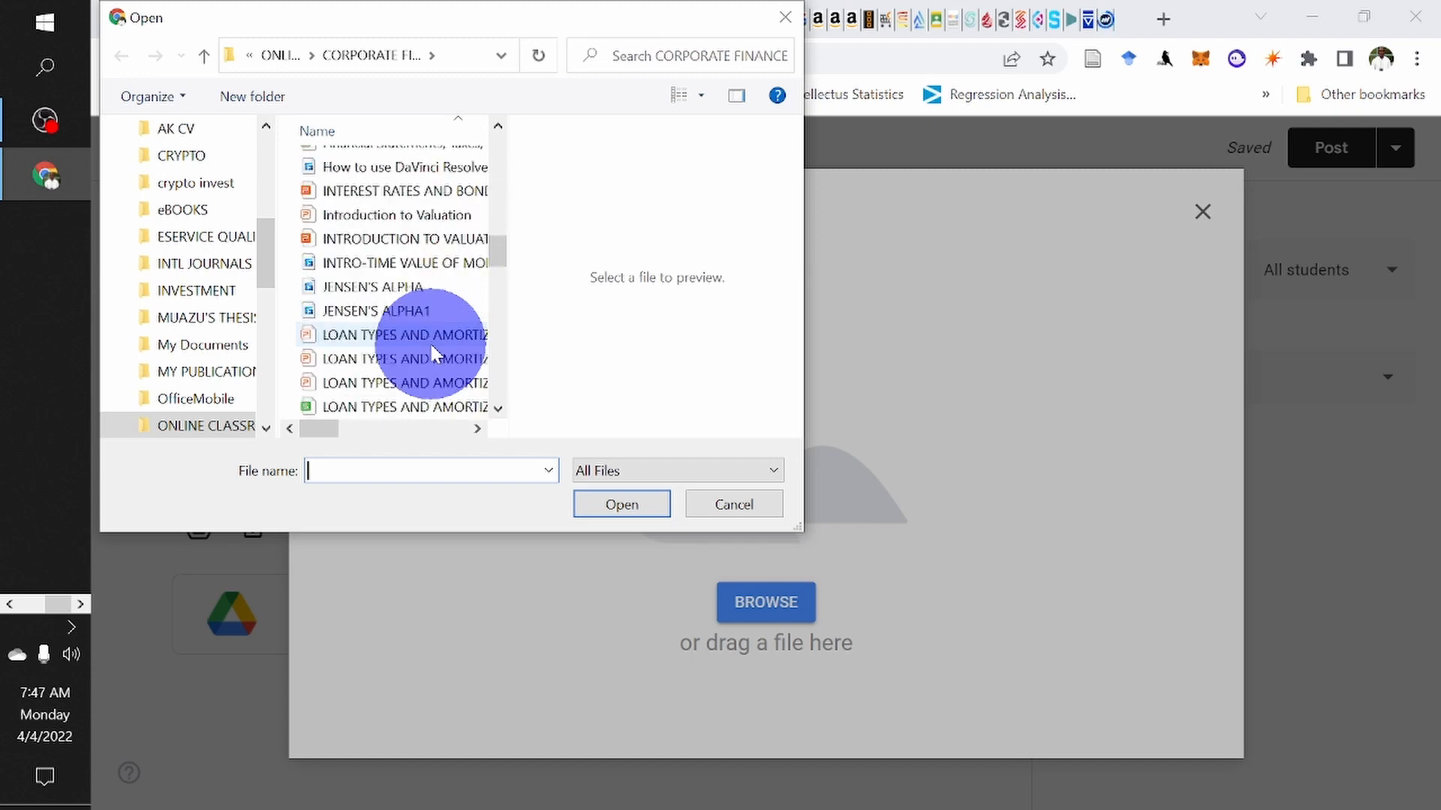
click(432, 239)
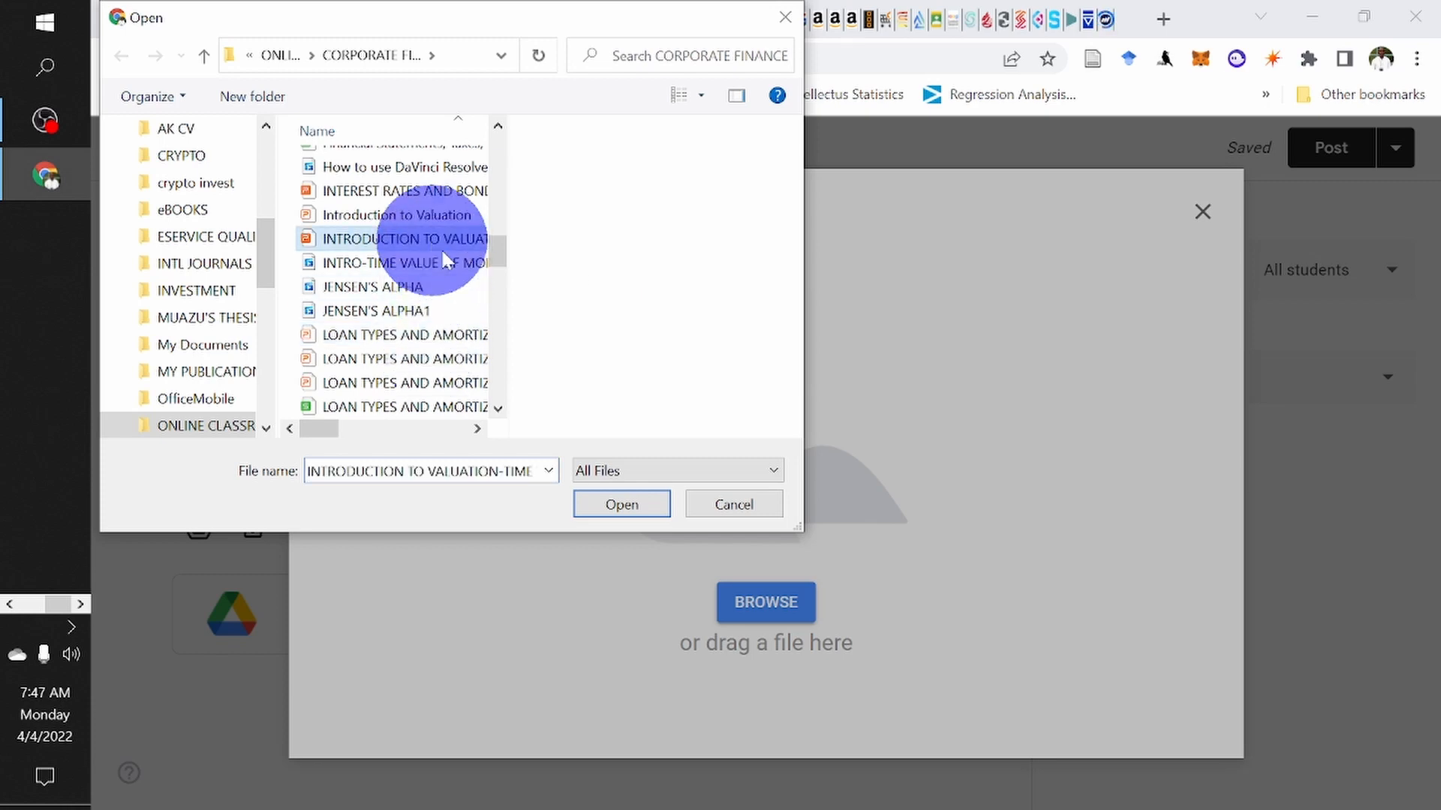
click(655, 502)
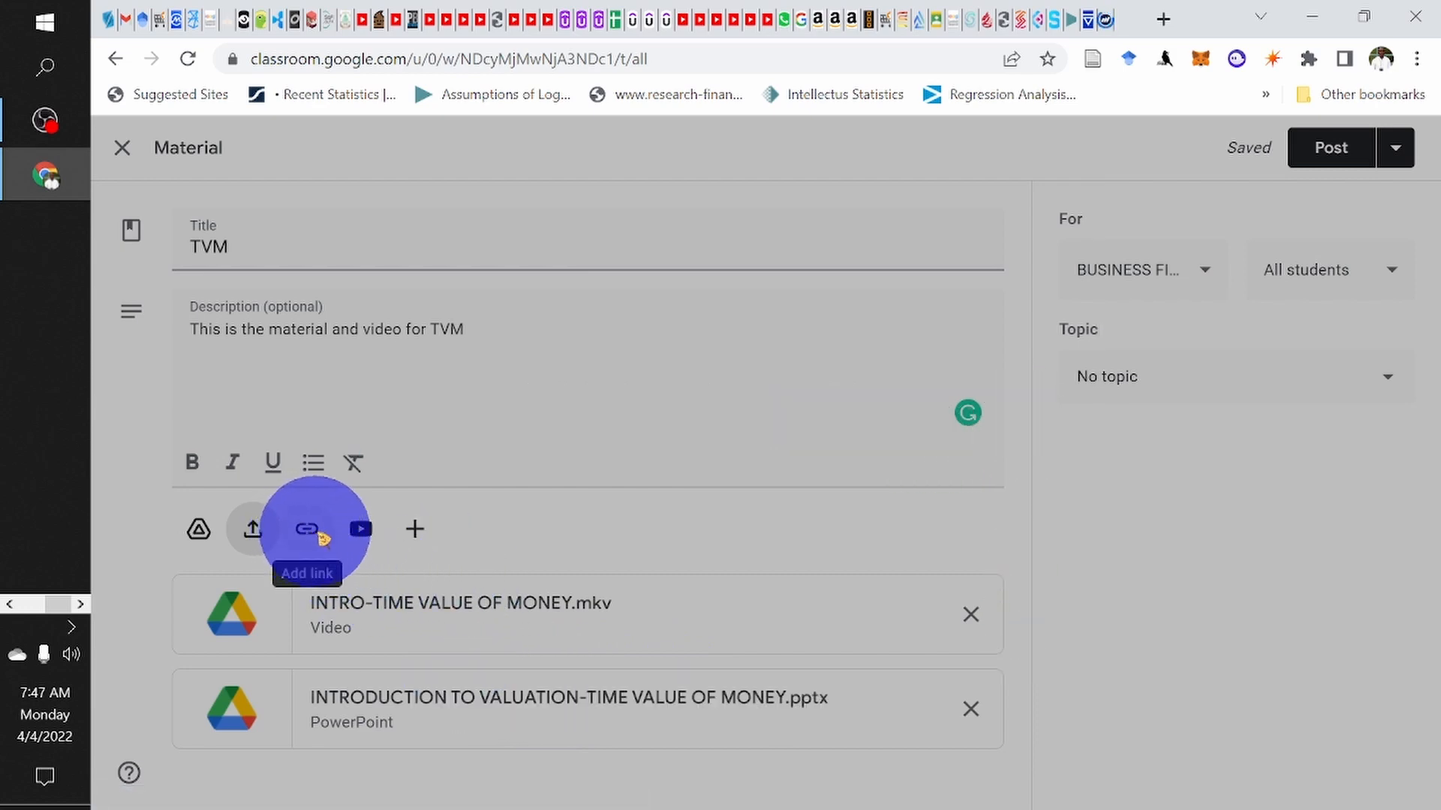
Step: Search YouTube for "datanalytica" and attach the video INTRODUCTION TO VALUATION: THE TIME VALUE OF MONEY to the material
click(361, 532)
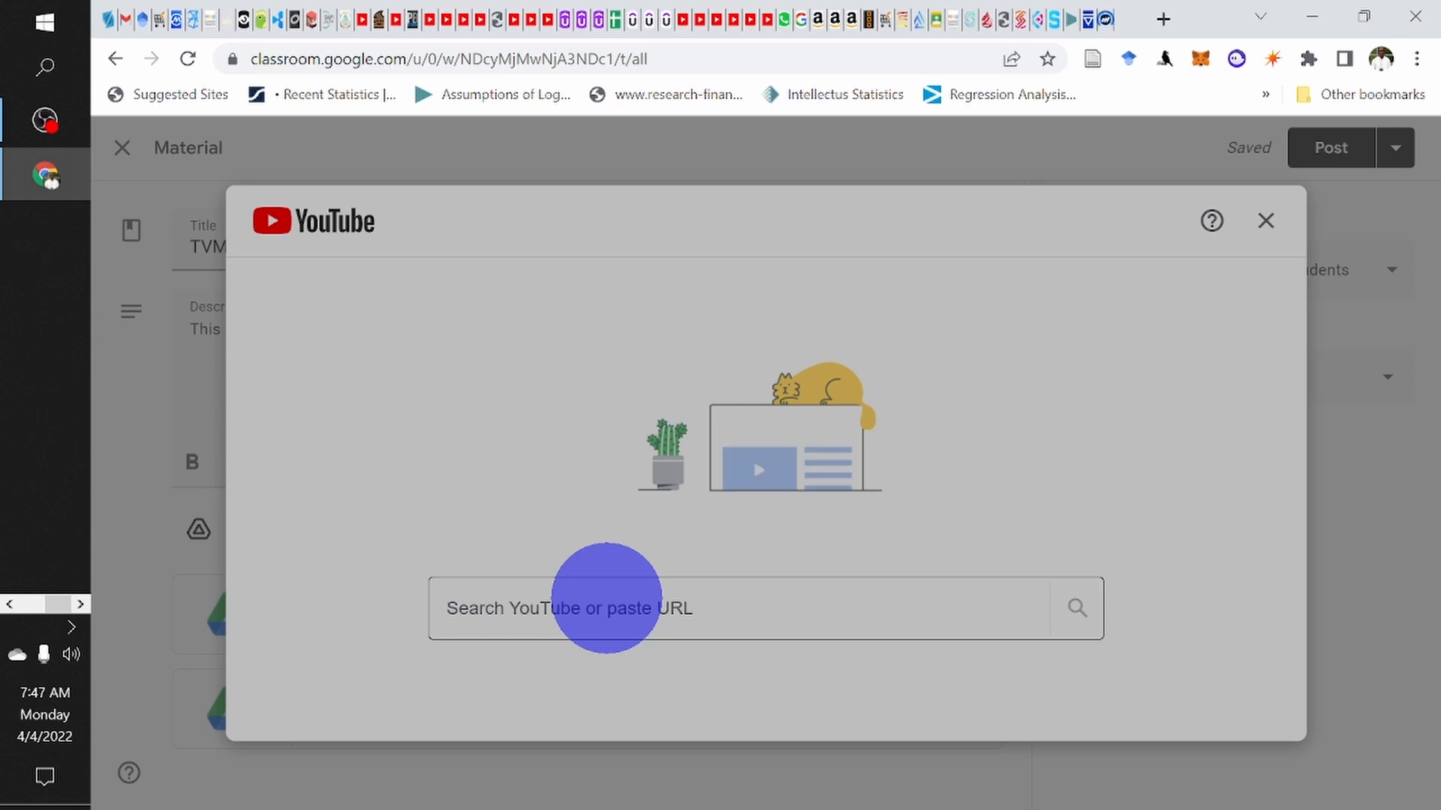
click(606, 598)
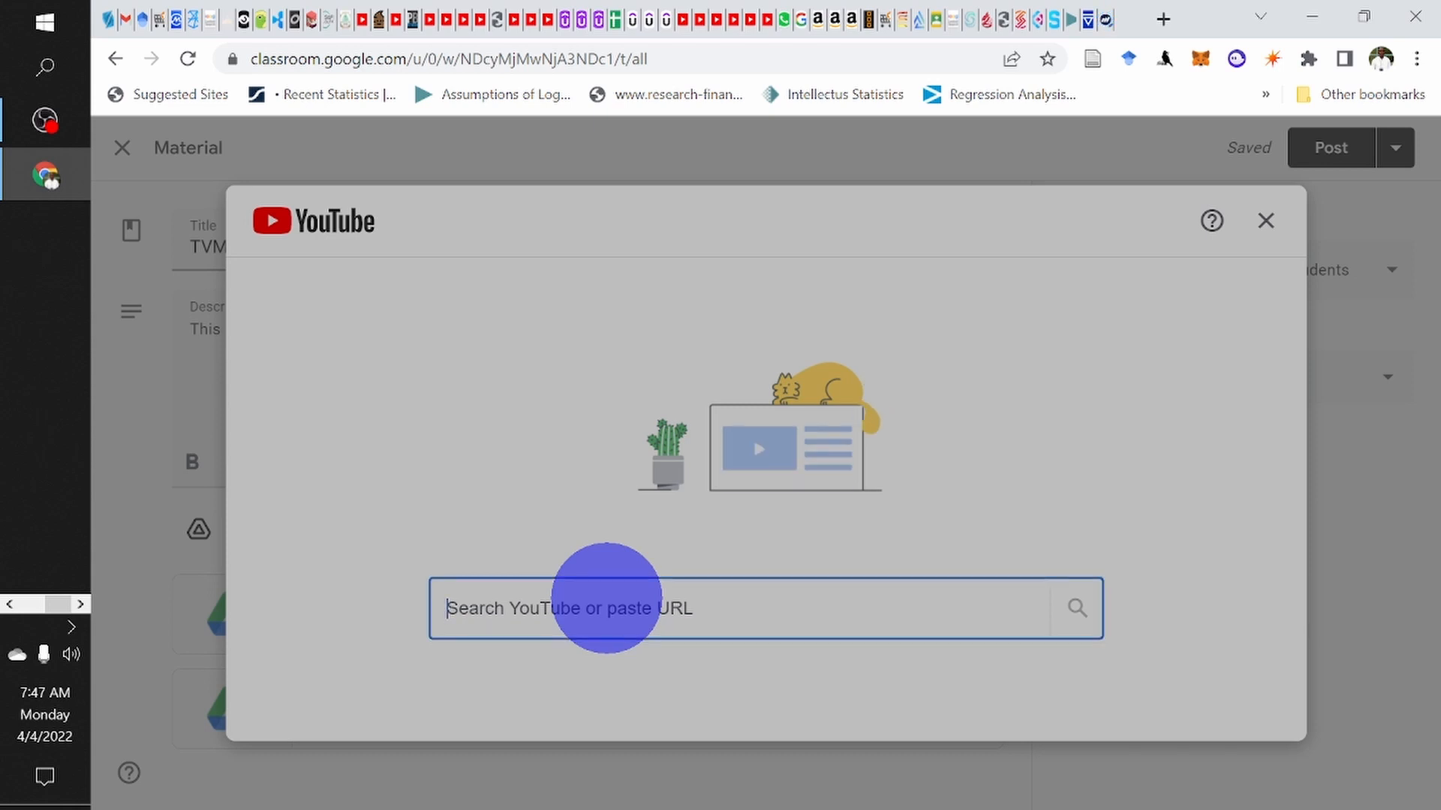
text(data)
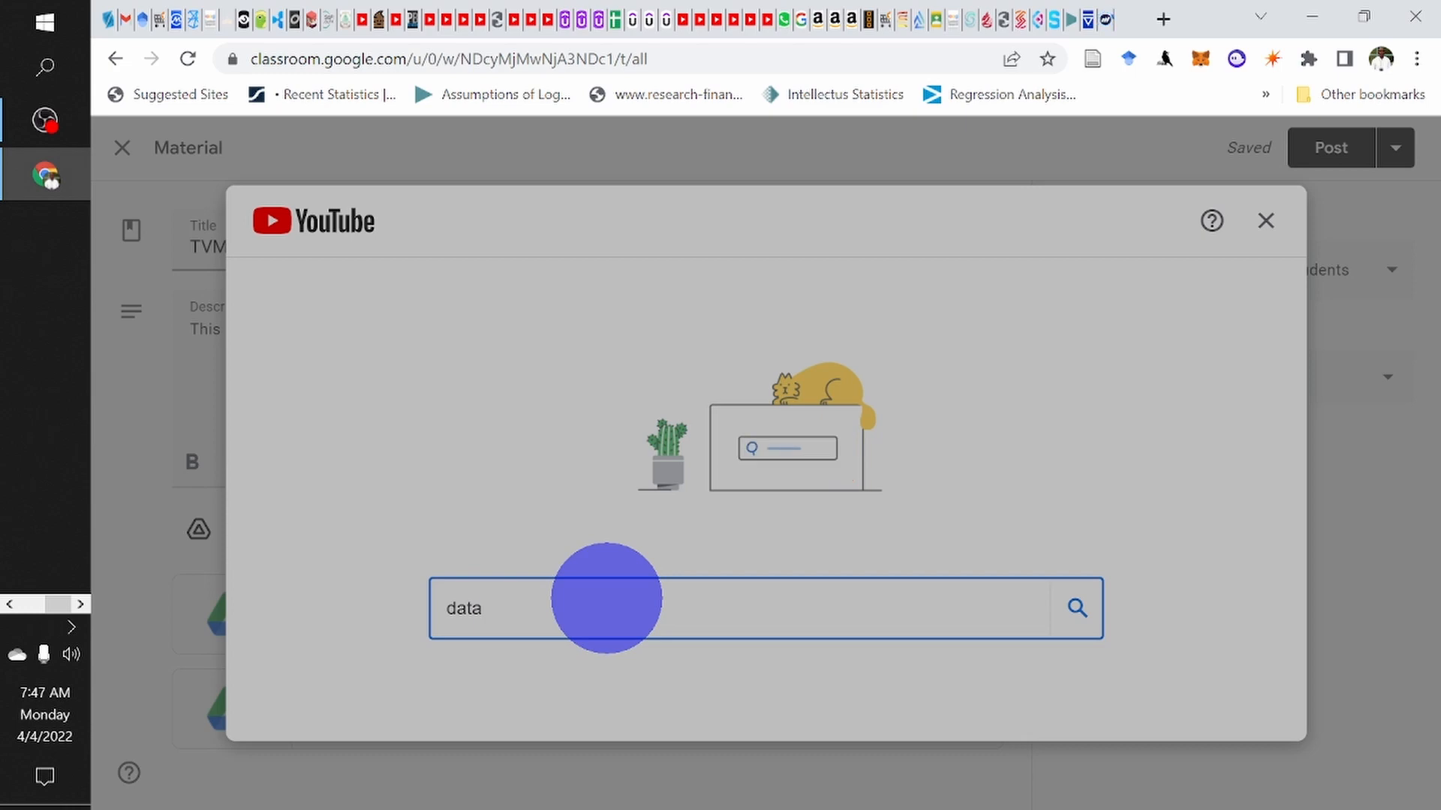
text(nalytica)
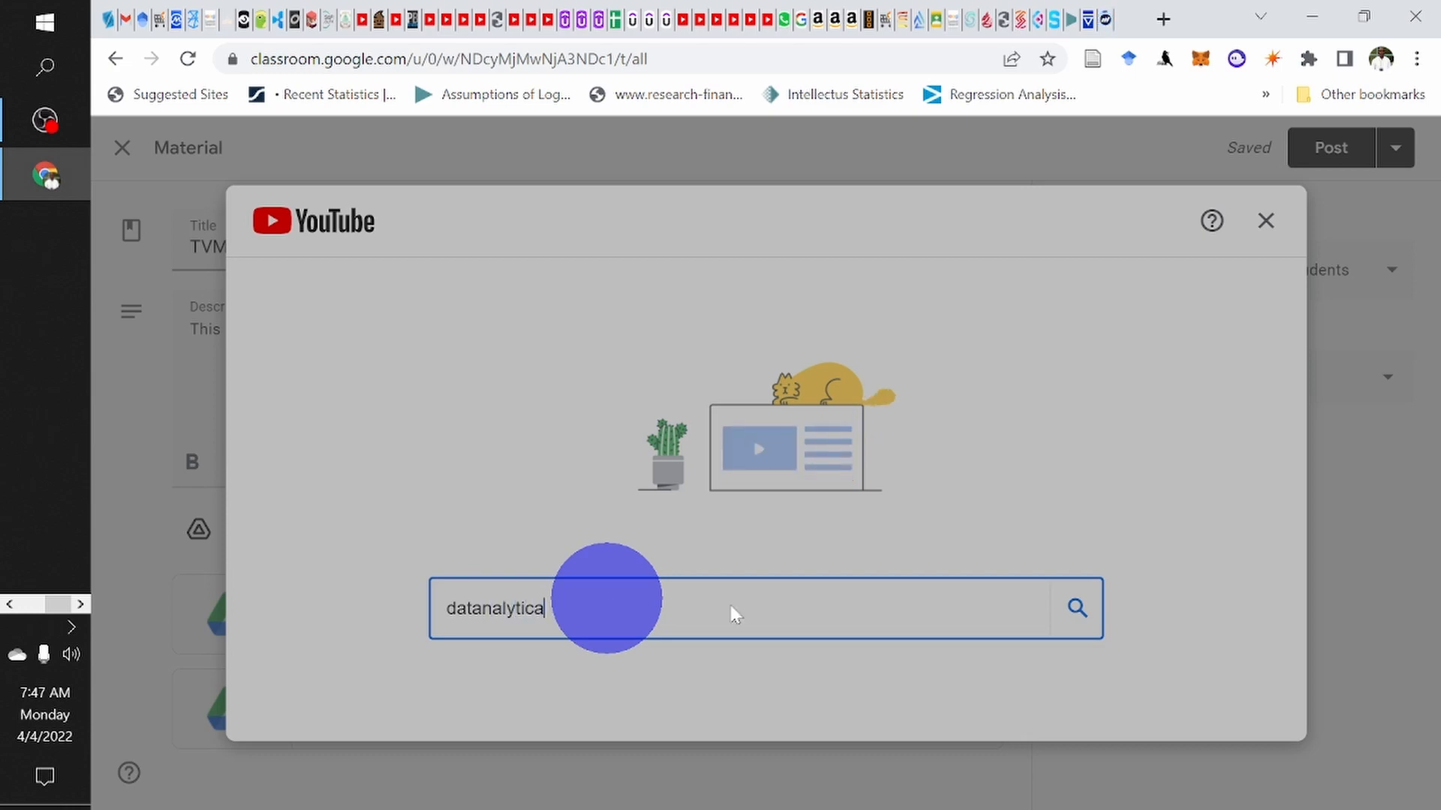
click(1078, 609)
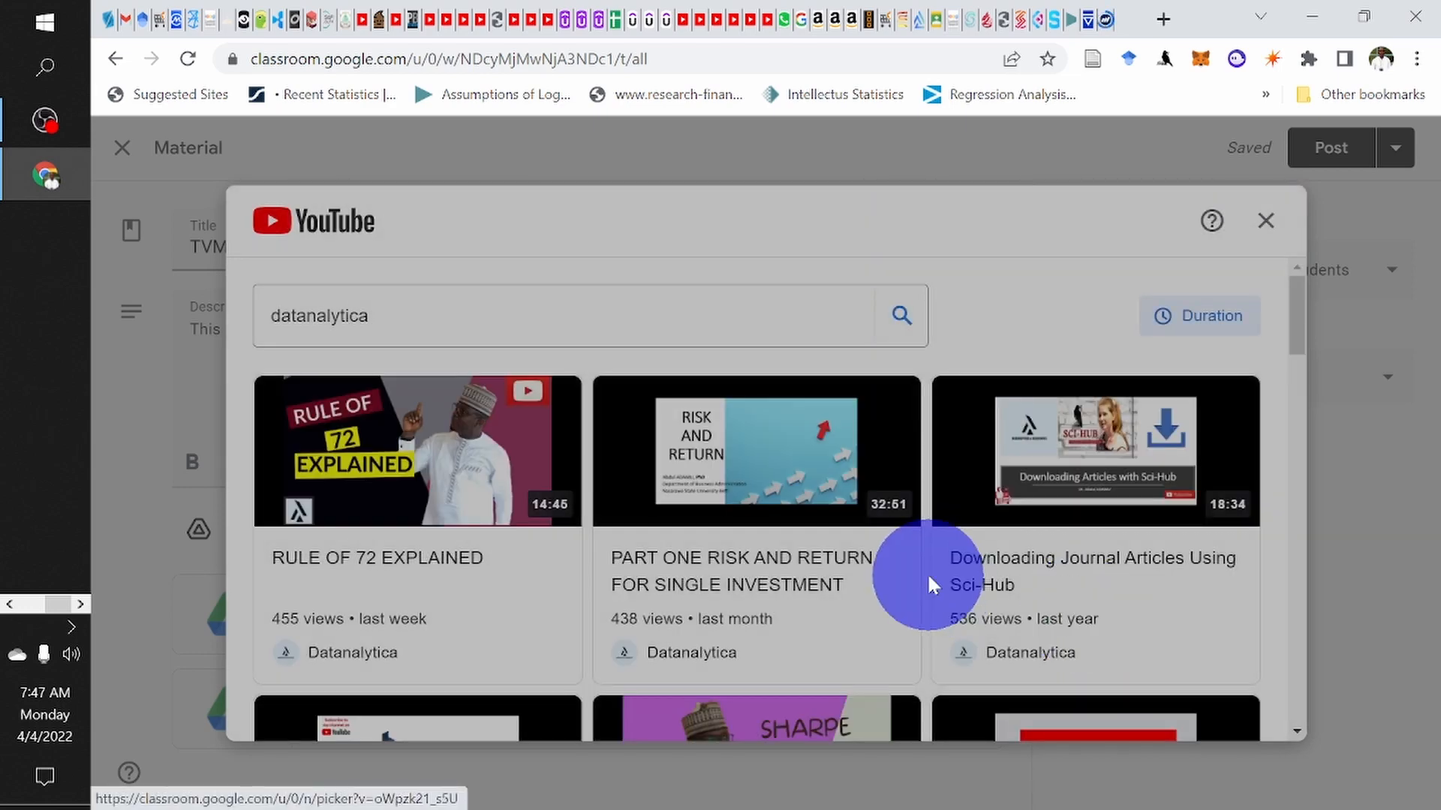
scroll(871, 582, down, 4)
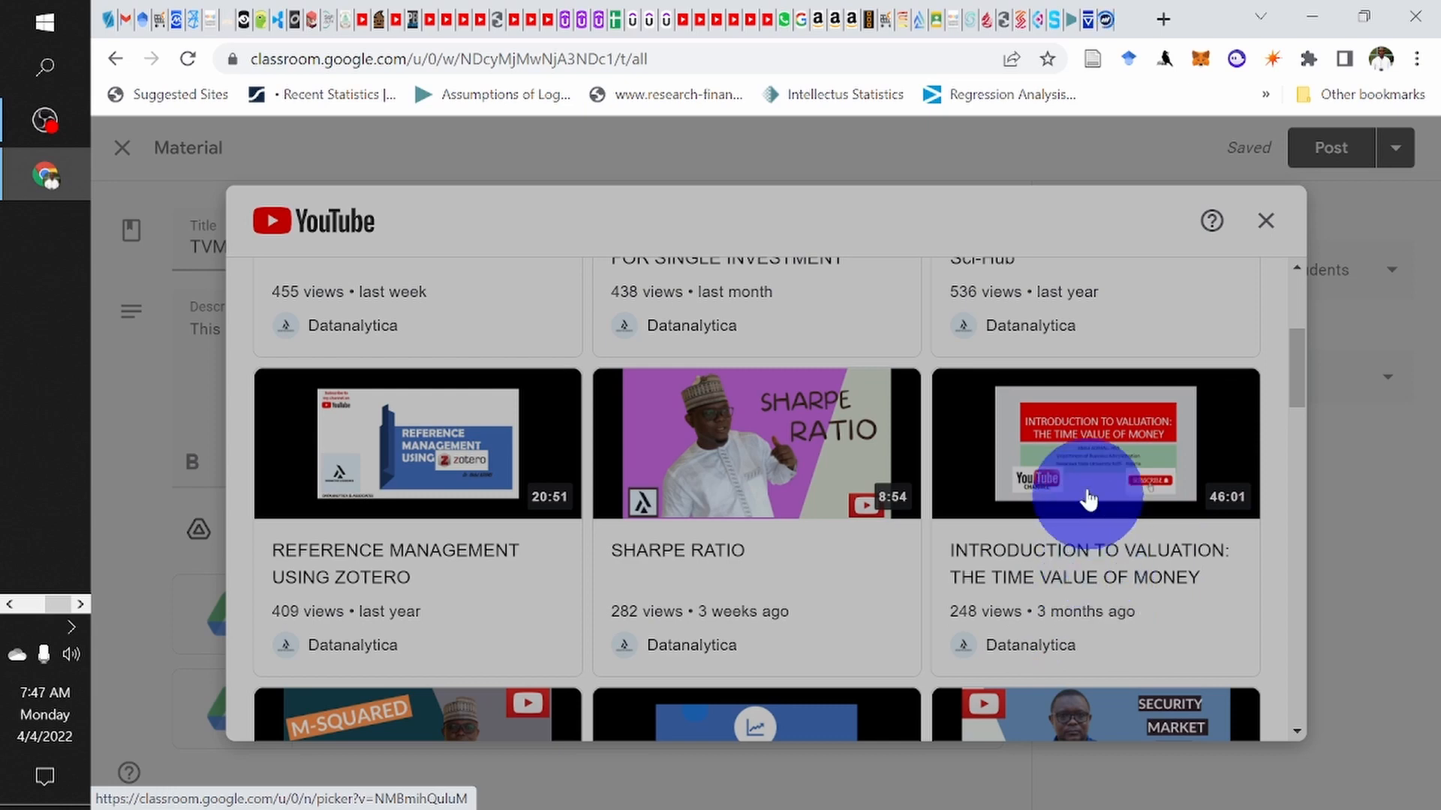
click(1075, 464)
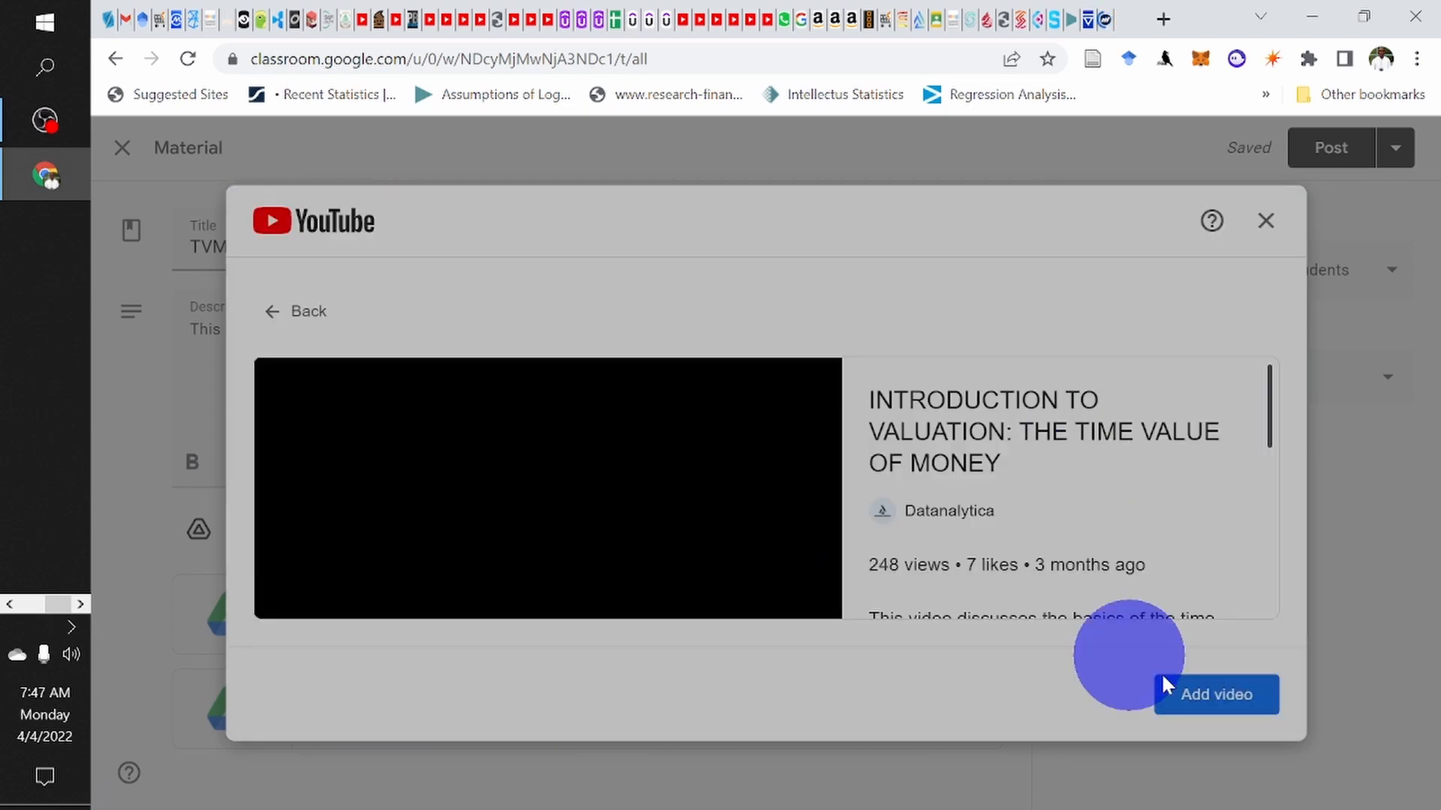
click(1186, 698)
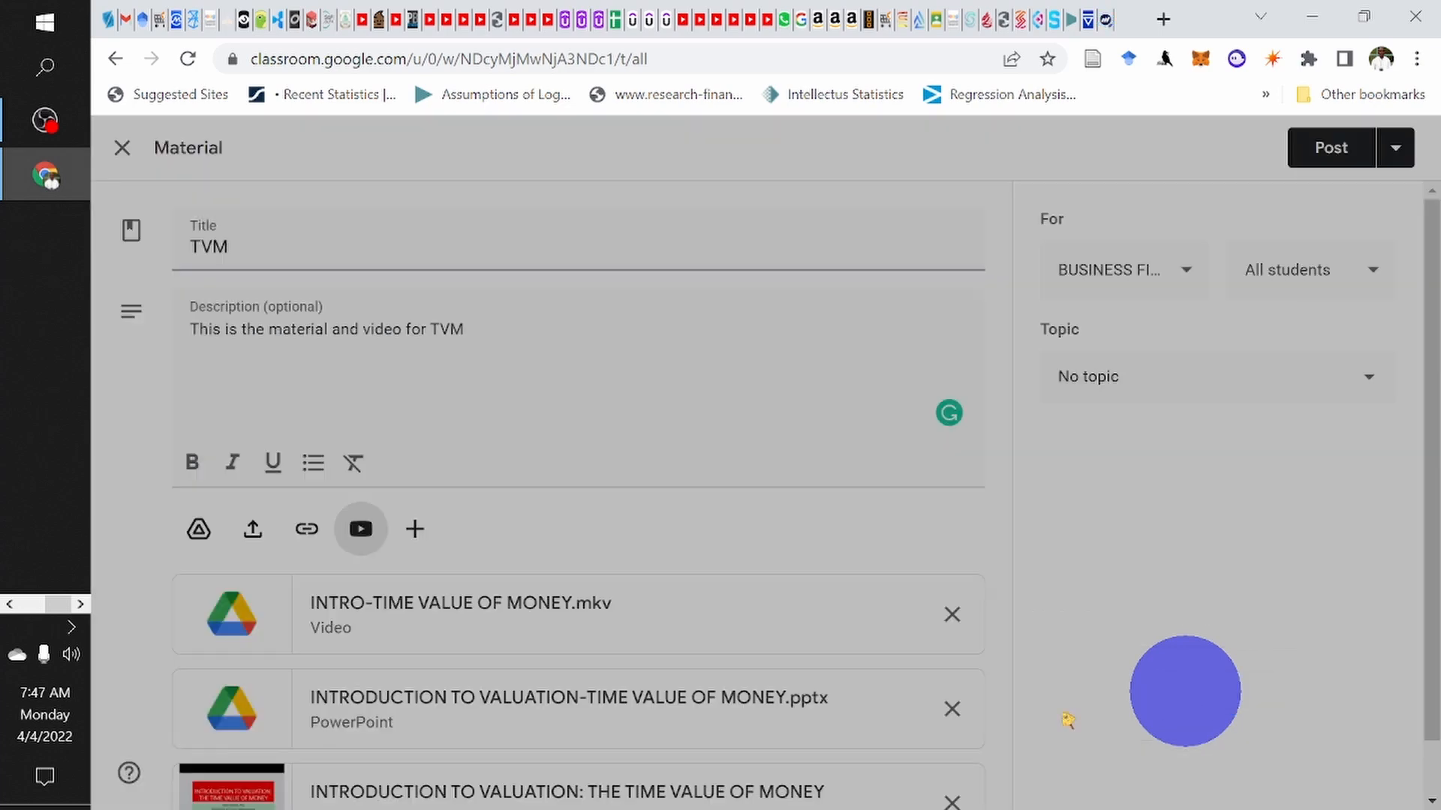
Step: File the TVM material under the VALUATION topic and post it
scroll(713, 739, down, 1)
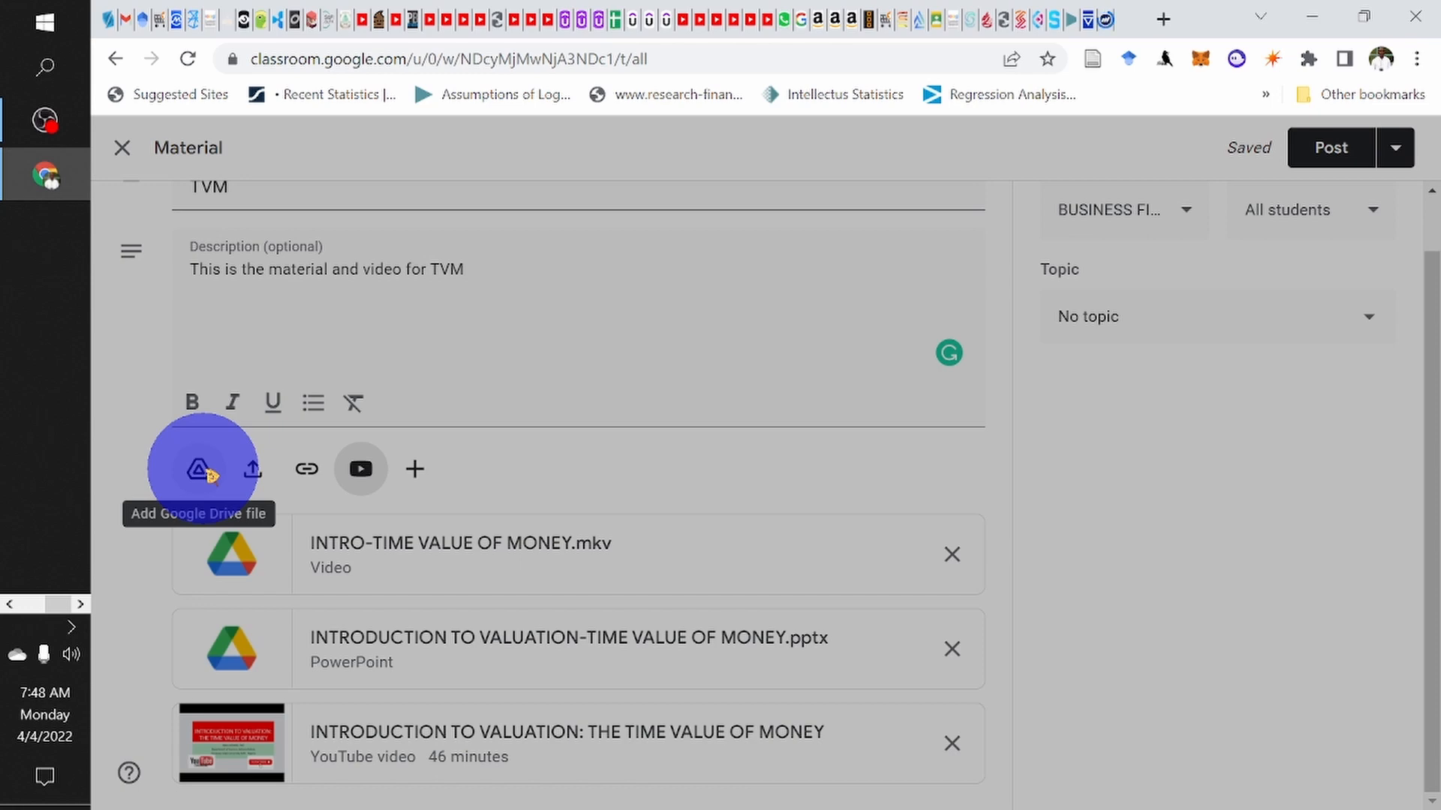
scroll(603, 518, up, 1)
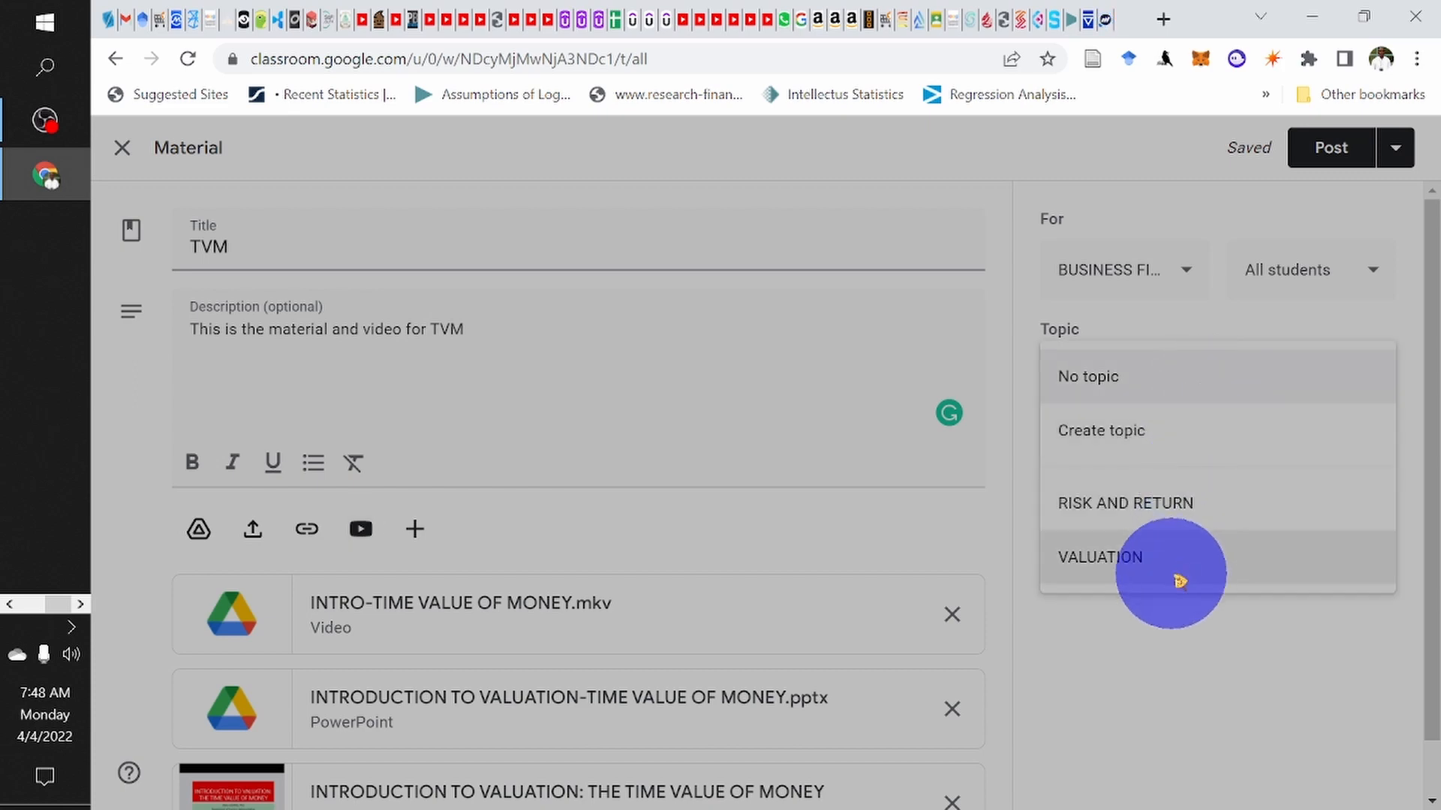
click(1179, 564)
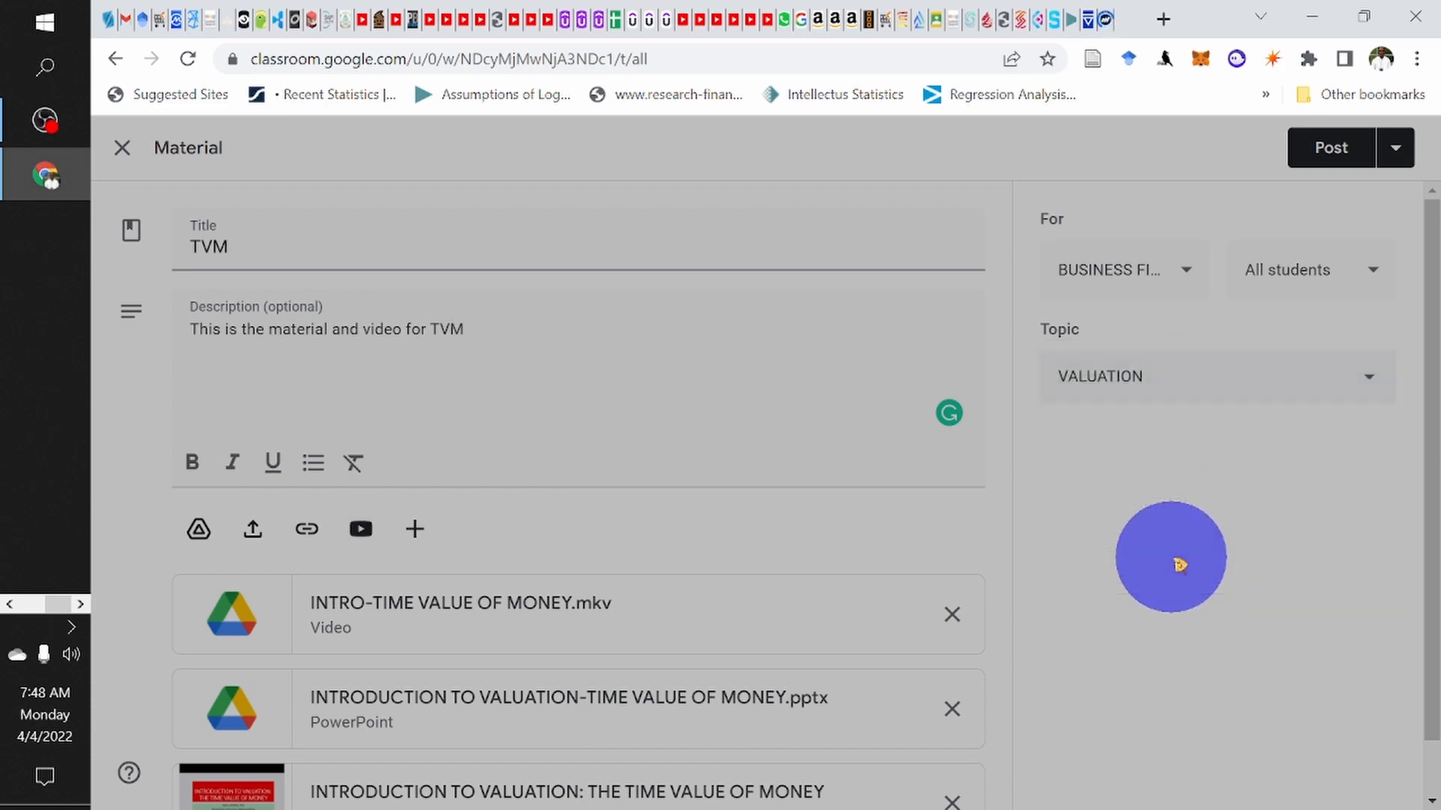
click(1334, 162)
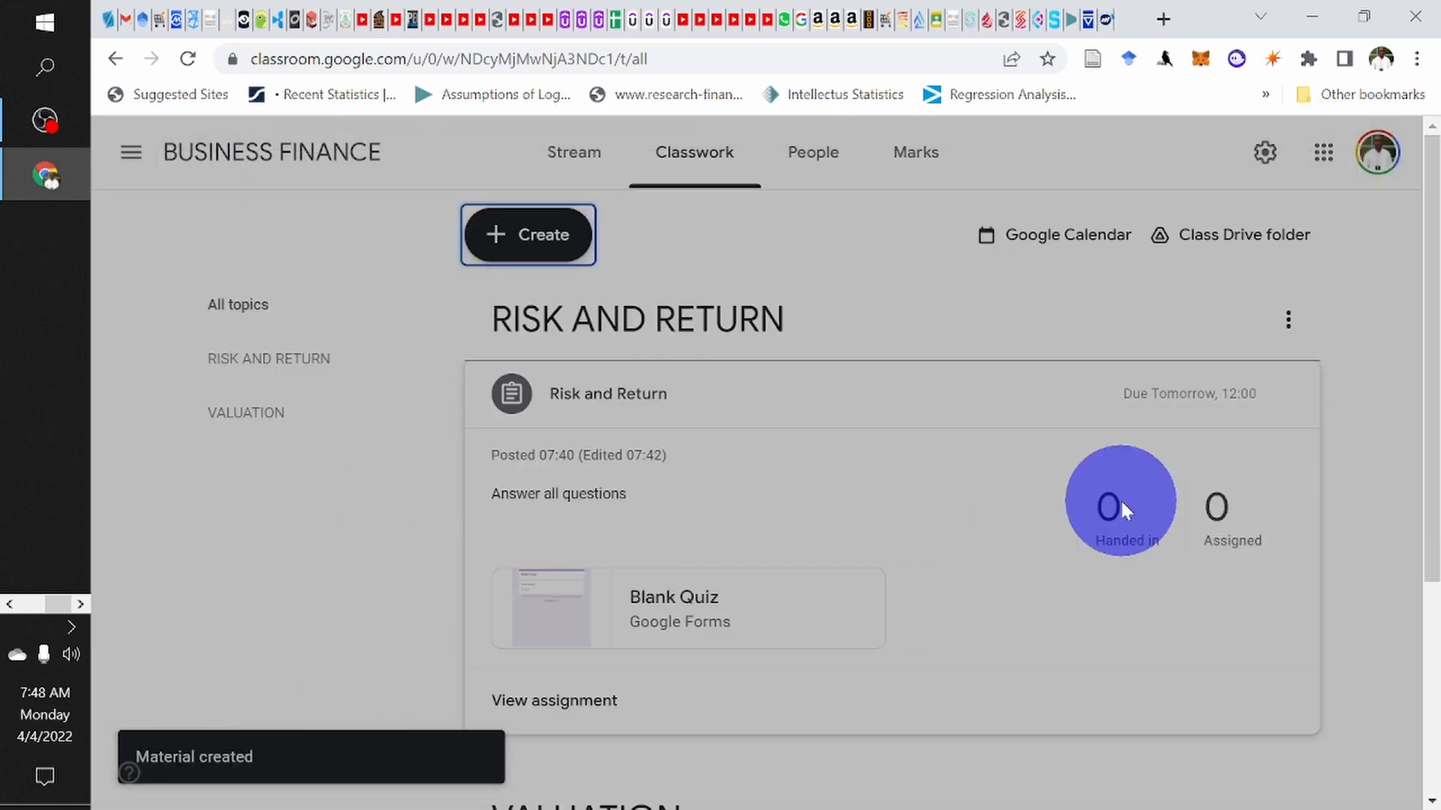
Step: Expand the posted TVM material under VALUATION and open its PowerPoint attachment for preview
scroll(1120, 498, down, 4)
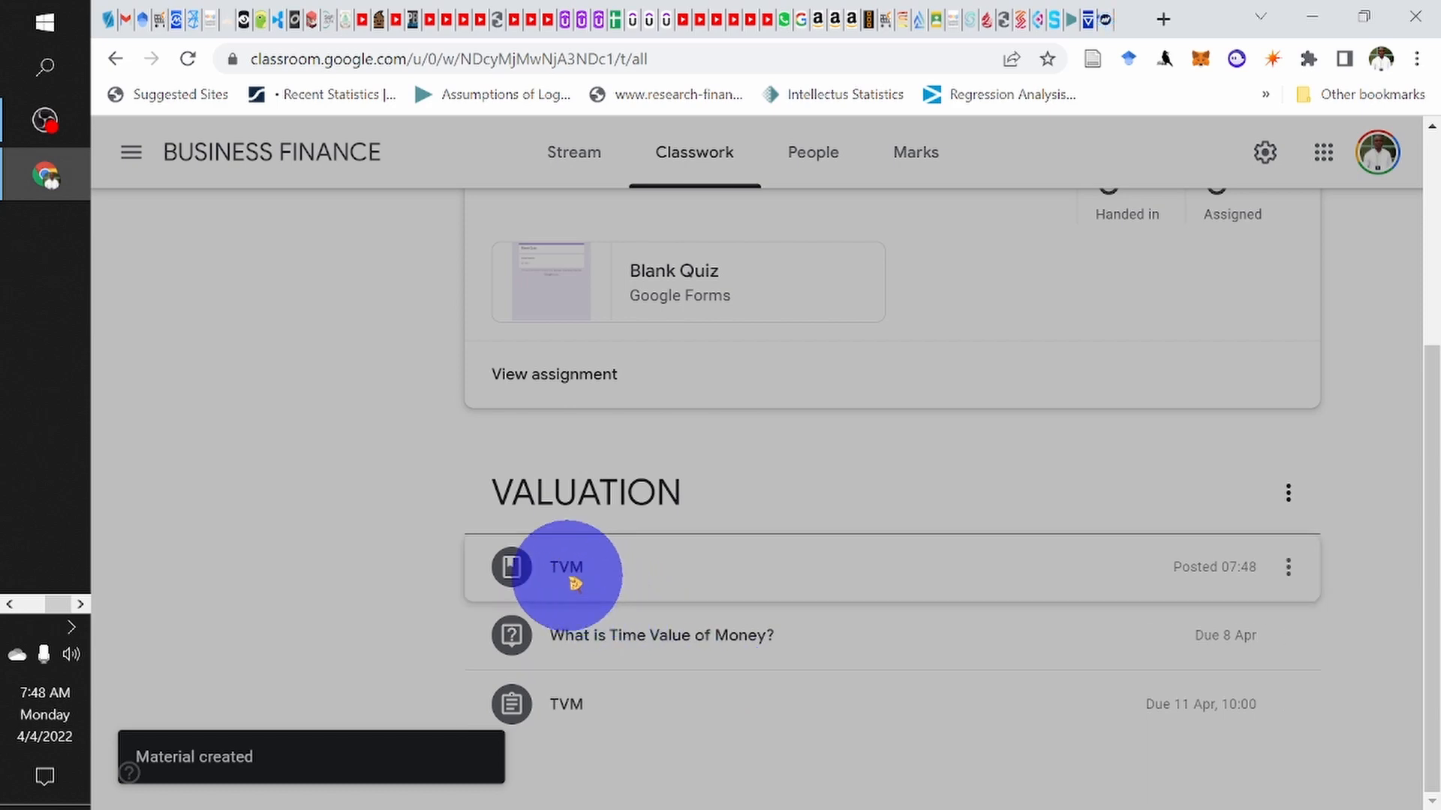
click(694, 578)
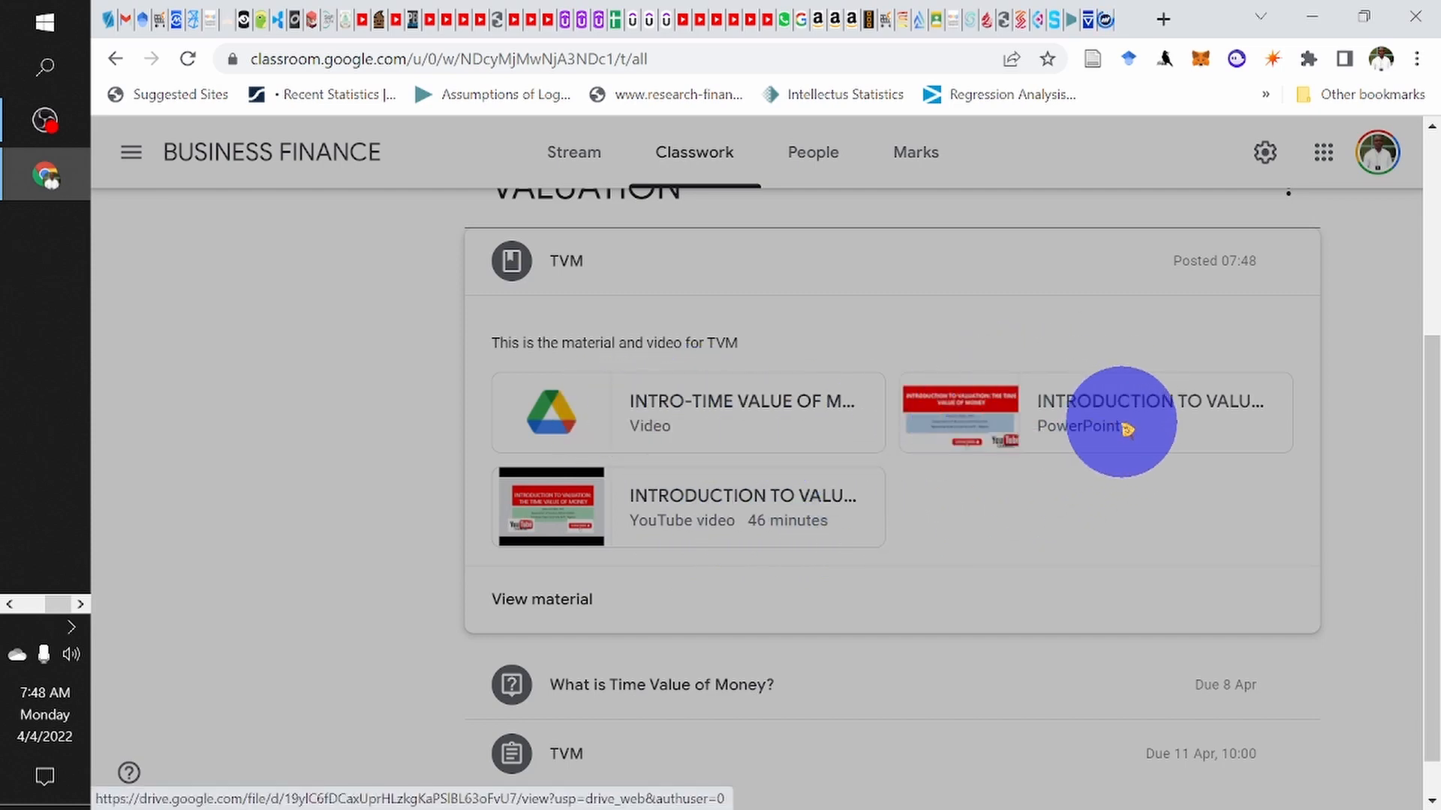
click(1056, 420)
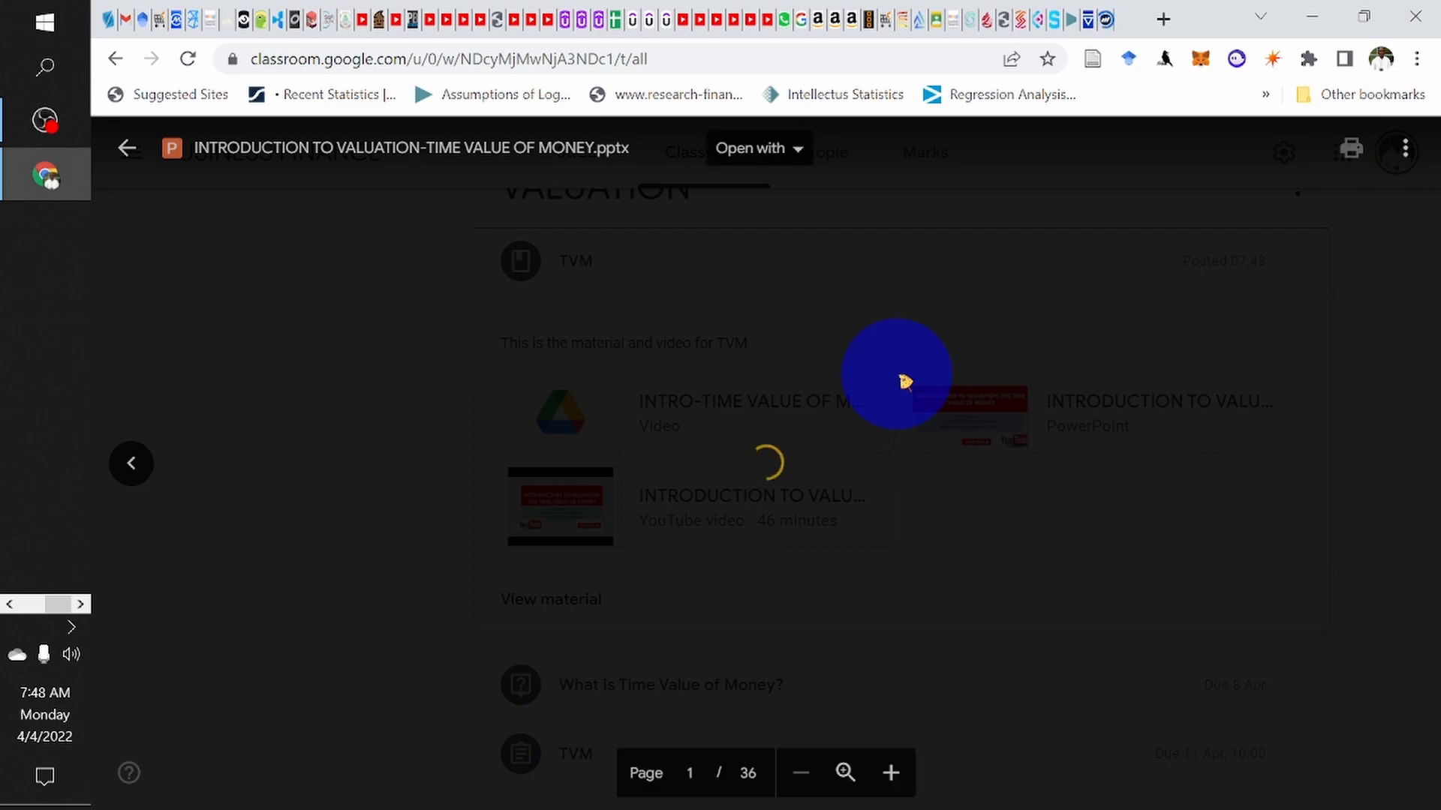
Step: Look through the slides of the INTRODUCTION TO VALUATION-TIME VALUE OF MONEY PowerPoint preview and close it
scroll(699, 433, down, 10)
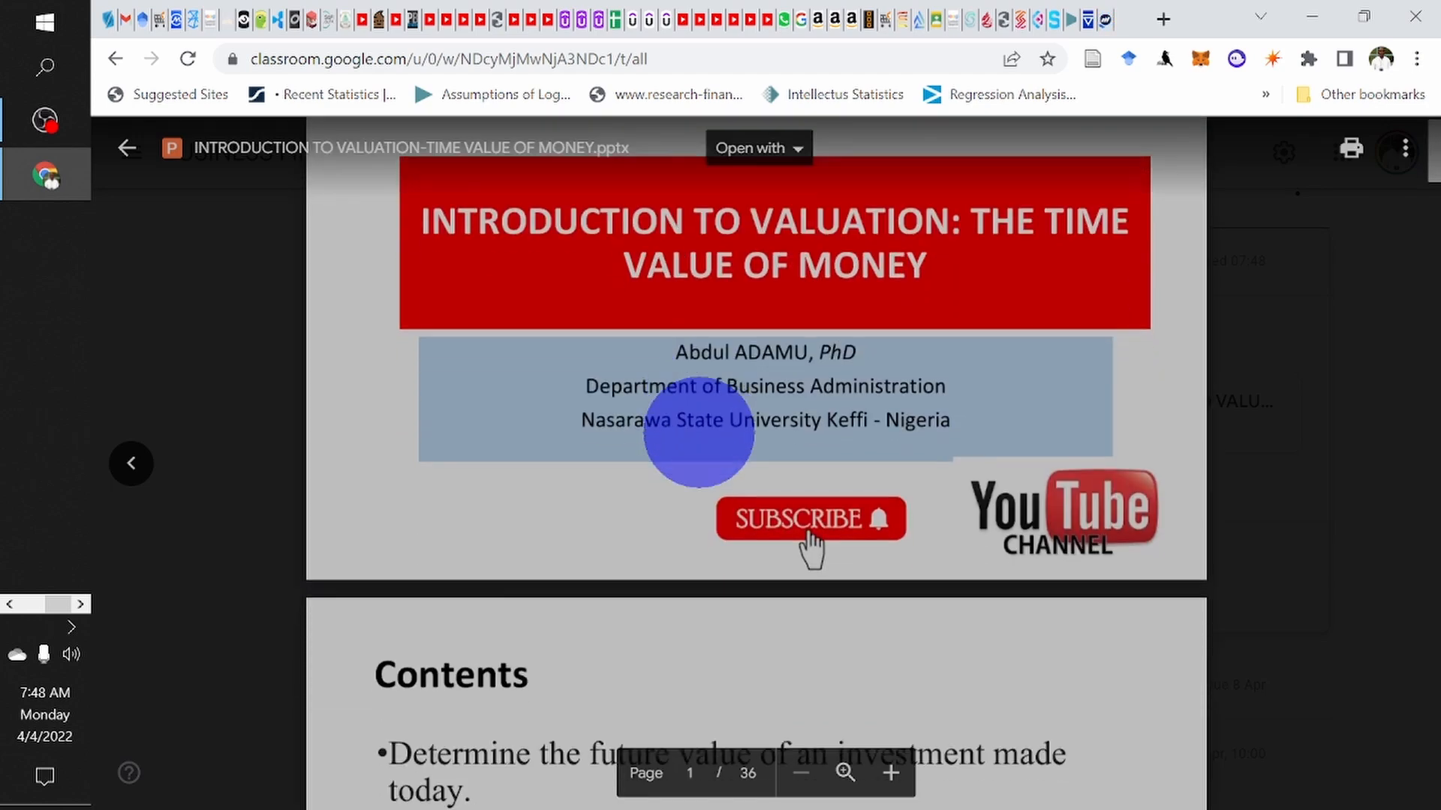
scroll(699, 433, down, 9)
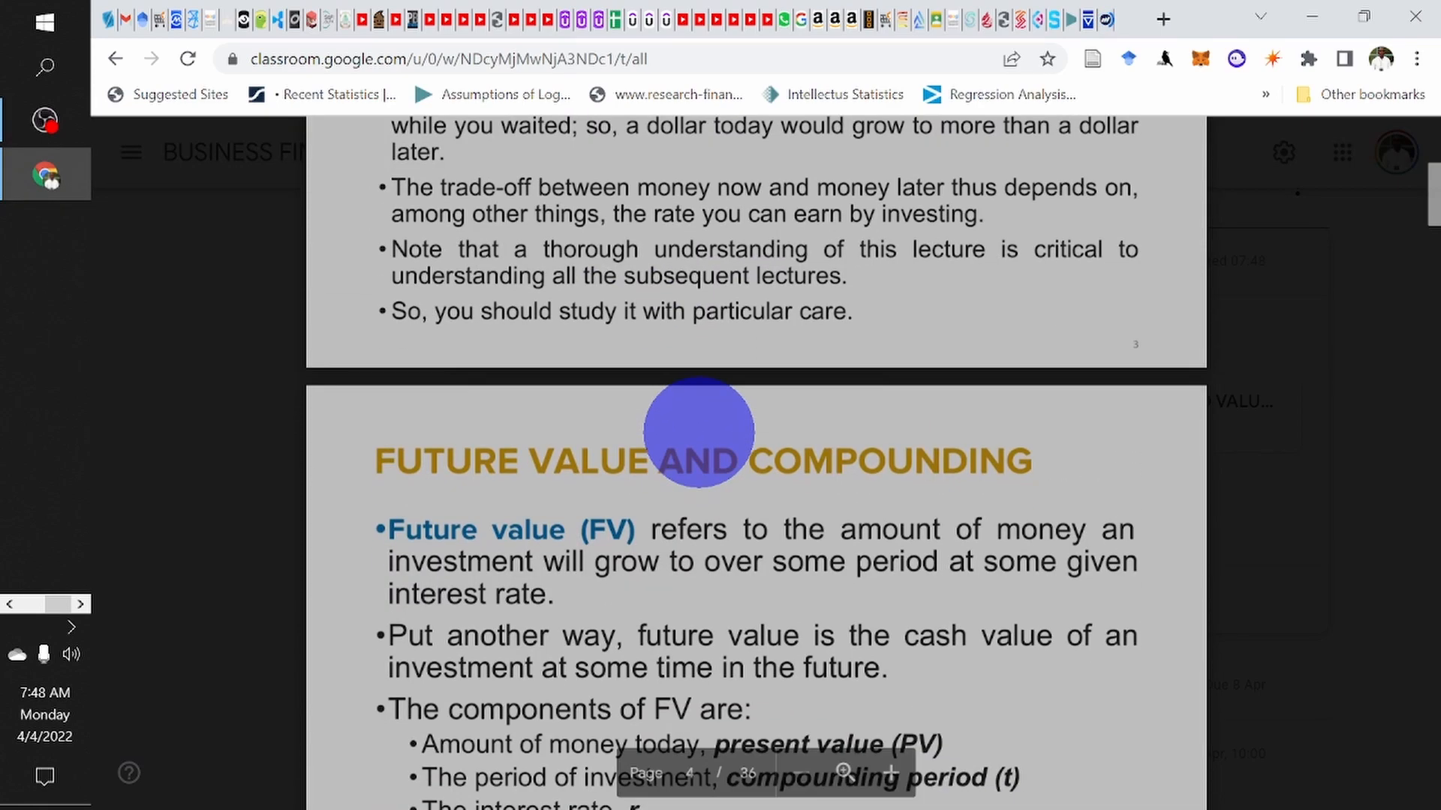
scroll(698, 432, down, 20)
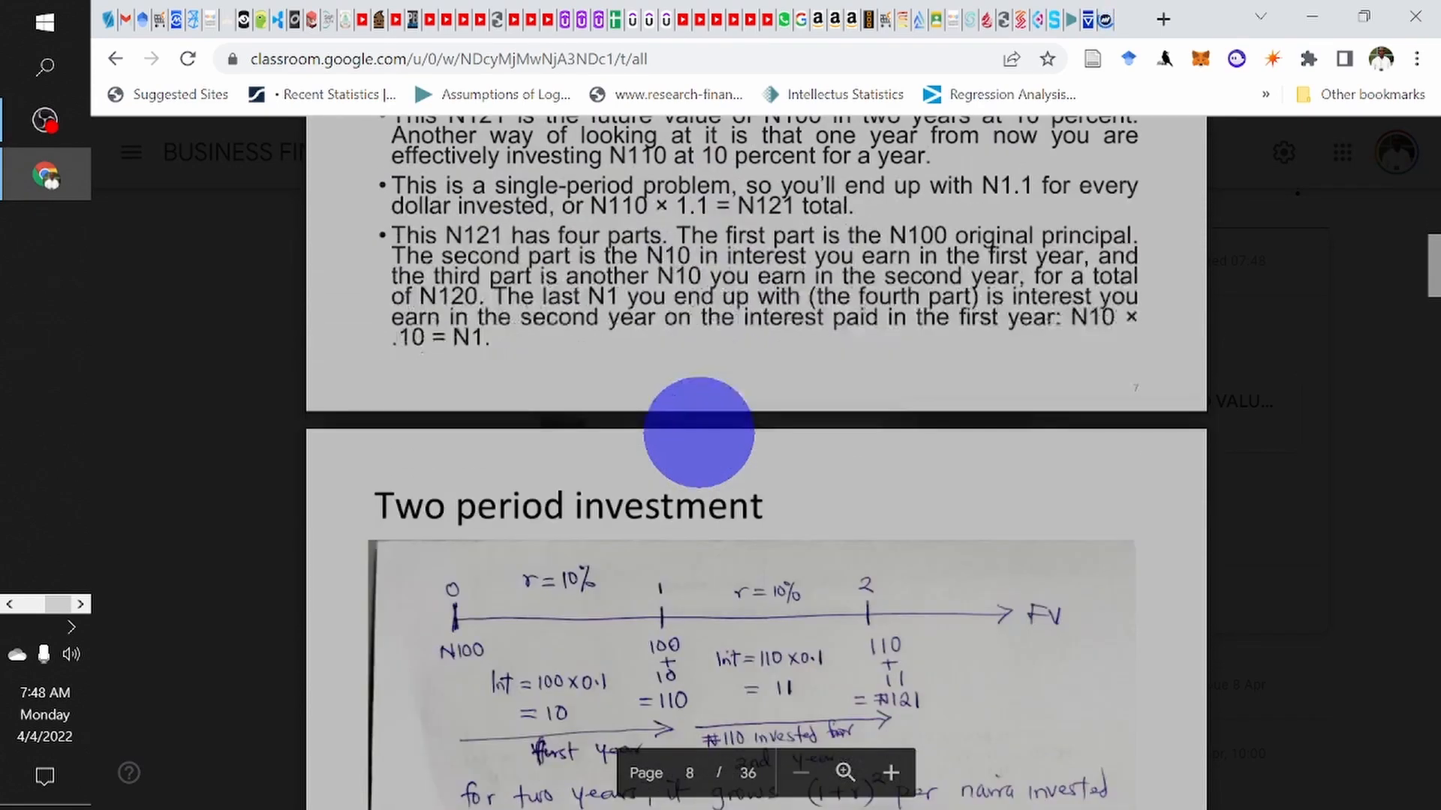
scroll(699, 431, down, 7)
scroll(700, 431, up, 17)
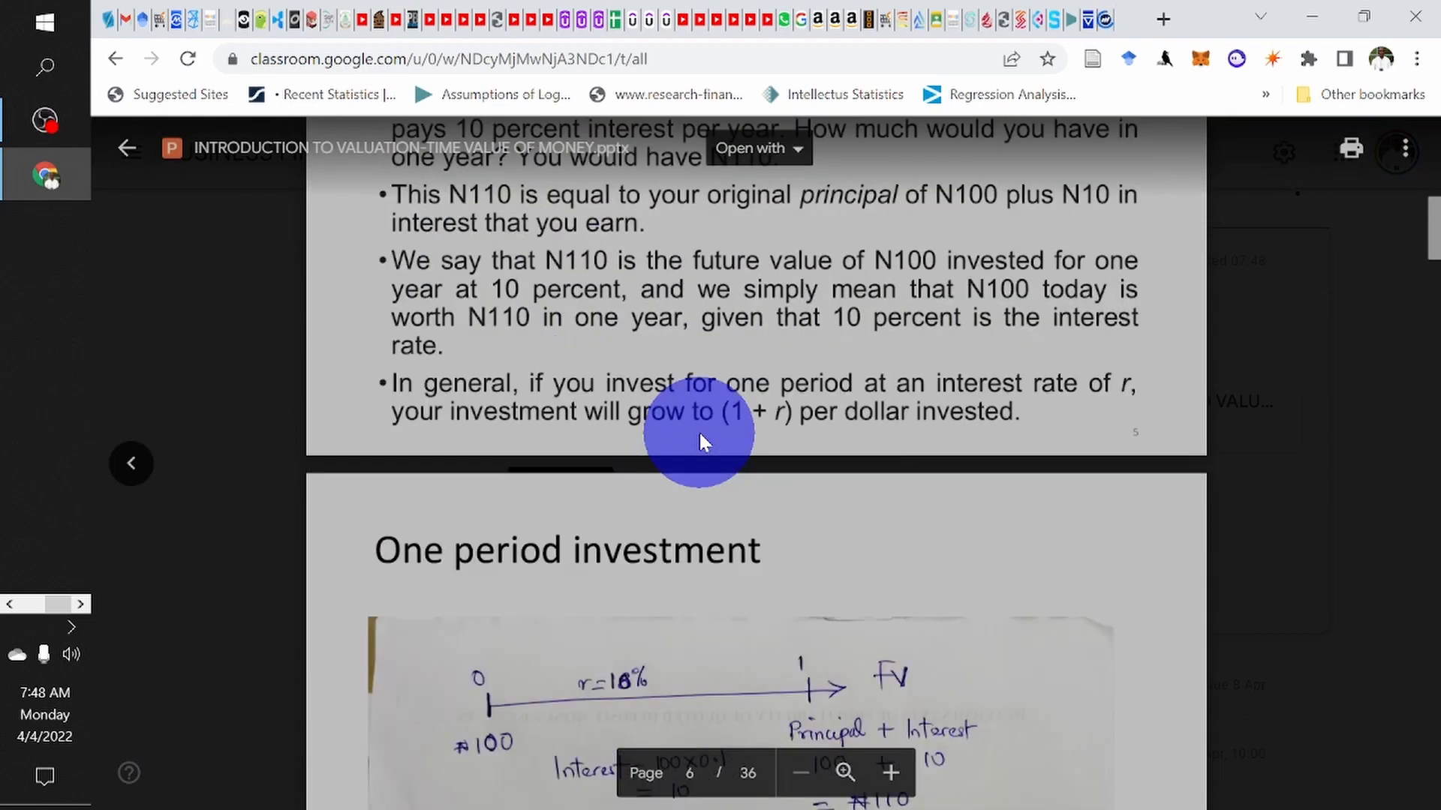
click(128, 149)
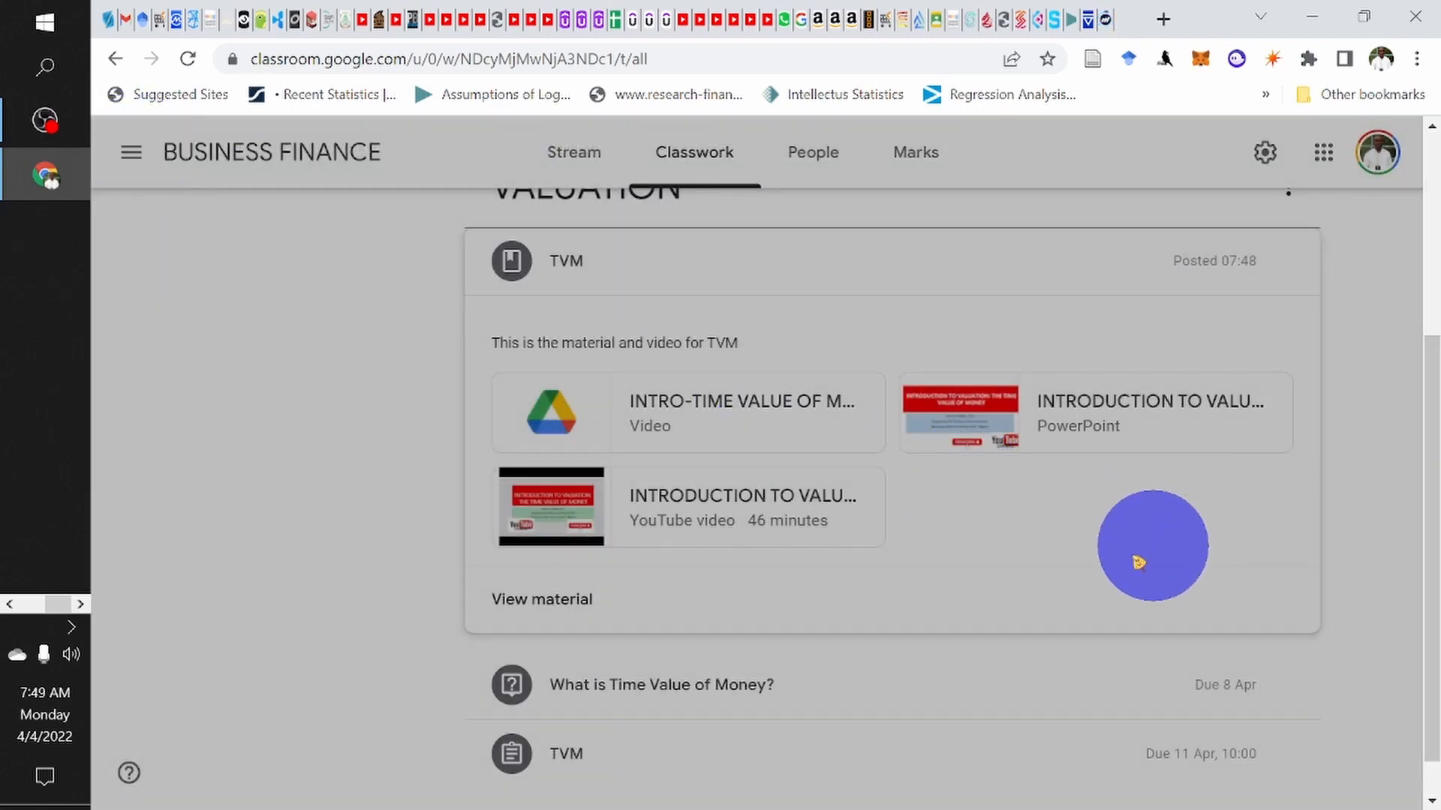
Step: Preview the YouTube video attached to the TVM material and close the player
click(643, 520)
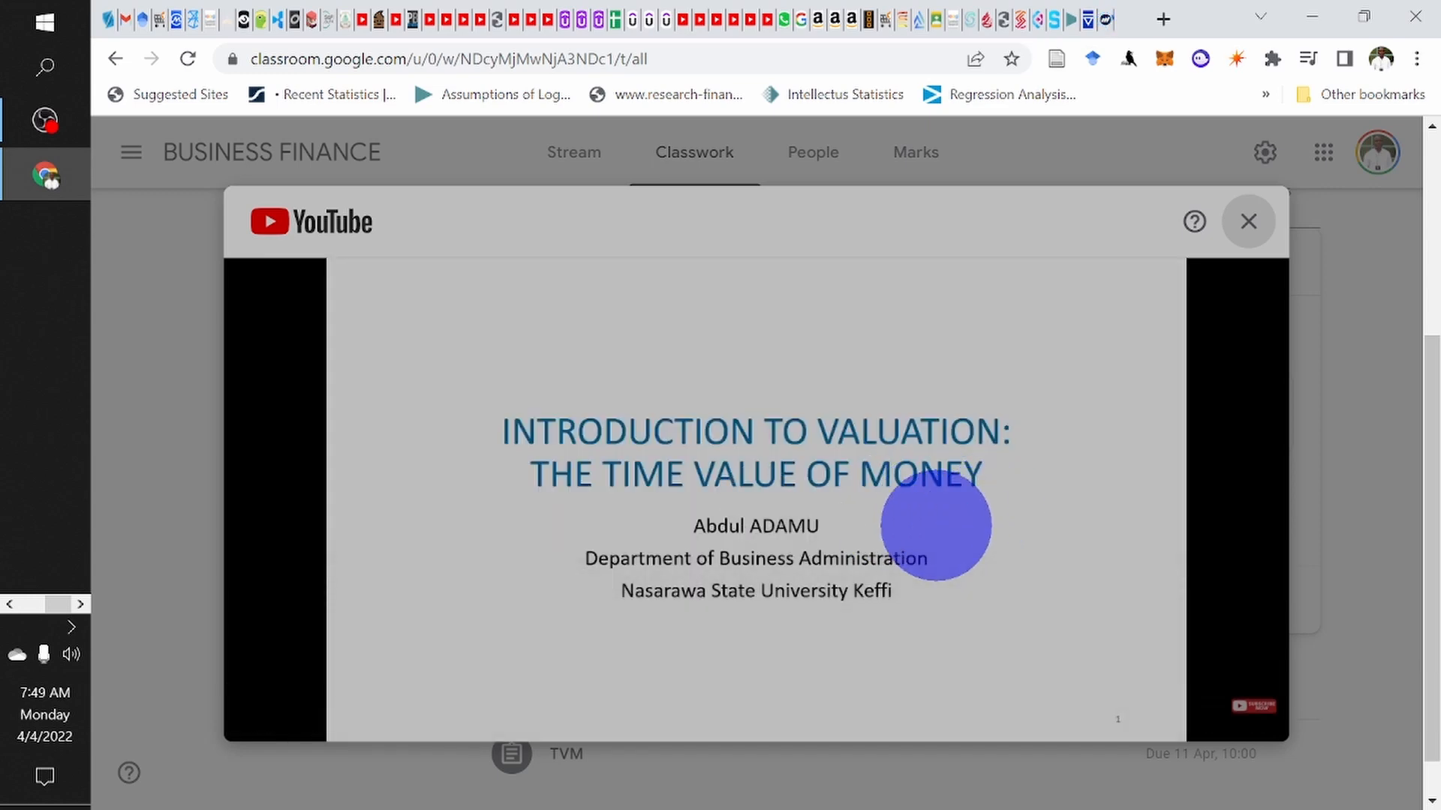
scroll(936, 525, down, 1)
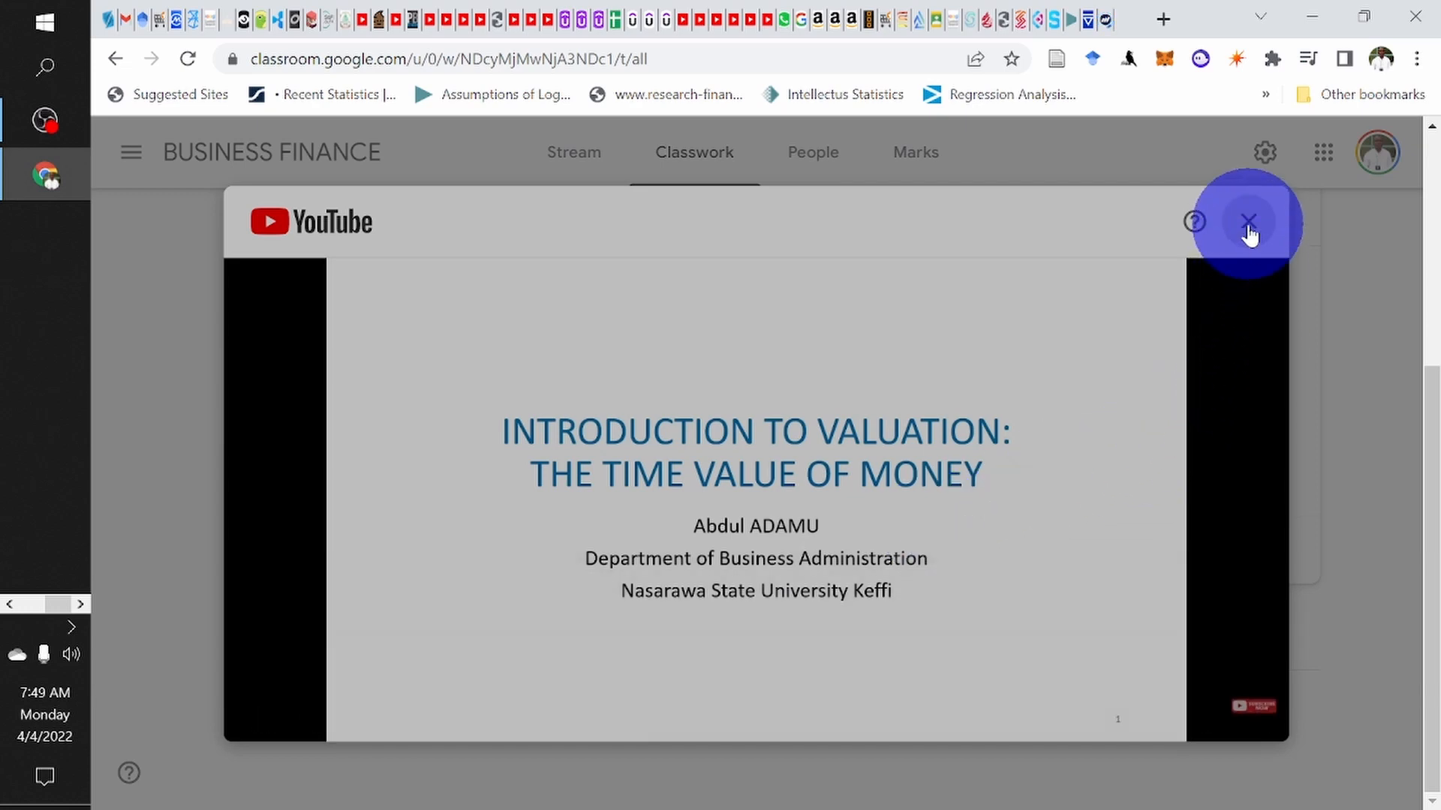
click(1249, 222)
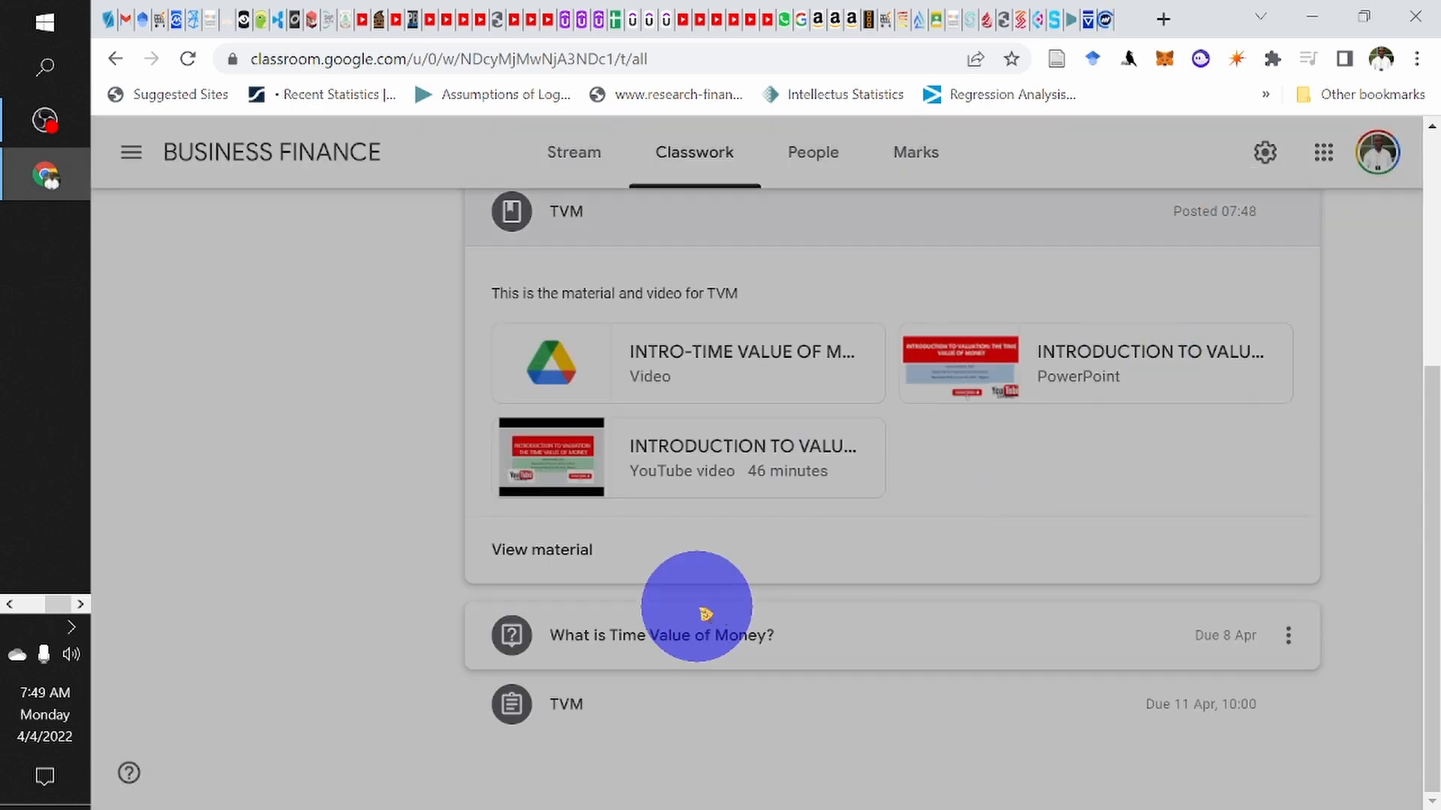
Step: Start reusing a post and choose the class Corporate finance 2021, MSc and MBA, as its source
scroll(705, 614, up, 5)
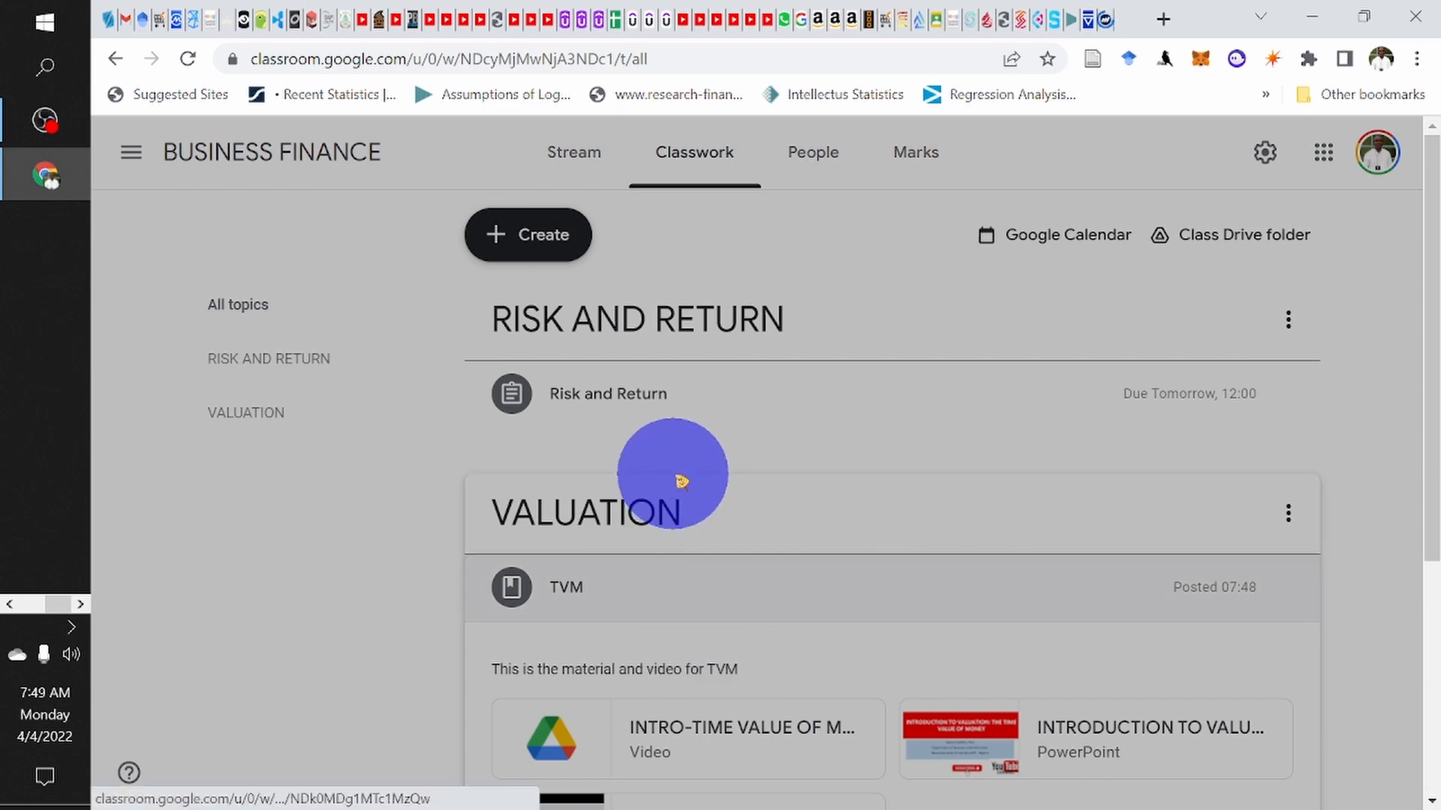
click(558, 264)
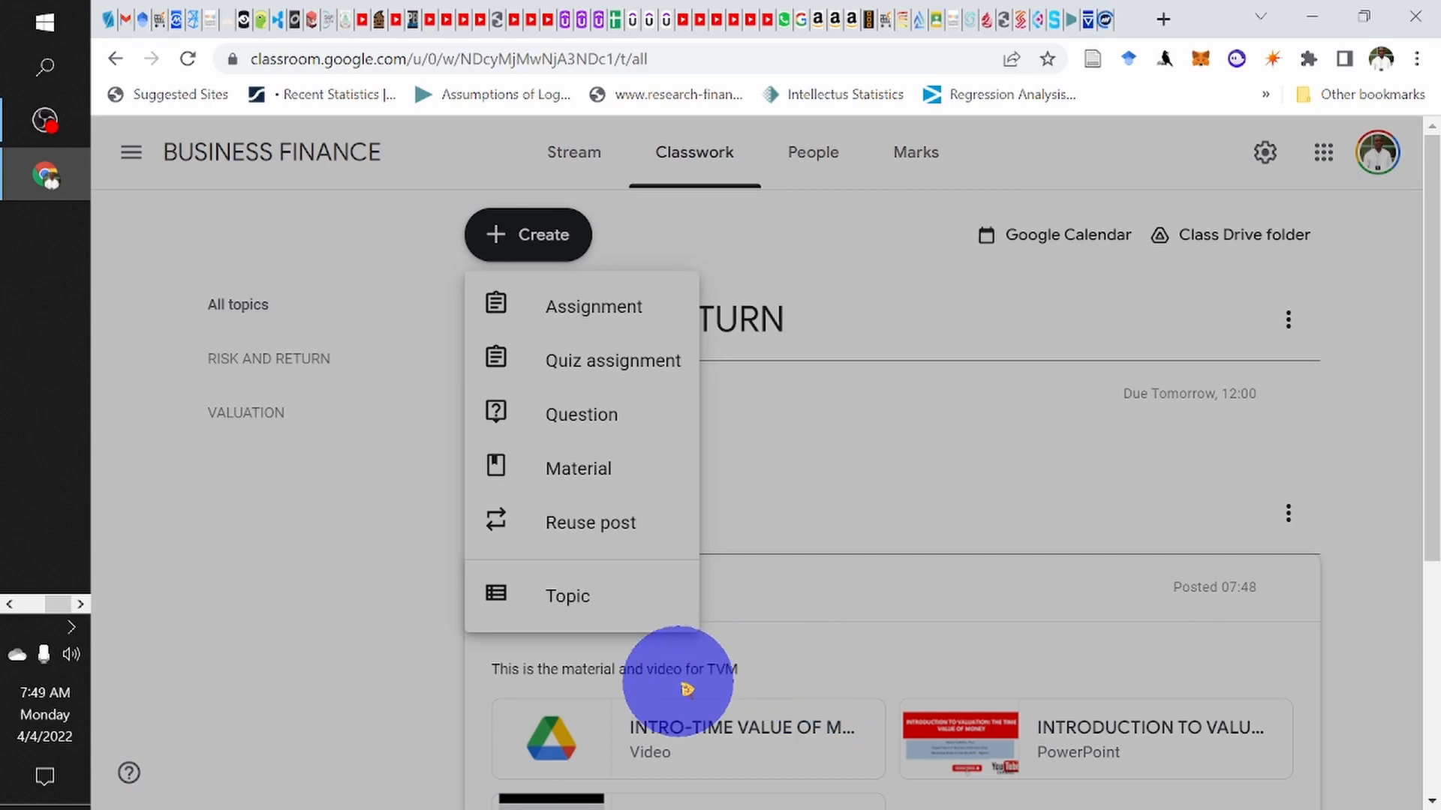
click(613, 532)
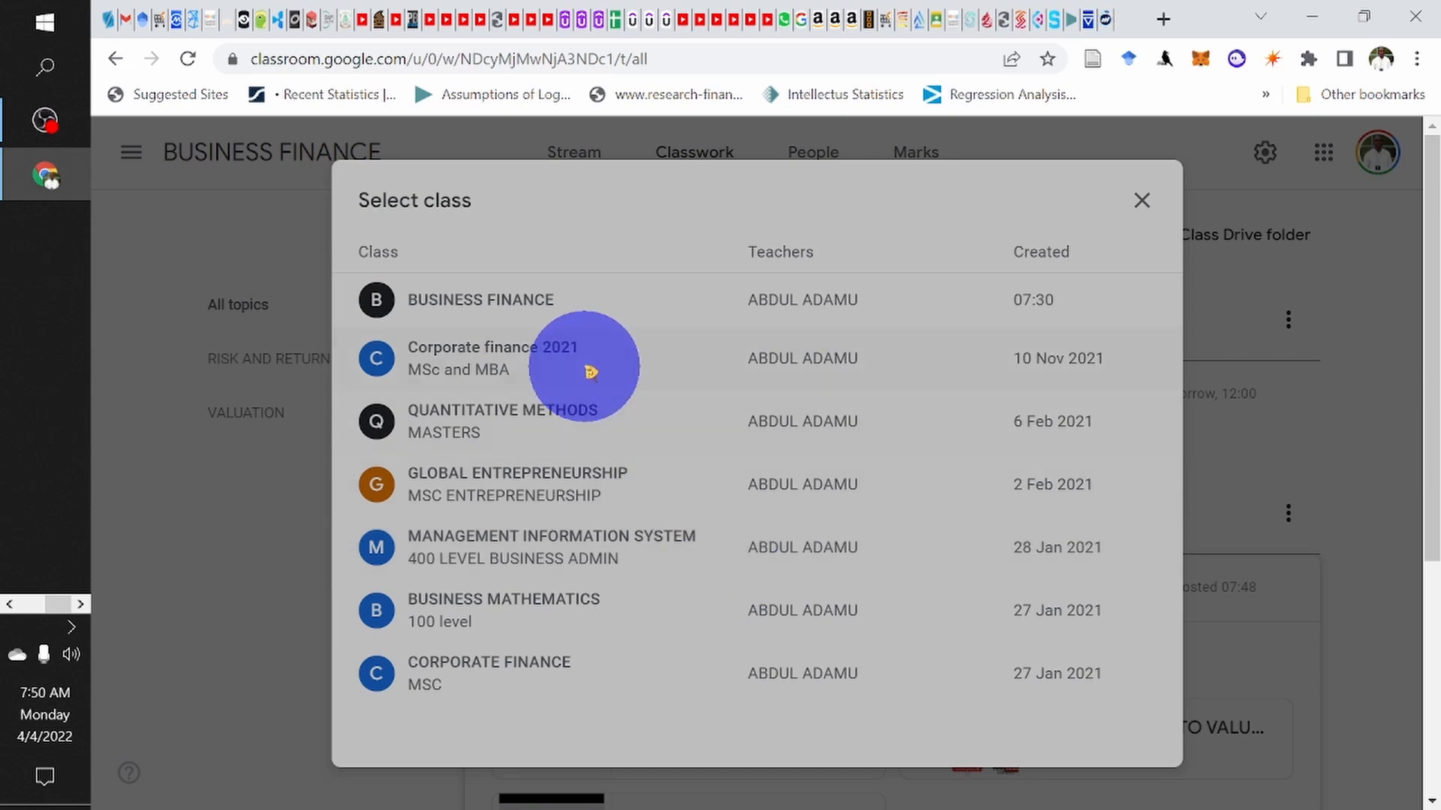
click(631, 375)
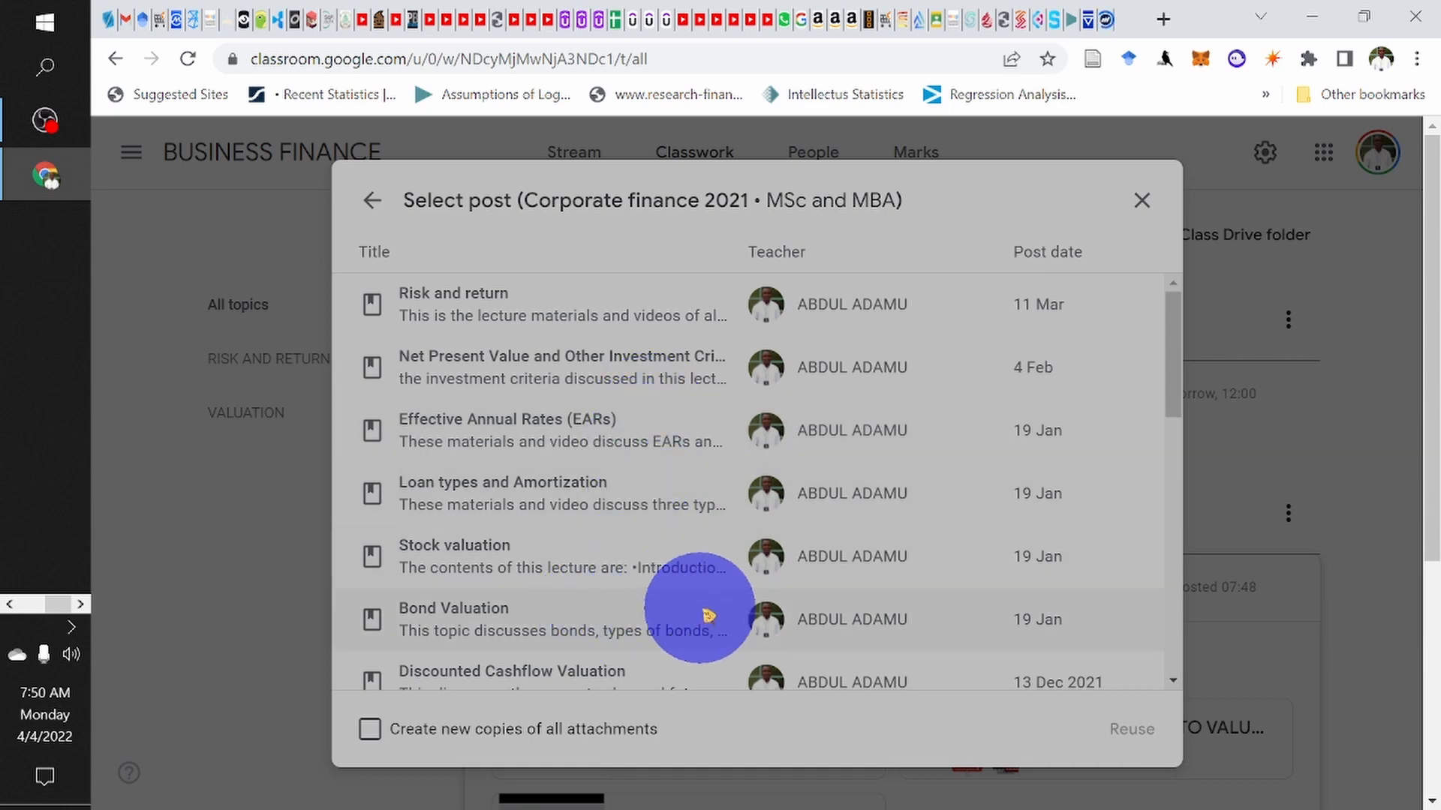
Step: Browse the Corporate finance 2021 posts and reuse the Risk and return material
scroll(707, 615, down, 3)
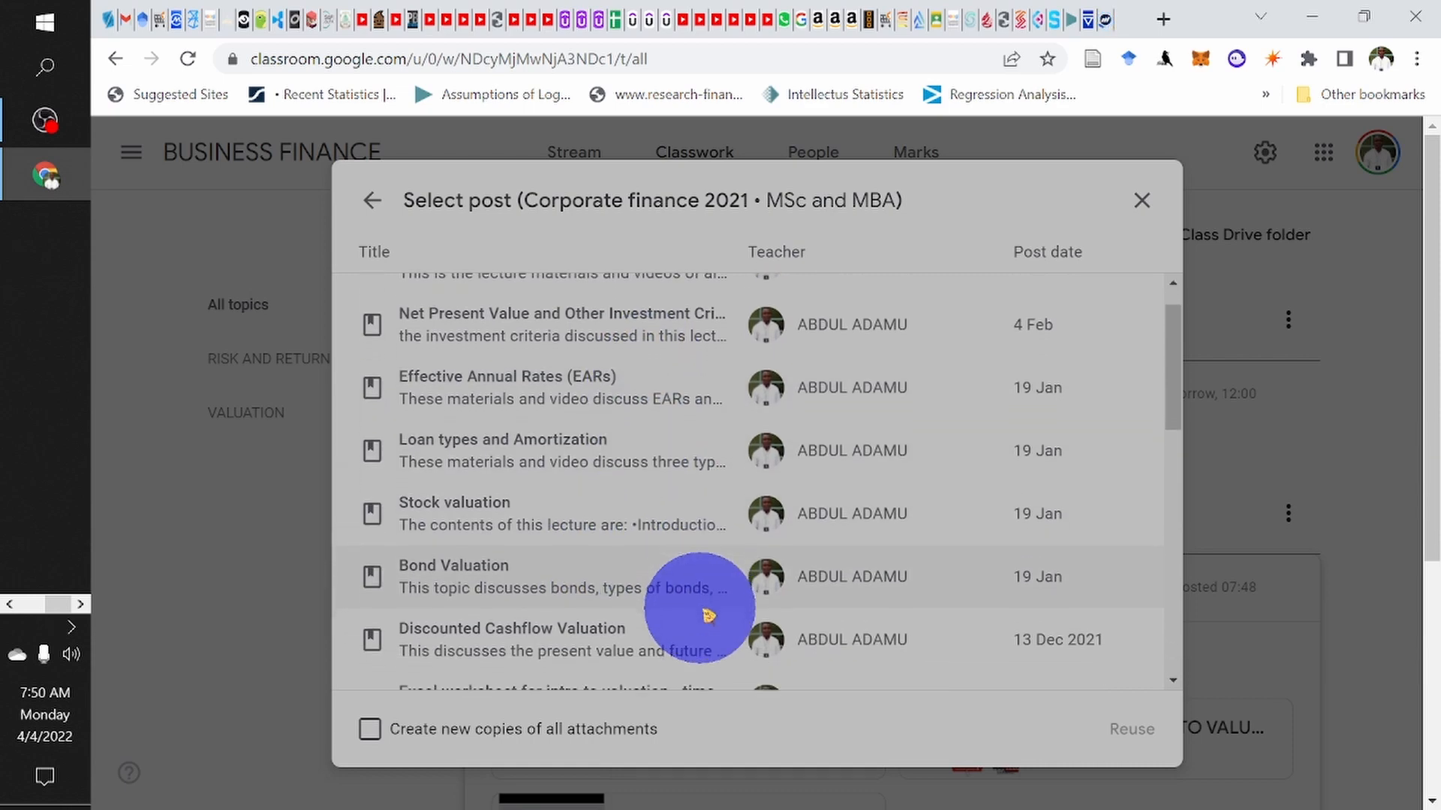
scroll(702, 612, down, 4)
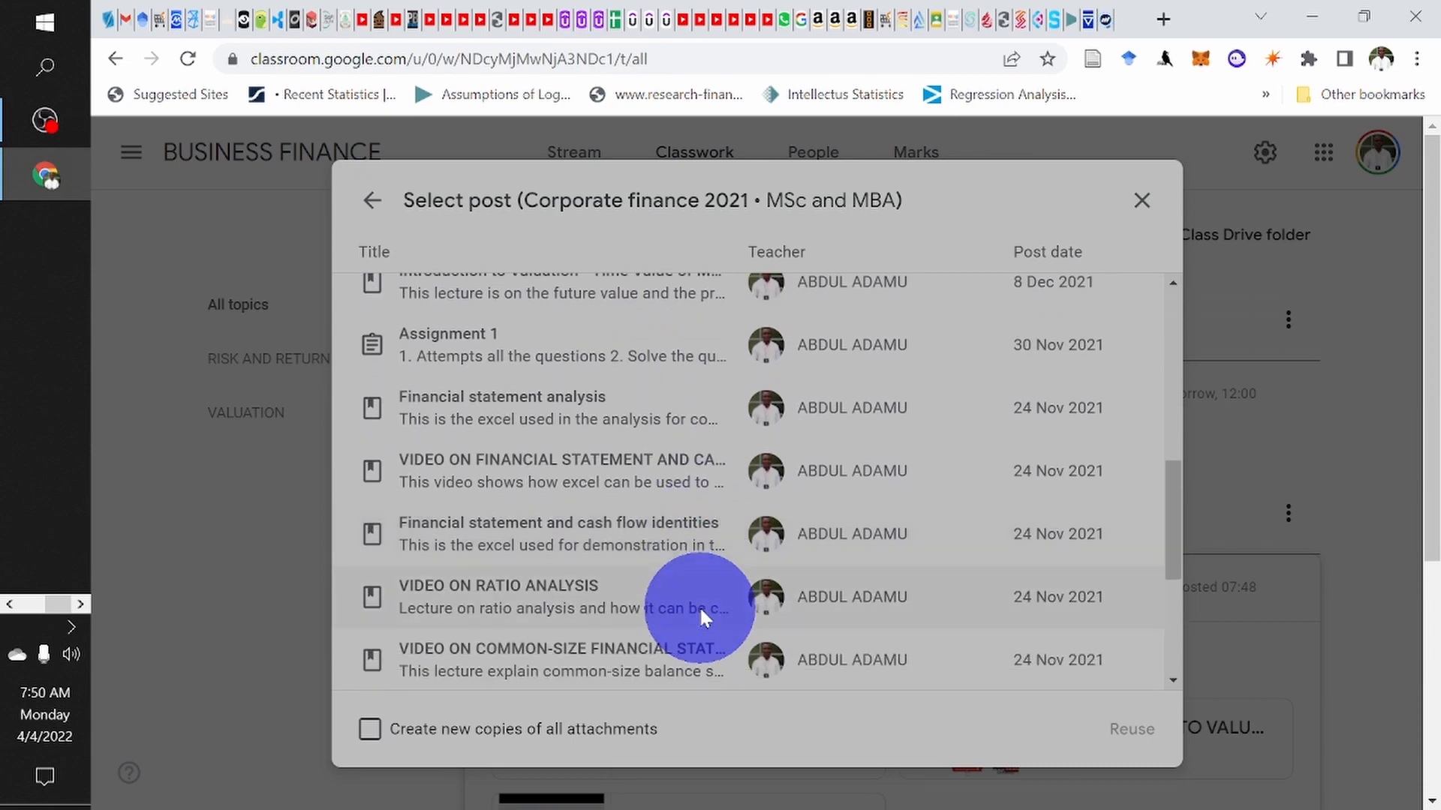
scroll(702, 612, down, 4)
scroll(699, 605, down, 1)
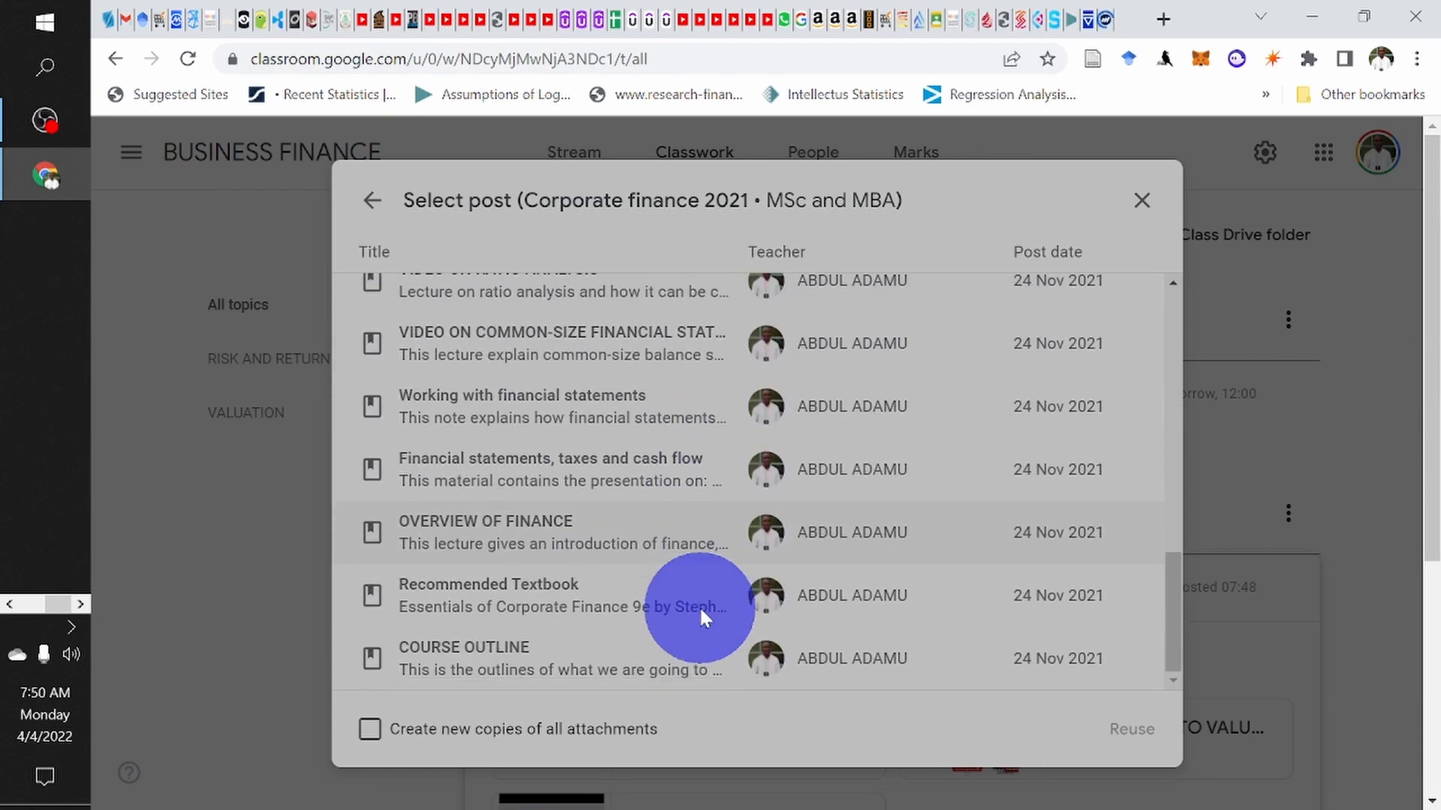
scroll(699, 605, up, 4)
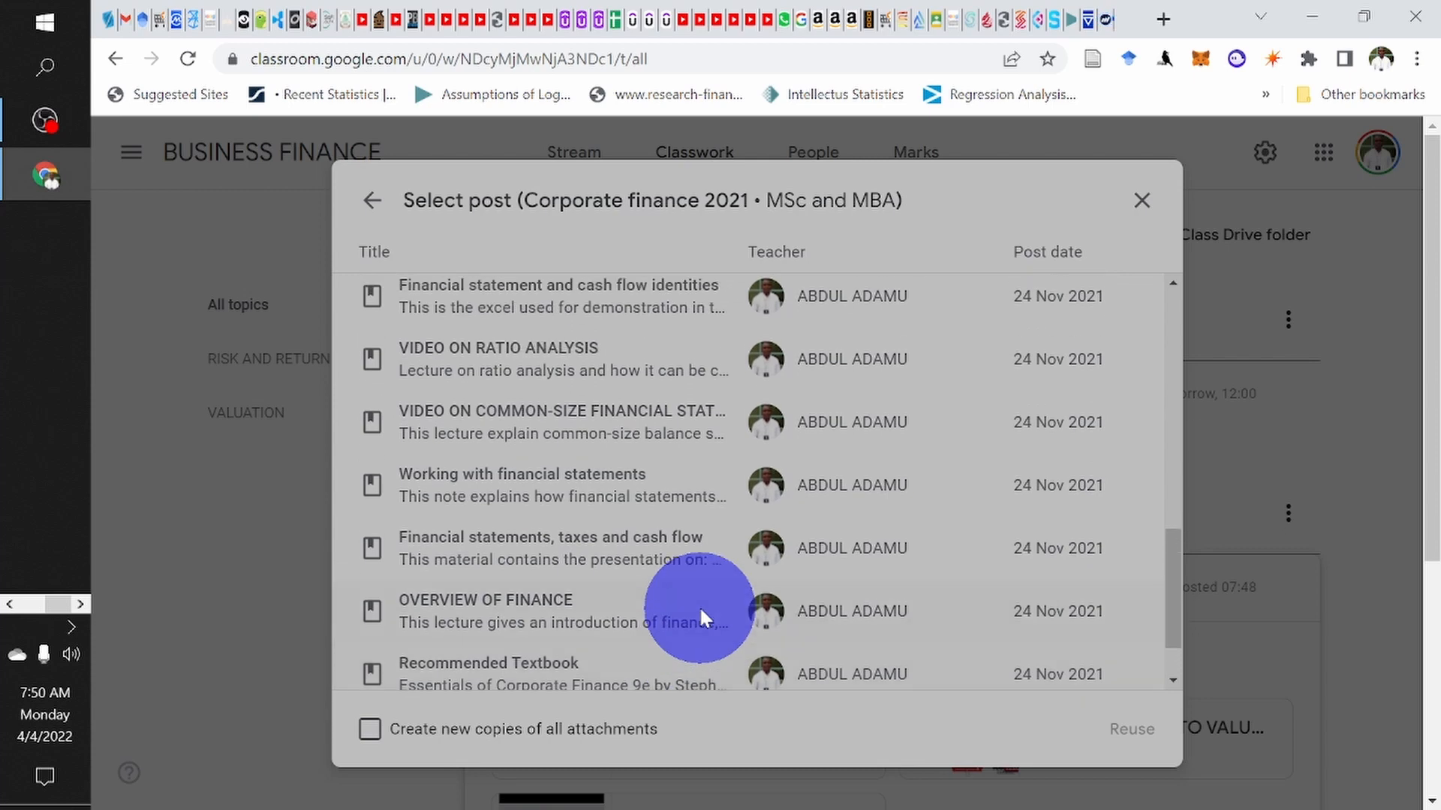
scroll(699, 605, up, 8)
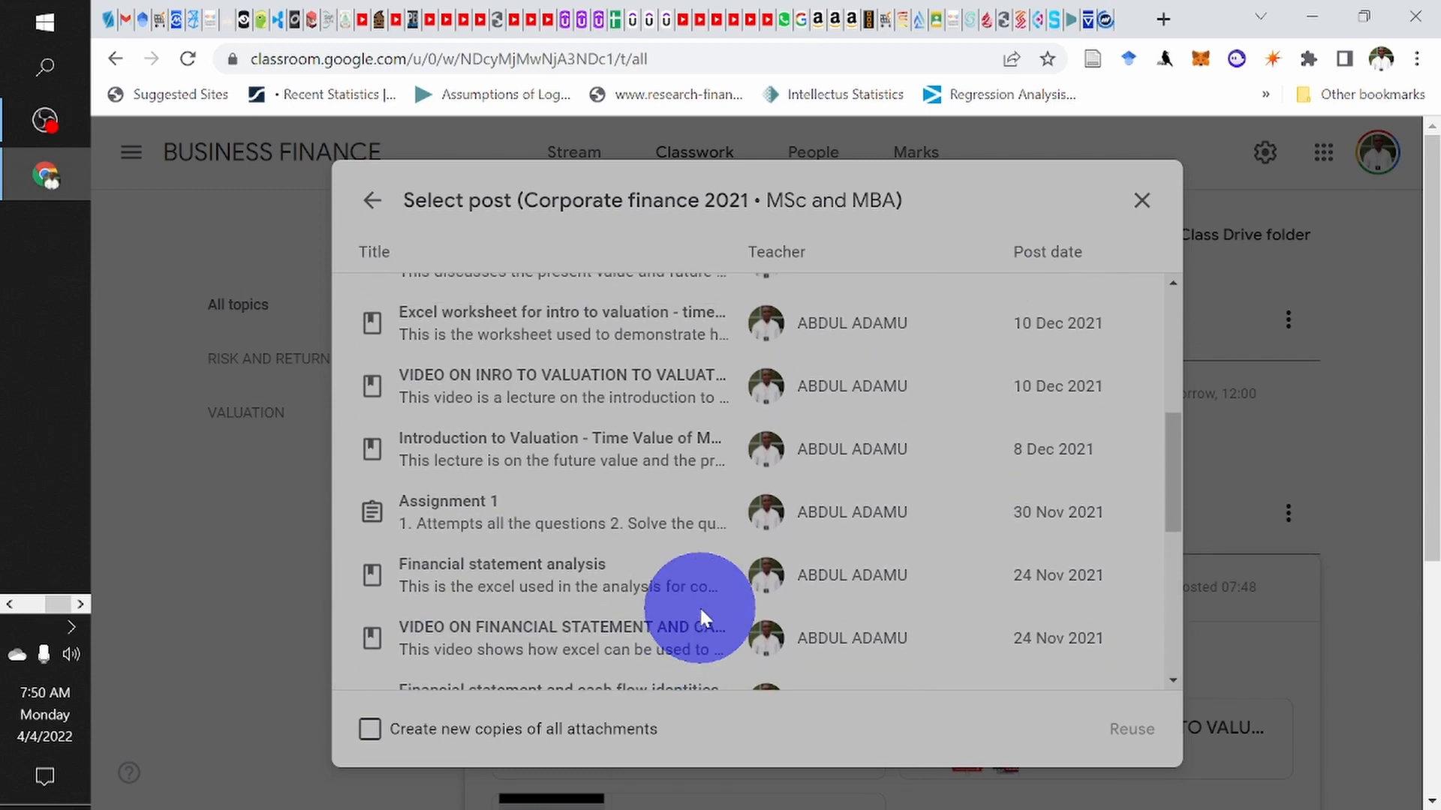
scroll(699, 605, up, 2)
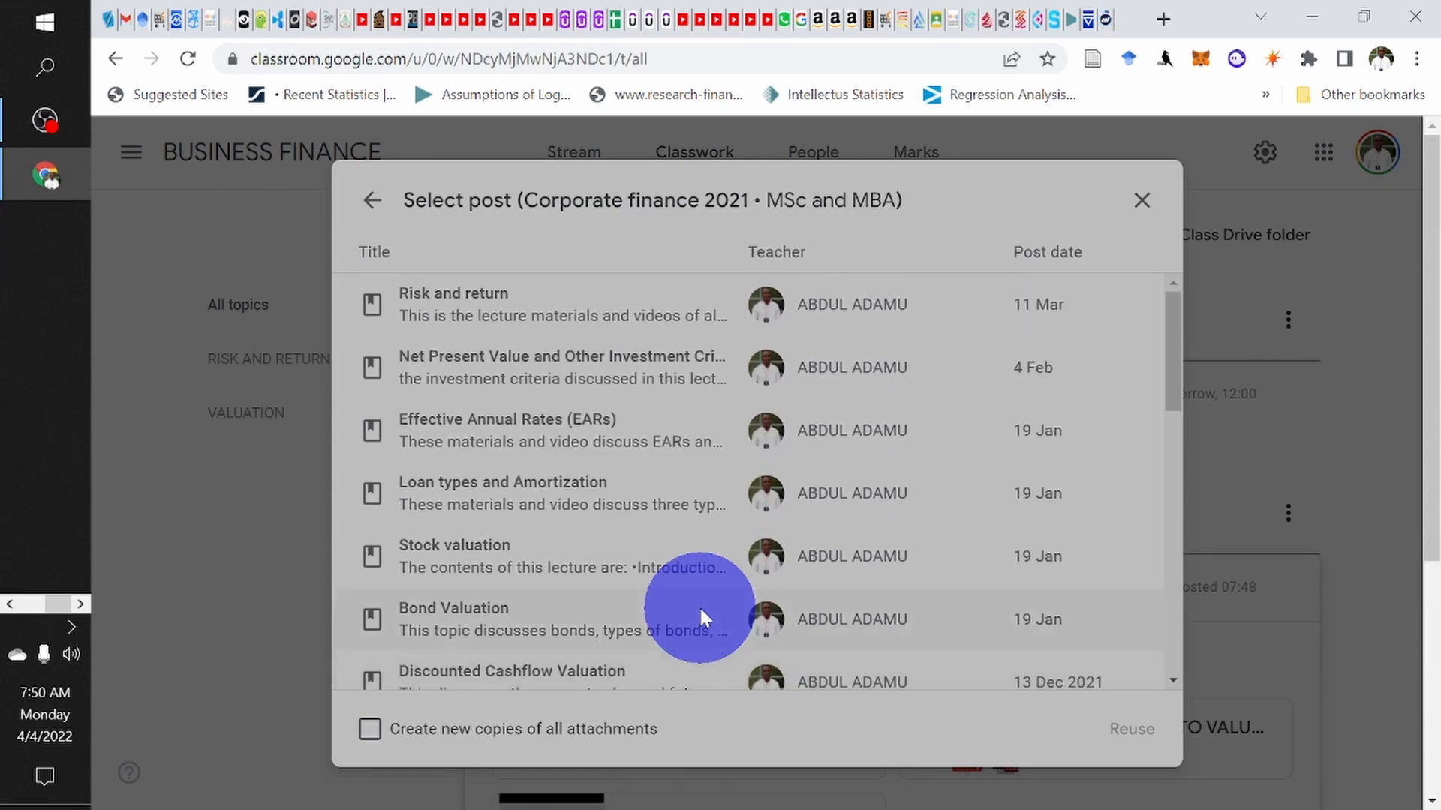
click(587, 318)
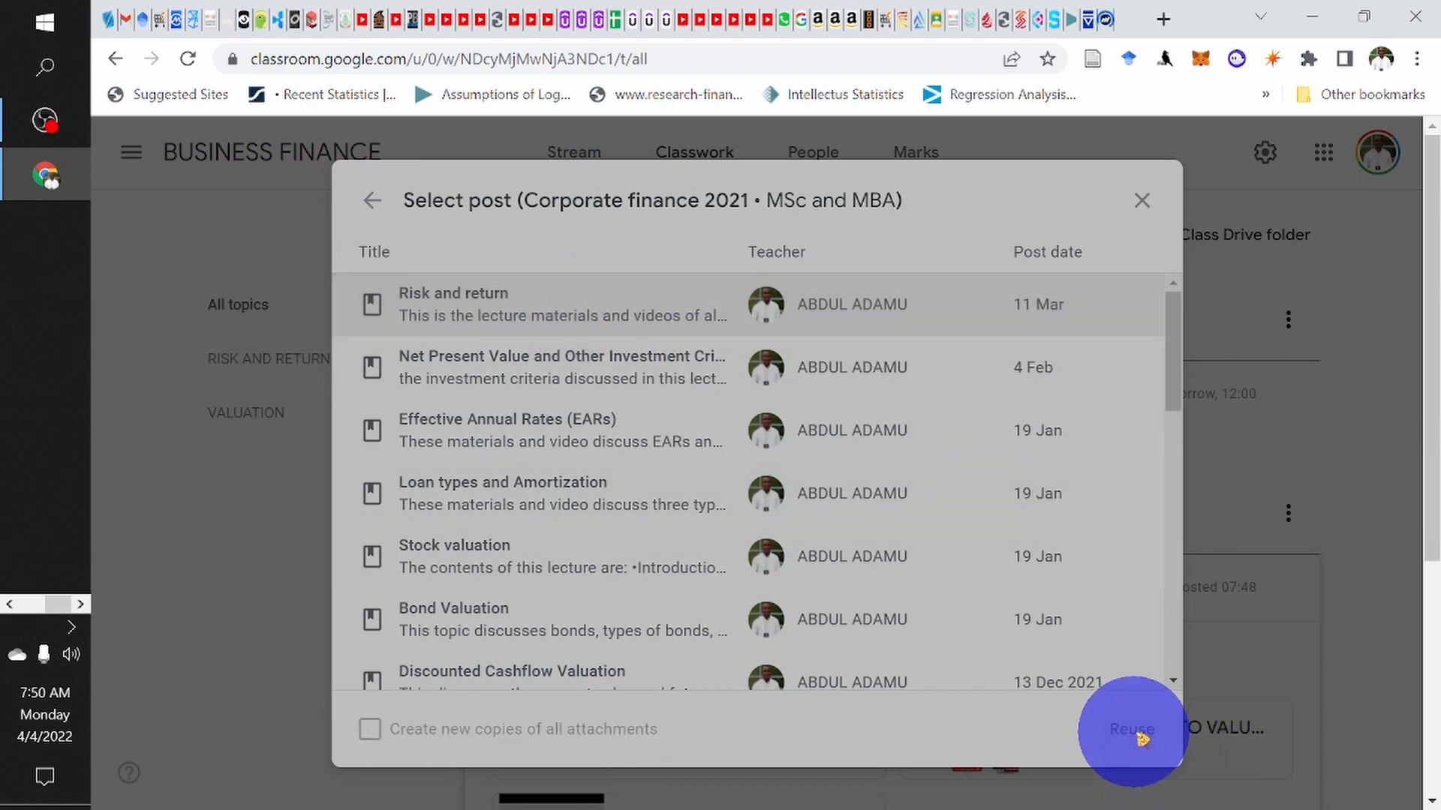
click(1137, 734)
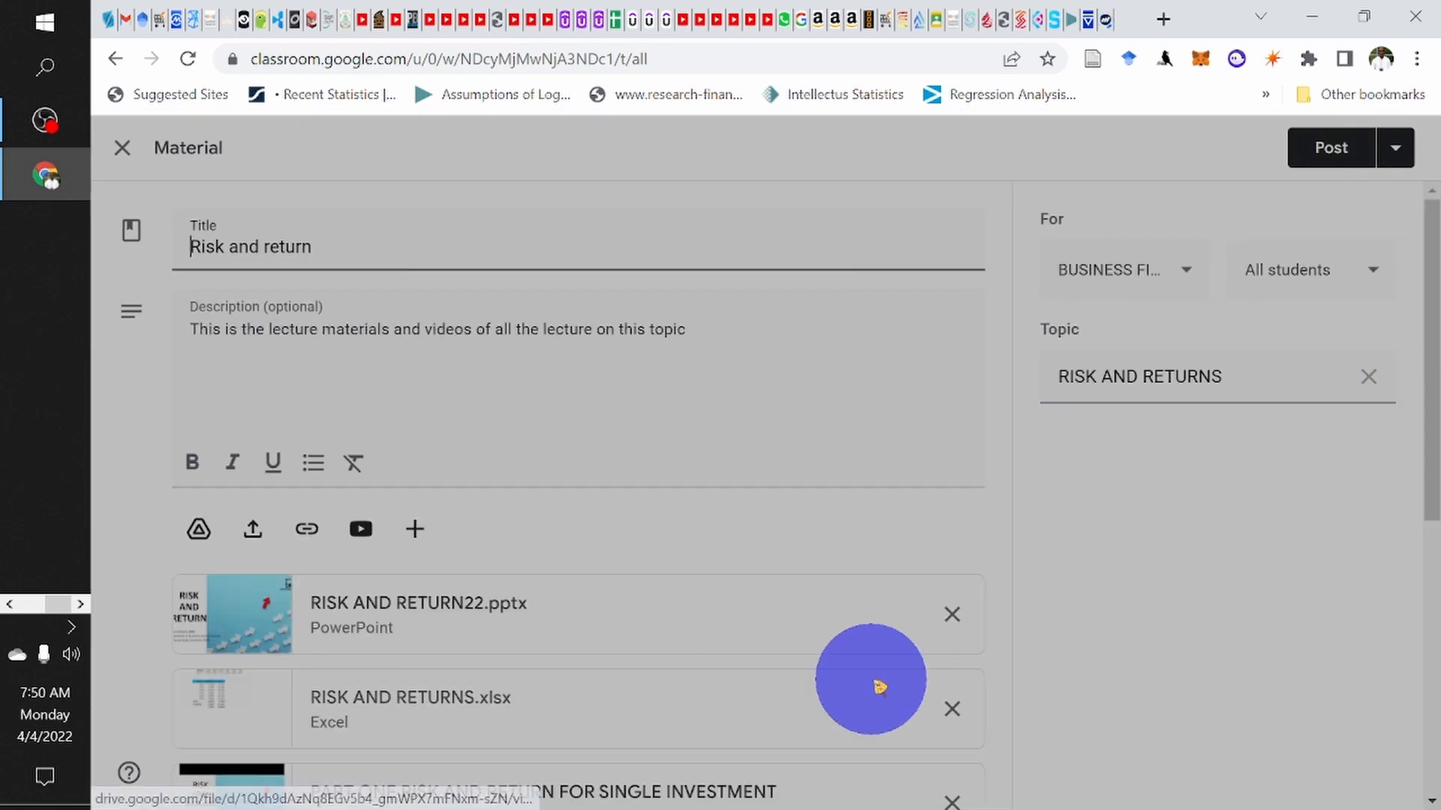
Step: Review the attachments of the reused Risk and return material and post it under the topic RISK AND RETURNS
scroll(579, 589, down, 5)
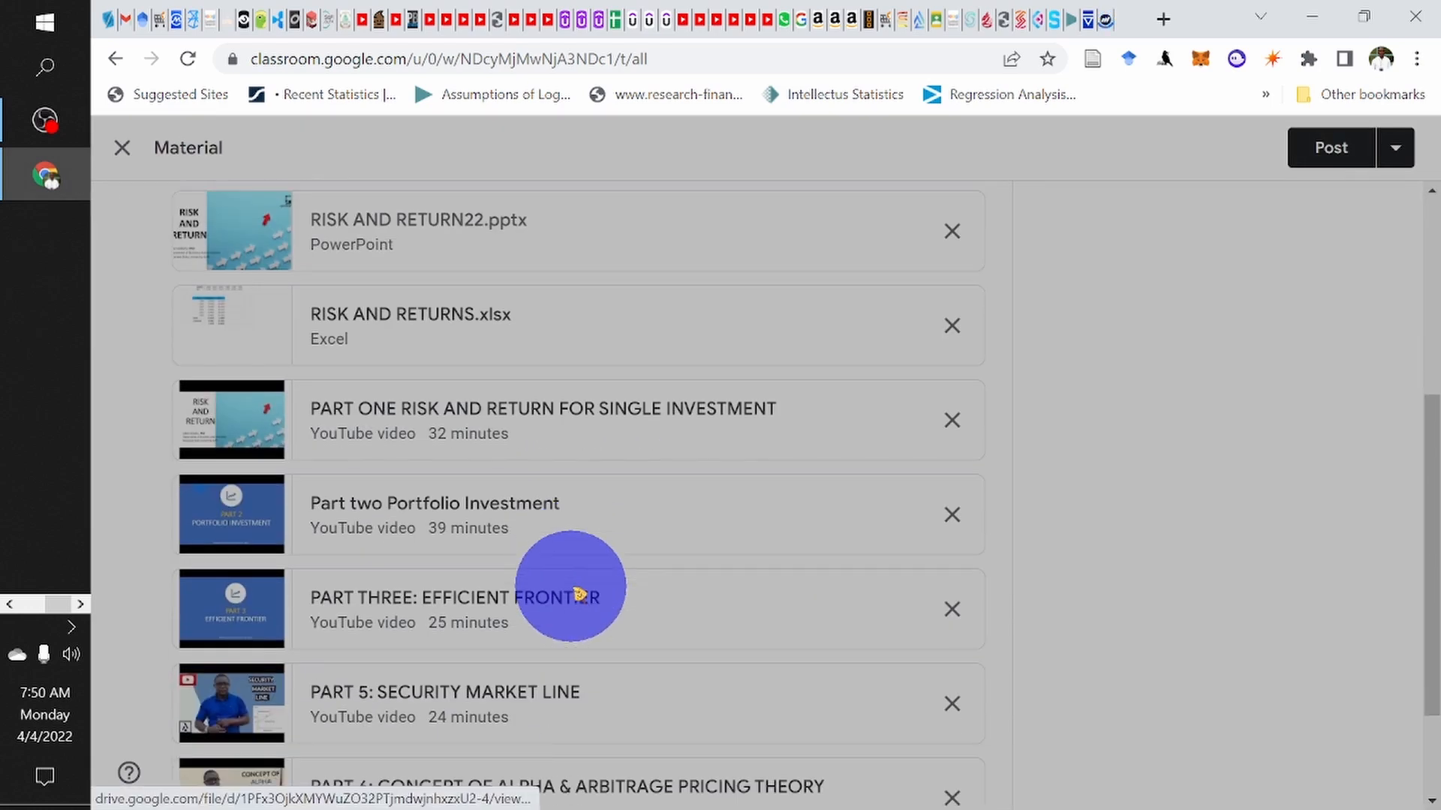
scroll(579, 595, down, 2)
scroll(578, 594, up, 7)
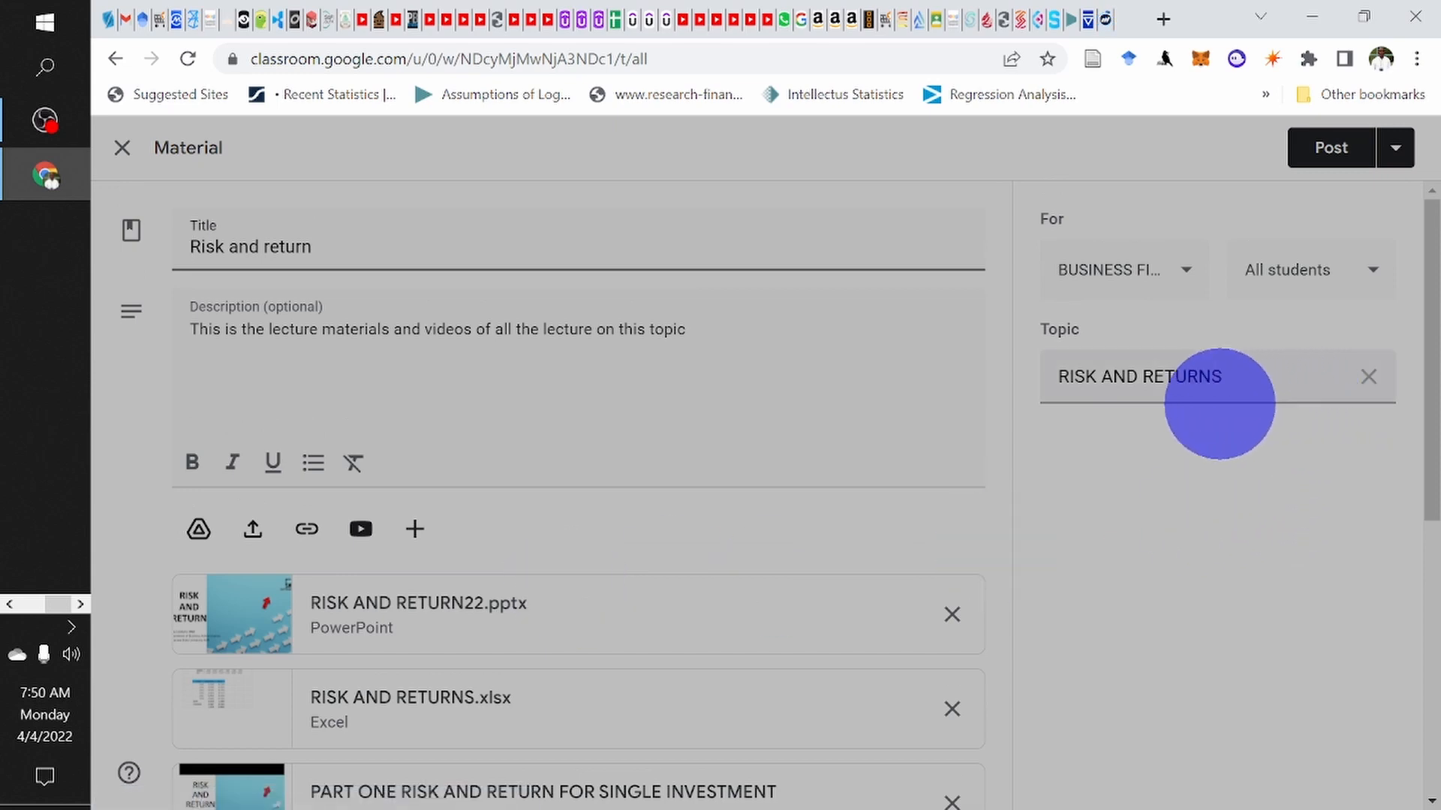
click(1333, 153)
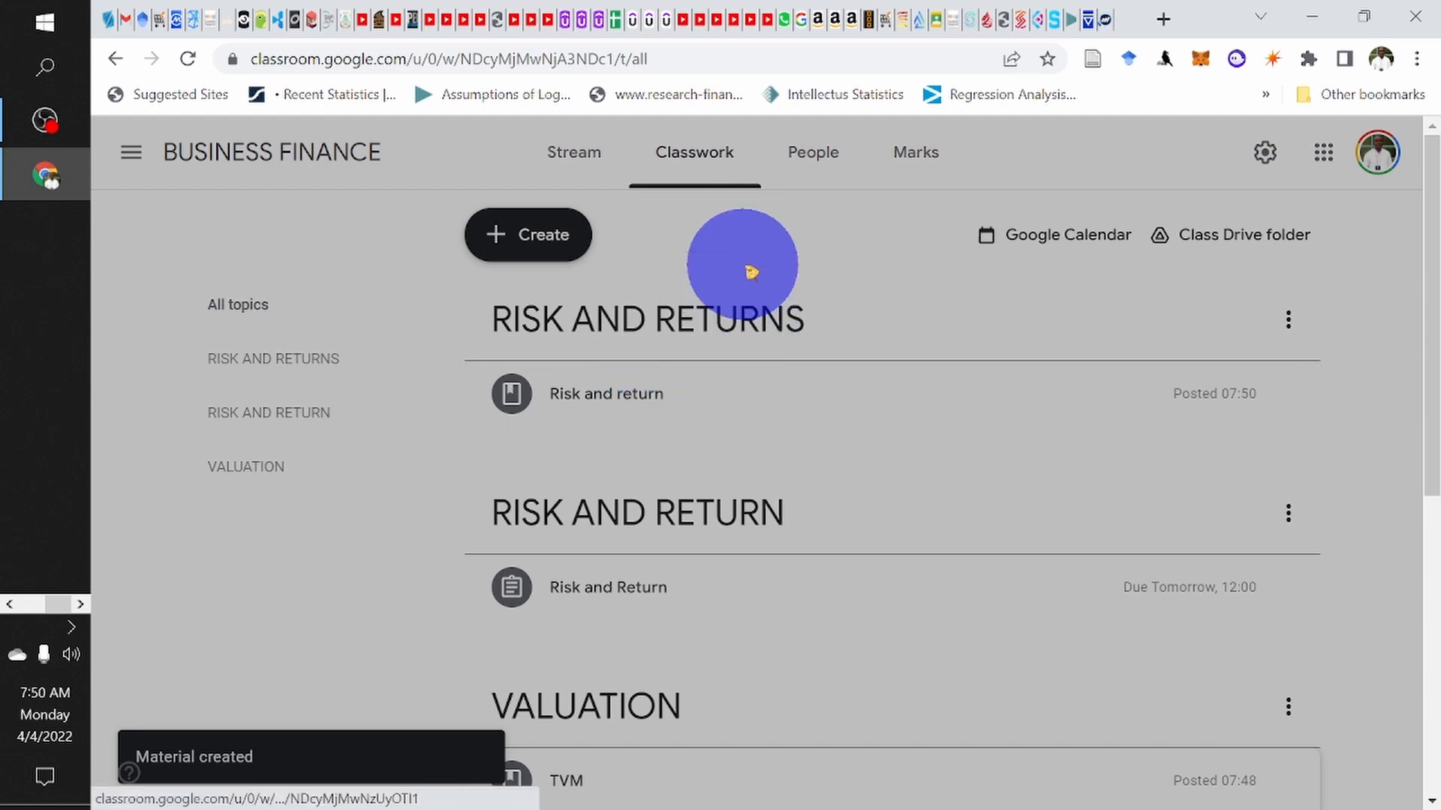
Step: Expand the posted Risk and return material and look over its attached files and videos
click(690, 397)
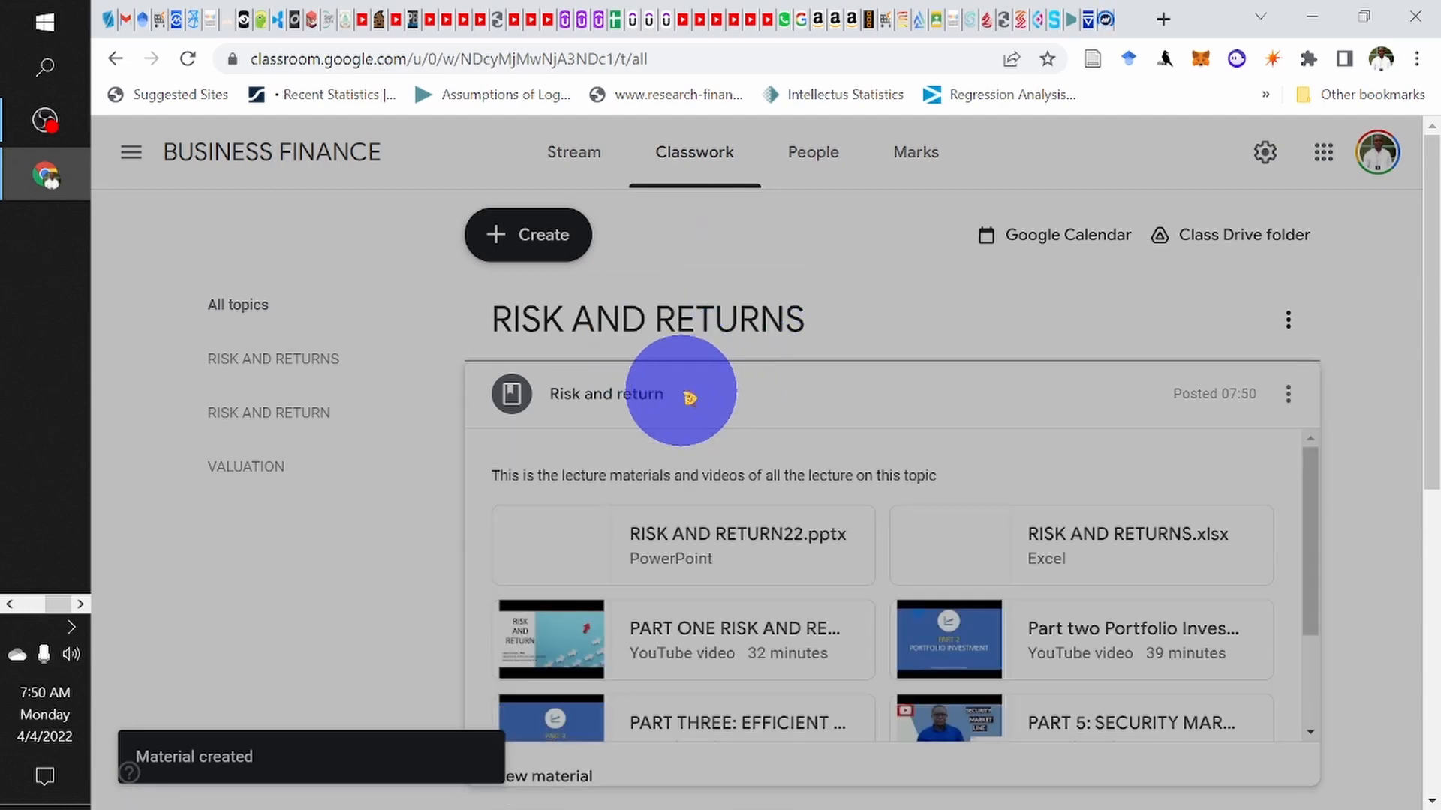
scroll(863, 469, down, 5)
scroll(863, 471, up, 5)
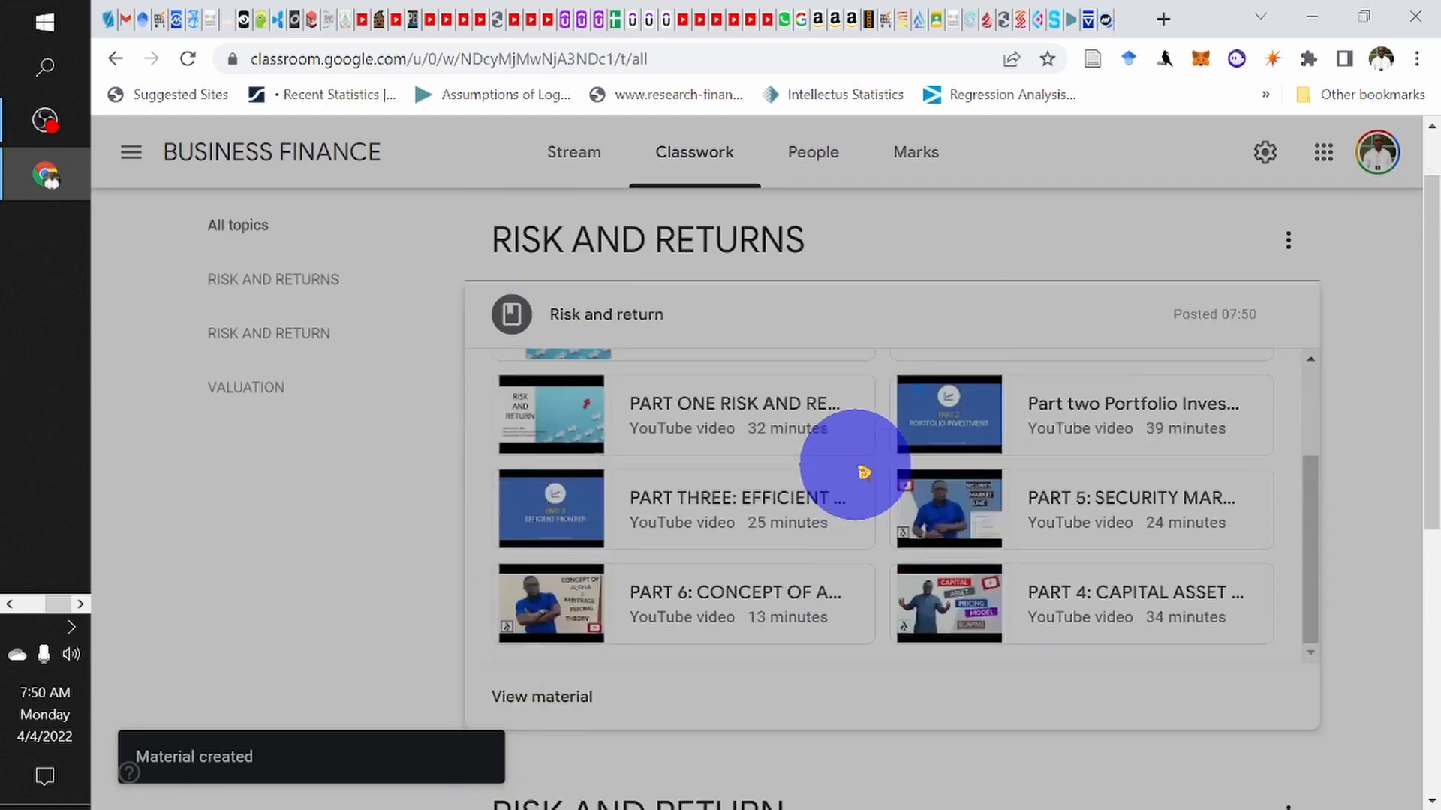
scroll(863, 472, down, 1)
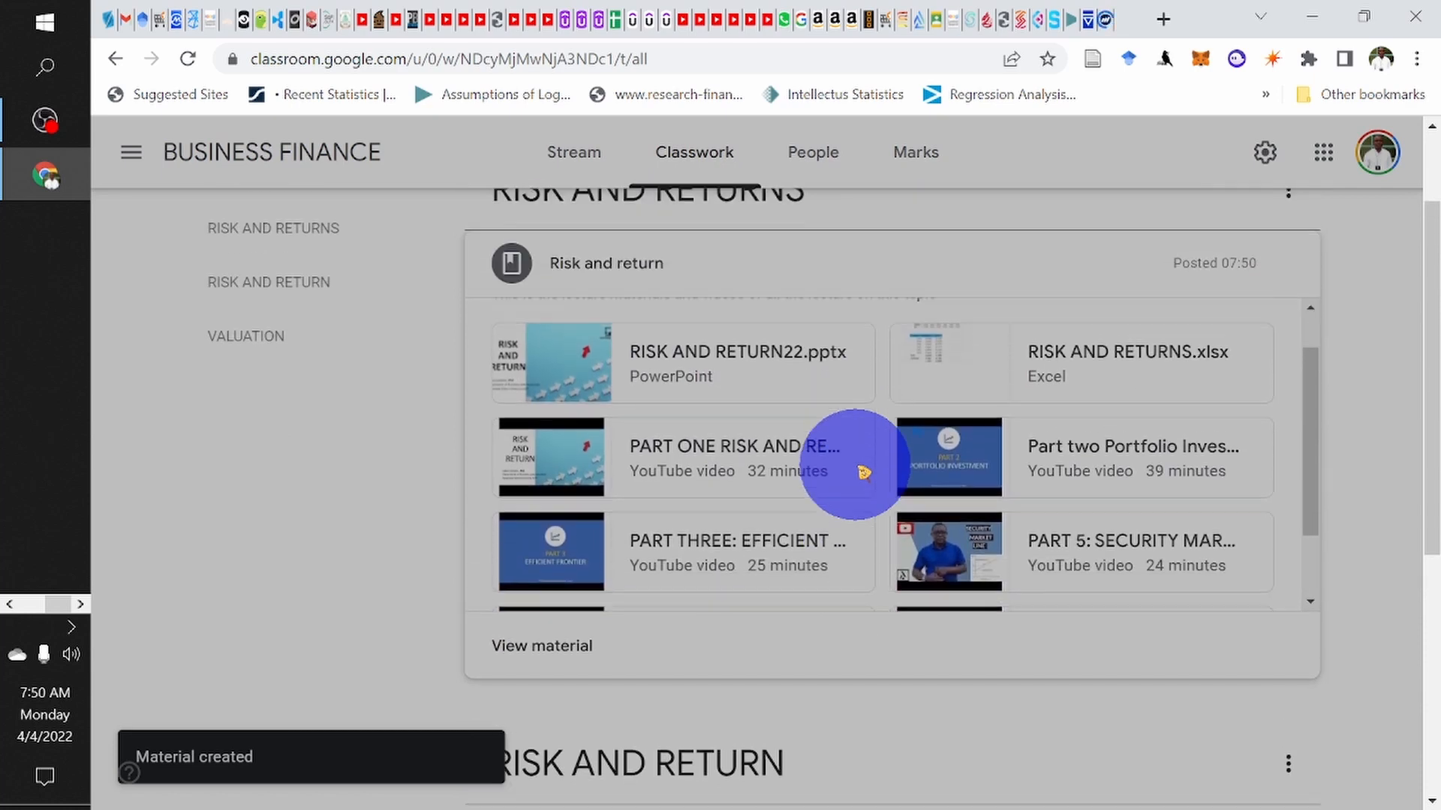
scroll(863, 471, up, 1)
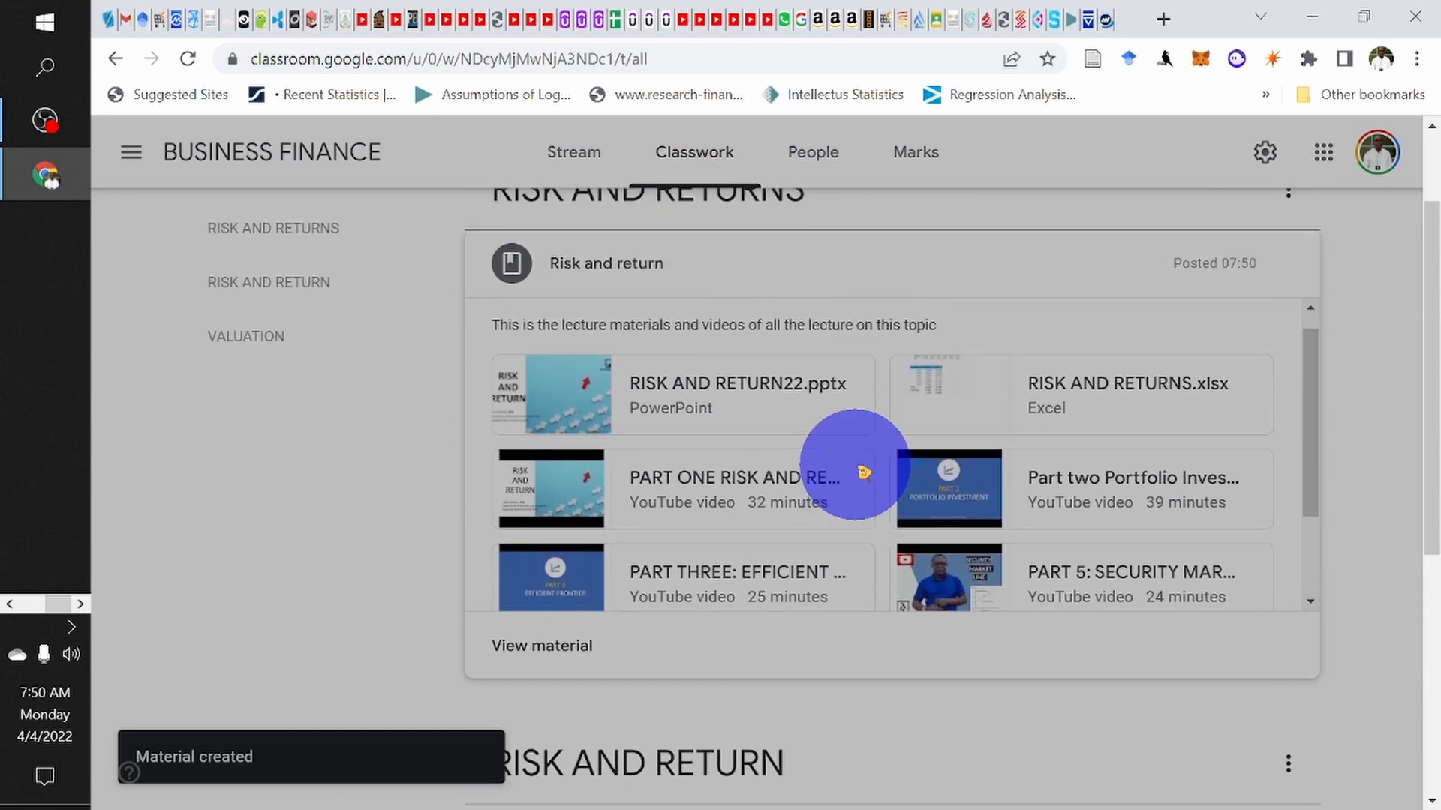
Step: Preview the RISK AND RETURN22.pptx attachment, look through its slides and close it
click(664, 406)
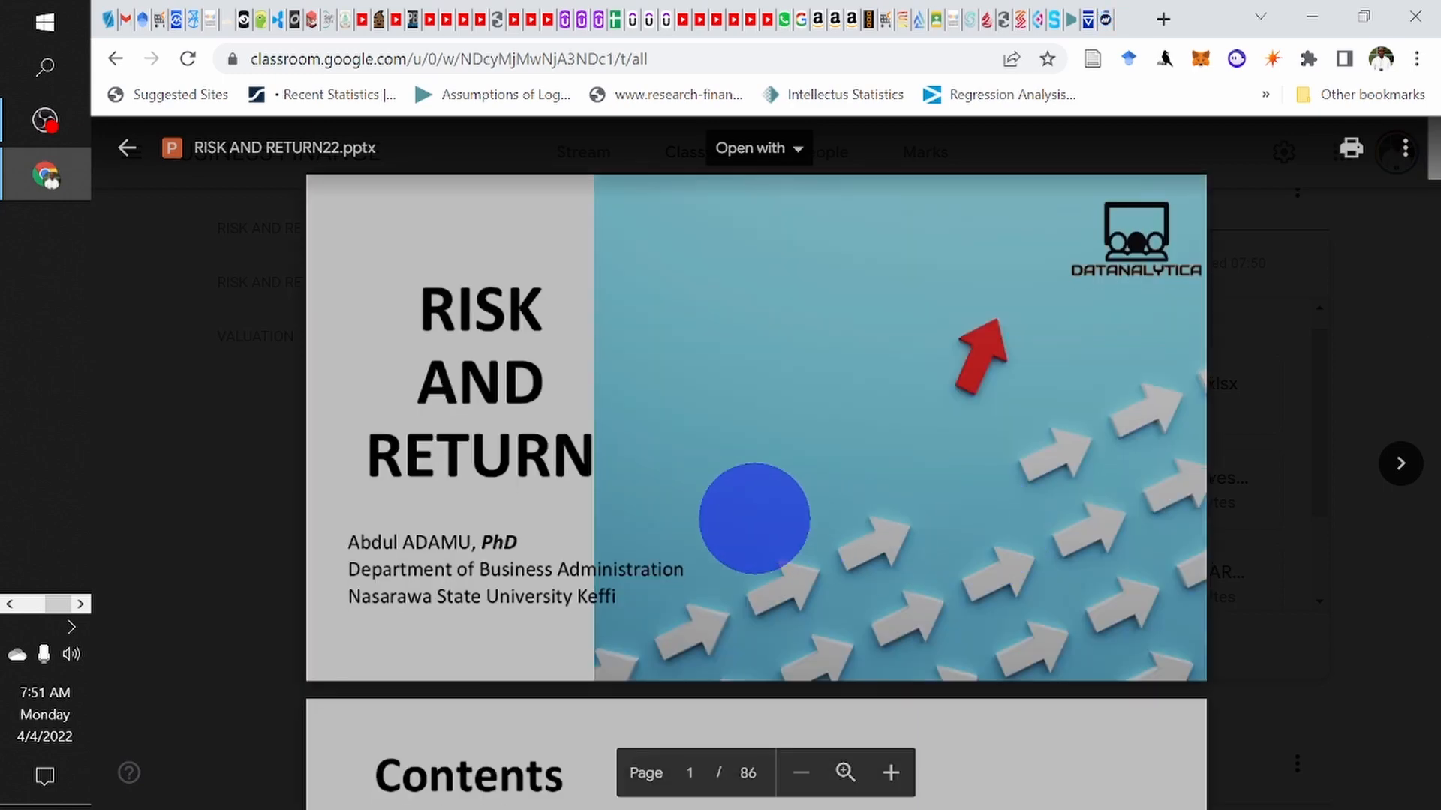
scroll(754, 518, down, 15)
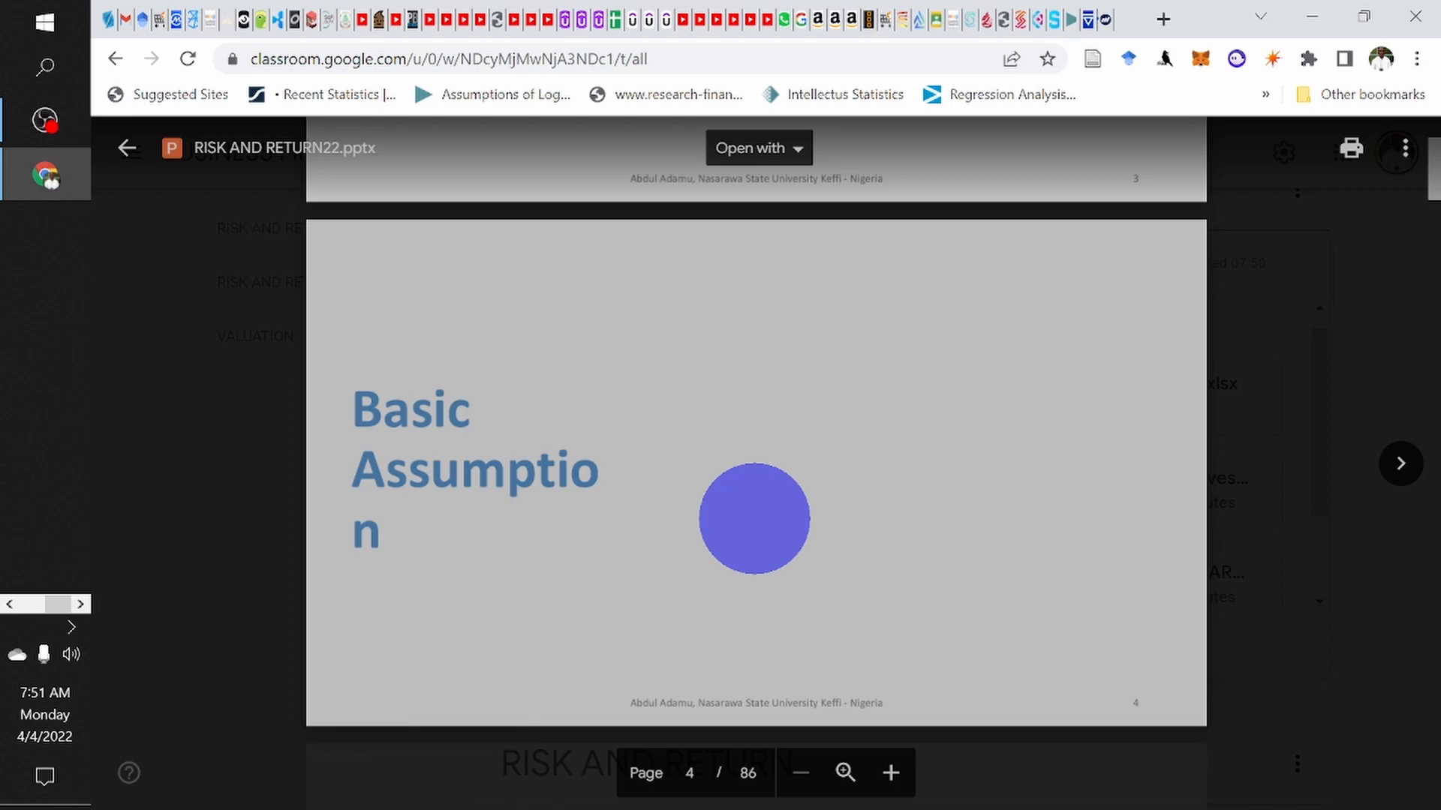
scroll(754, 519, down, 20)
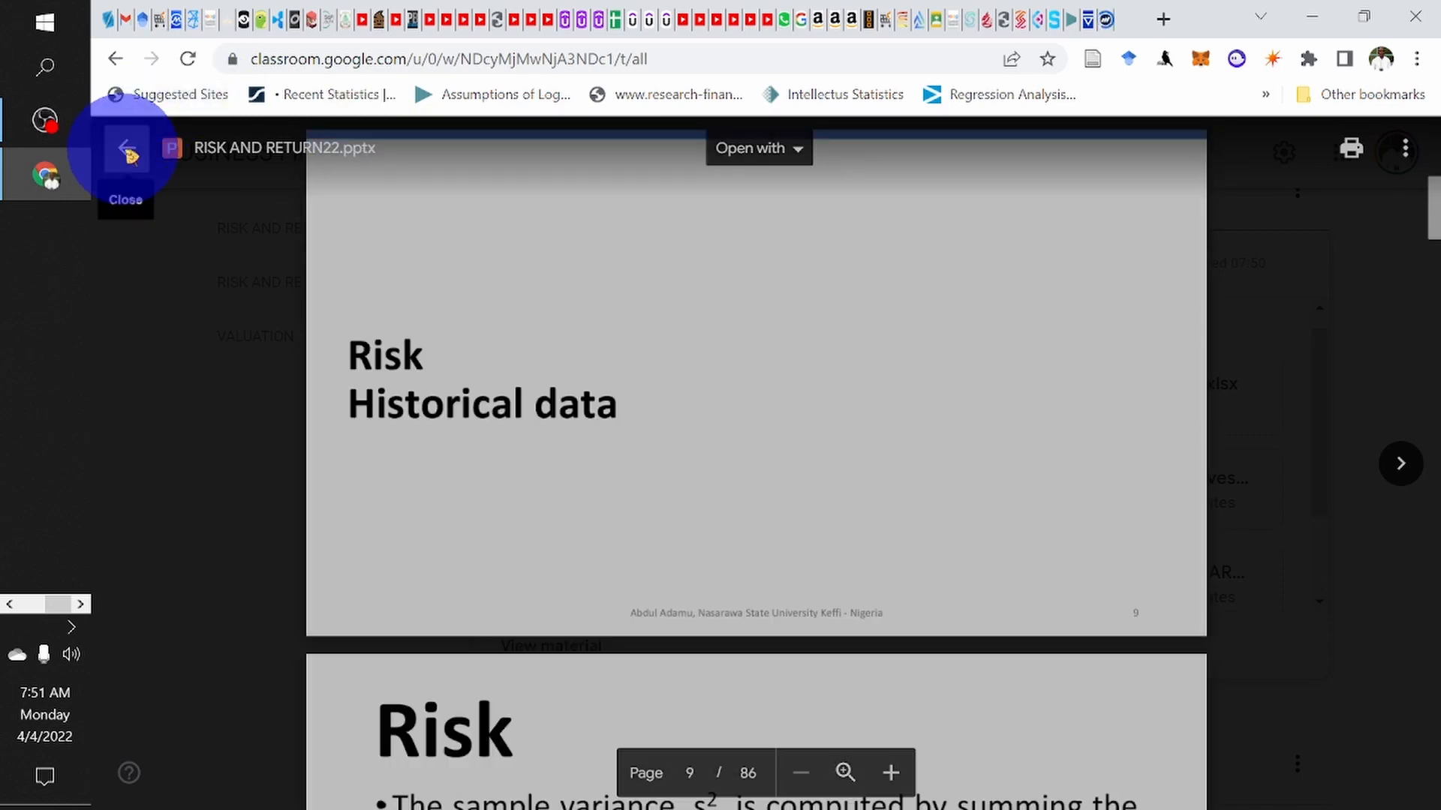
click(127, 154)
Step: Preview the RISK AND RETURNS.xlsx attachment of the Risk and return material and close it
scroll(835, 508, up, 4)
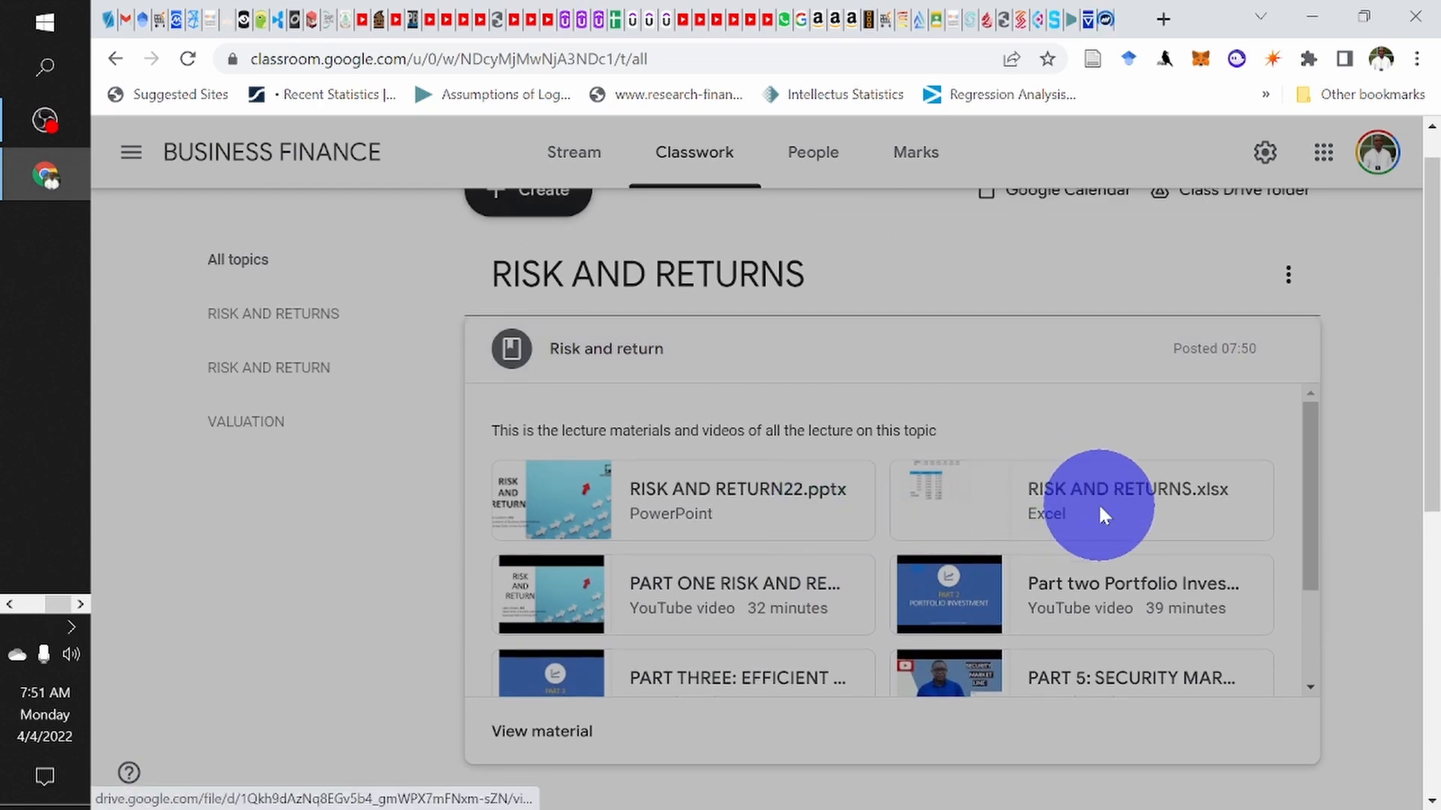
click(1101, 515)
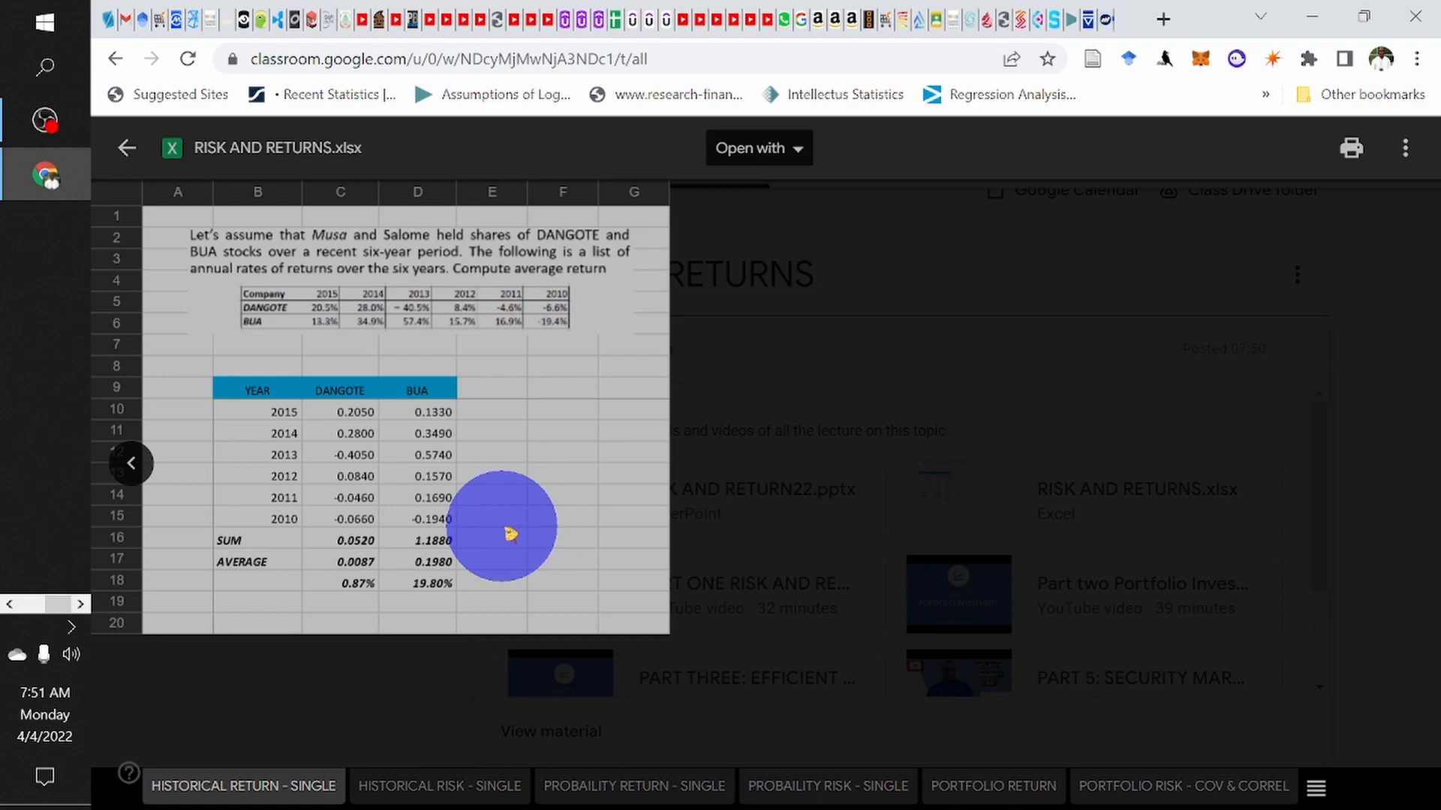
click(129, 150)
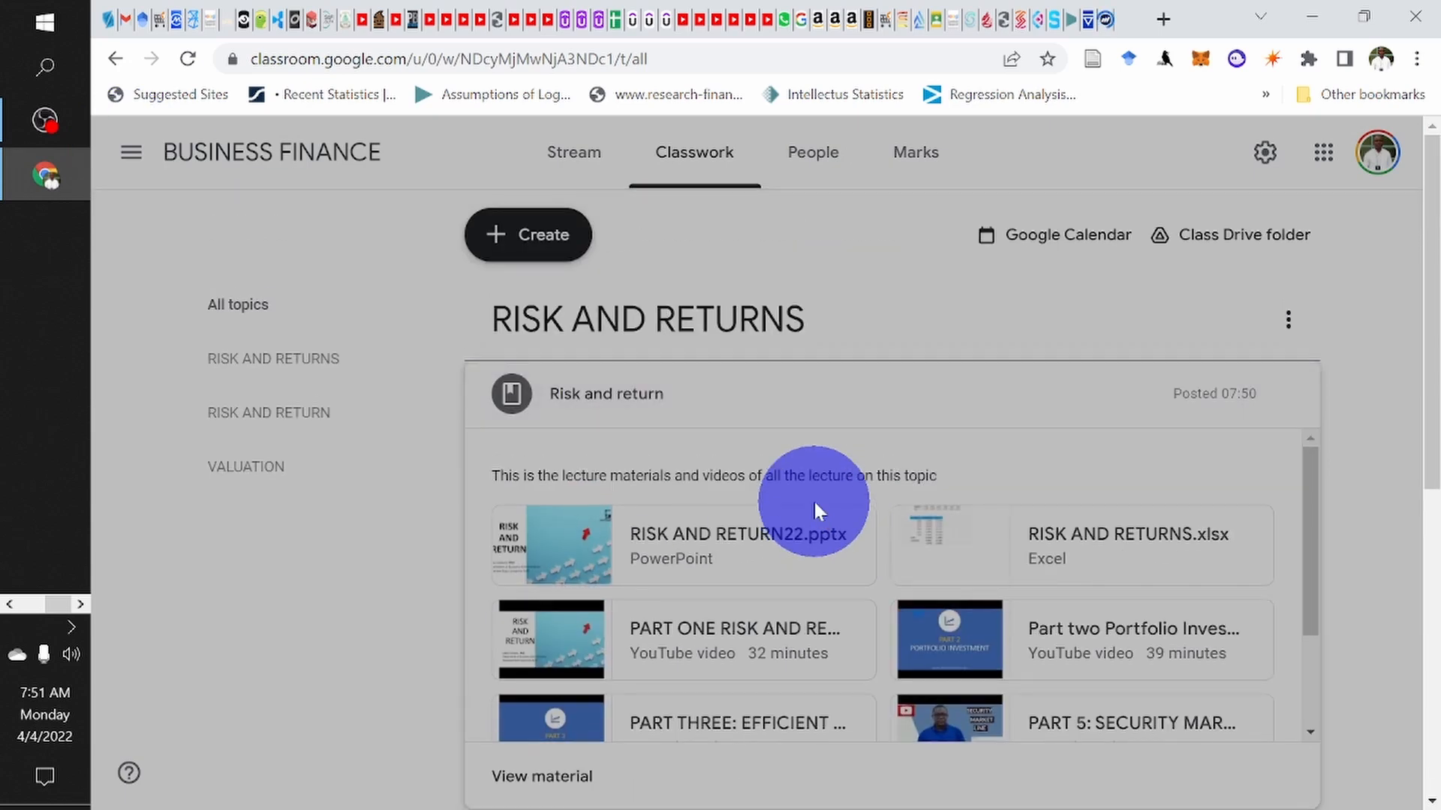
Step: Show the options for creating classwork, dismiss them and open the RISK AND RETURNS topic on its own page
click(529, 239)
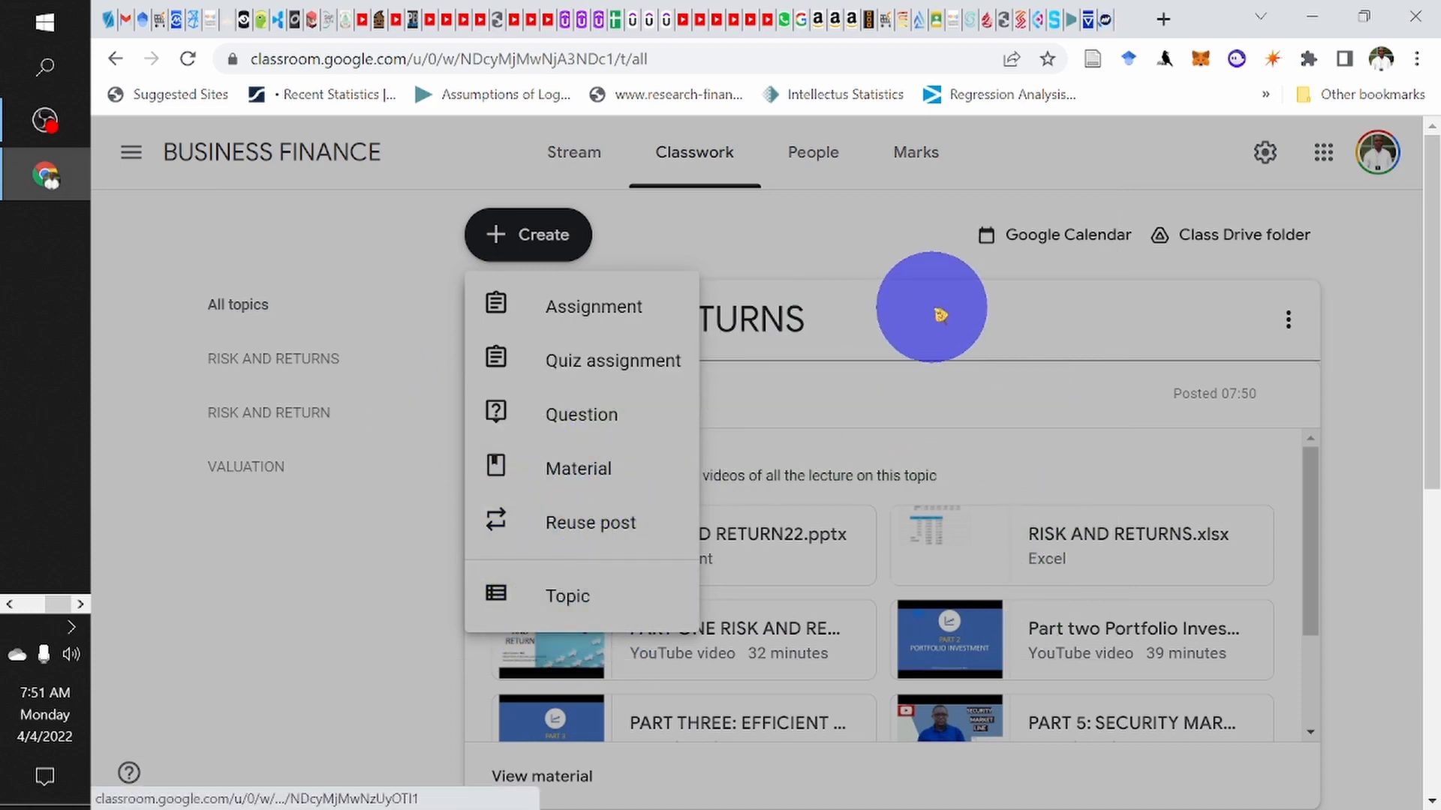
click(940, 314)
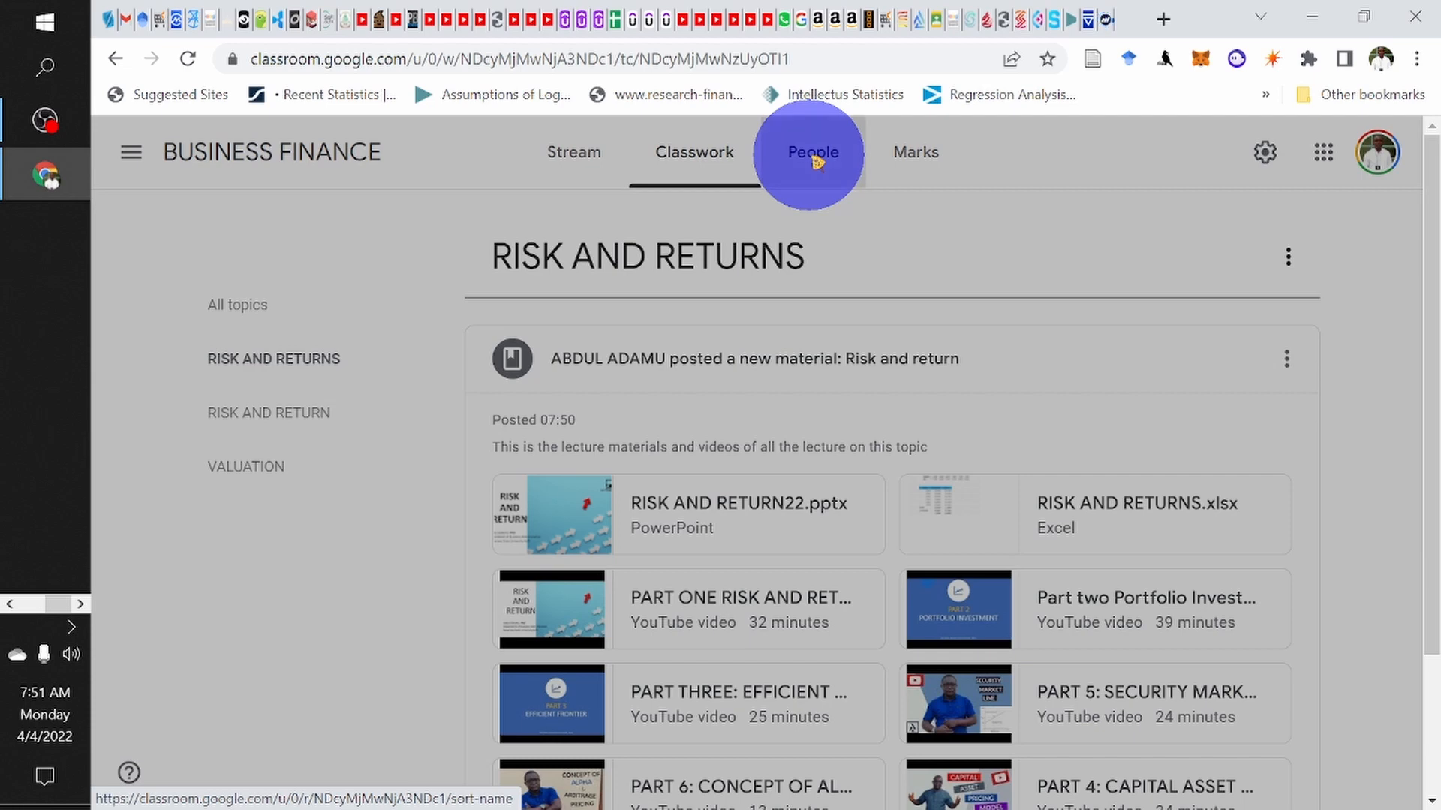
Step: Open the class's People page and invite two suggested contacts as teachers, closing the reopened teacher invitation dialog without adding anyone else
click(814, 156)
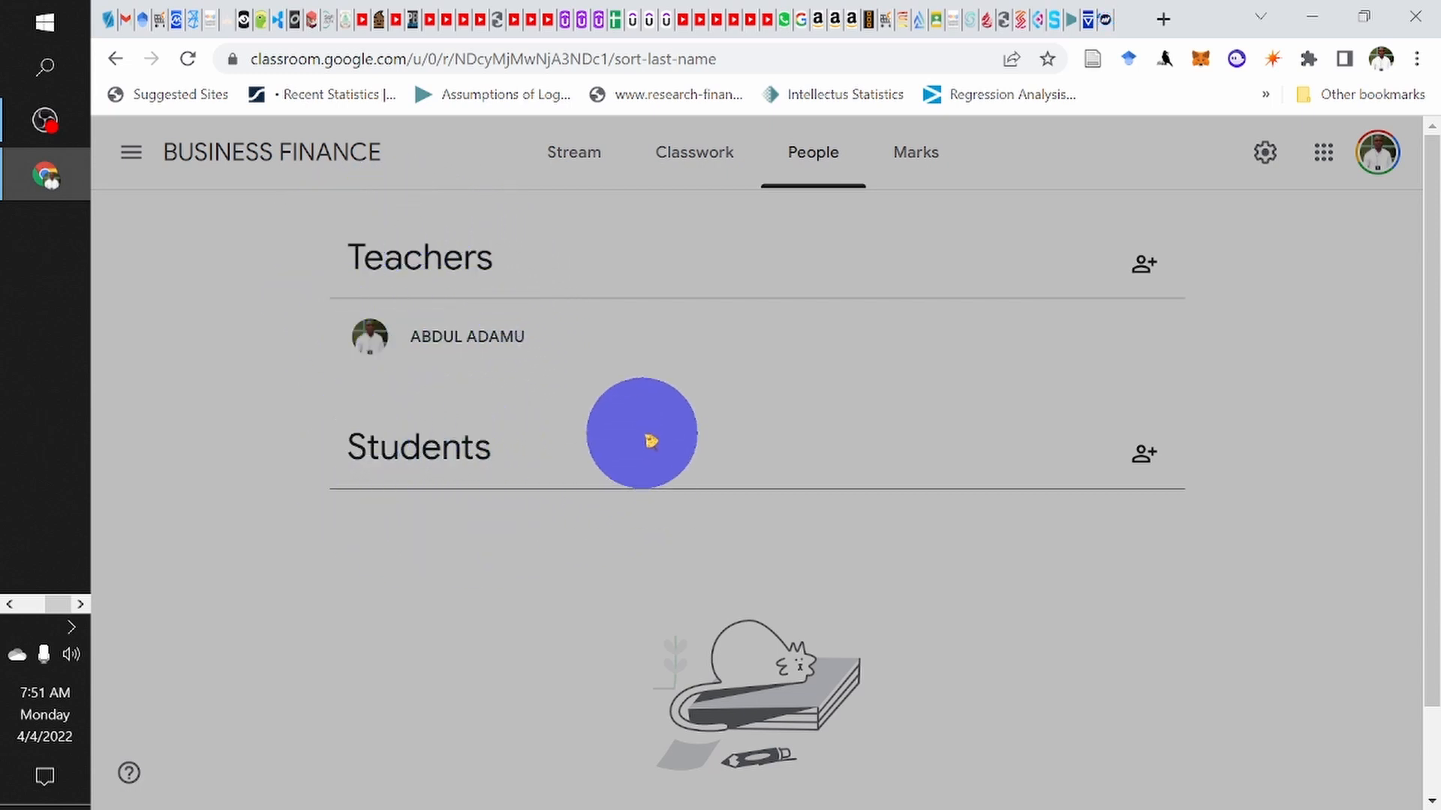
scroll(891, 560, down, 2)
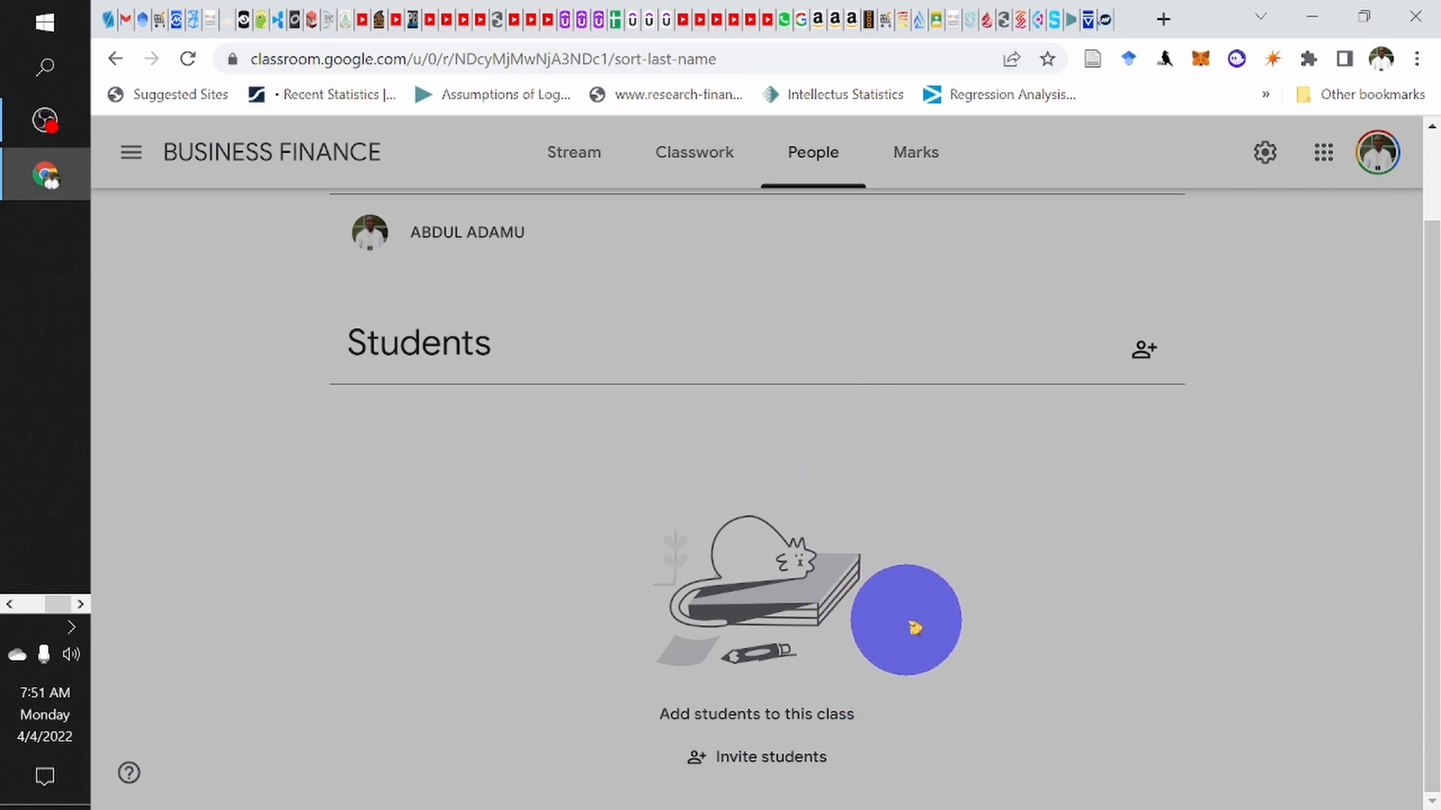
scroll(914, 627, up, 2)
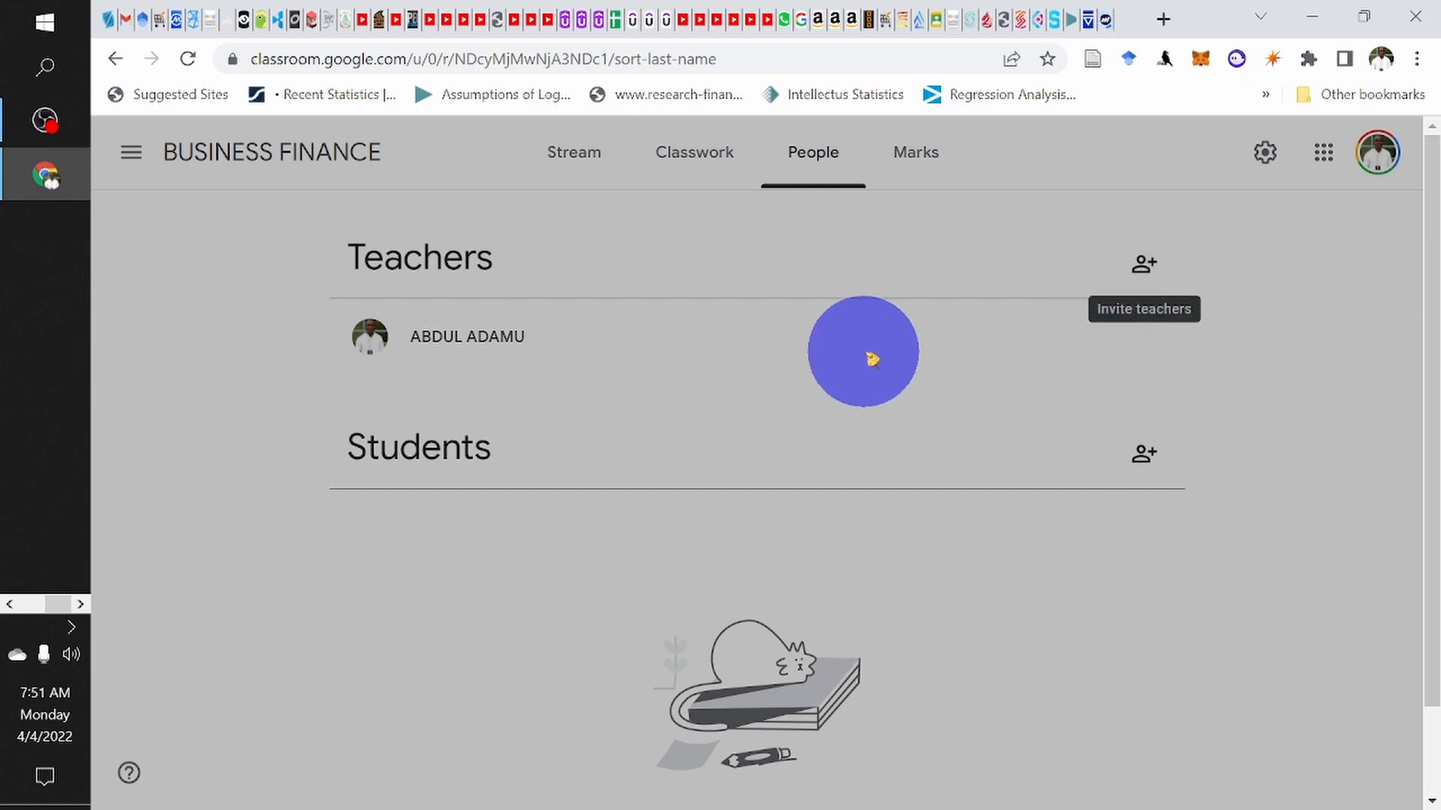
click(1146, 266)
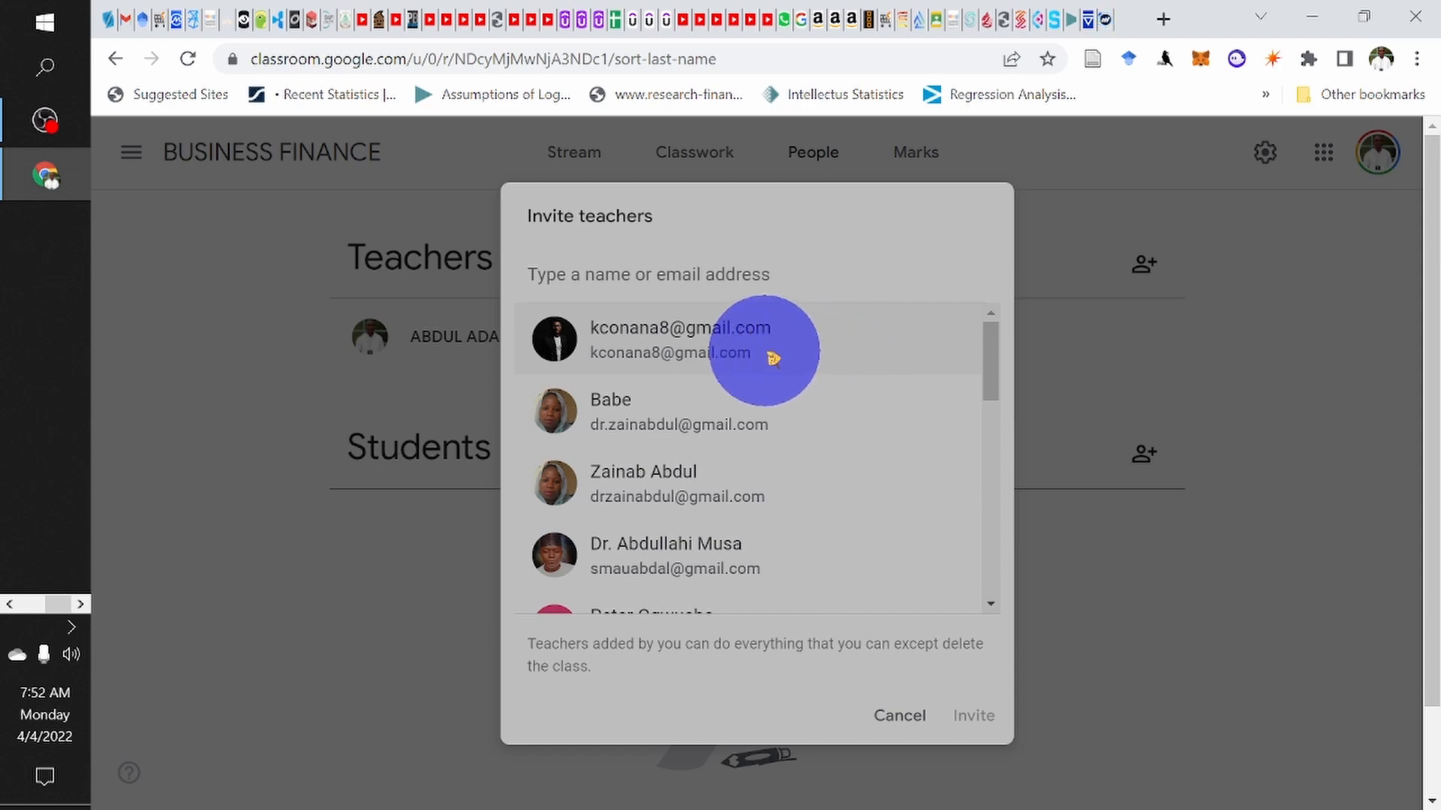
click(773, 358)
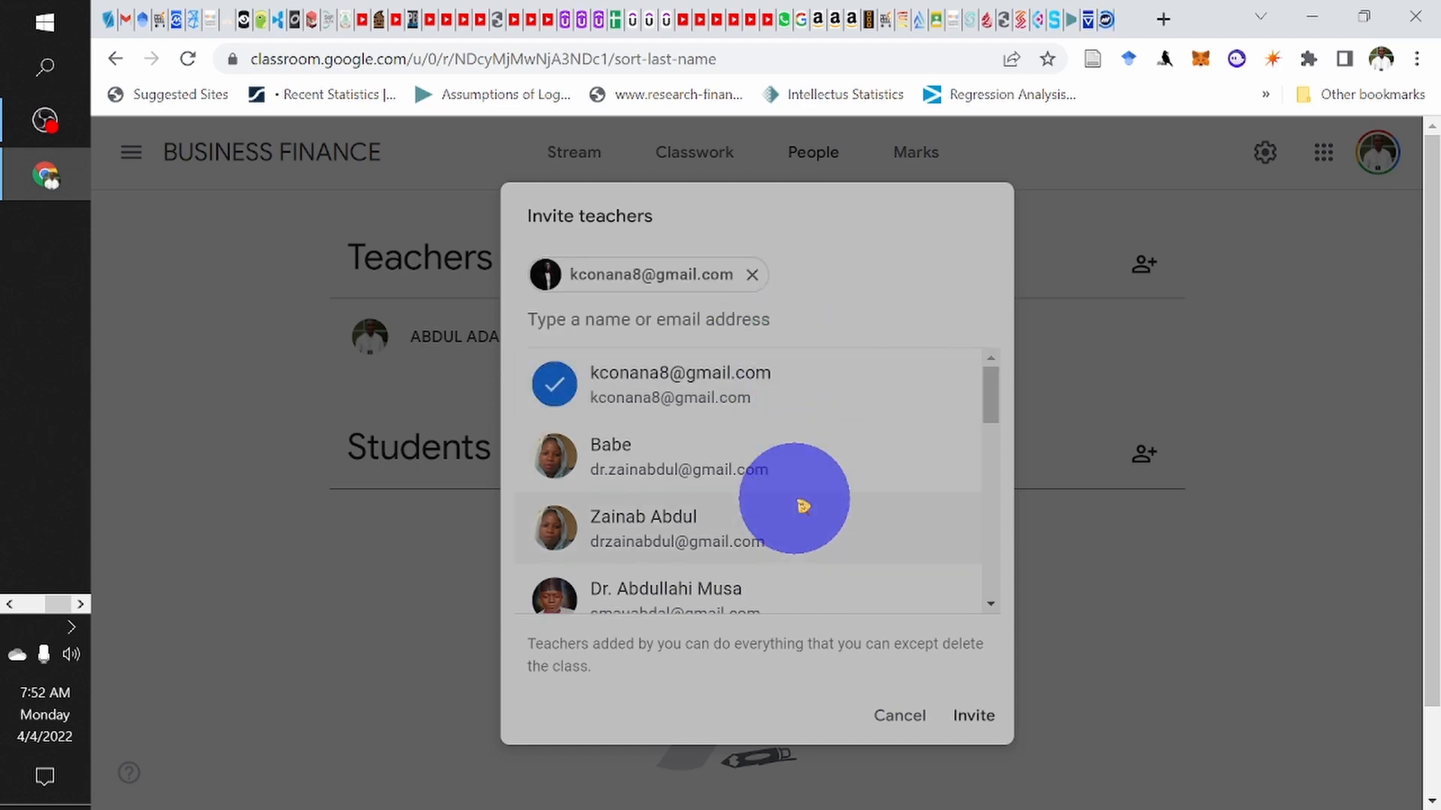
scroll(801, 506, down, 2)
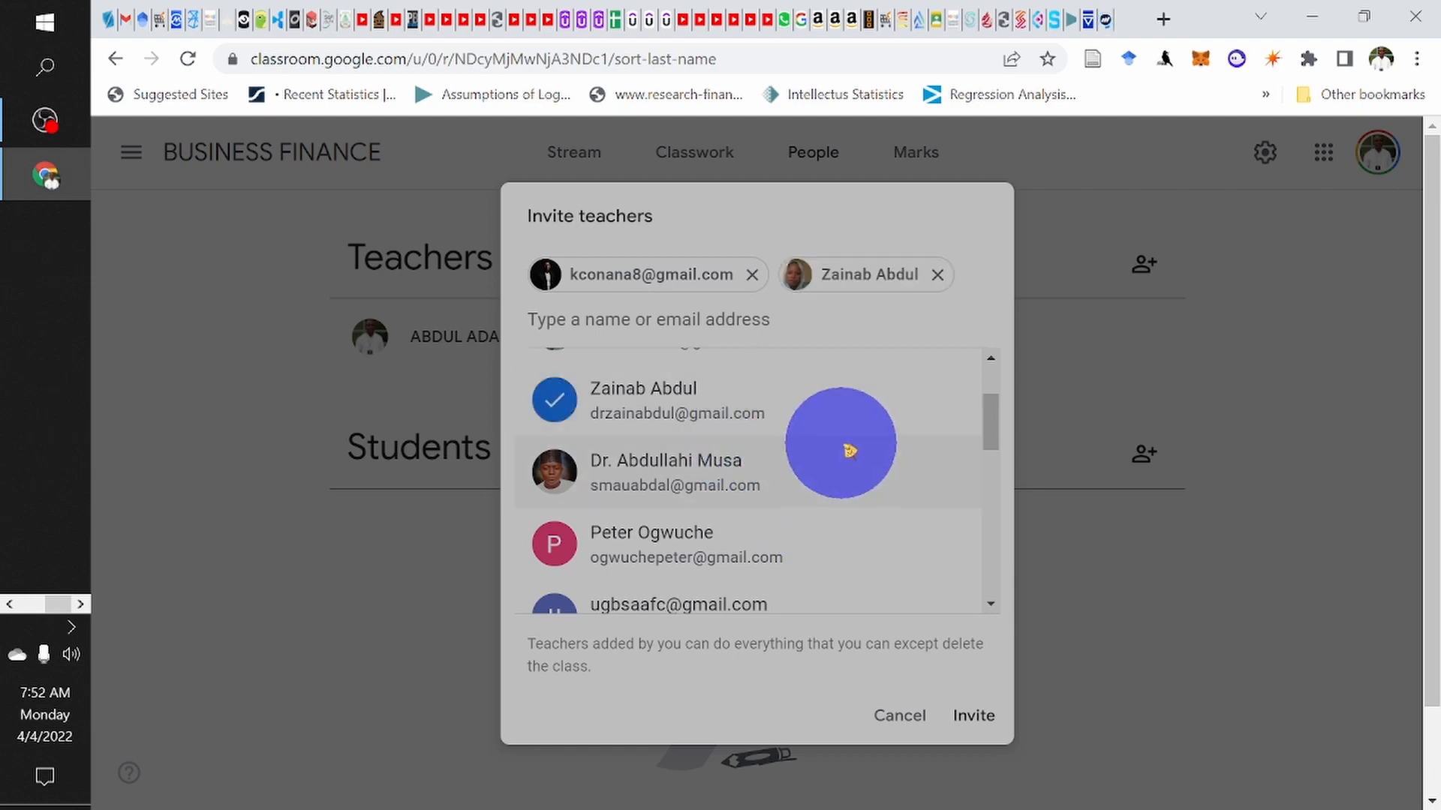
scroll(850, 451, up, 1)
scroll(851, 451, down, 2)
scroll(854, 451, up, 1)
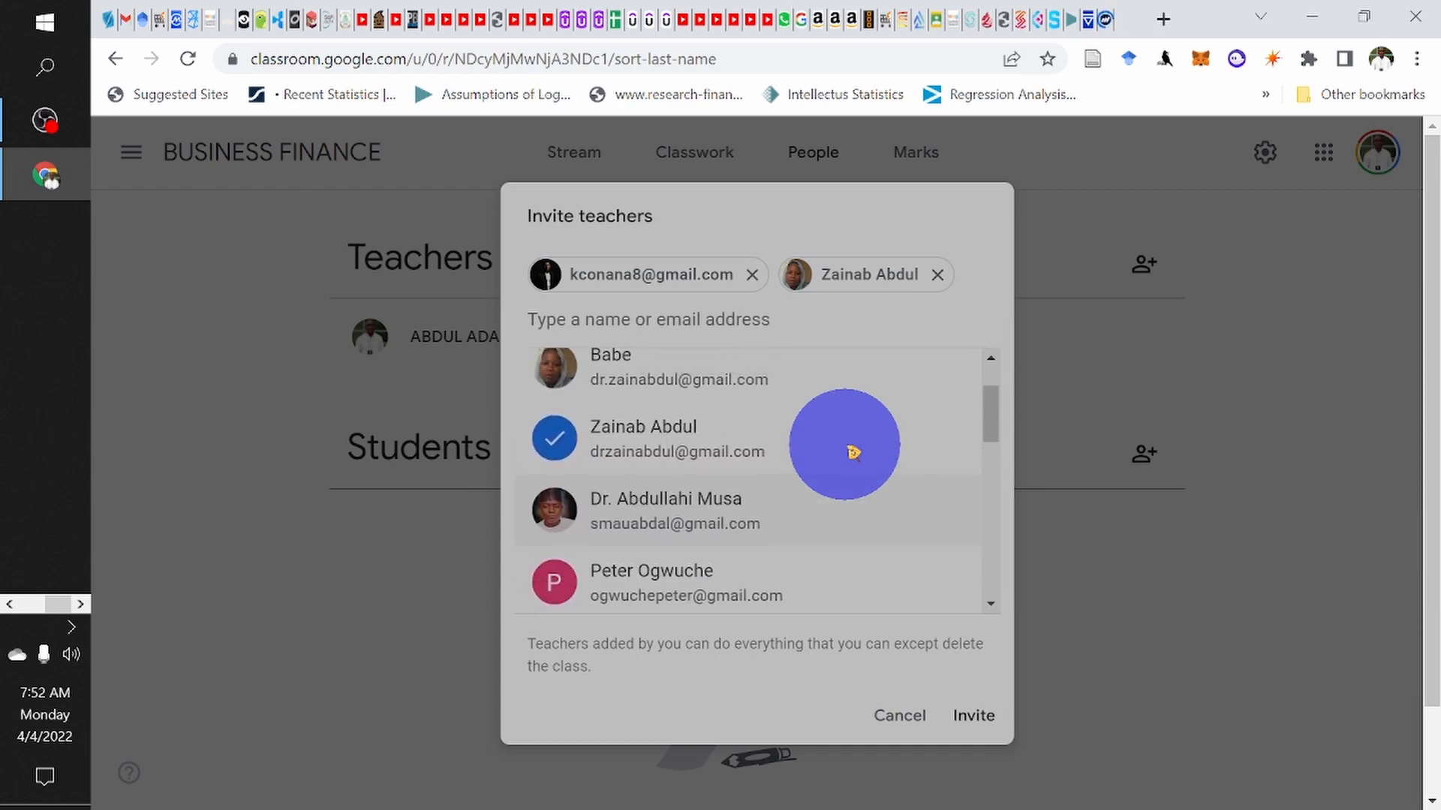
scroll(856, 450, down, 2)
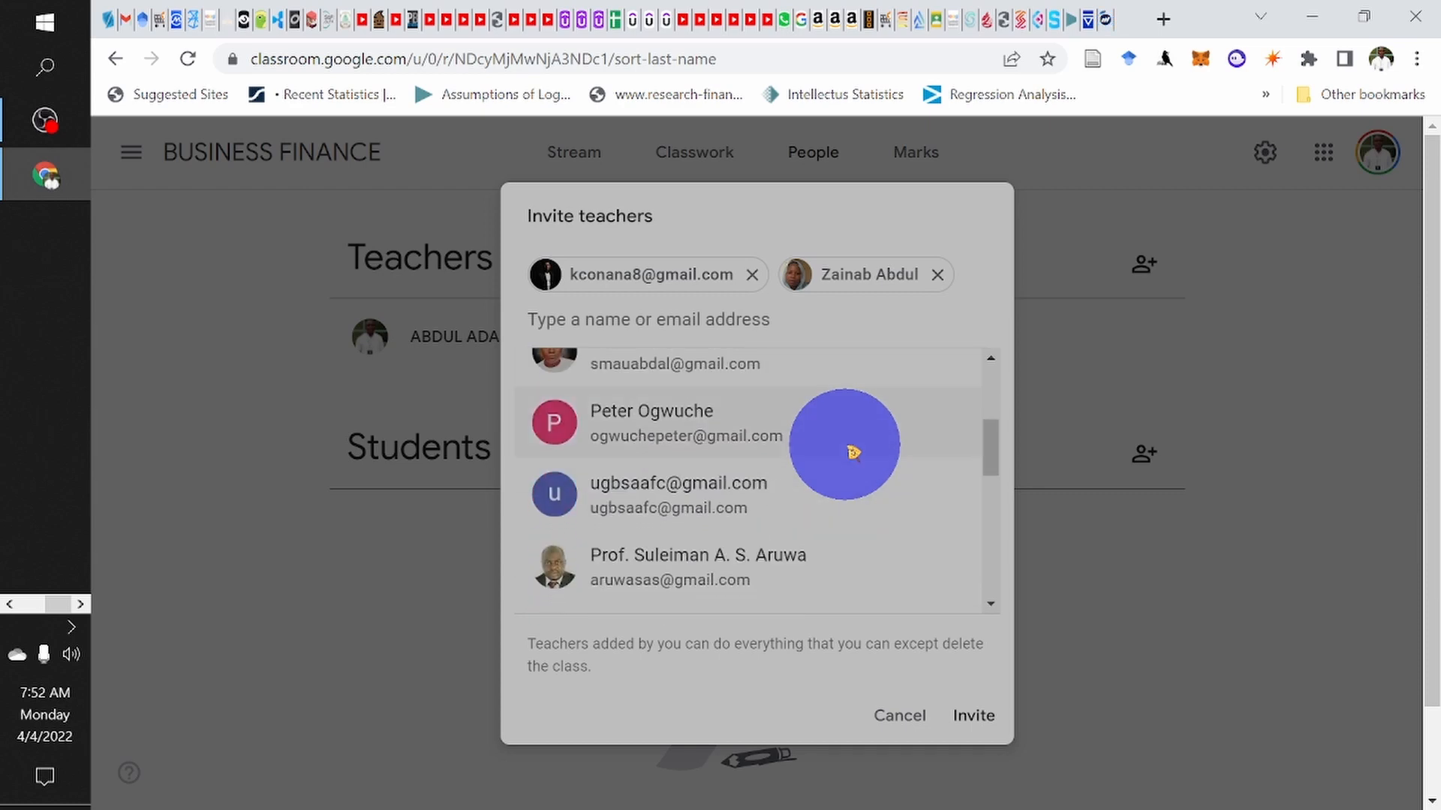
click(986, 727)
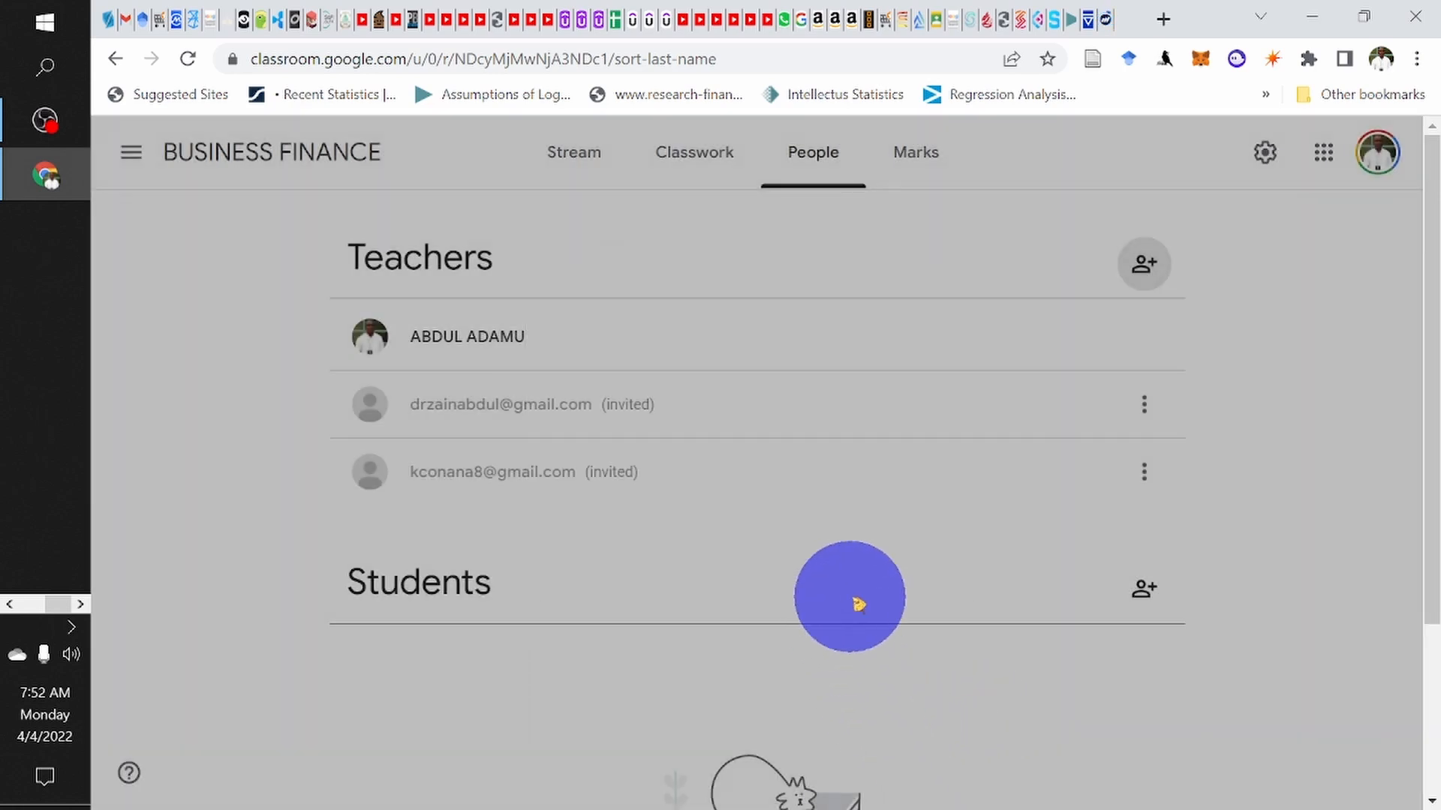
click(1144, 265)
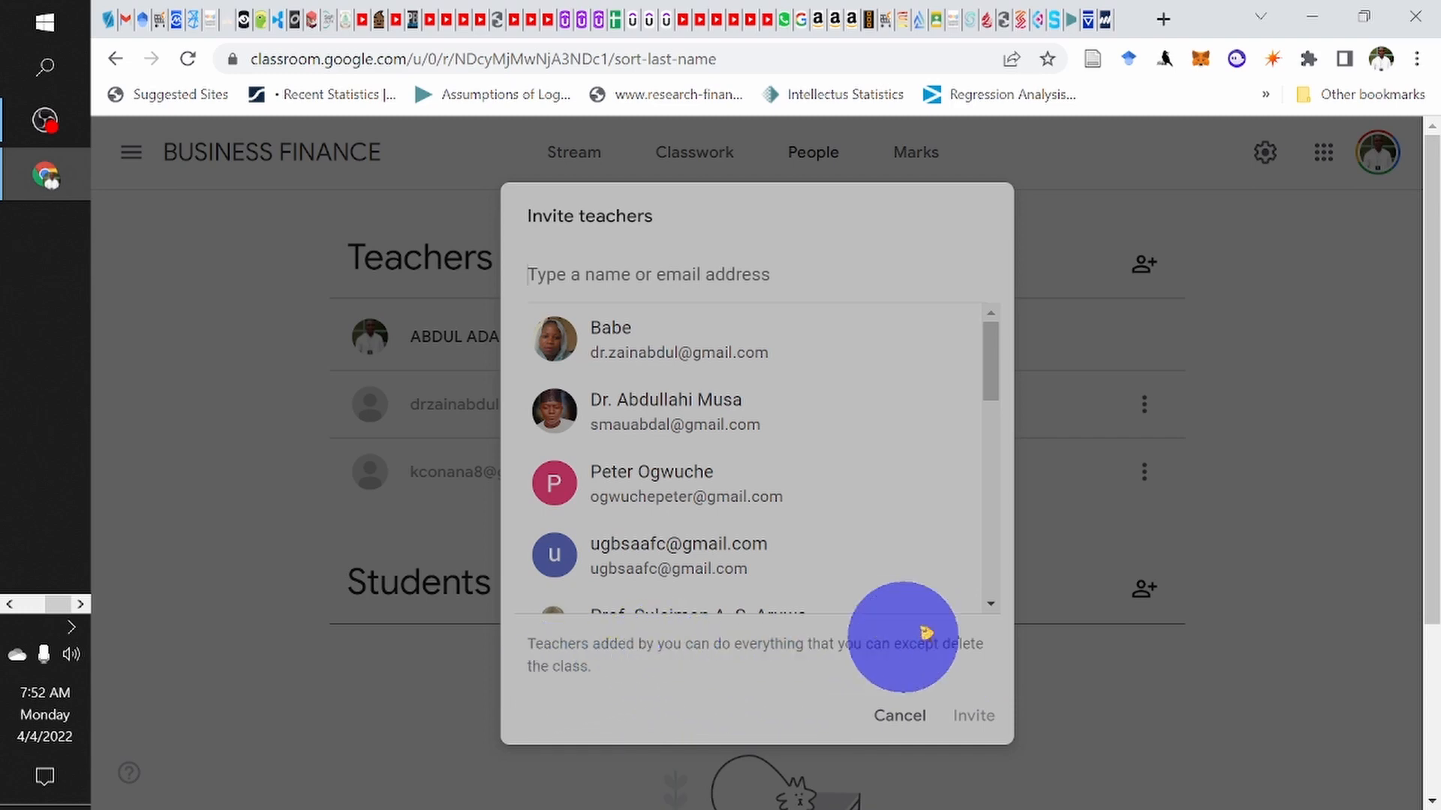
click(899, 717)
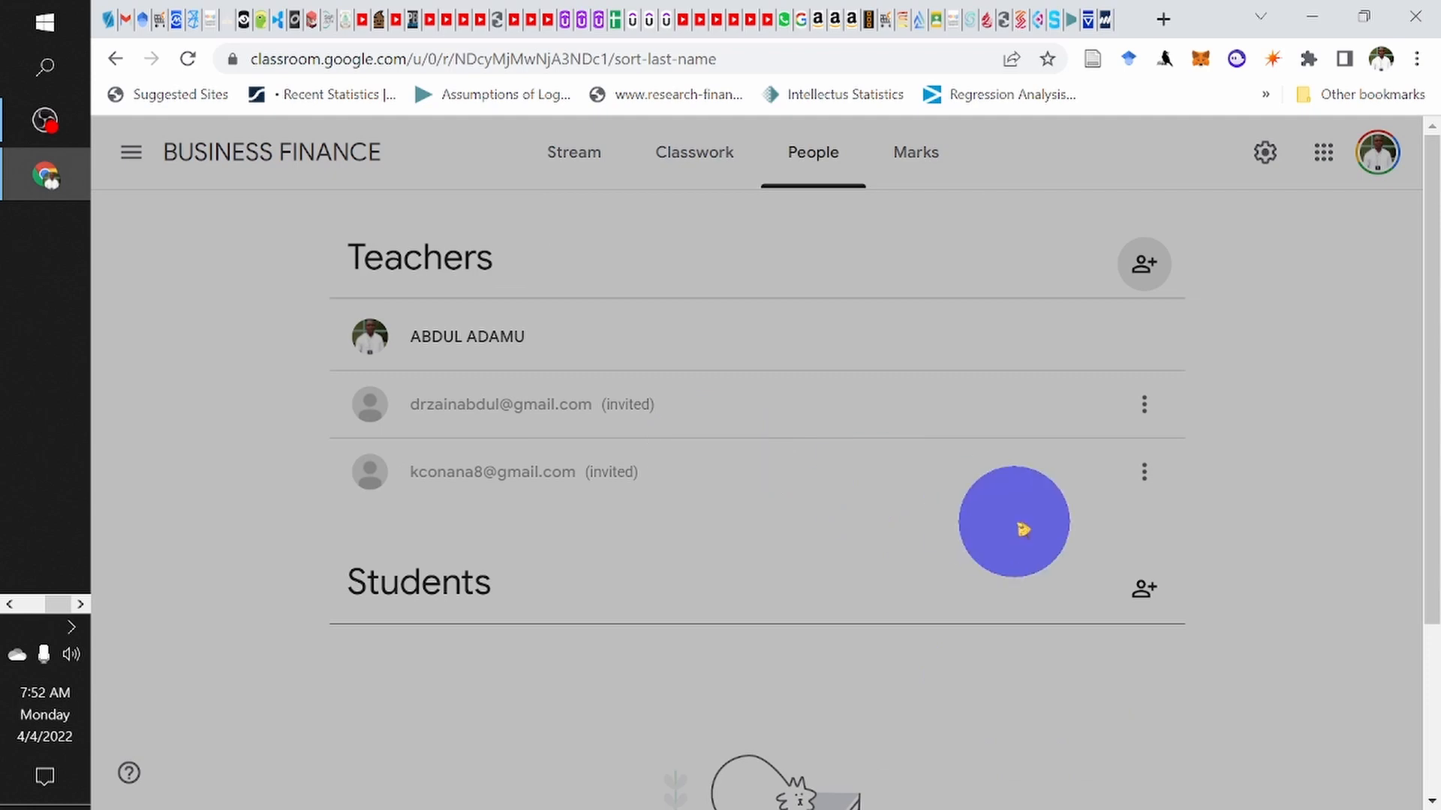
Step: Look through the suggested contacts for students, select two of them and send them invitations to the class
scroll(1023, 529, down, 3)
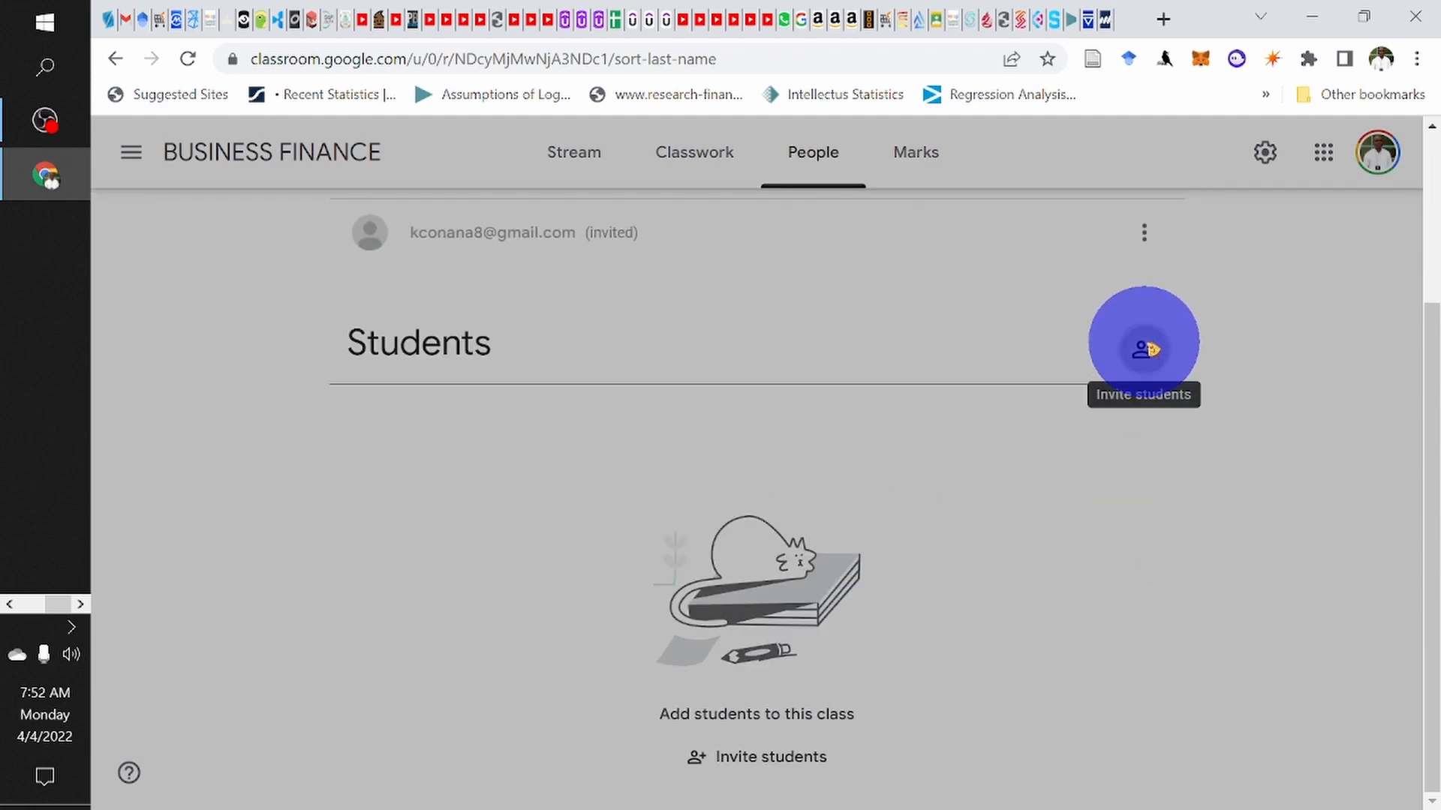
click(1143, 349)
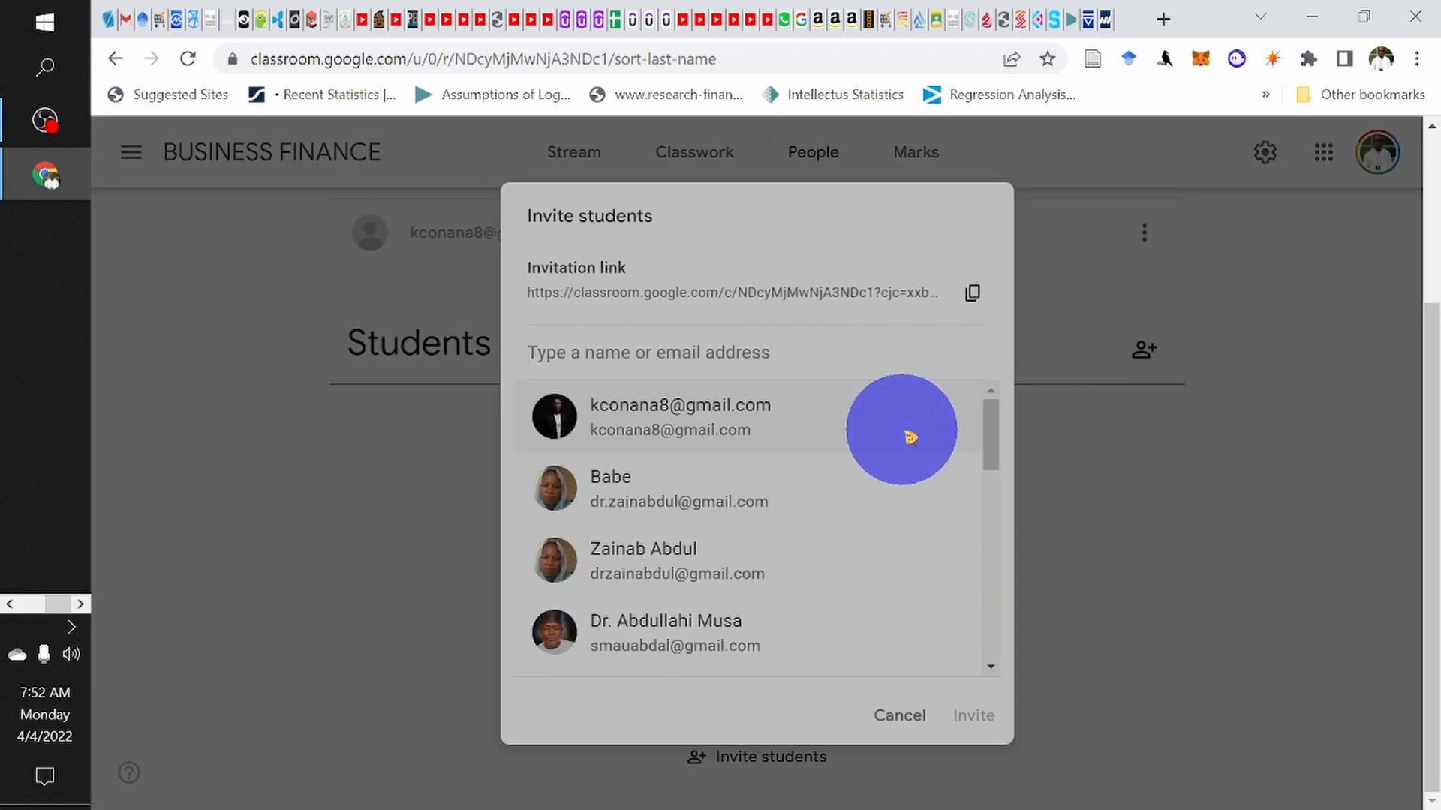
scroll(867, 552, down, 6)
scroll(866, 554, down, 5)
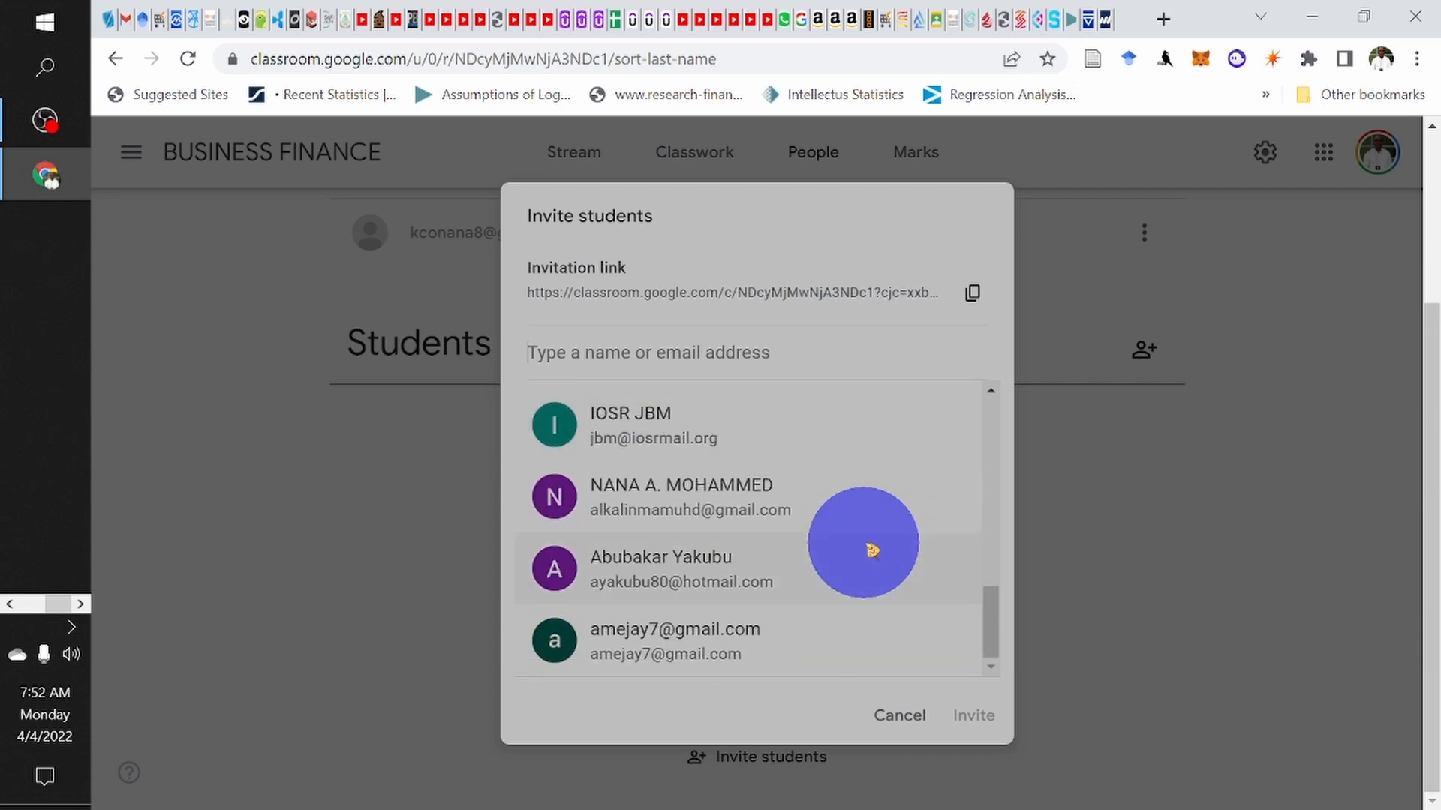
scroll(871, 550, up, 2)
scroll(870, 550, down, 2)
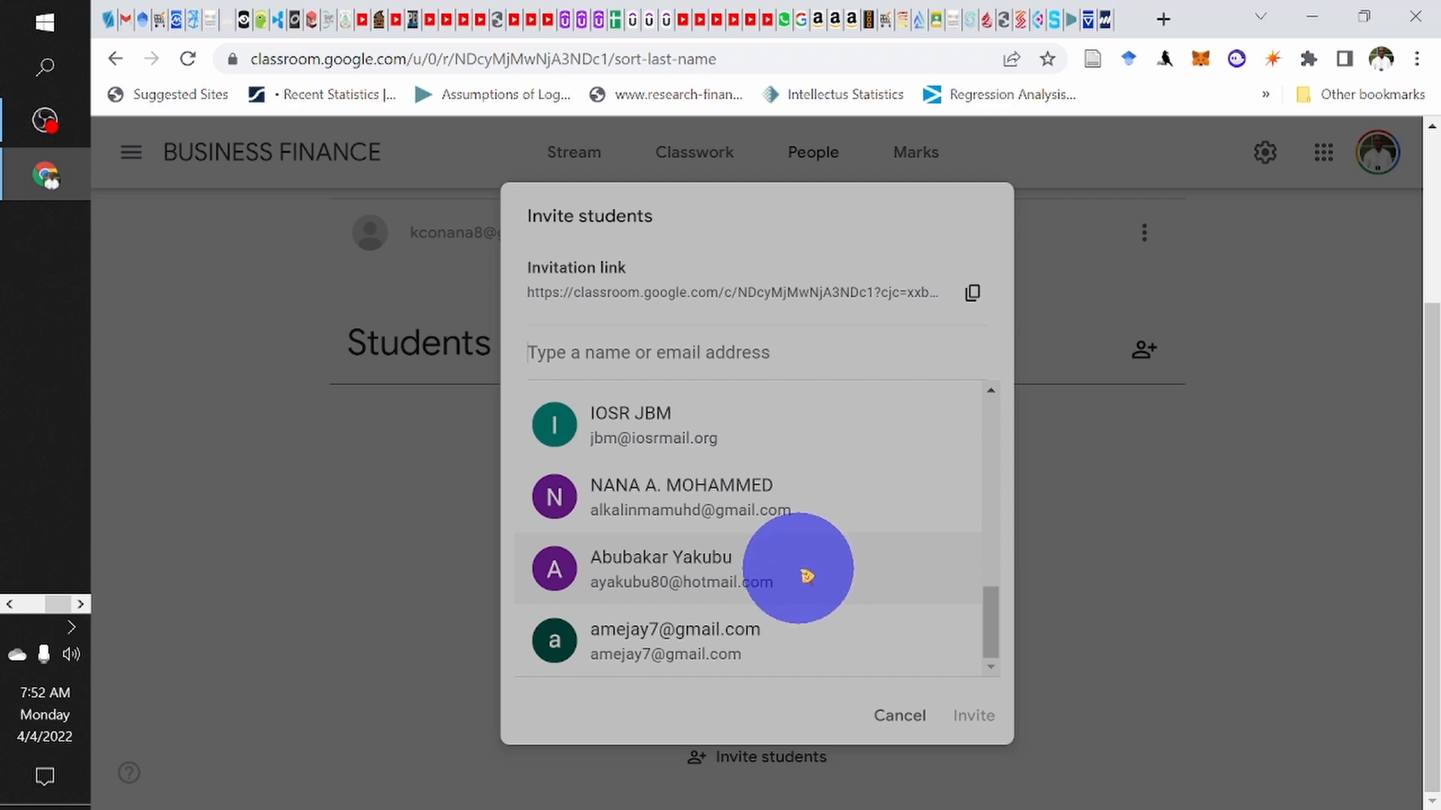
scroll(897, 470, up, 4)
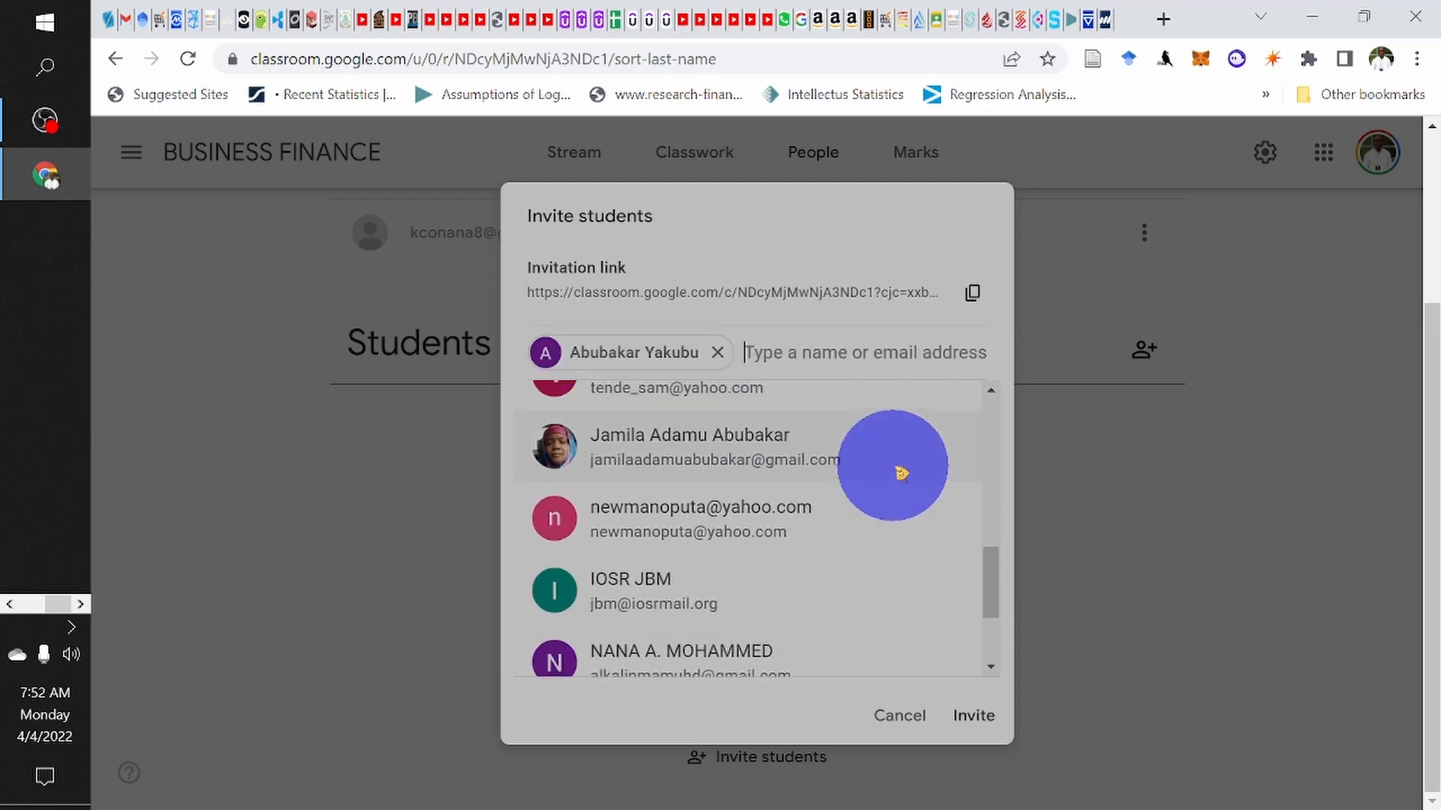
scroll(900, 473, up, 2)
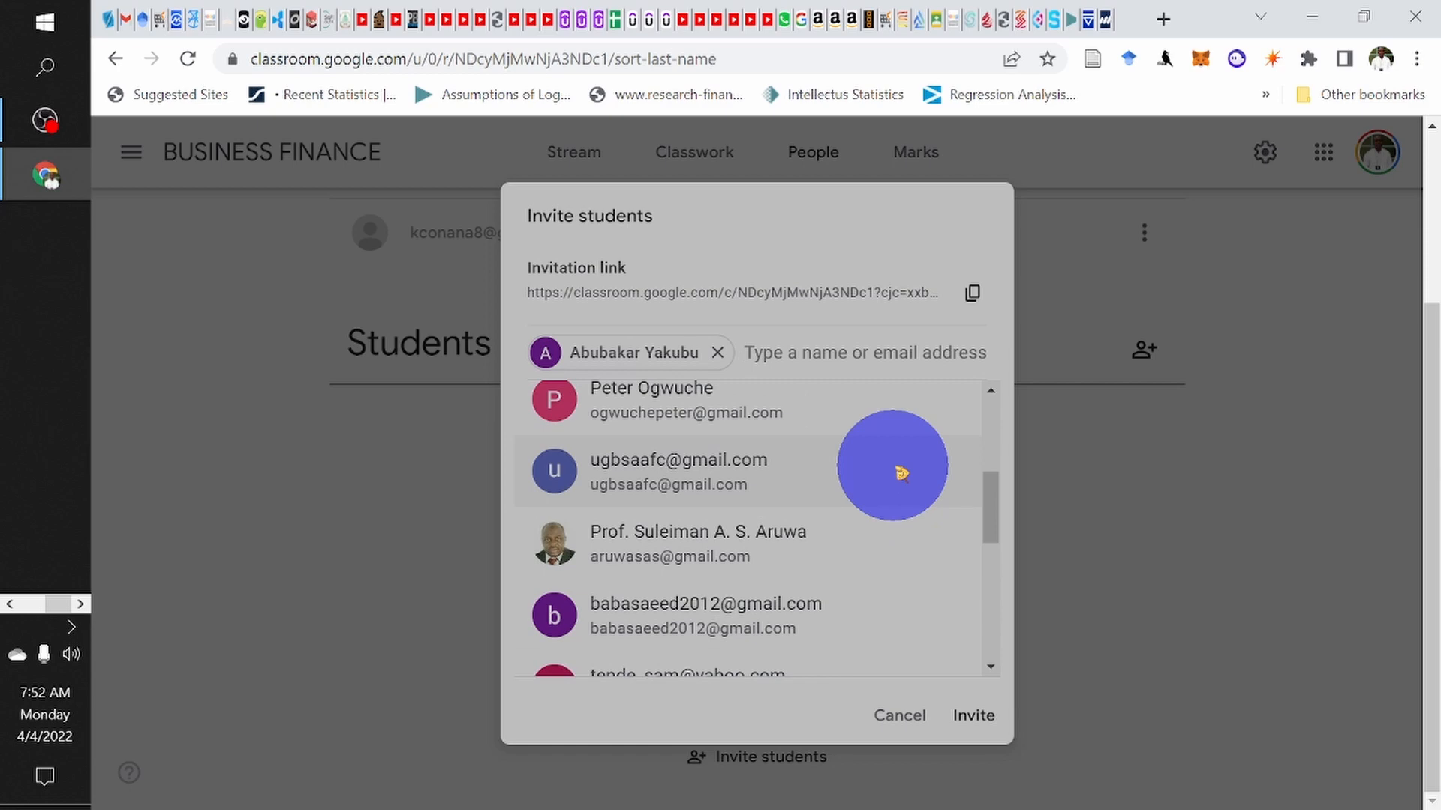
scroll(901, 473, up, 2)
click(750, 557)
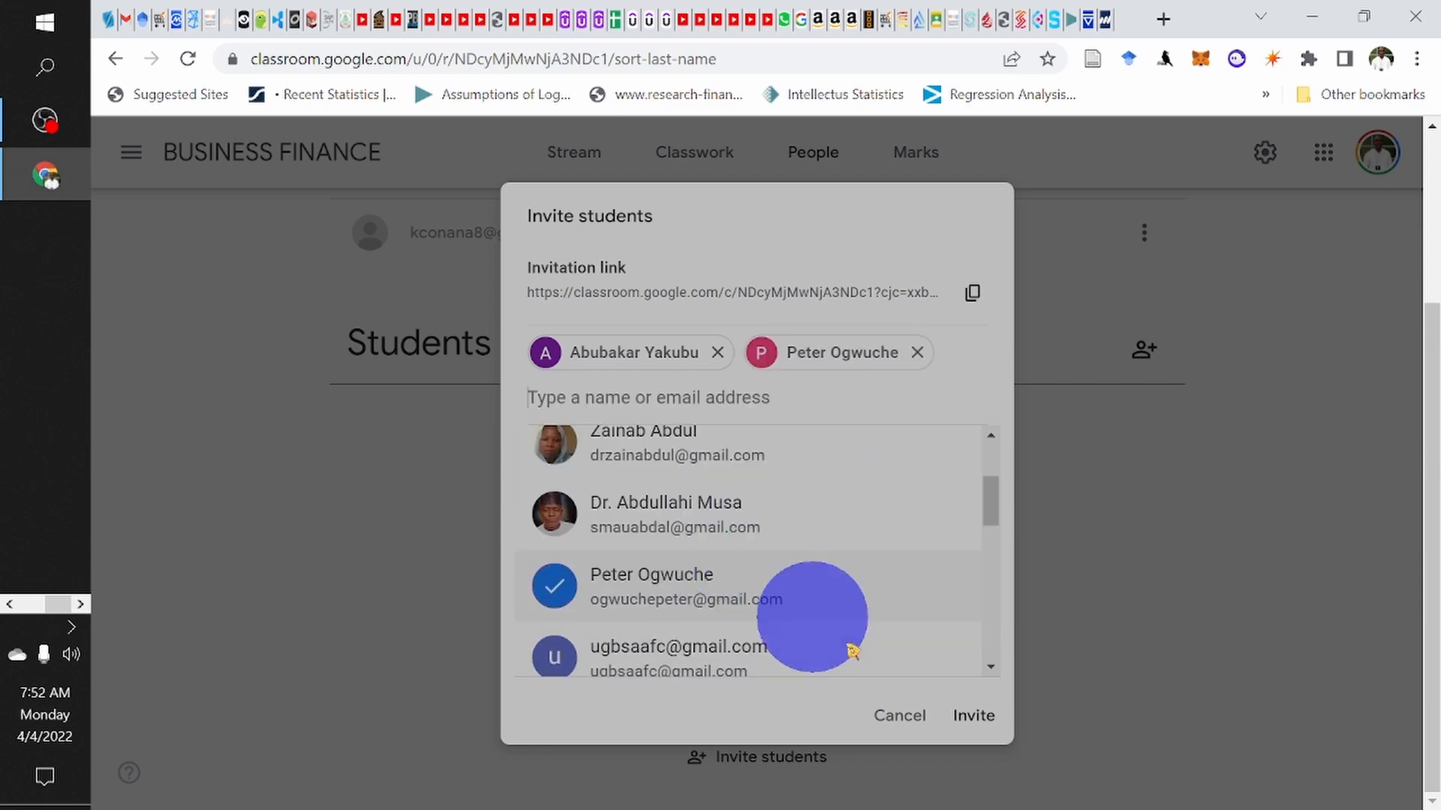
click(976, 717)
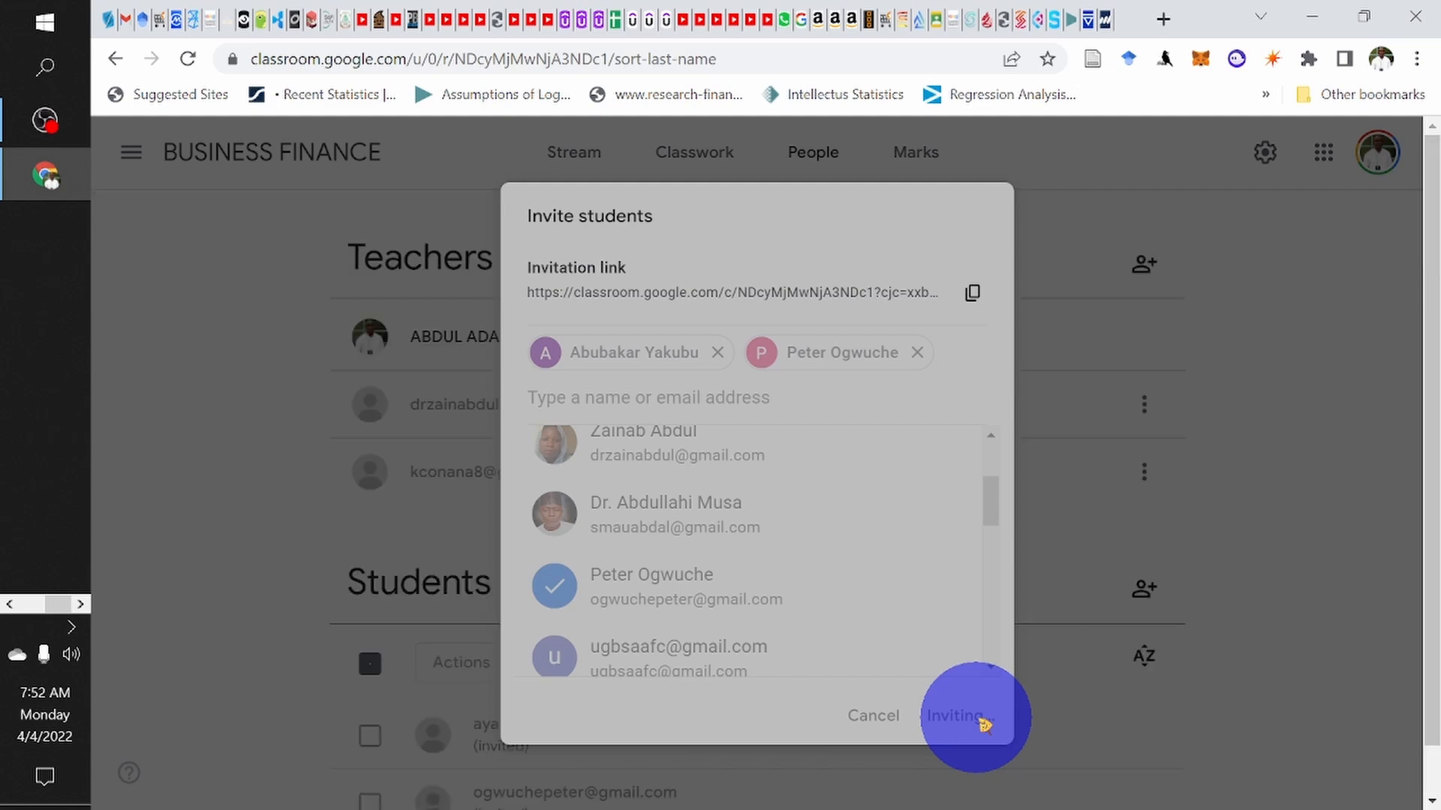
Step: Look over the invited teachers and students on the People page and view the class's Marks page
scroll(961, 535, down, 1)
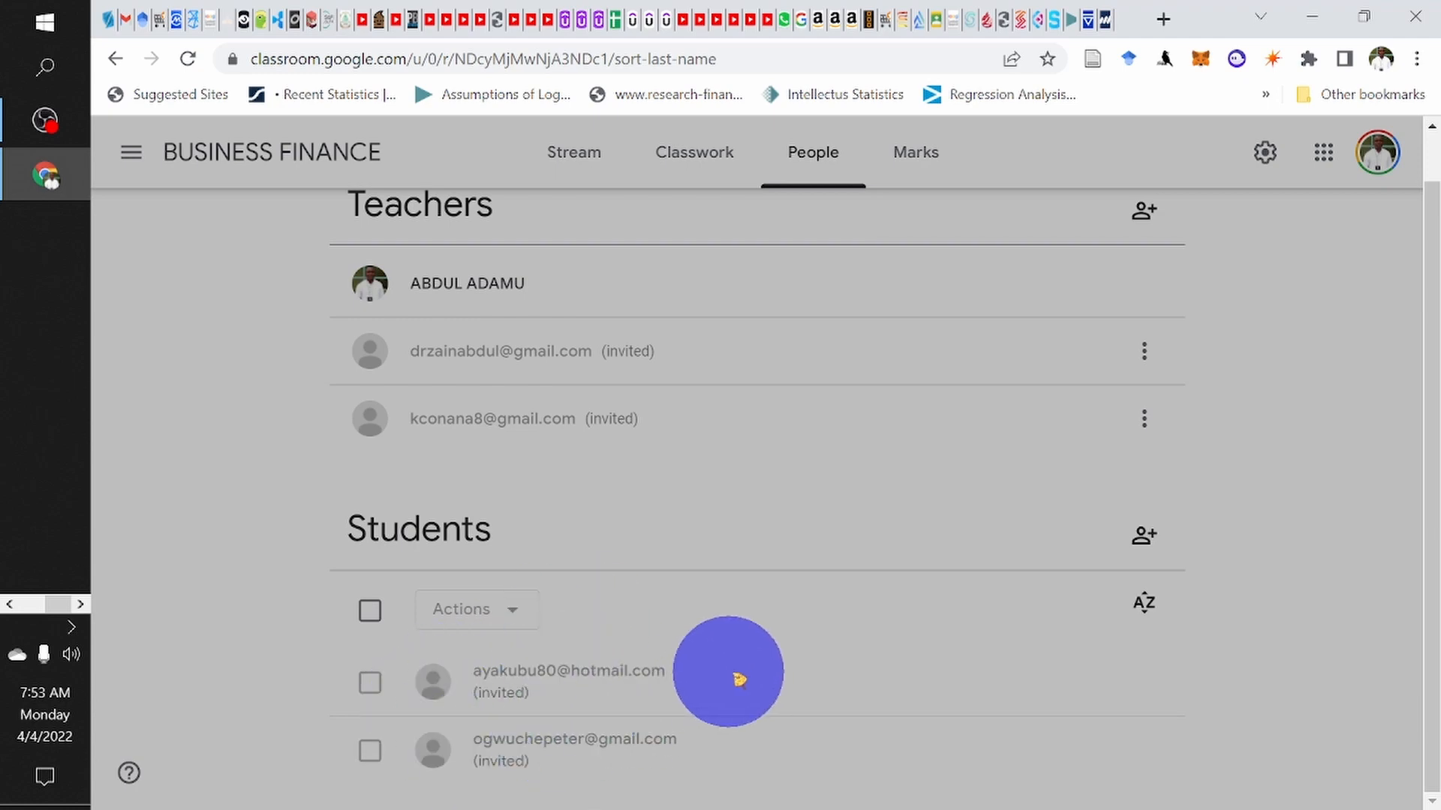
scroll(739, 679, up, 1)
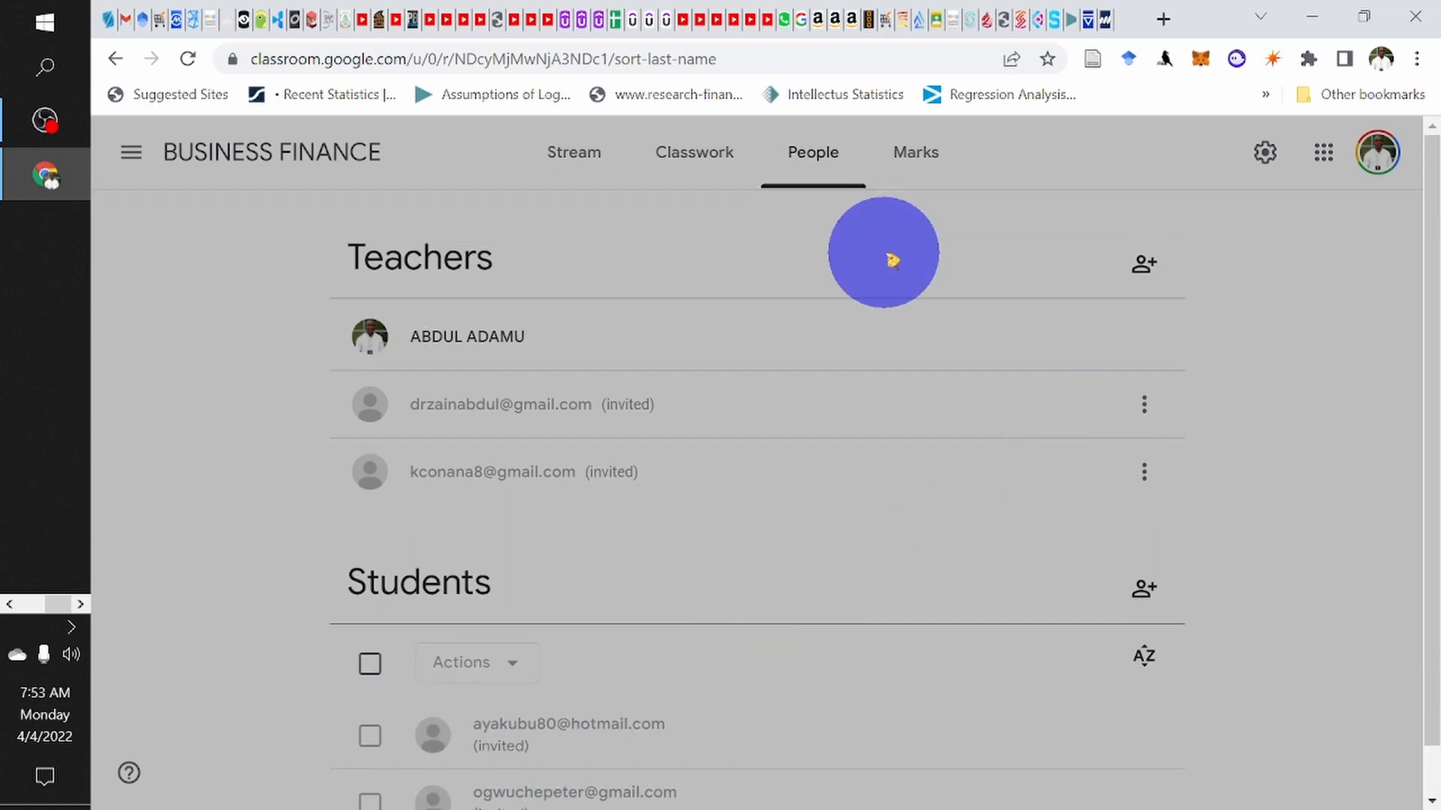
click(915, 173)
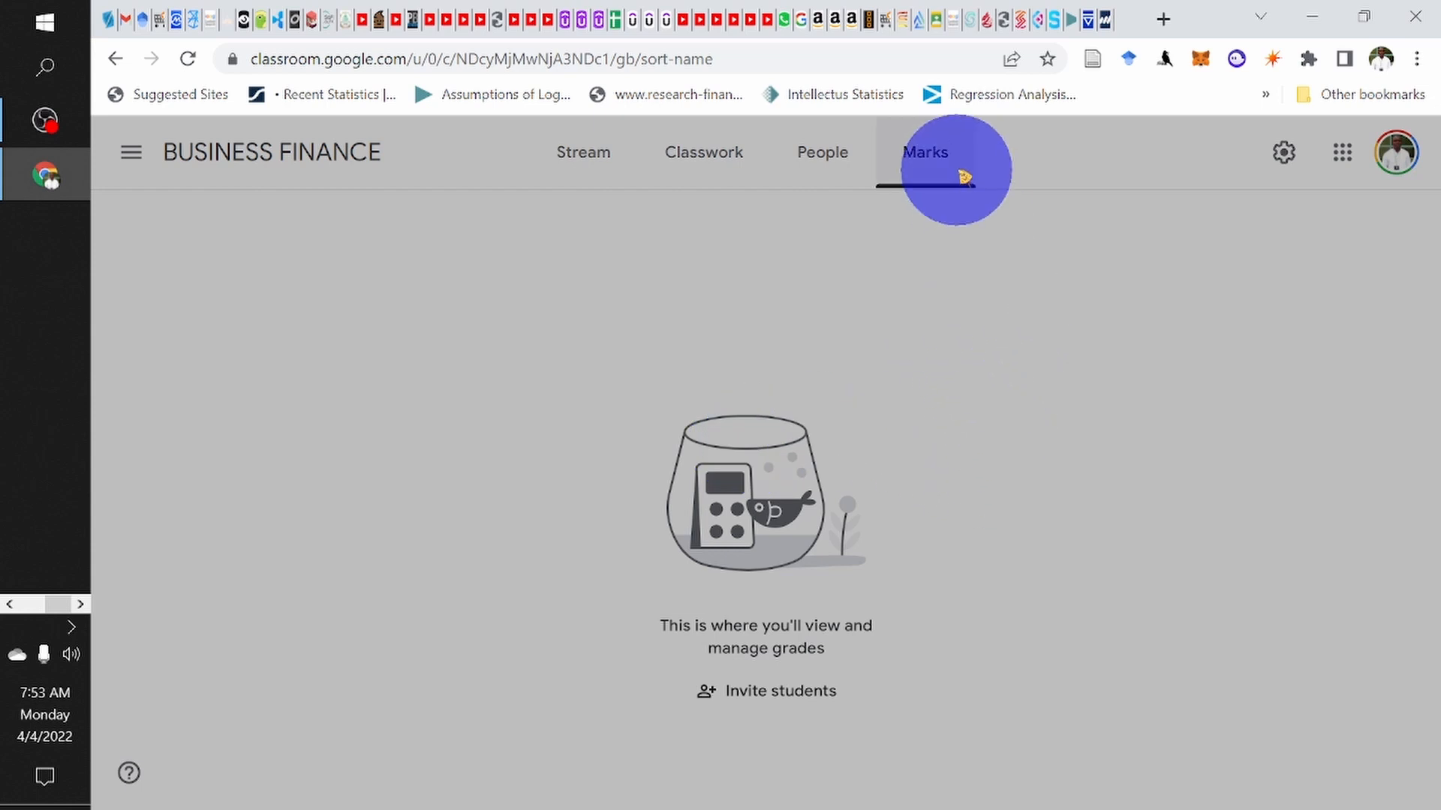
Step: Open the class settings, look through them and set the room to ADM11
click(1284, 156)
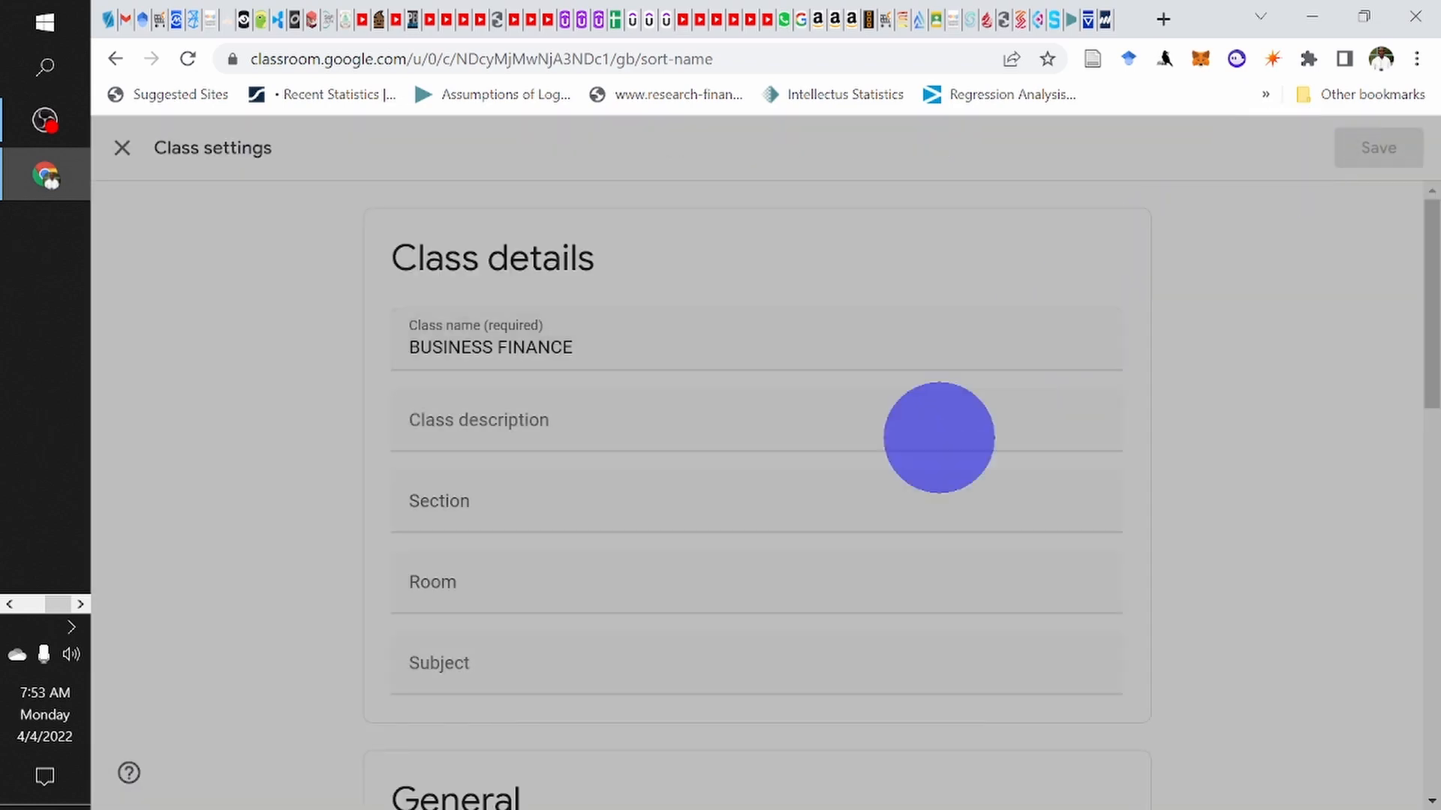
scroll(893, 488, down, 8)
scroll(896, 499, up, 8)
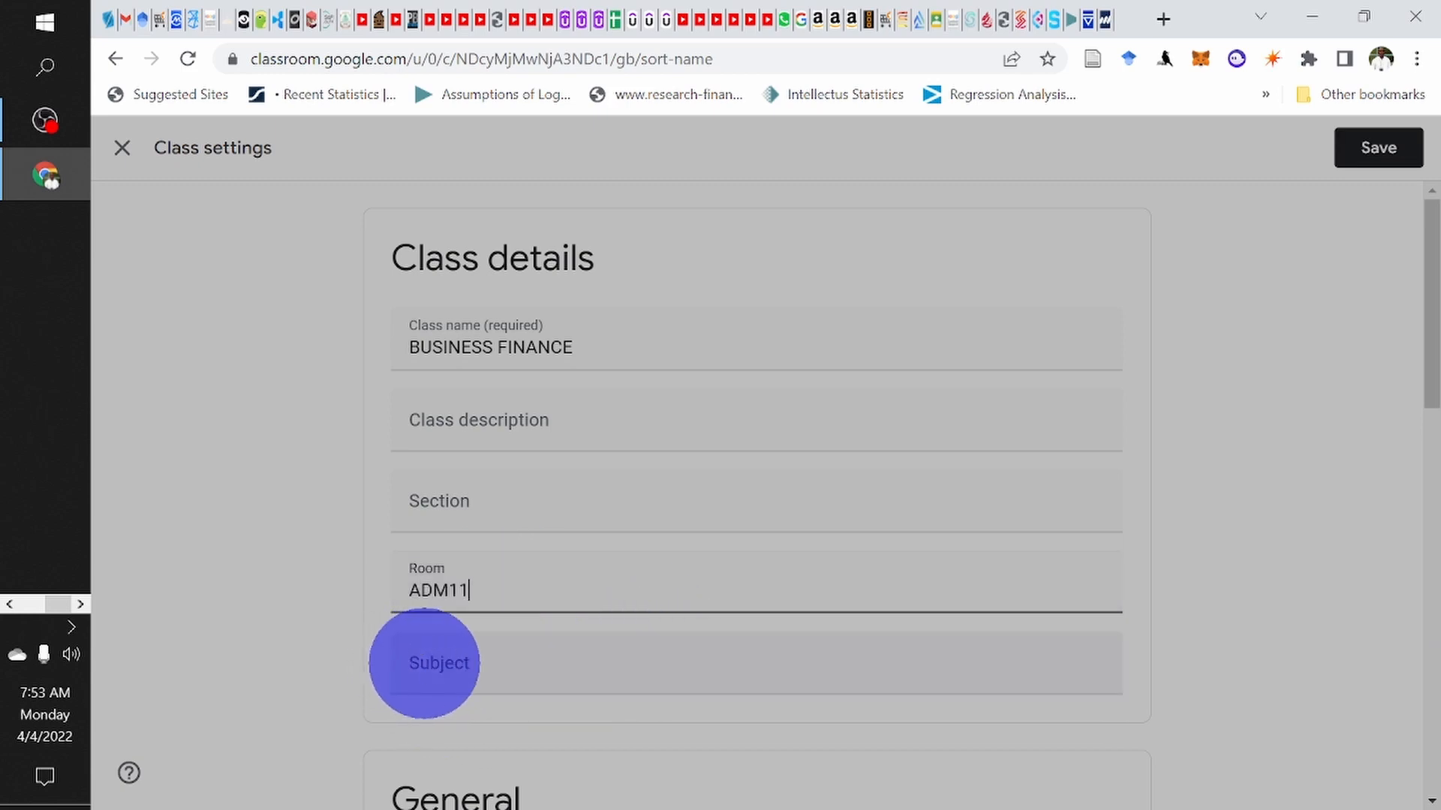
click(424, 664)
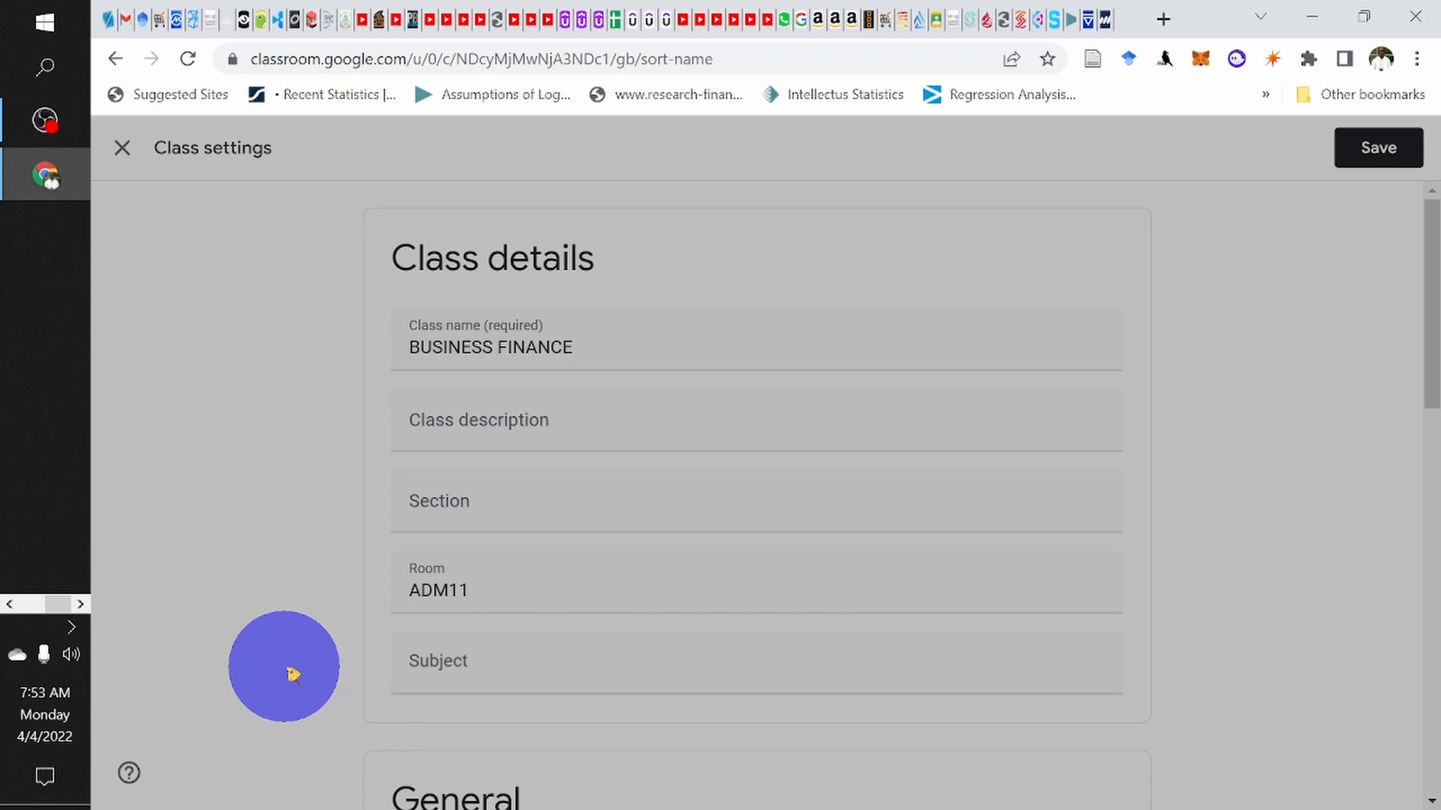
Step: Look at the options for managing invitation codes in the General settings, display the enlarged class code and close it
scroll(292, 674, down, 6)
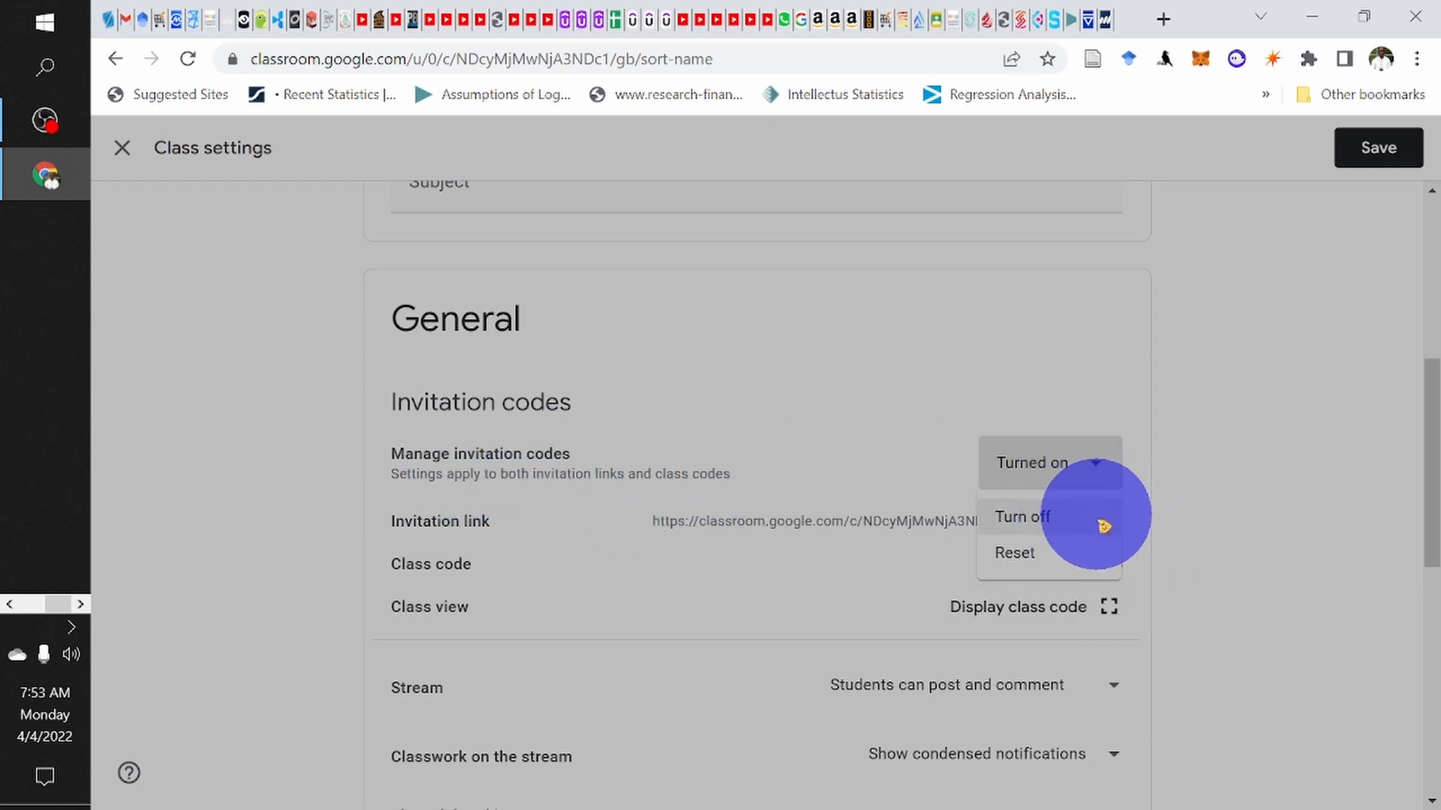
click(1200, 444)
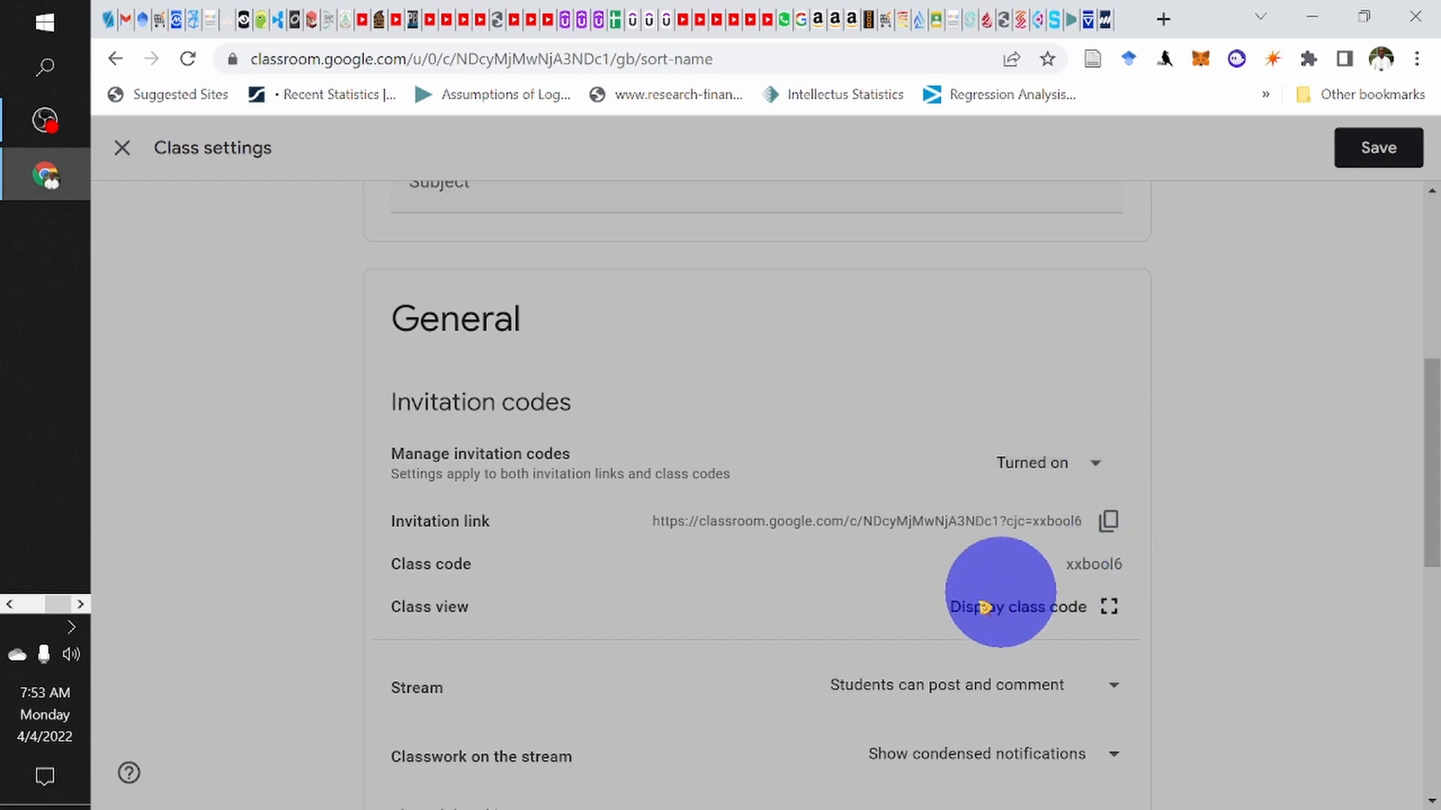
scroll(878, 619, down, 1)
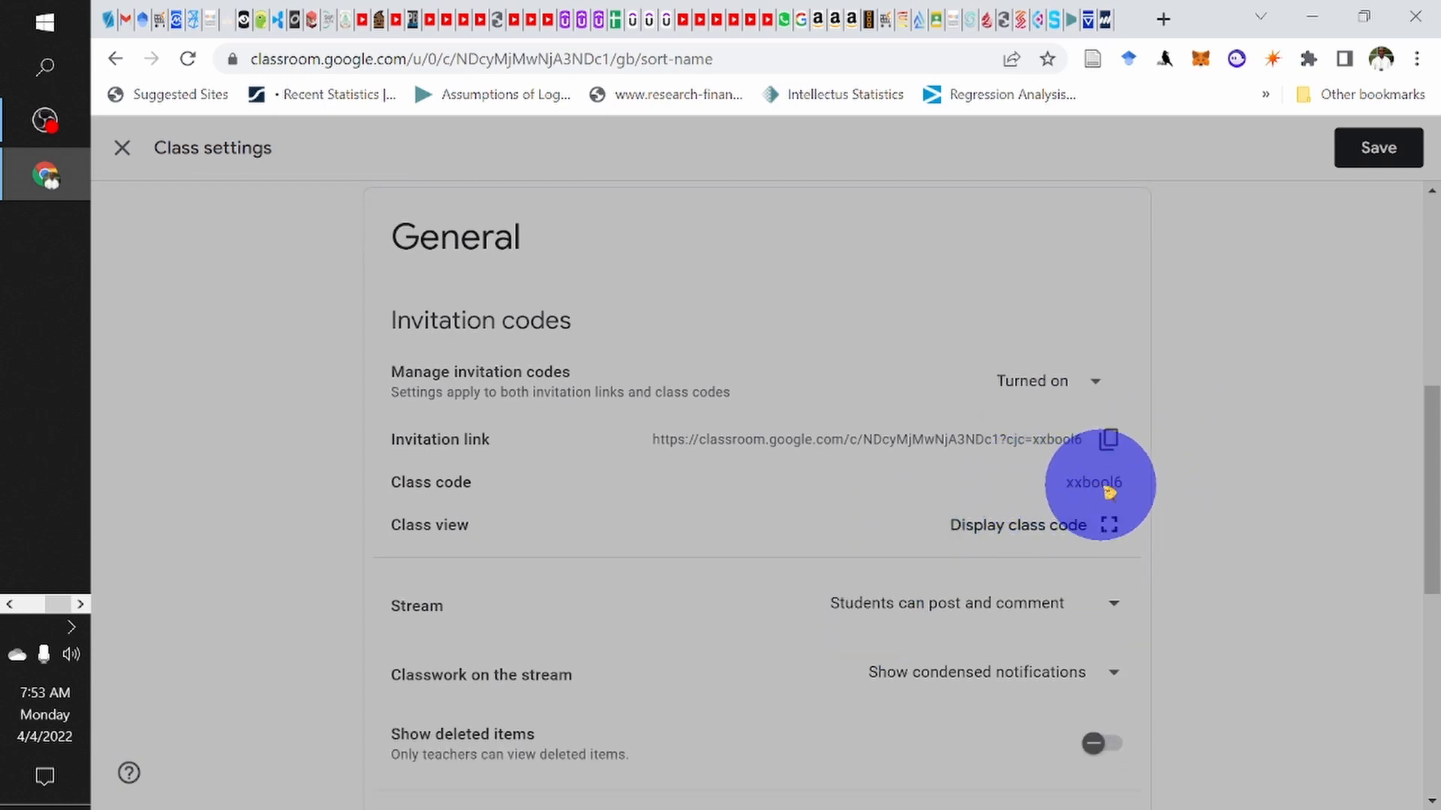
click(1110, 527)
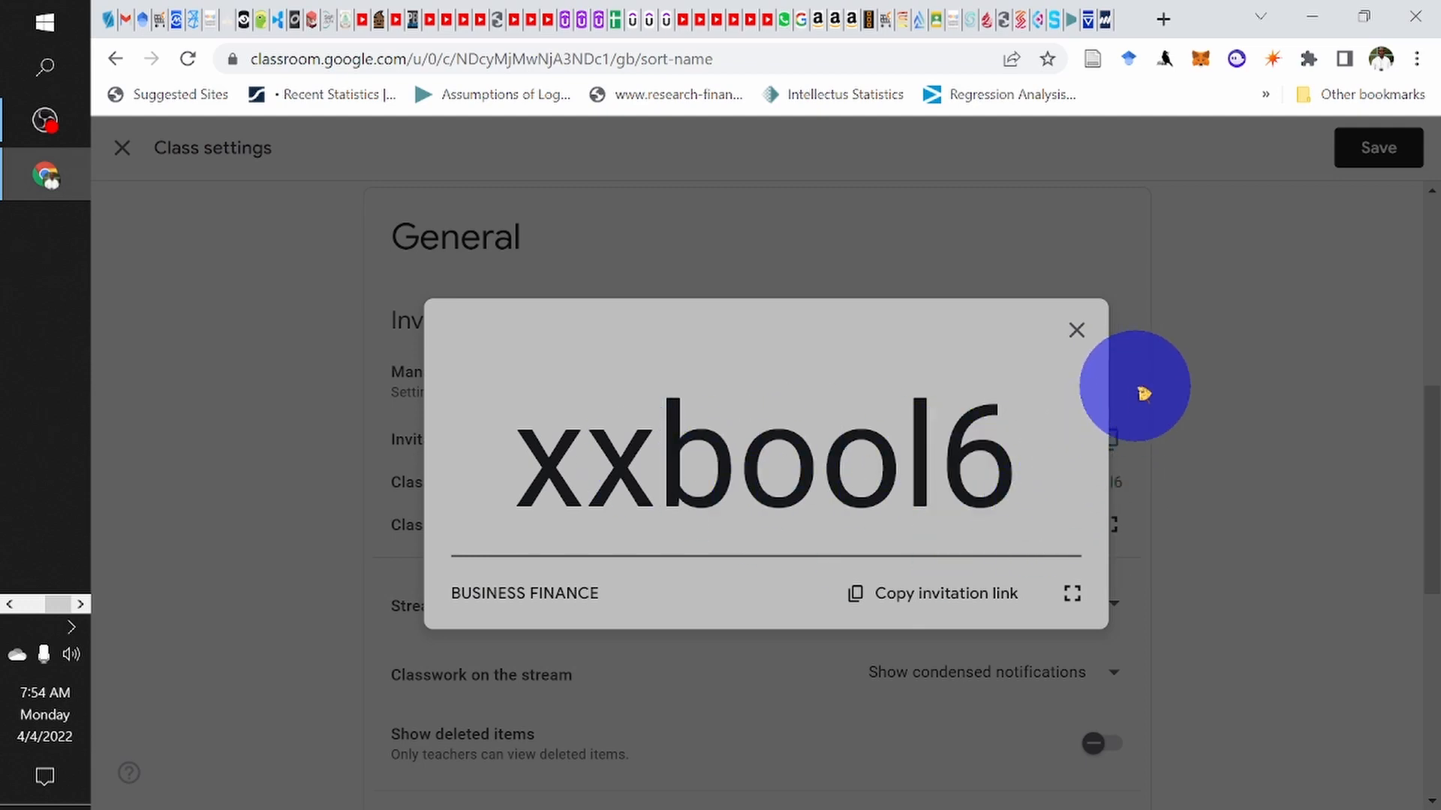
click(1078, 330)
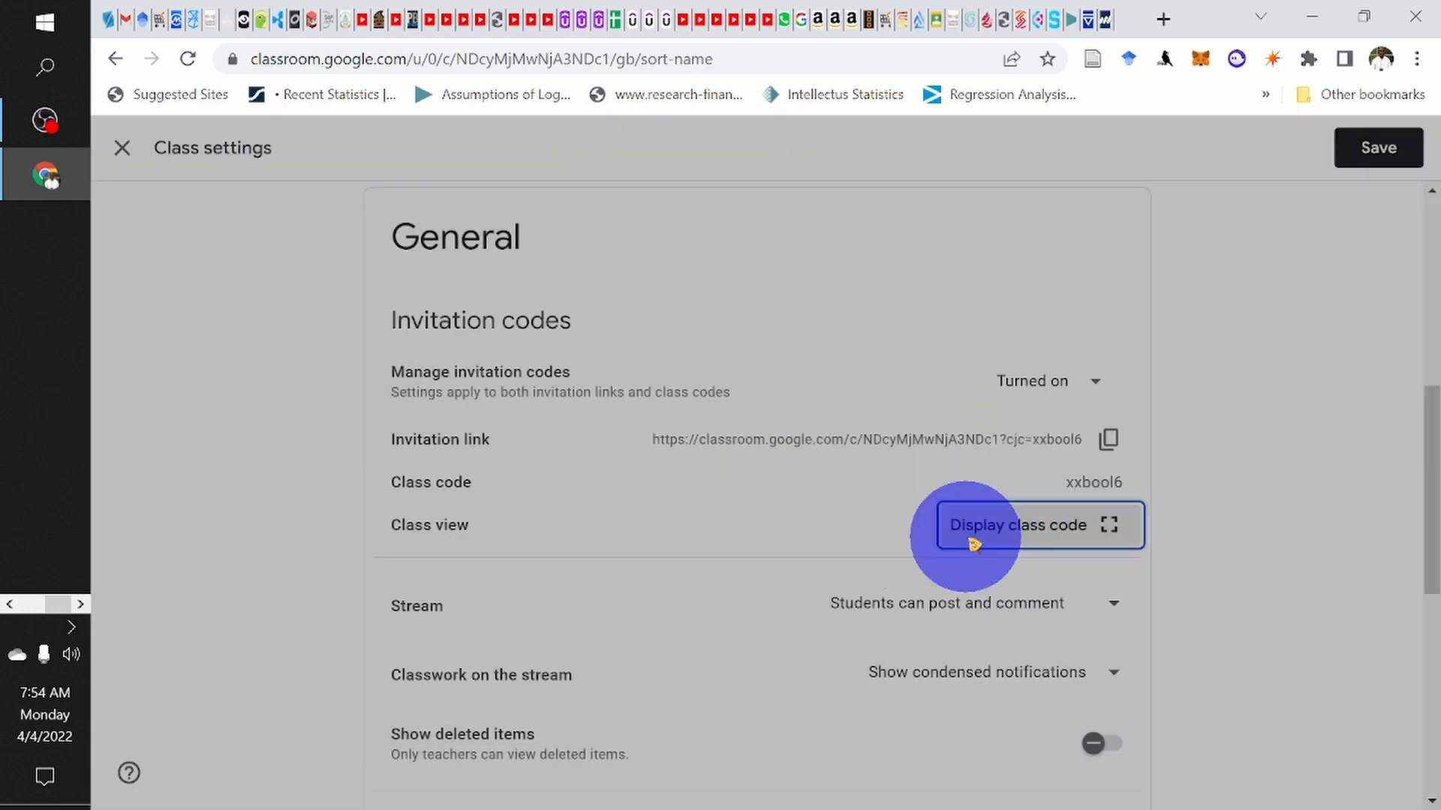
Step: Set the Stream permission to Students can only comment and view the Classwork on the stream options without changing them
scroll(968, 578, down, 2)
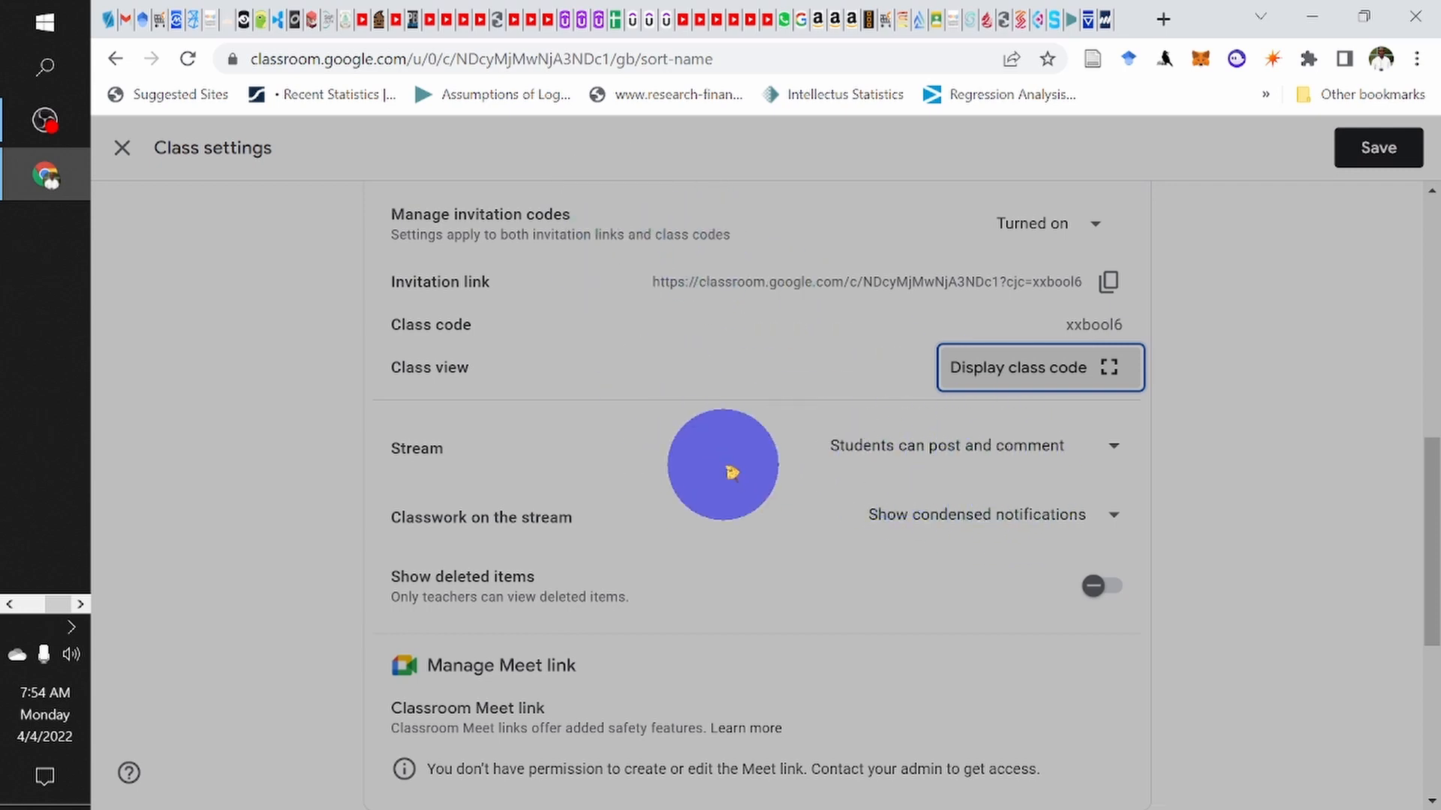
click(1126, 455)
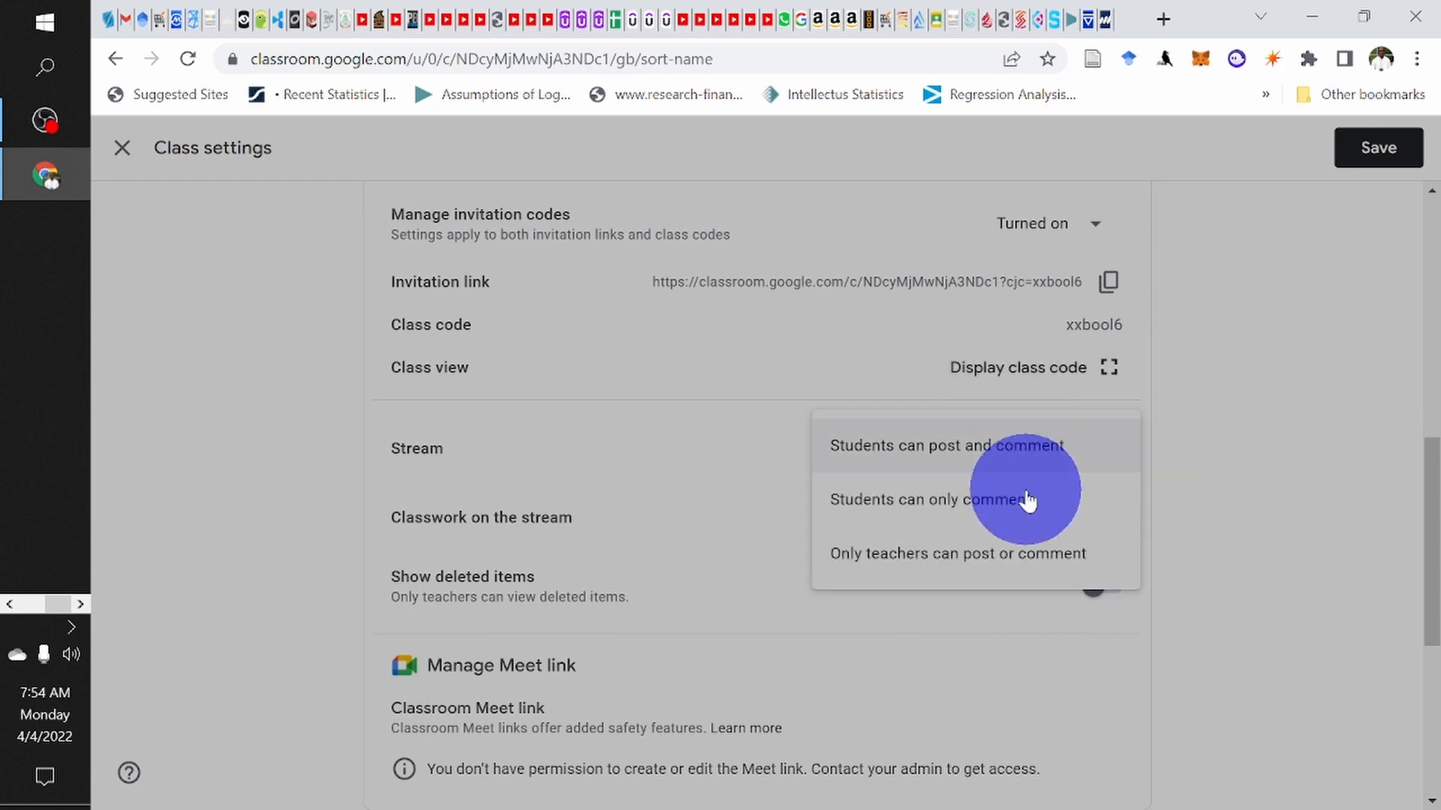
click(1064, 516)
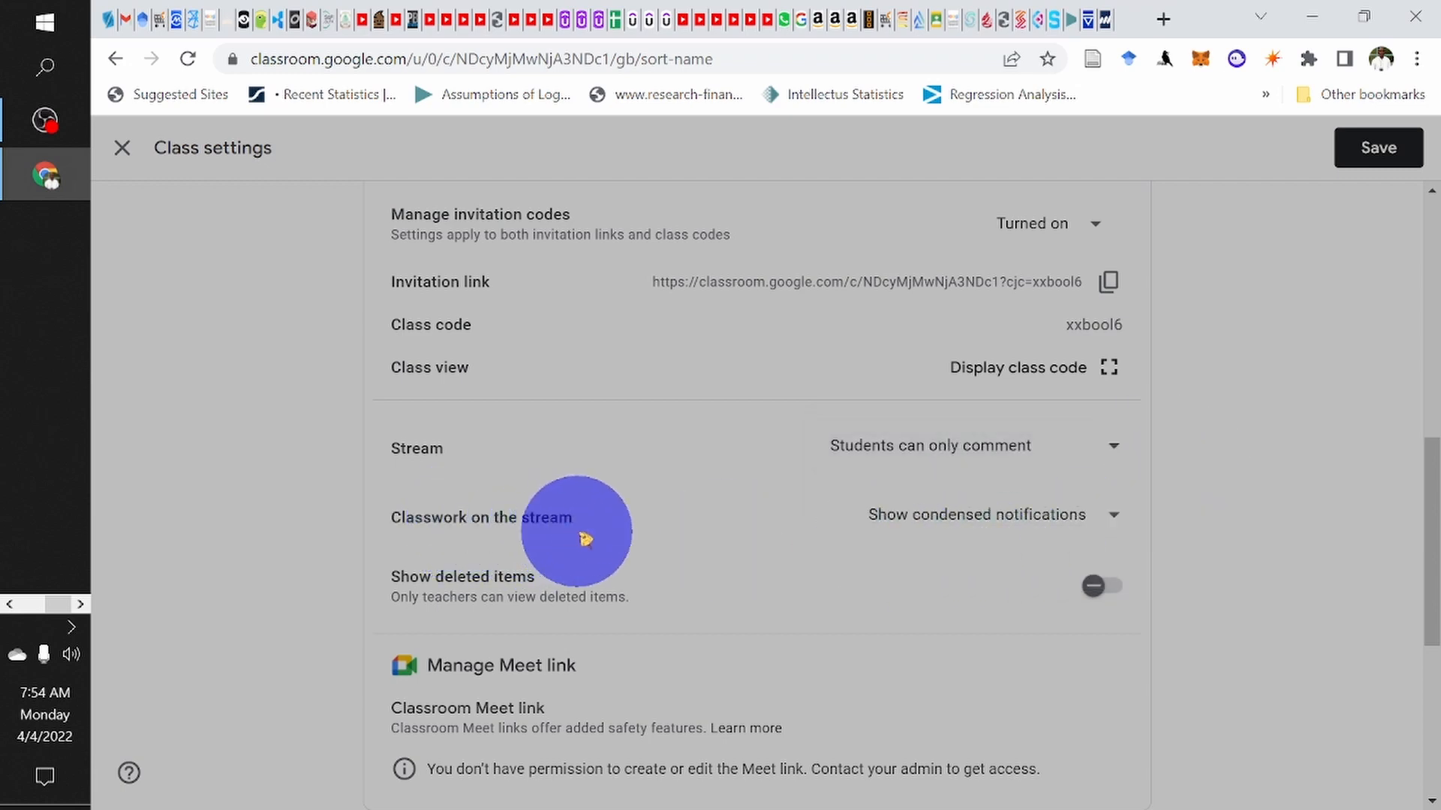
click(1081, 523)
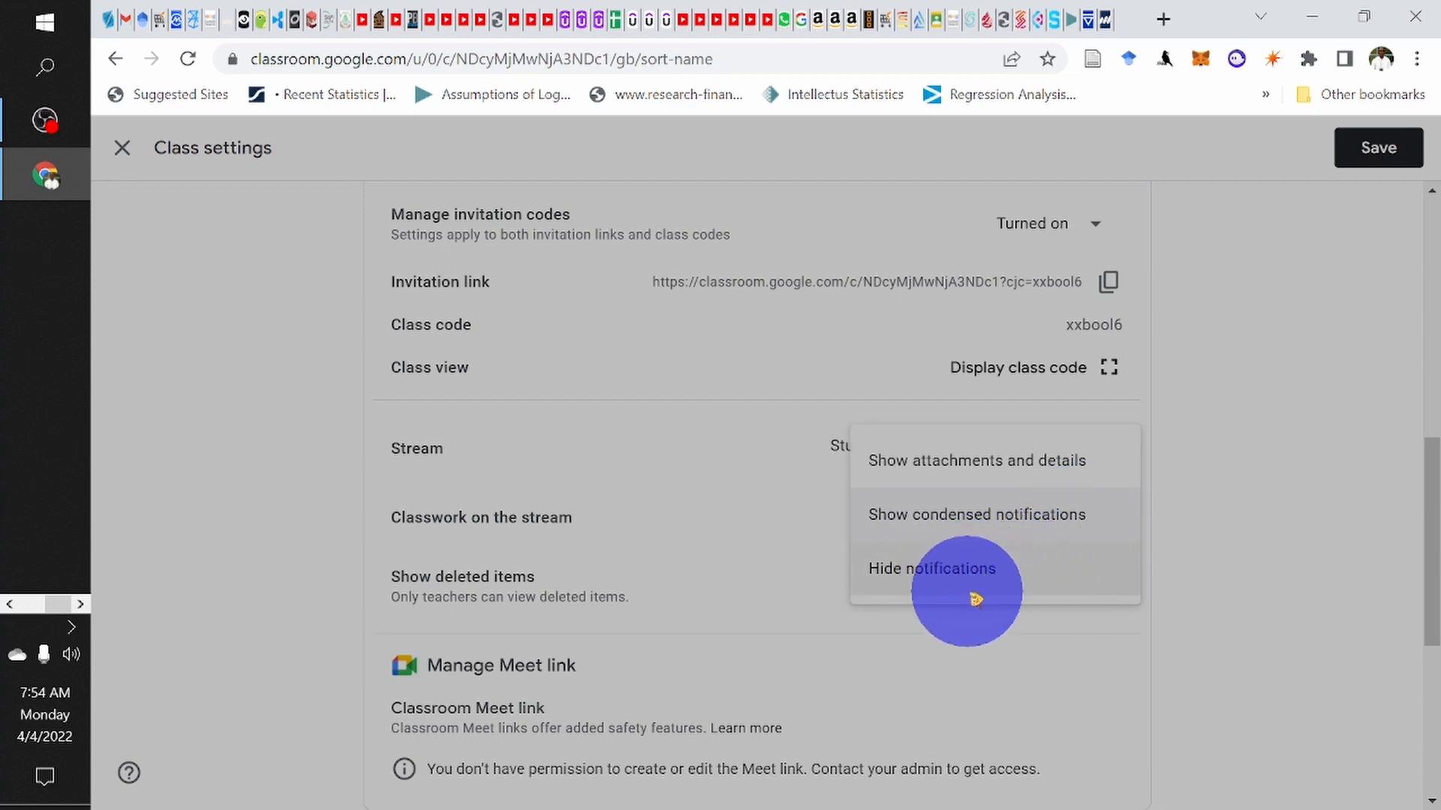
click(1219, 495)
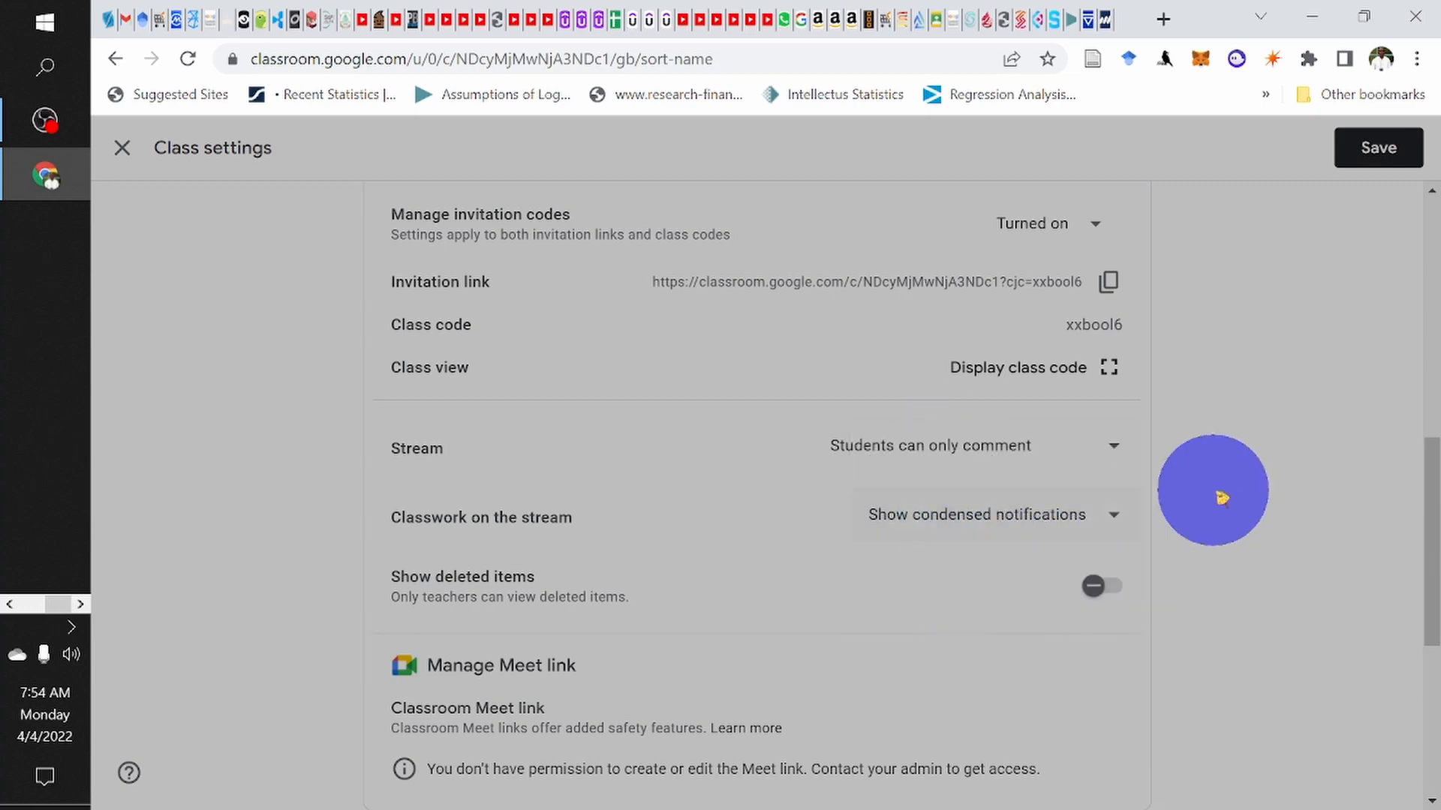
Step: Review the Meet link and Marking sections of the class settings and save the settings
scroll(1221, 497, down, 4)
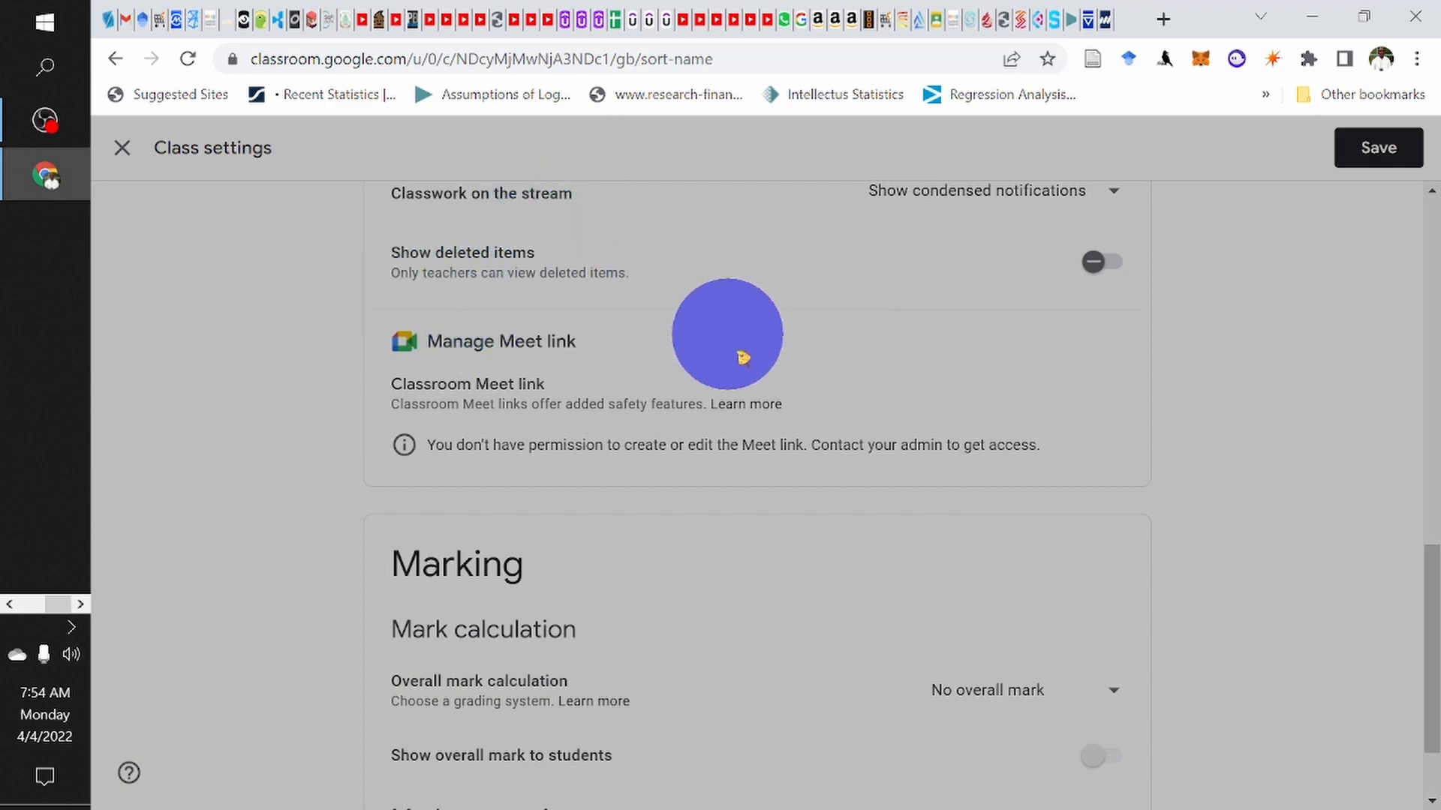
scroll(732, 397, down, 2)
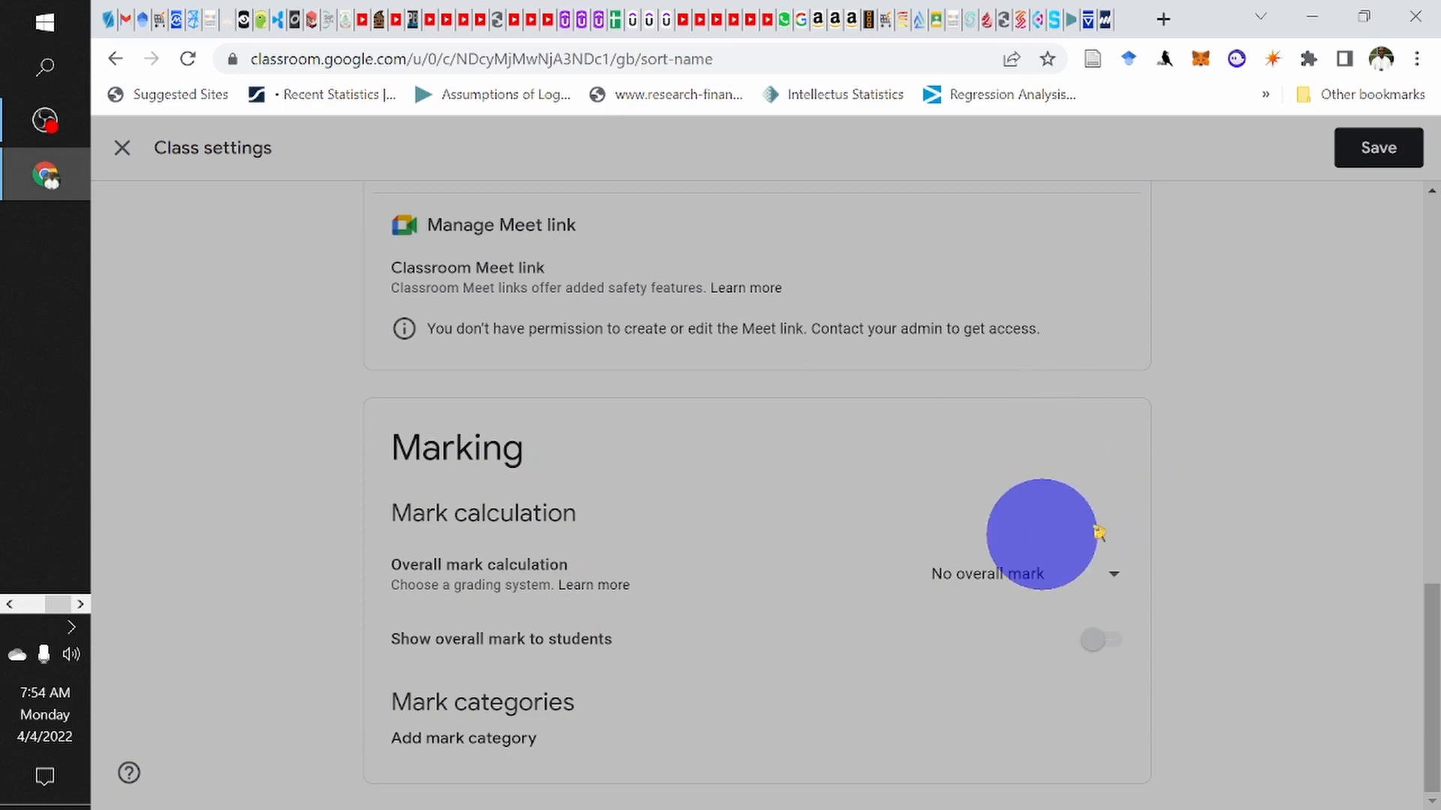
scroll(1253, 392, up, 15)
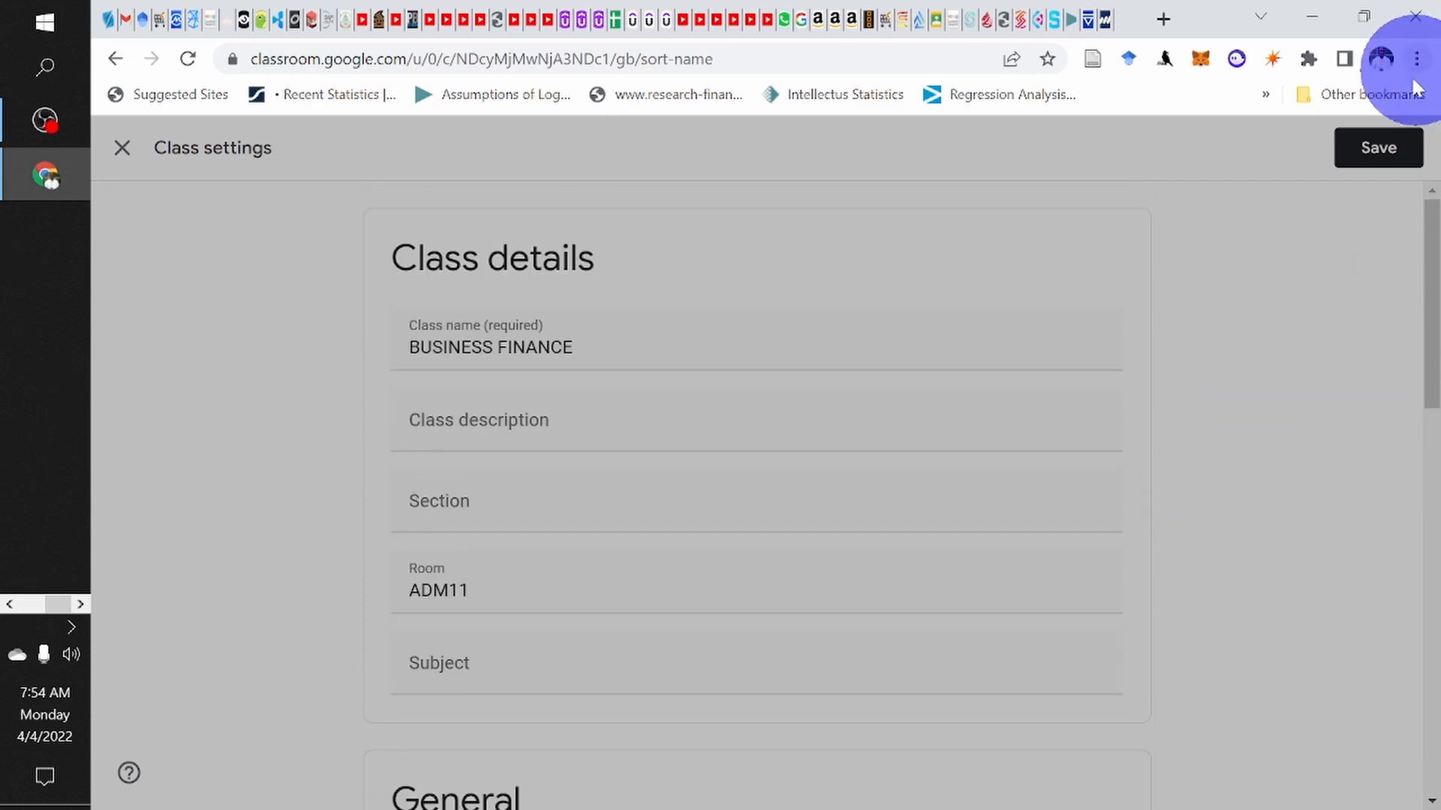
click(1393, 158)
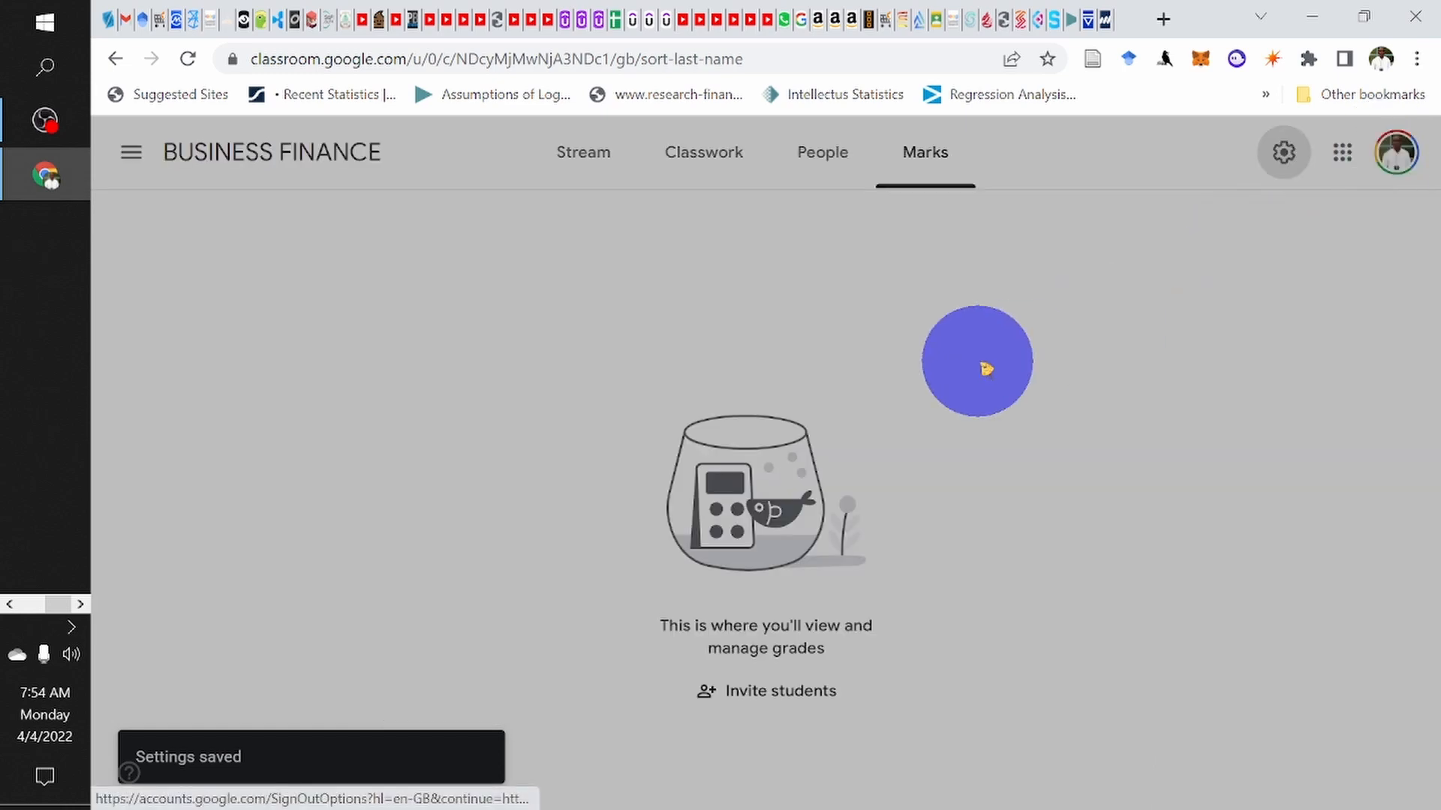
Step: Reset the BUSINESS FINANCE class code from the class's Stream page and look over the stream posts
click(587, 156)
scroll(482, 637, down, 2)
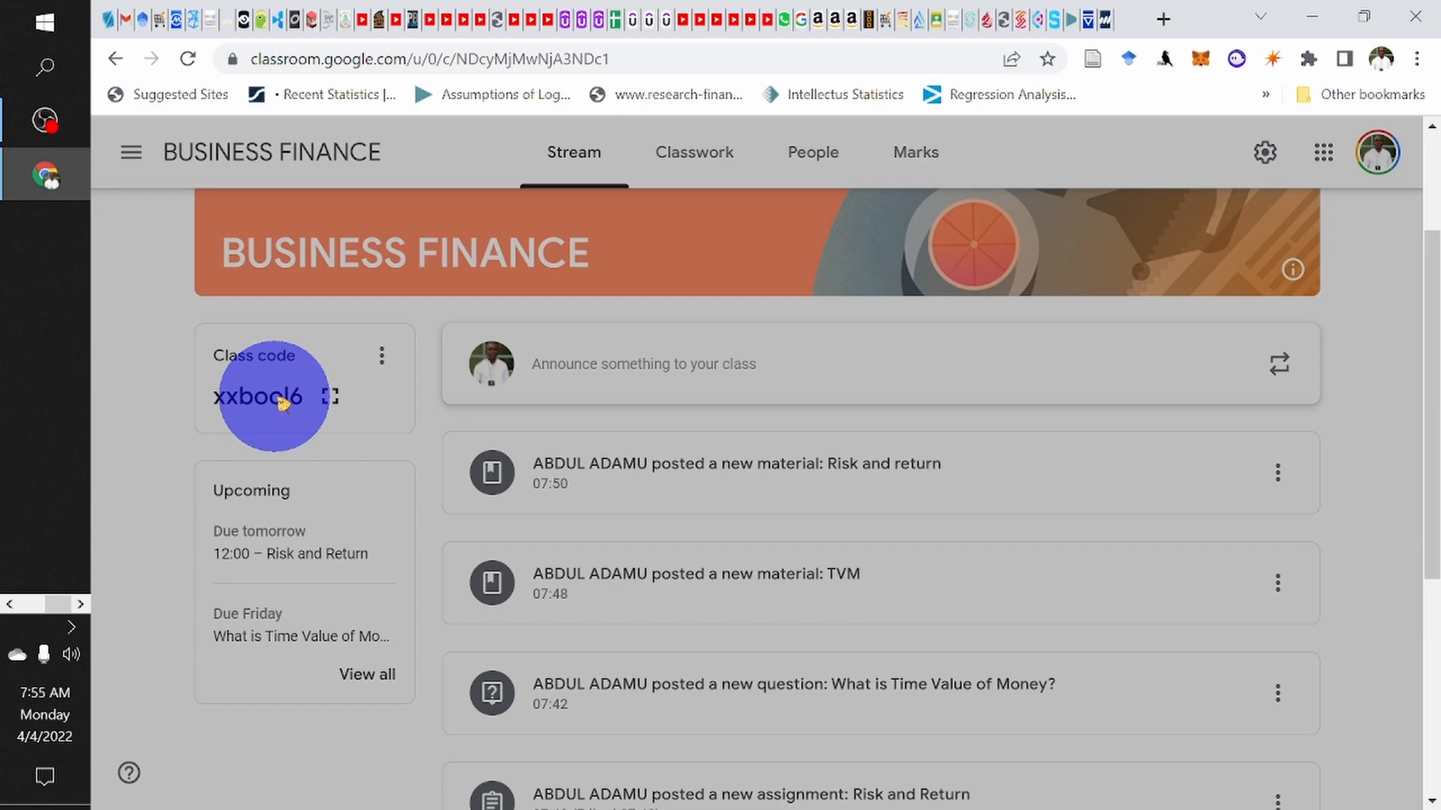
click(382, 361)
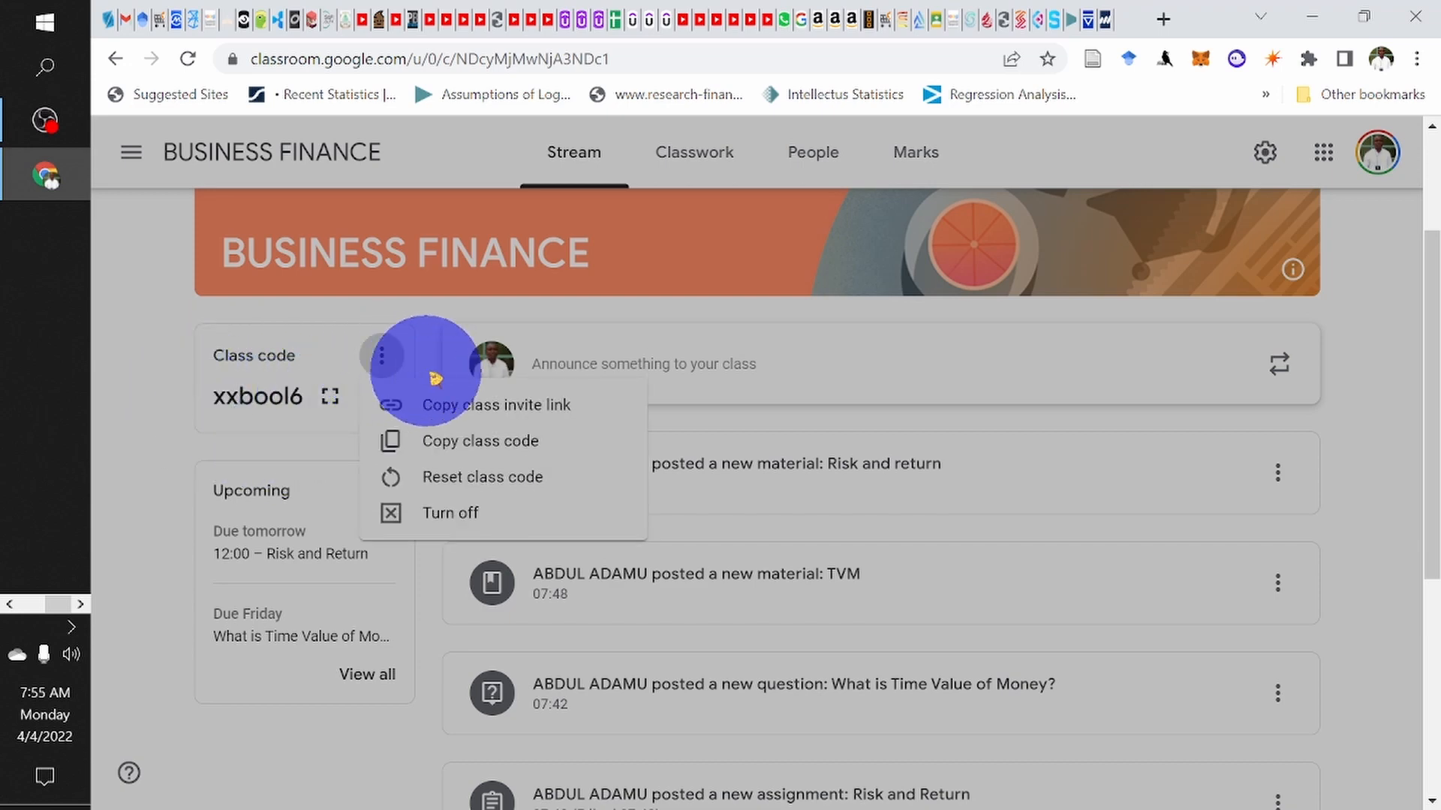
click(545, 492)
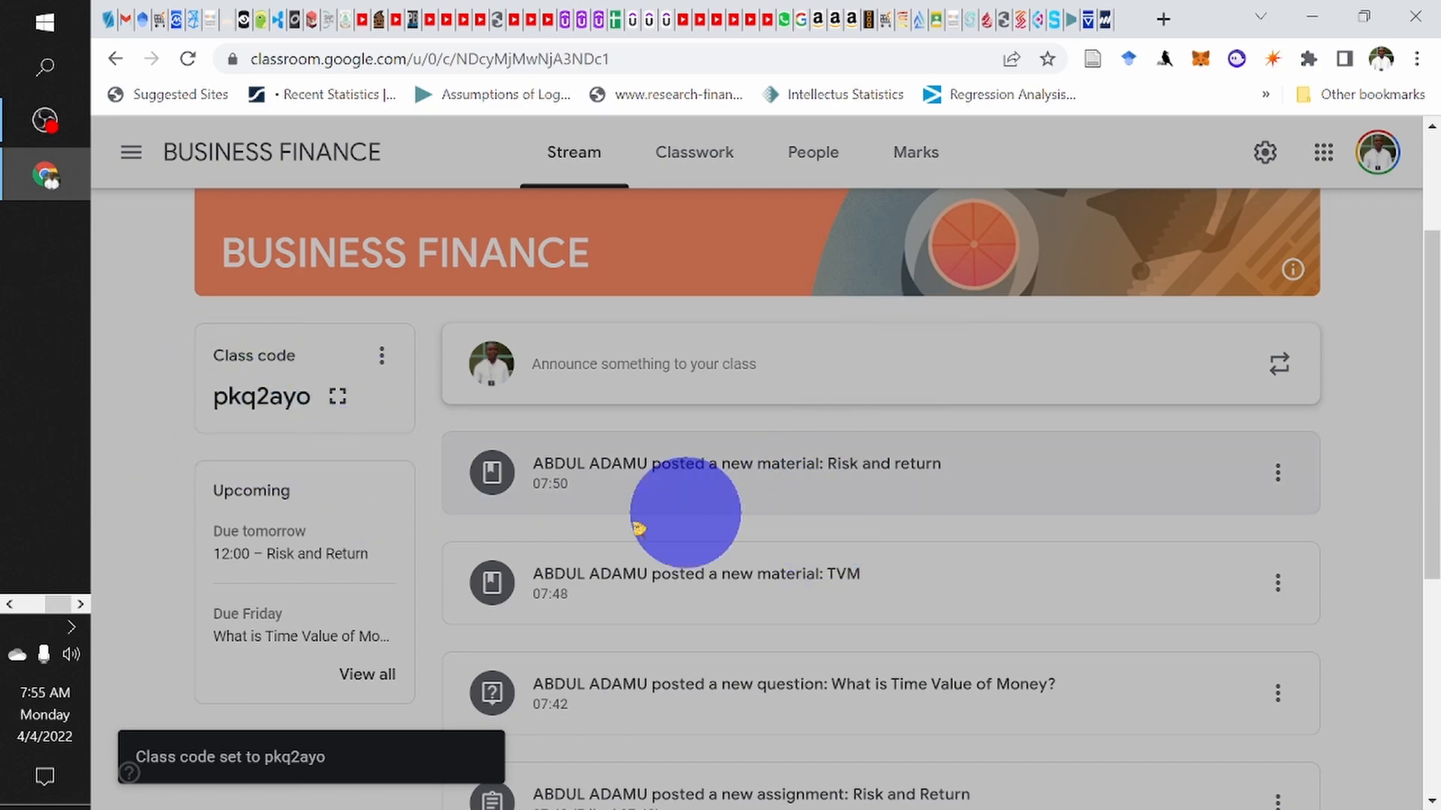
scroll(360, 446, up, 2)
scroll(353, 432, up, 1)
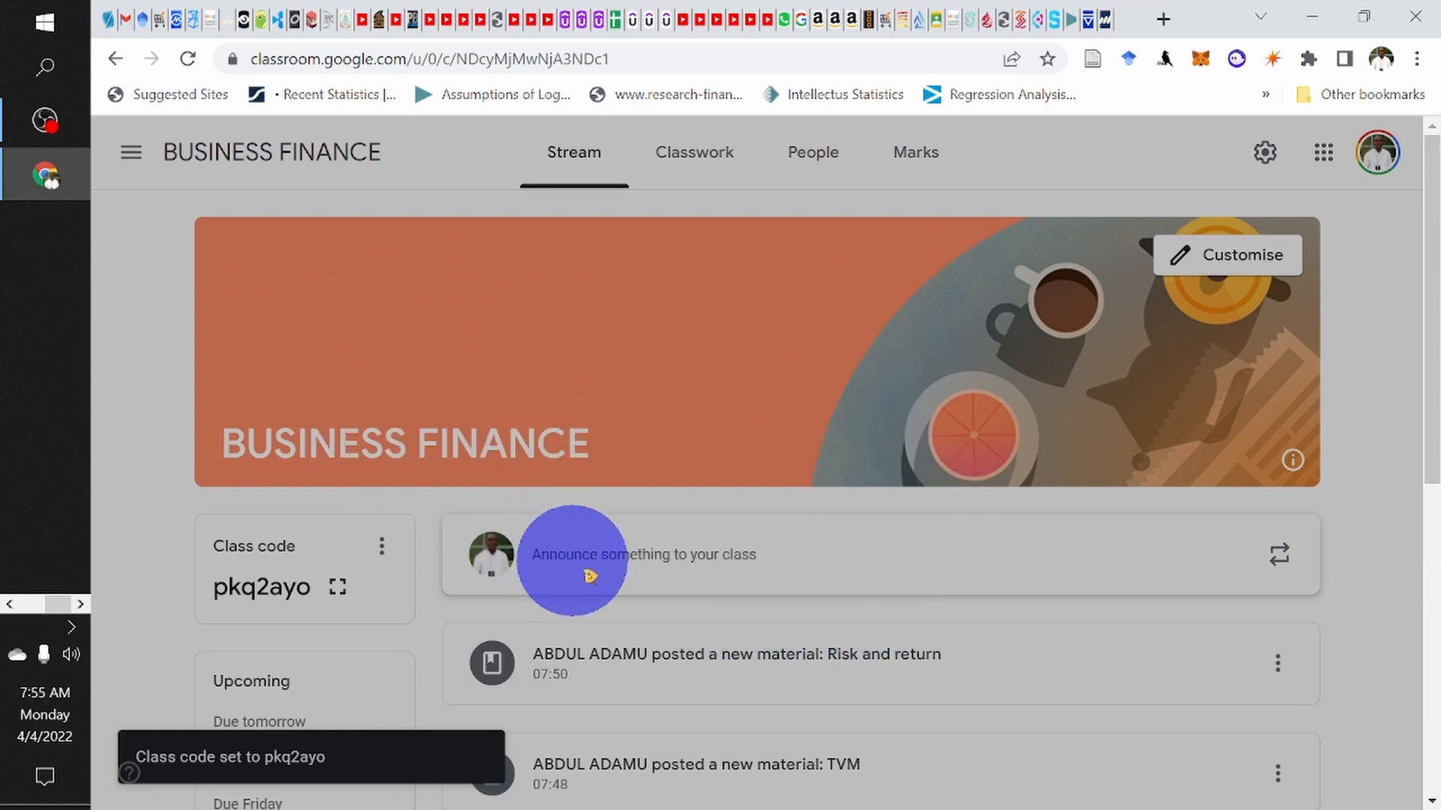
scroll(777, 630, down, 1)
scroll(780, 634, down, 5)
scroll(780, 634, up, 5)
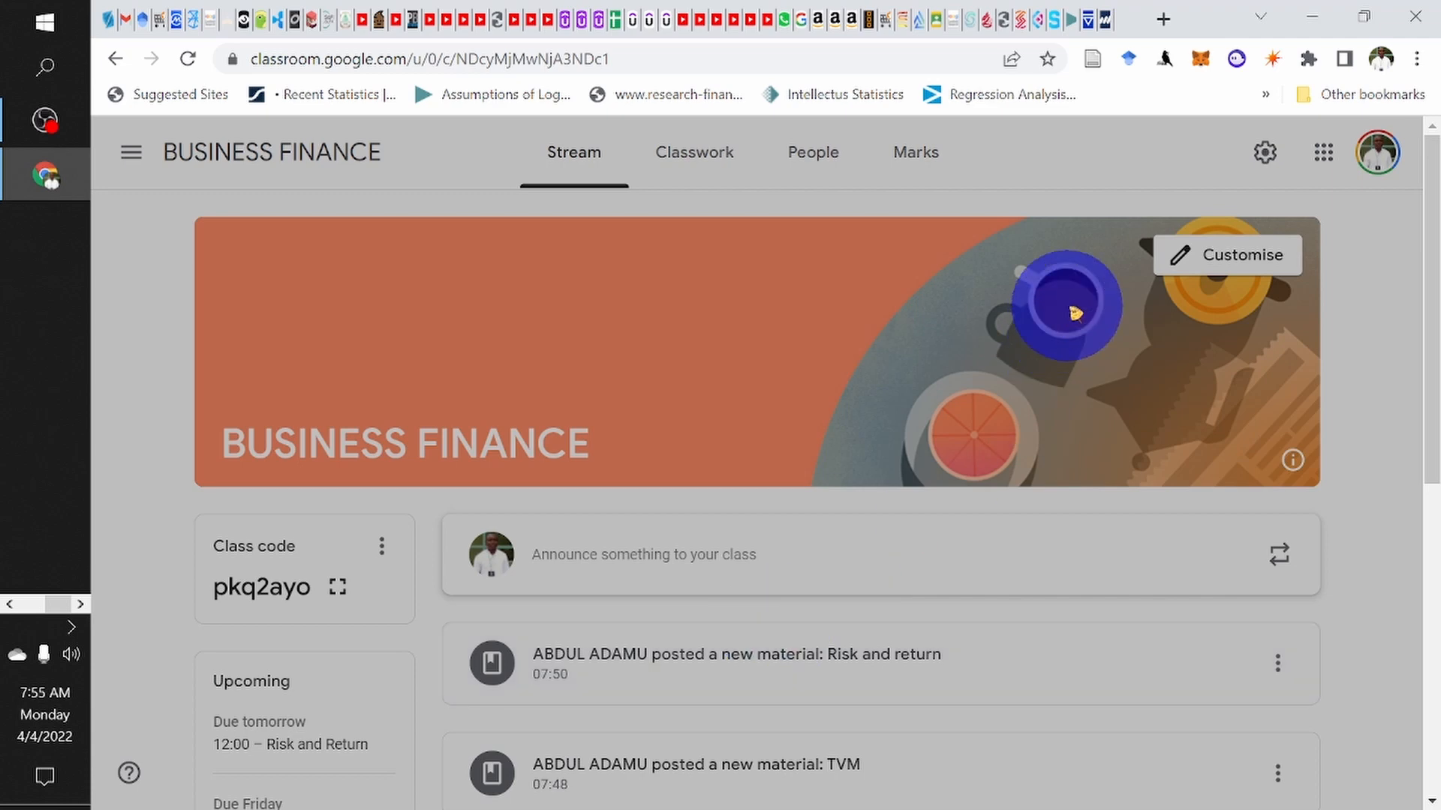
Step: Switch to the Corporate finance 2021 class and look through its stream for the MBA 814 post with image attachments
click(135, 154)
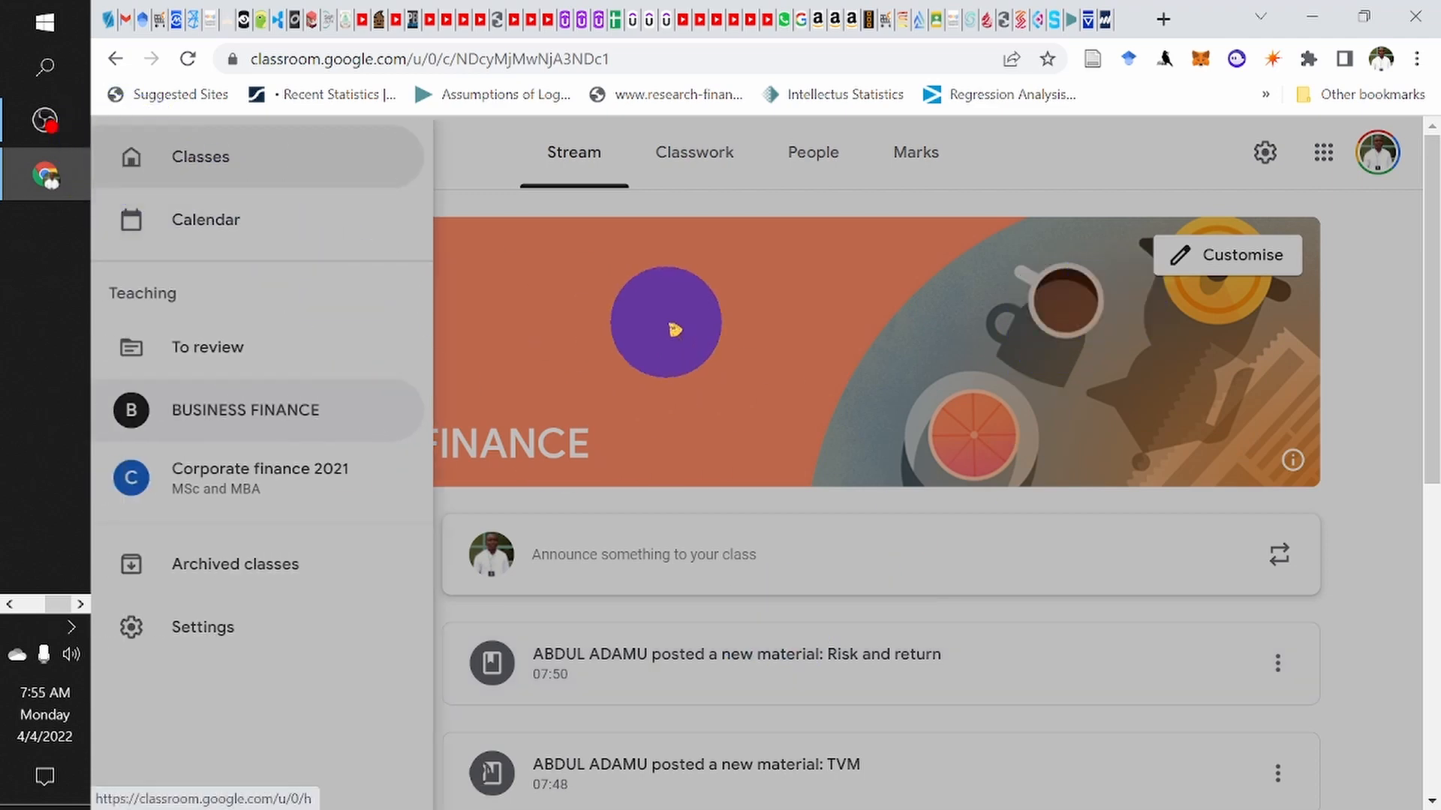
click(219, 485)
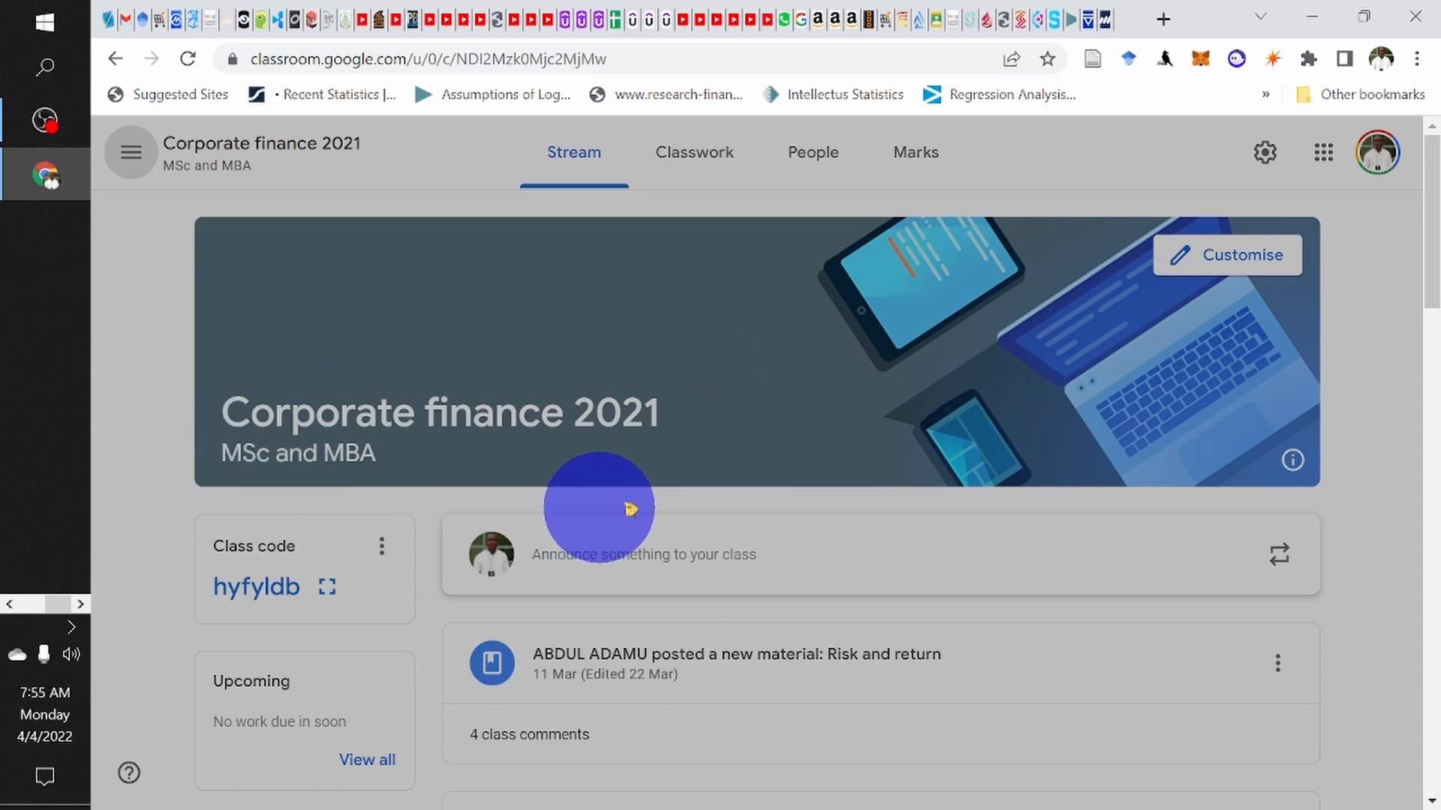
scroll(769, 507, down, 1)
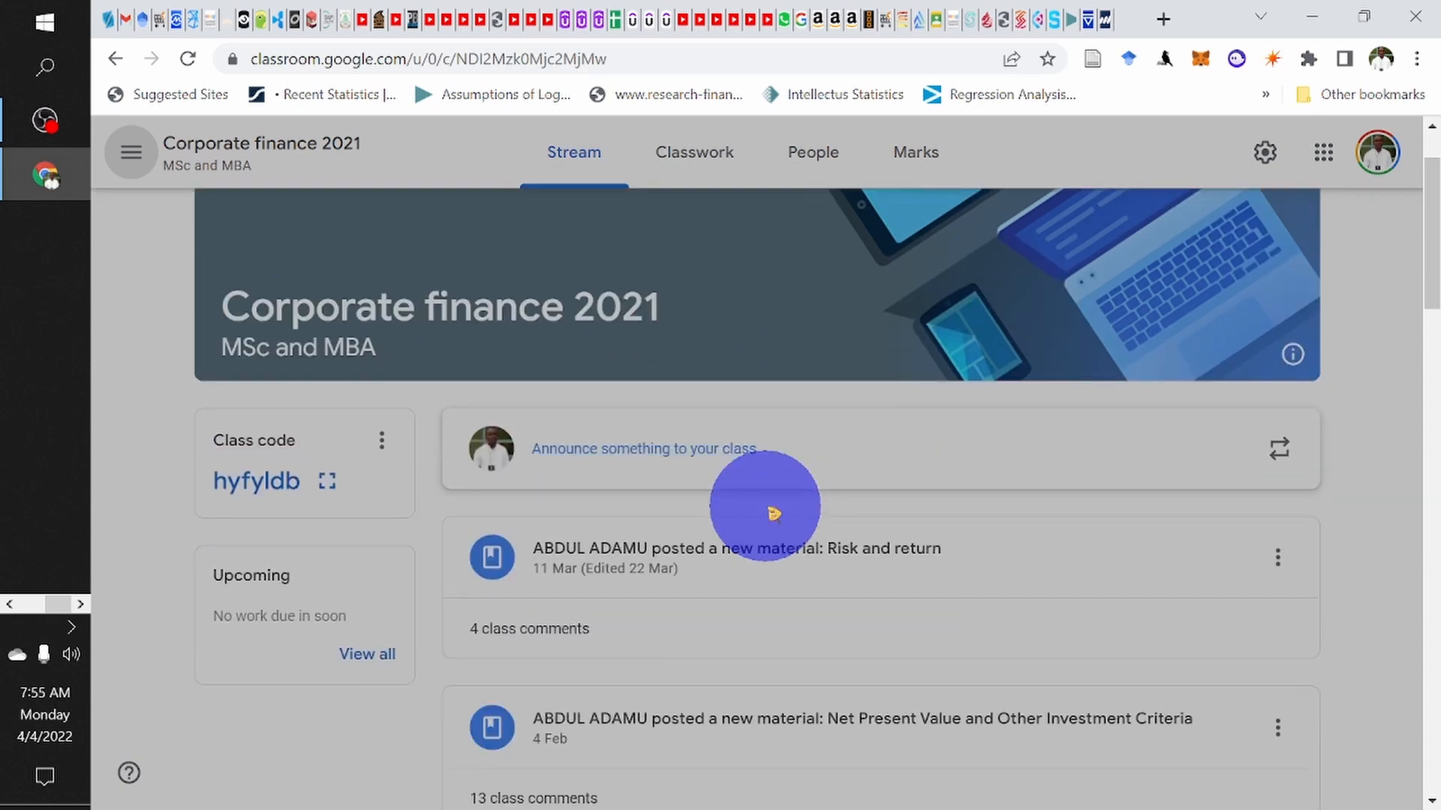
scroll(772, 514, down, 10)
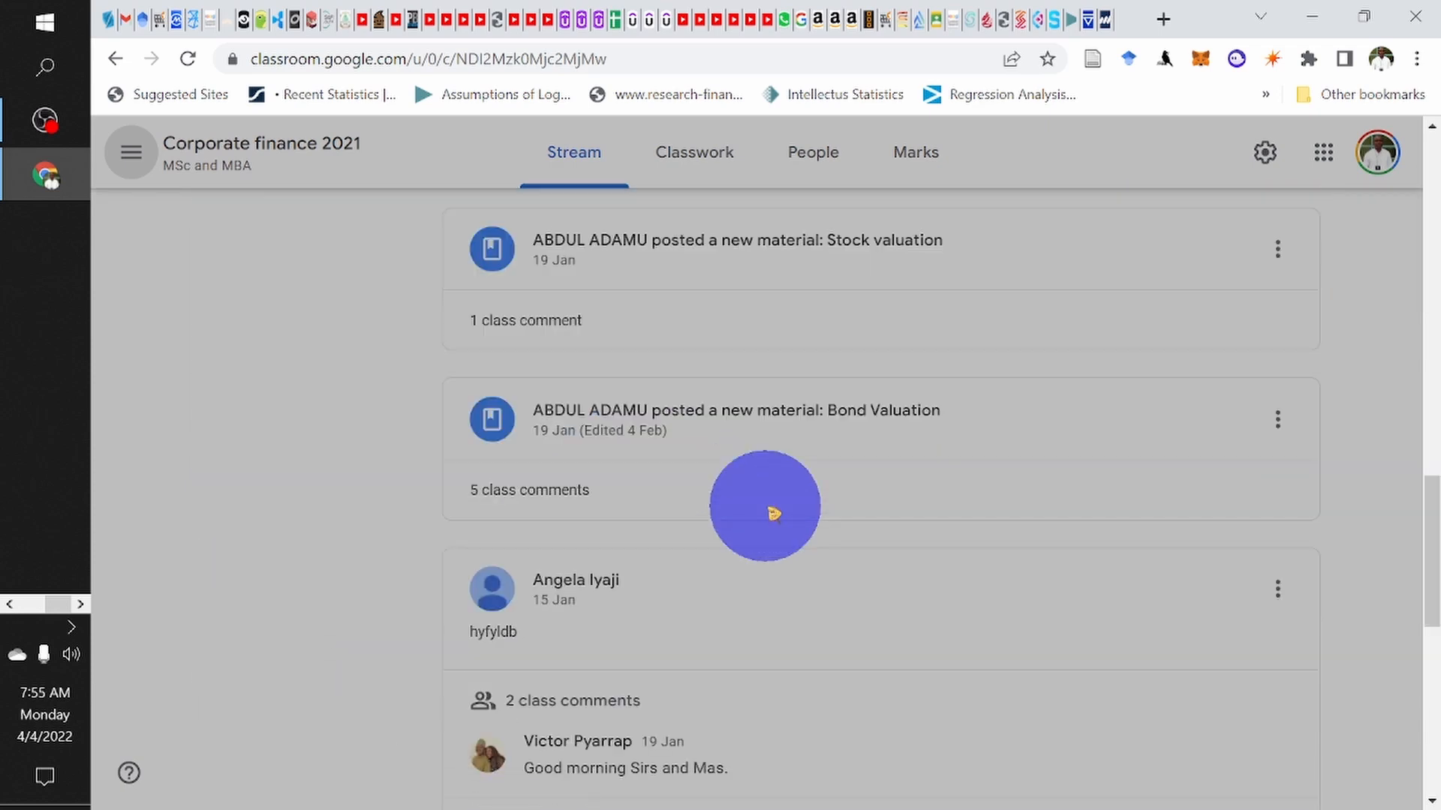
scroll(773, 514, down, 10)
scroll(769, 518, up, 3)
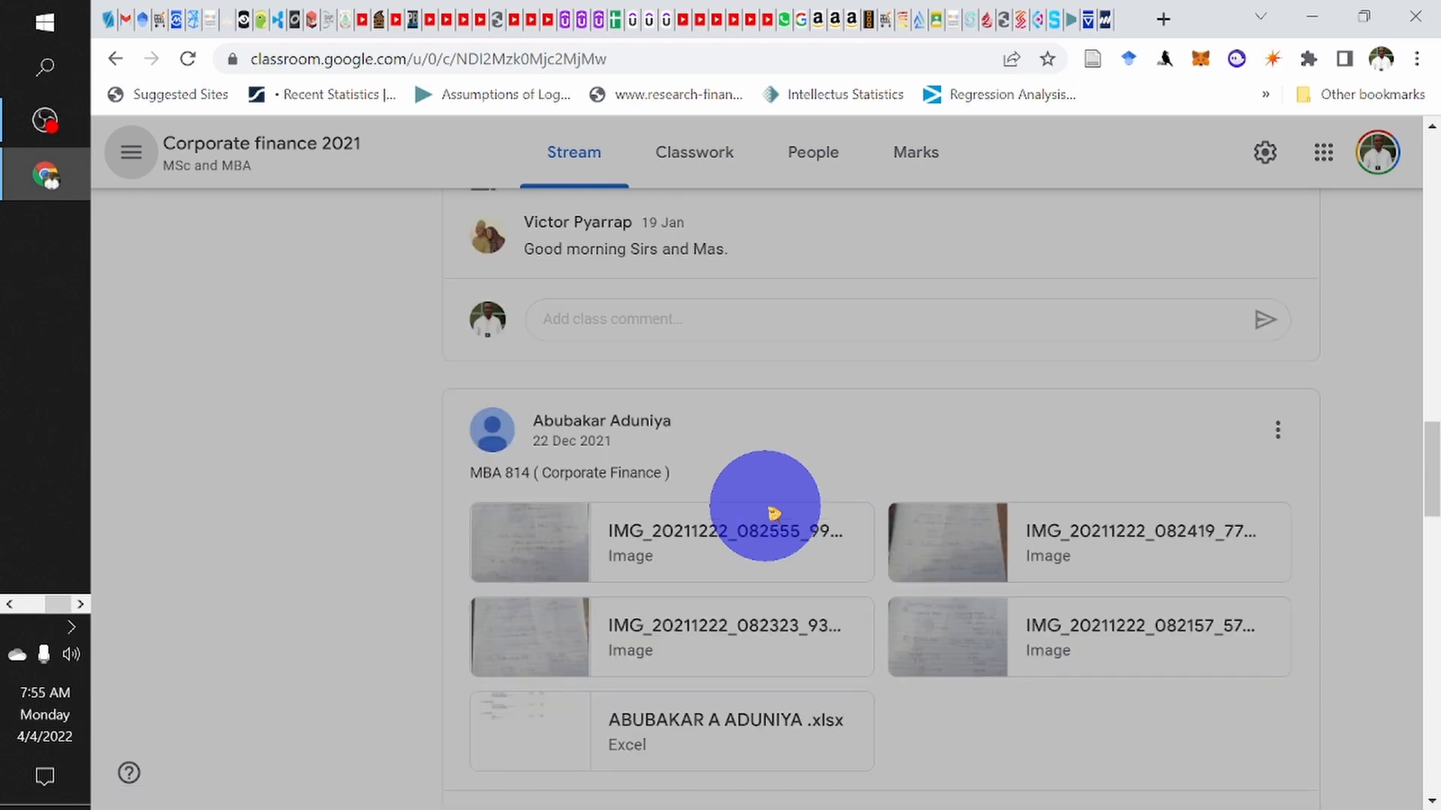
scroll(818, 443, down, 2)
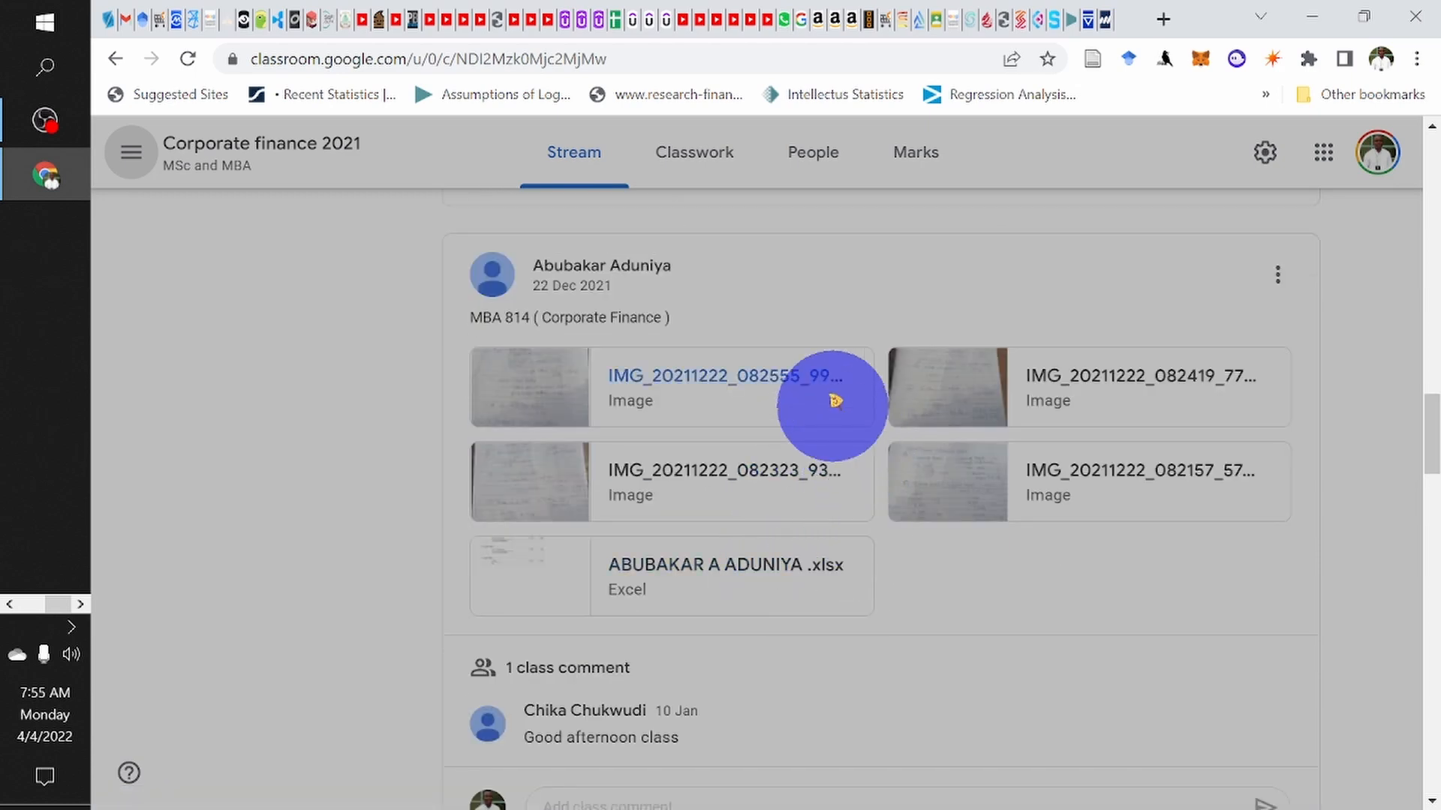
Step: View the attached image IMG_20211222_082555_993.jpg in the MBA 814 post, examine it enlarged and close it
click(545, 393)
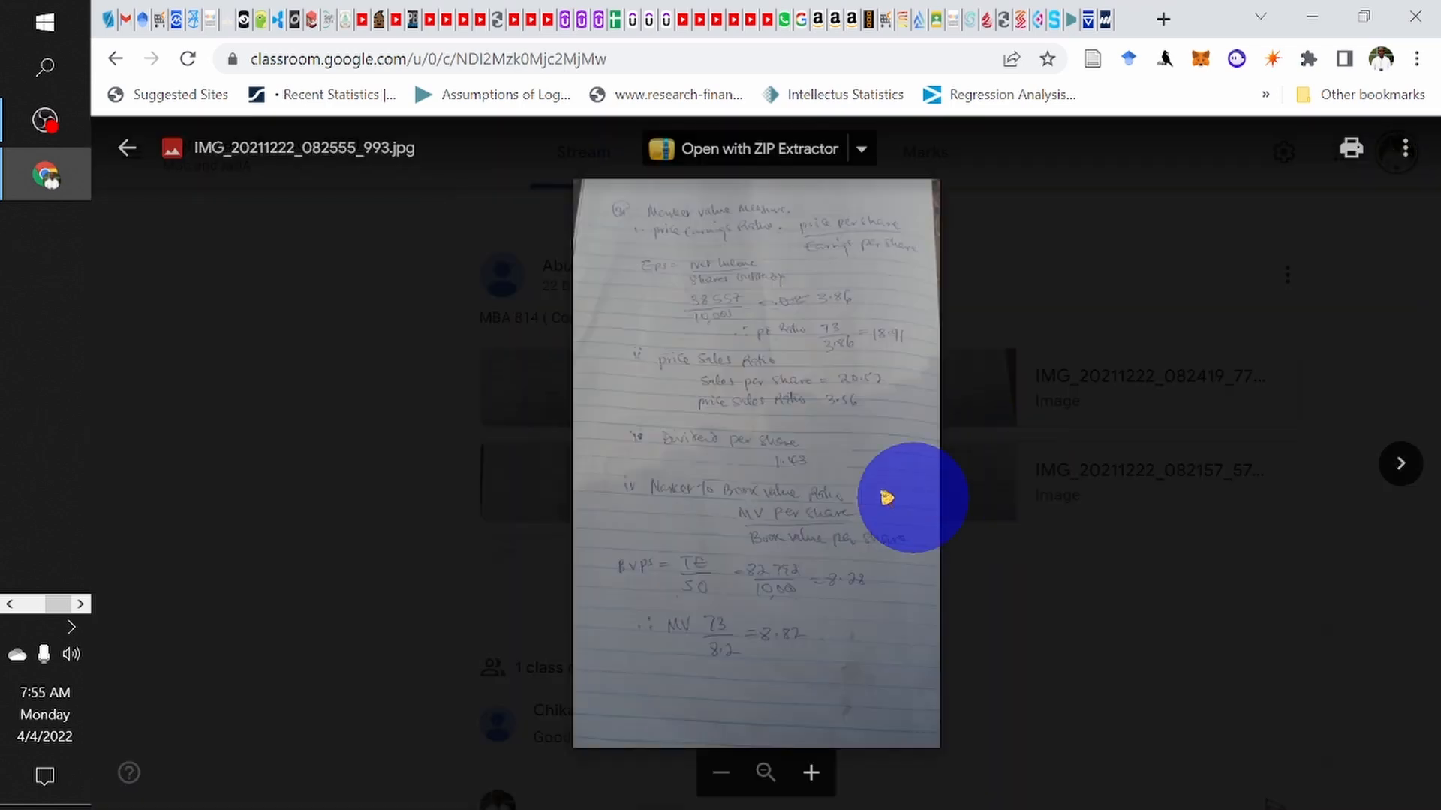
scroll(860, 489, up, 3)
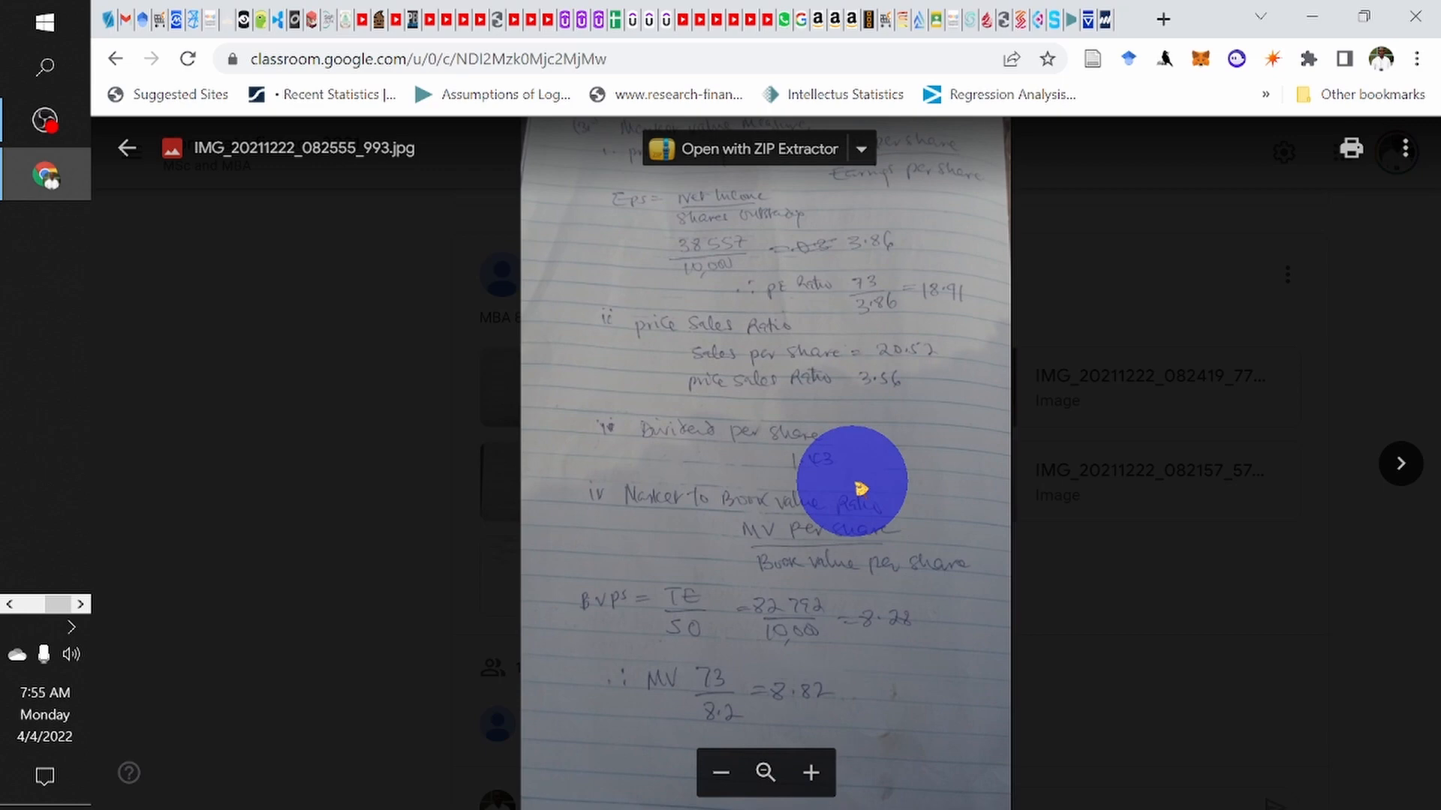
scroll(860, 489, up, 3)
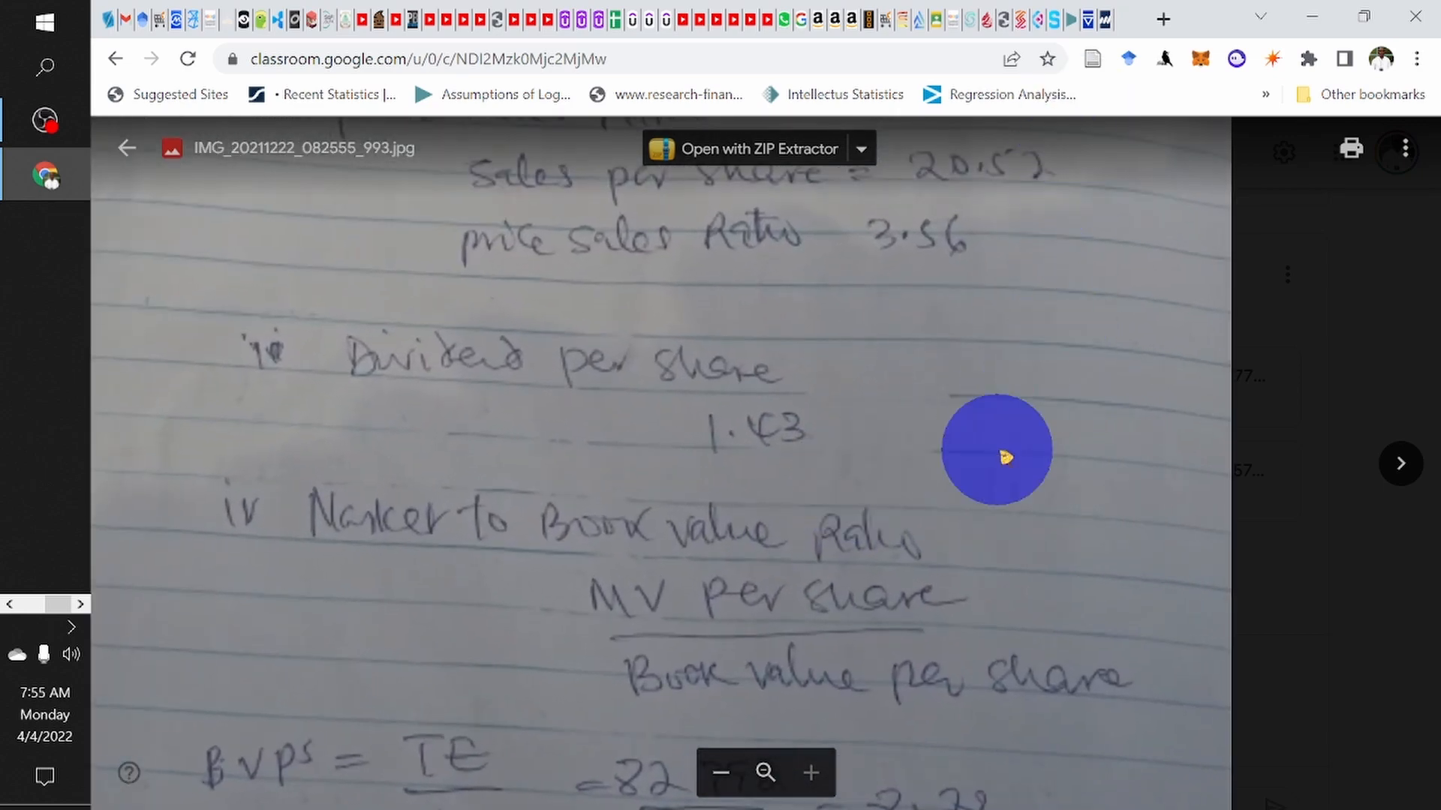
scroll(1006, 457, down, 5)
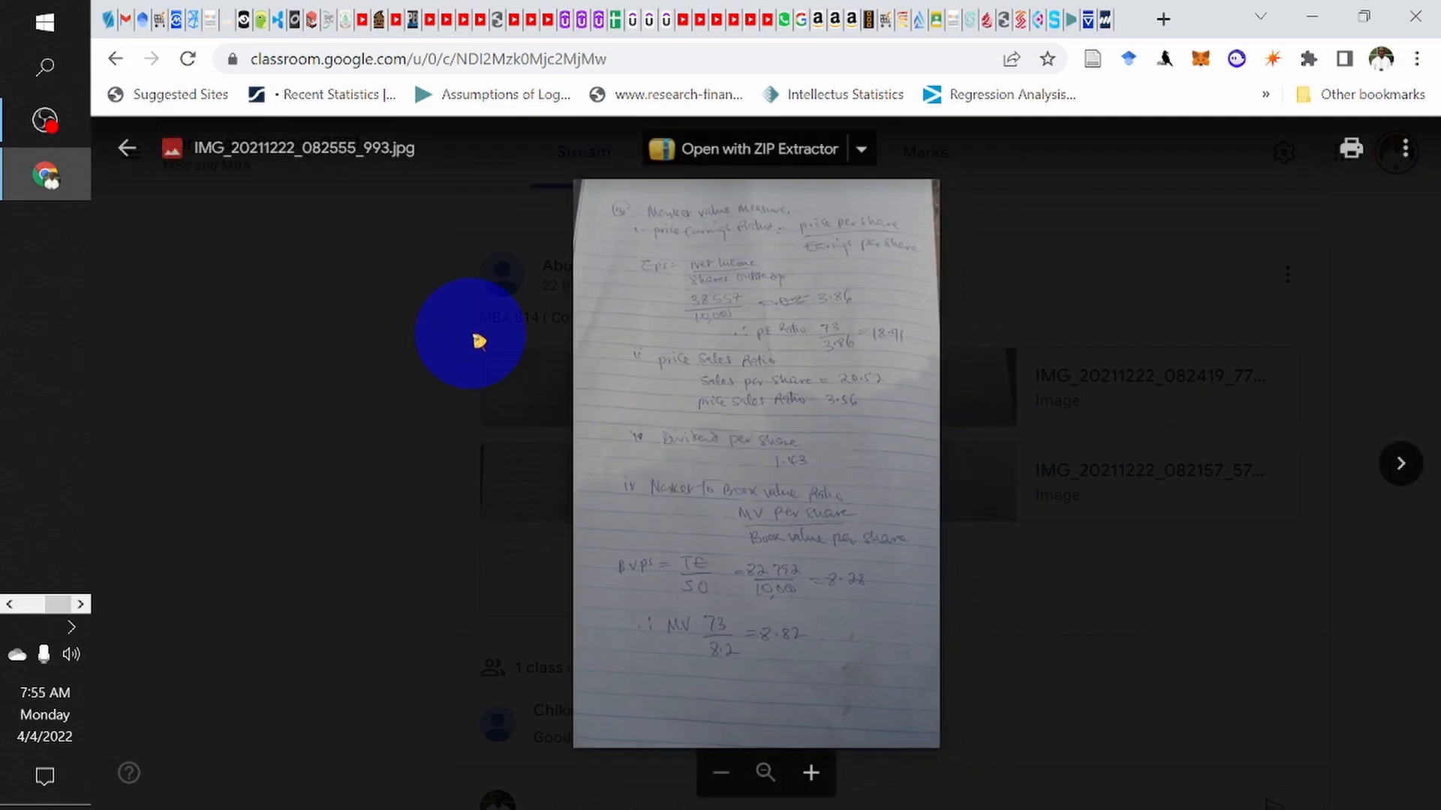
click(137, 149)
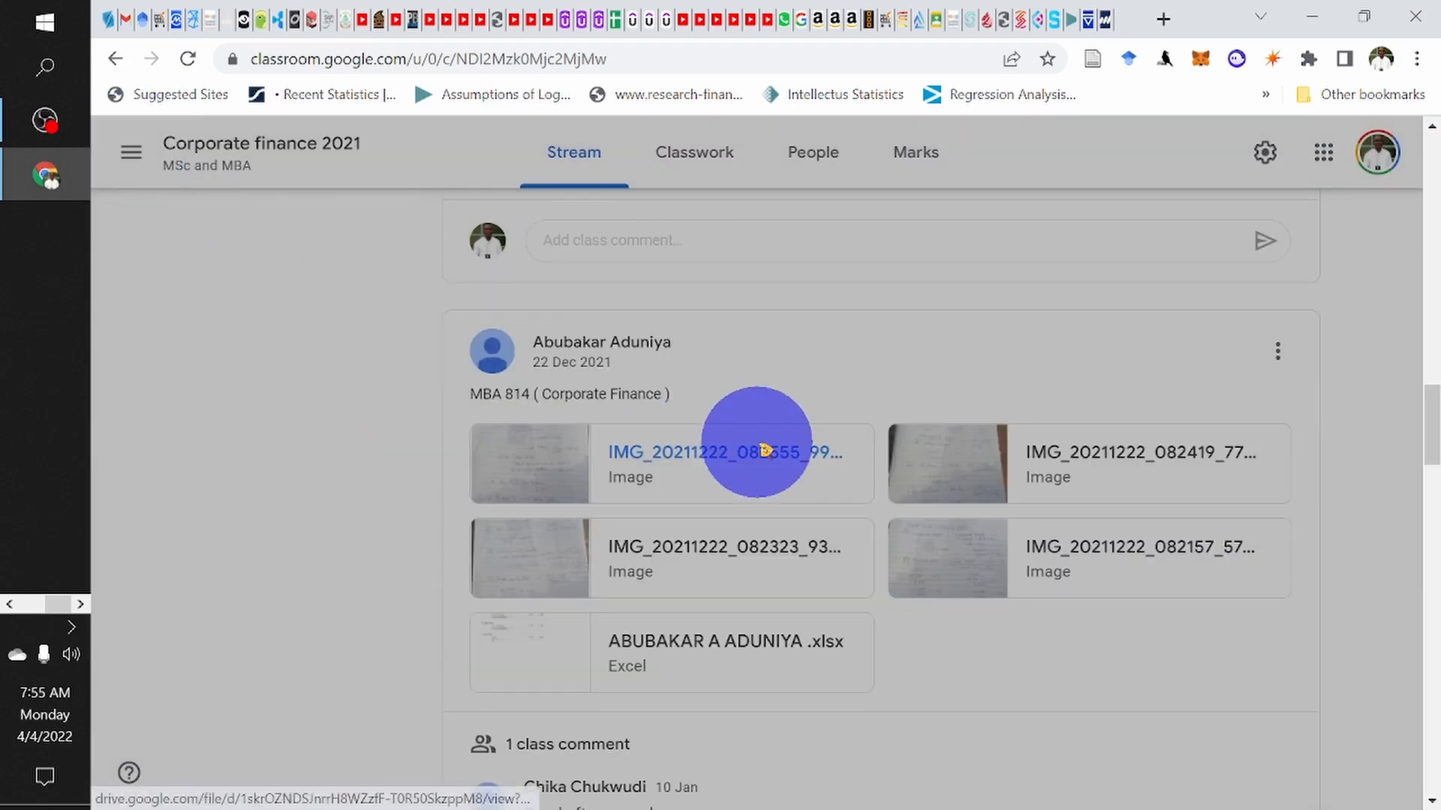
Step: Look over the newer stream posts, then open the Risk and return material and view its attachments and class comments
scroll(890, 510, up, 3)
scroll(893, 518, up, 8)
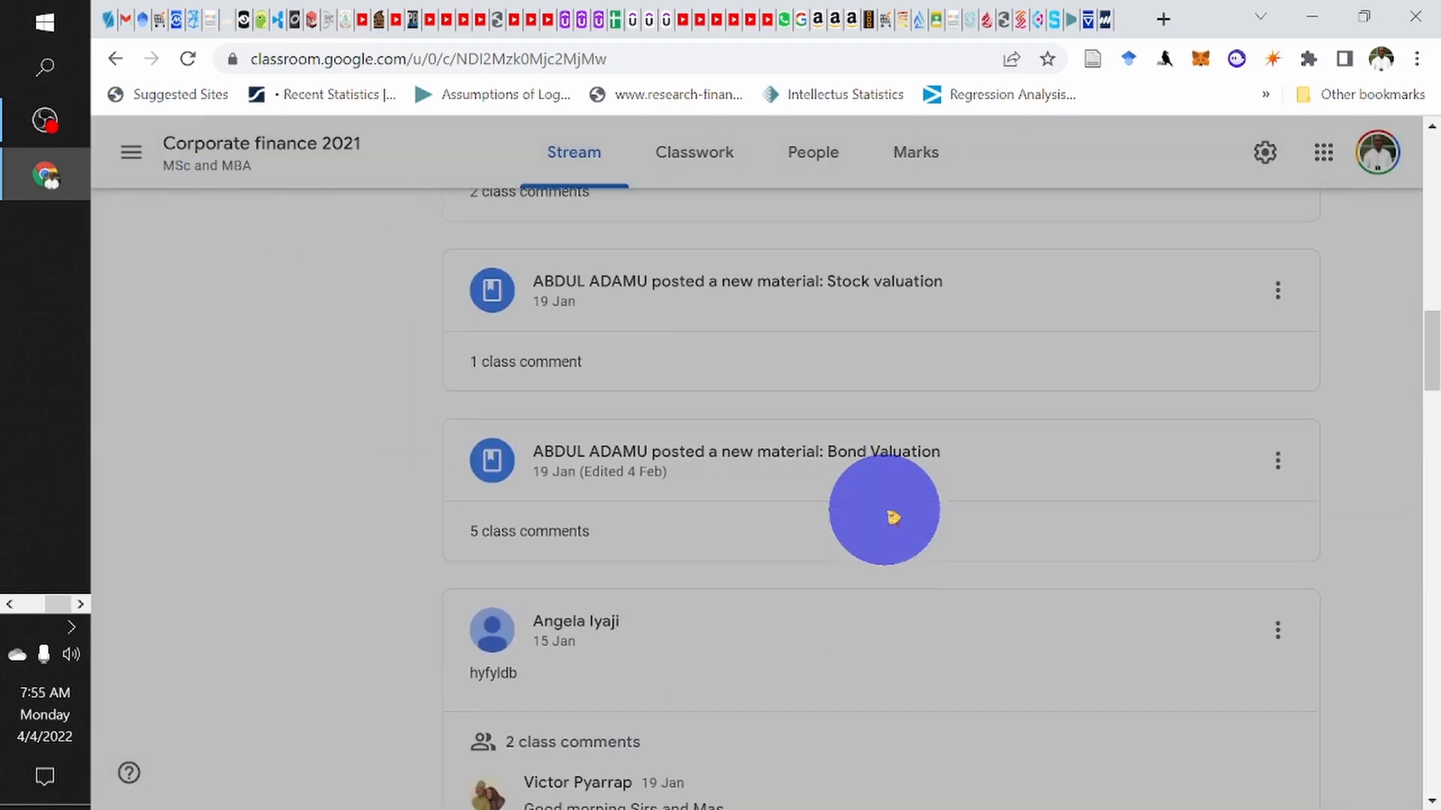
scroll(893, 517, up, 5)
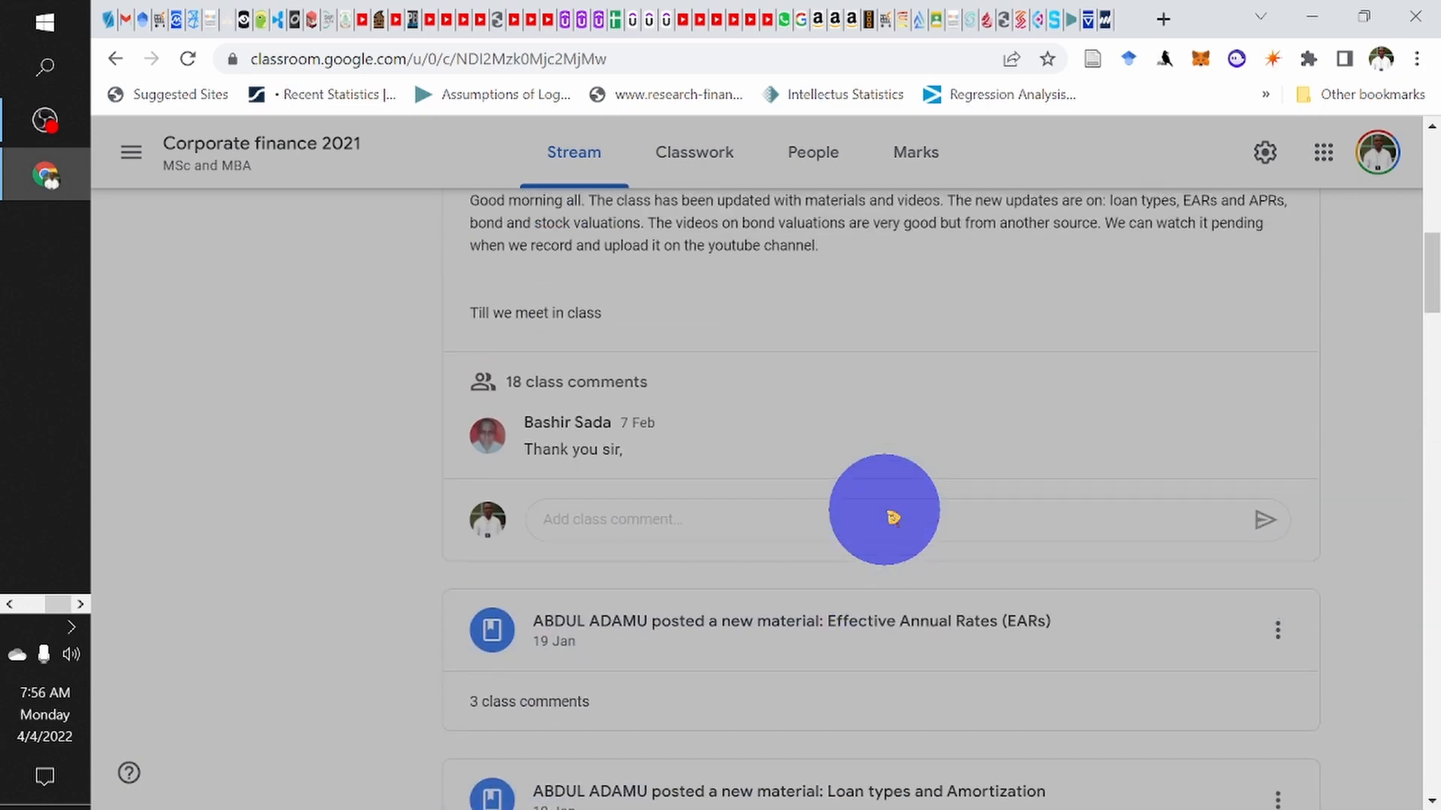
scroll(893, 517, up, 8)
scroll(893, 517, down, 3)
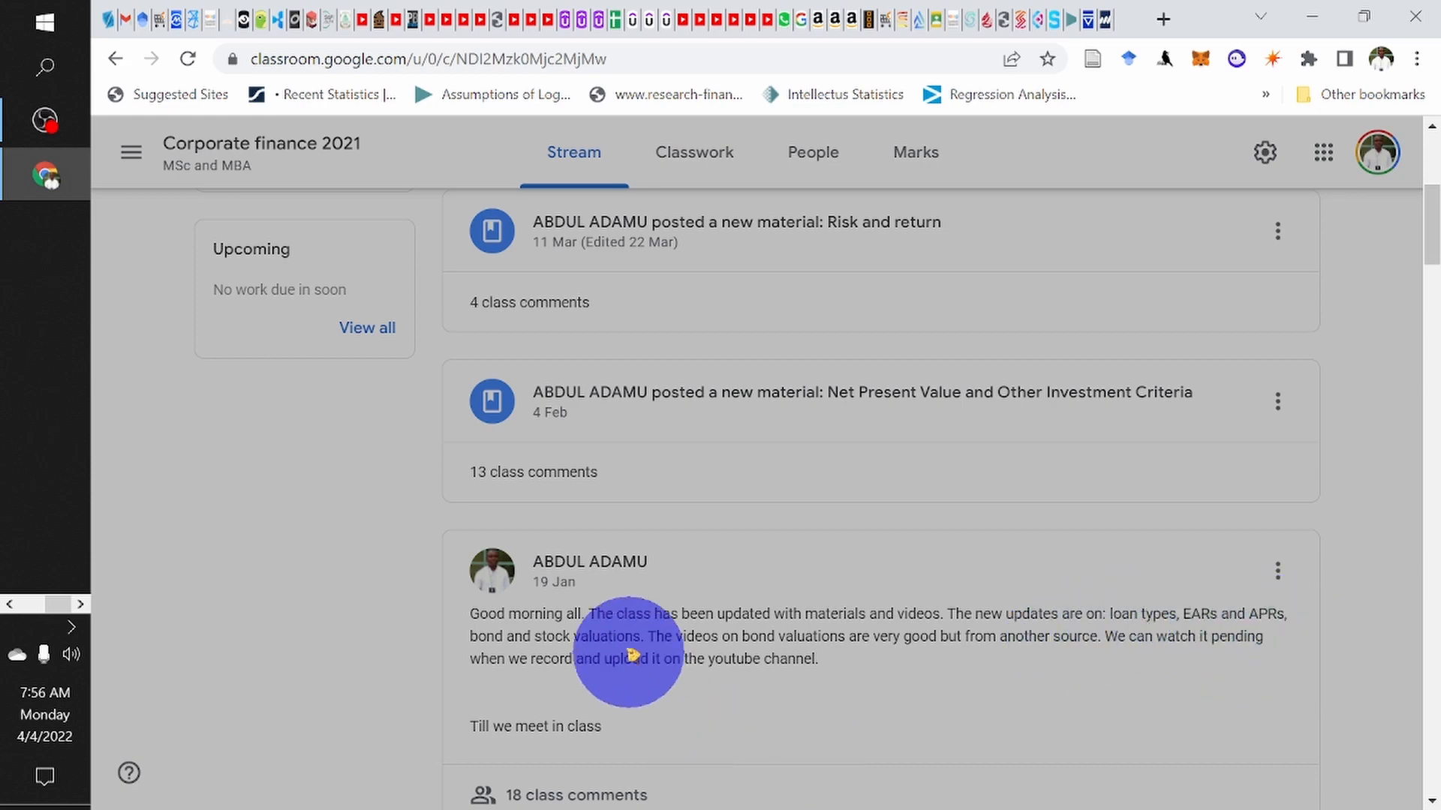
scroll(816, 664, up, 3)
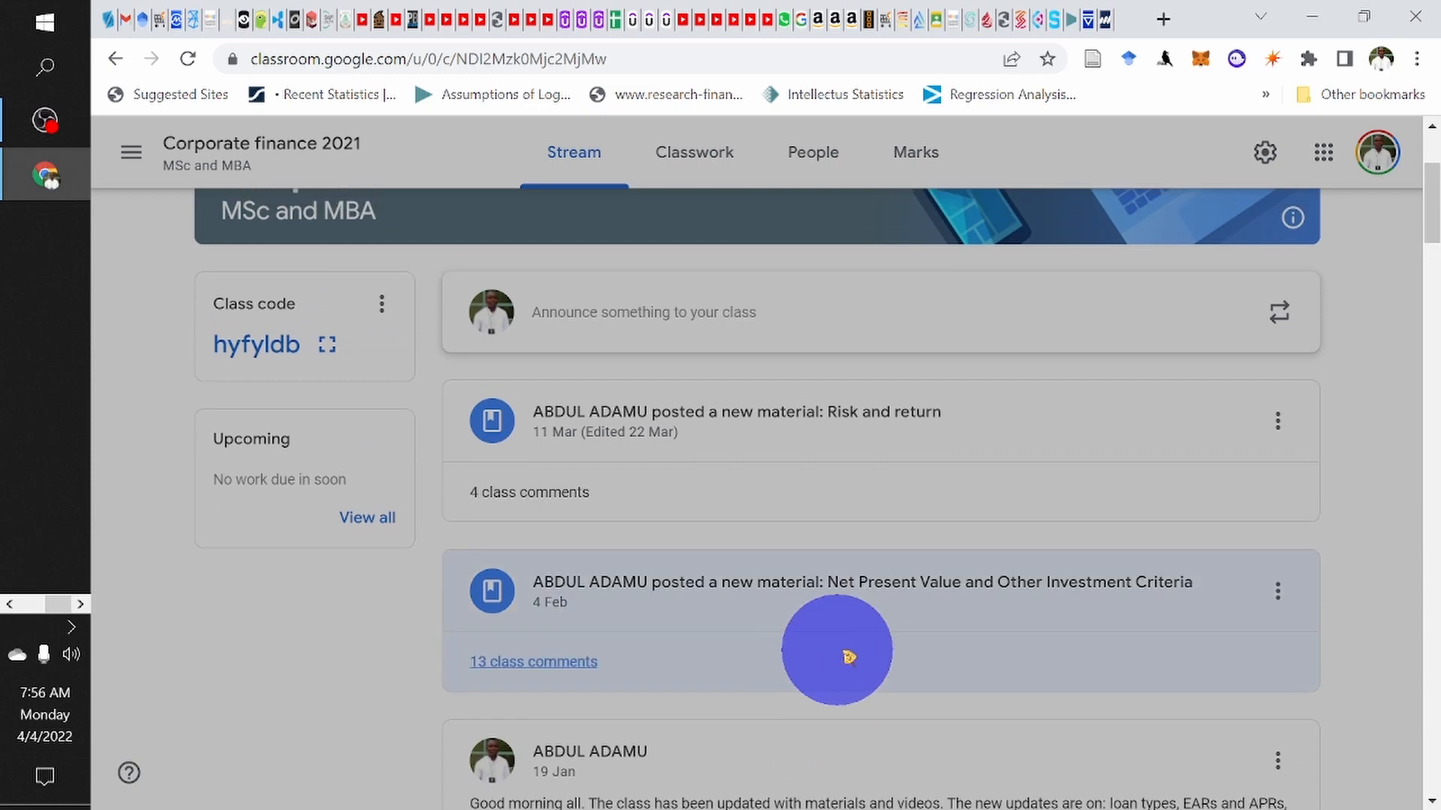
click(800, 440)
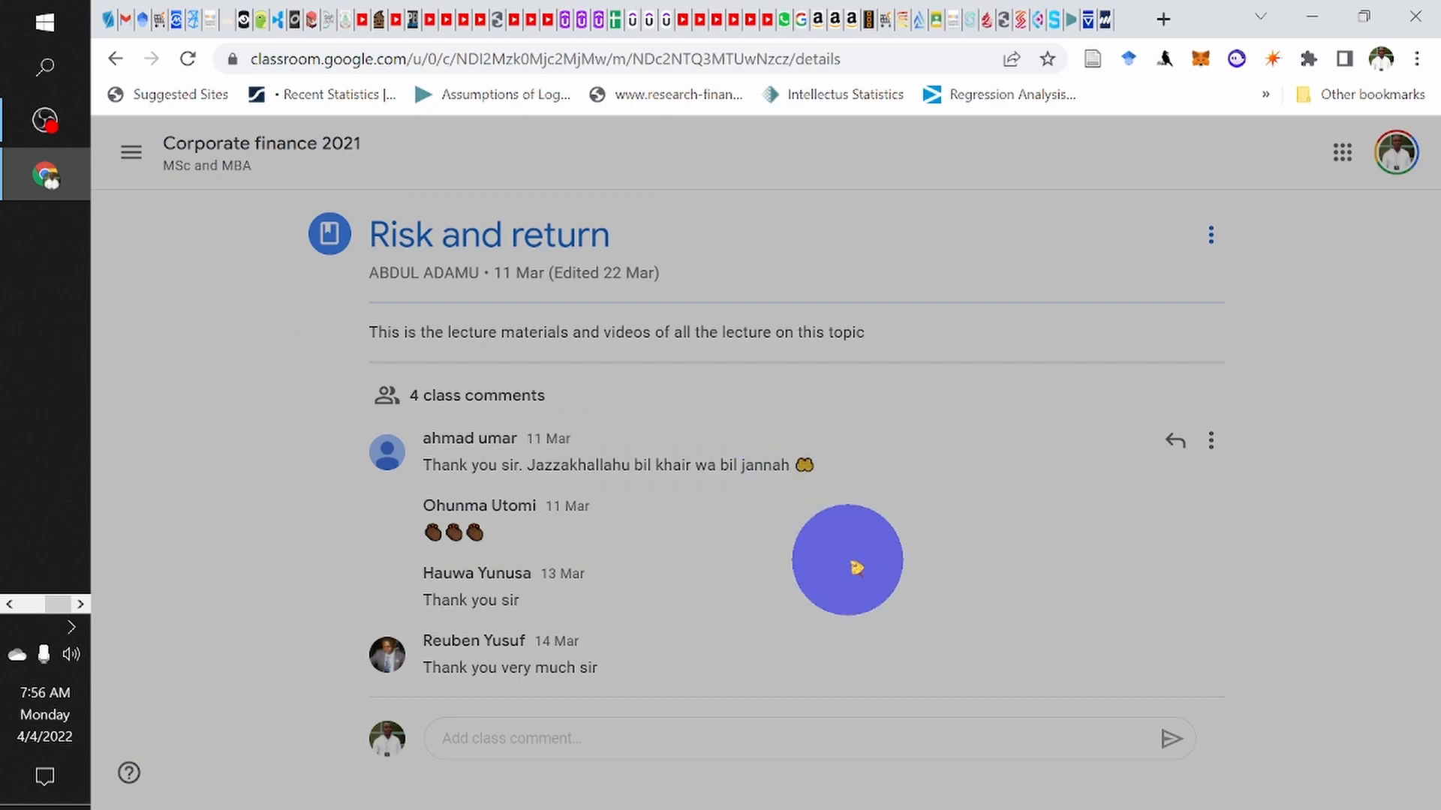
scroll(777, 649, down, 4)
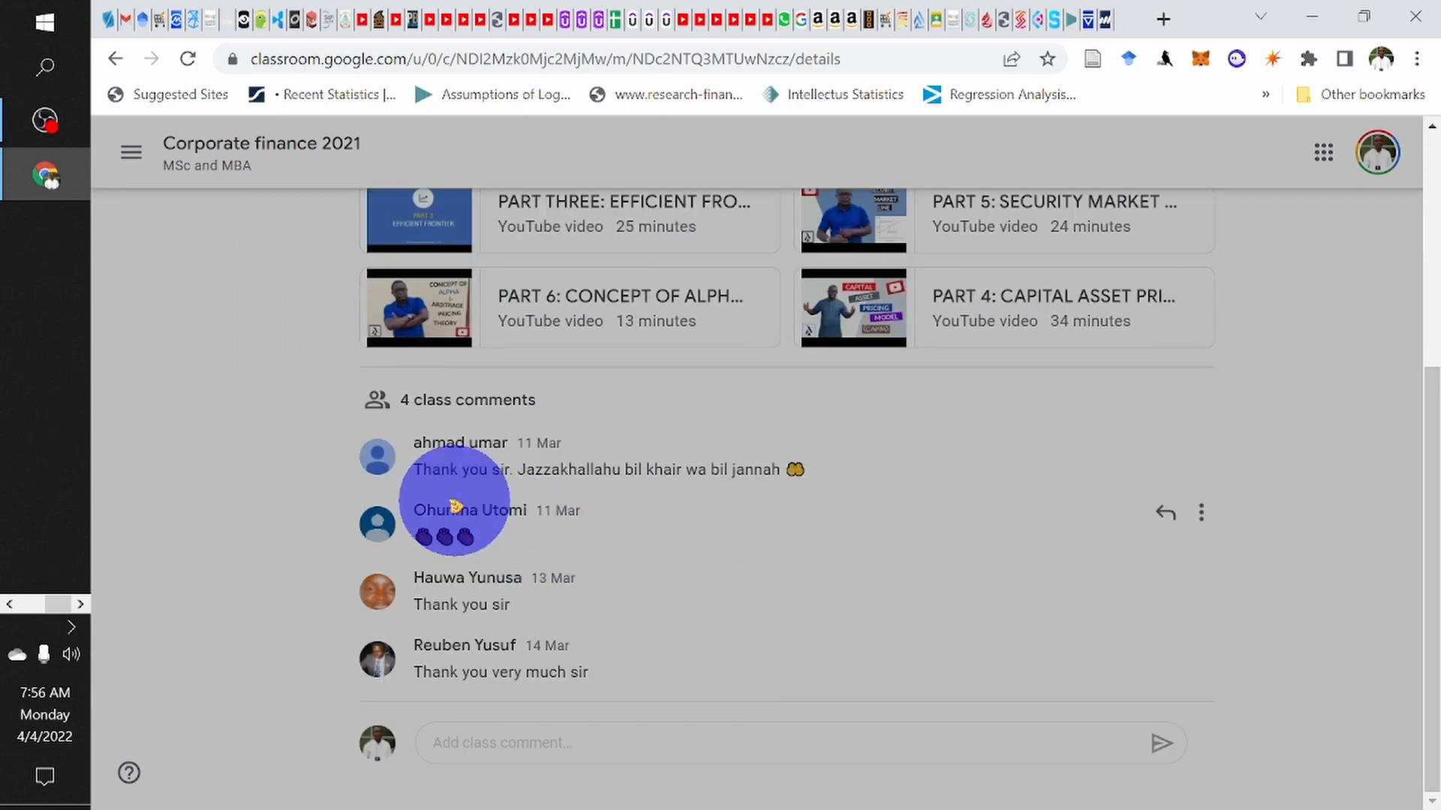
scroll(700, 606, up, 5)
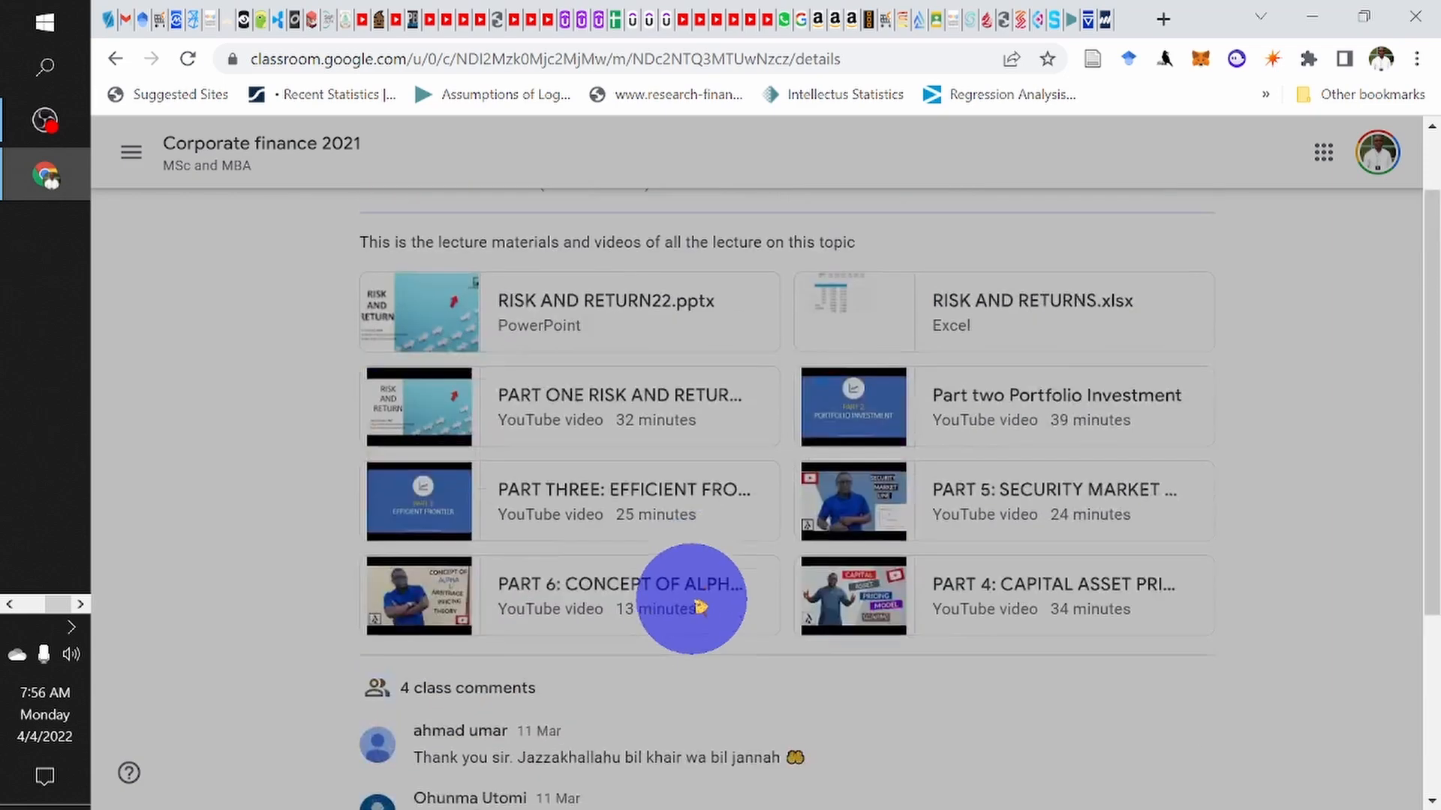